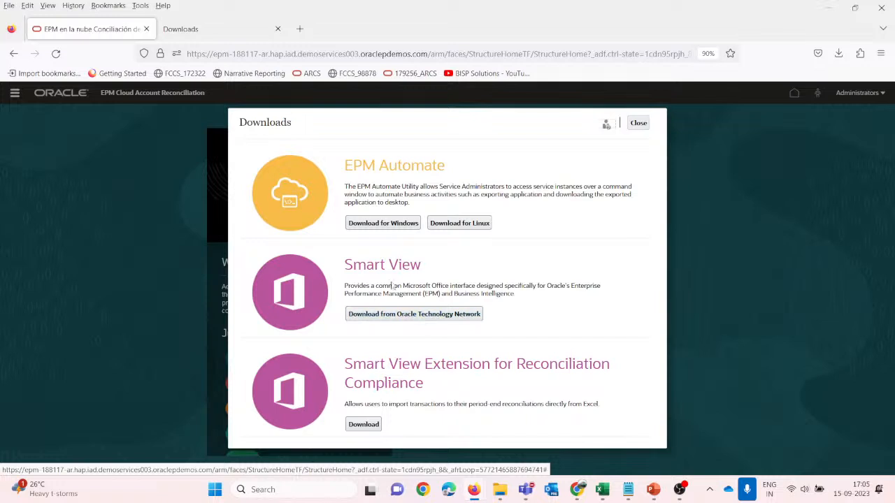
Step: Close the expired Oracle Software Delivery Cloud page and the Downloads dialog in Account Reconciliation
click(199, 31)
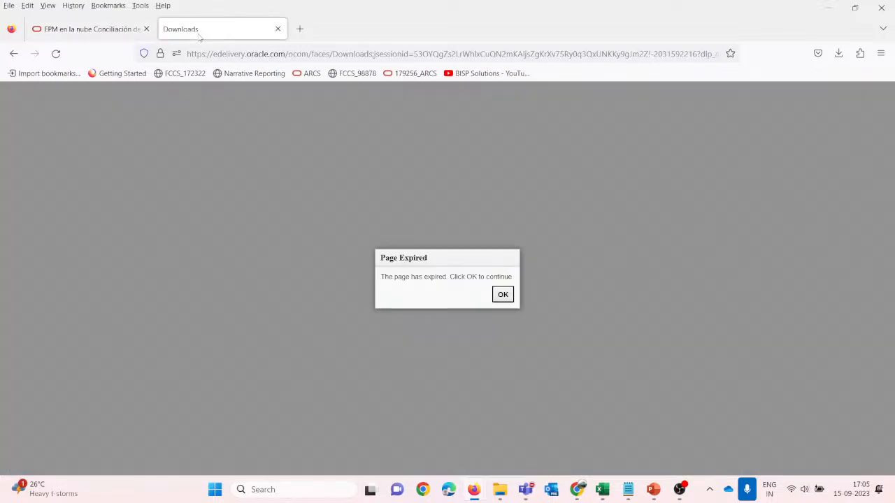
click(503, 295)
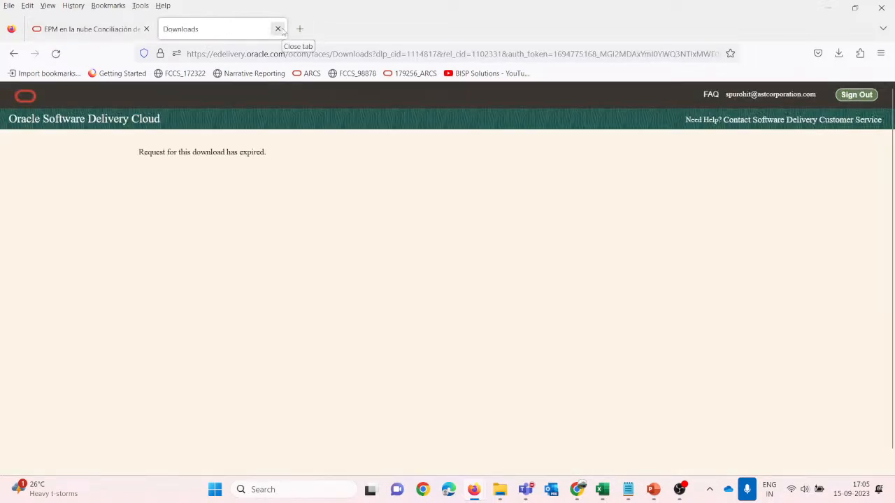
click(278, 29)
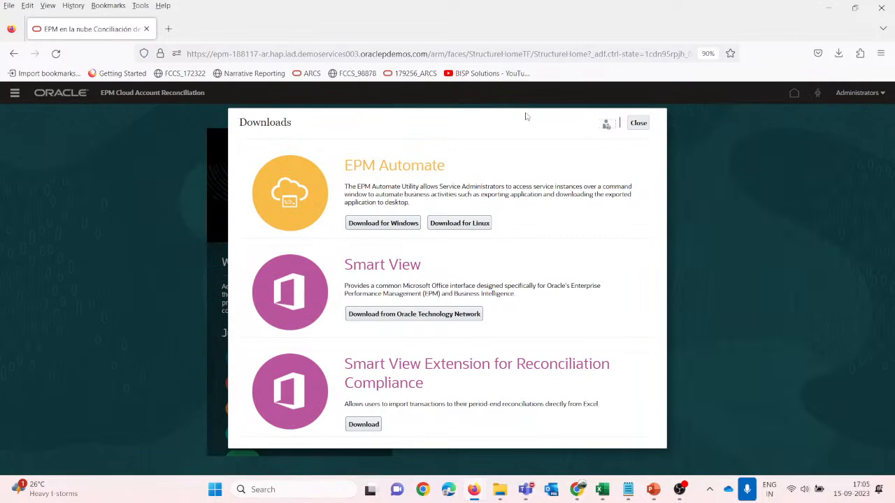
click(638, 124)
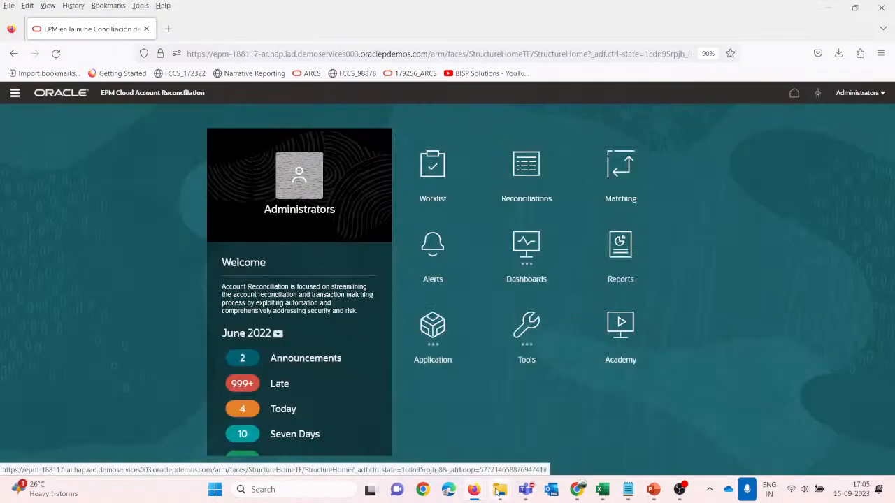
Step: Switch to File Explorer and locate the SmartView application inside the V1034236-01 zipped folder in Downloads
mouse_move(496, 491)
click(688, 406)
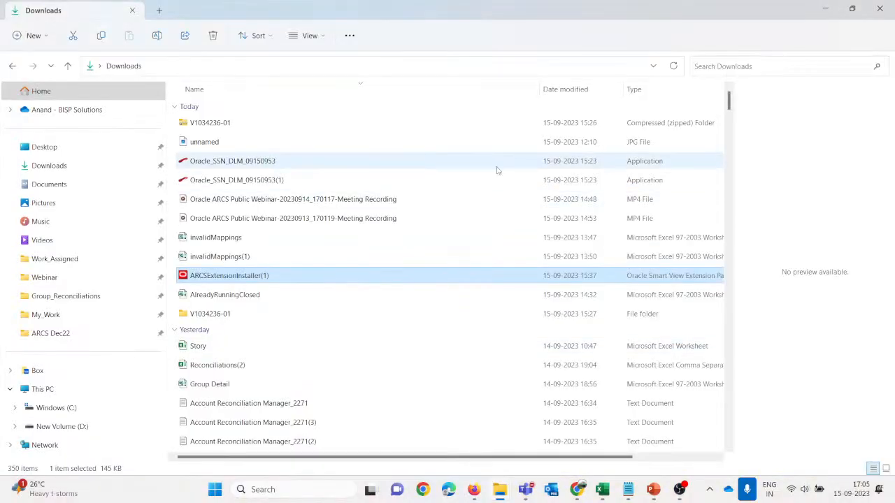
double_click(214, 123)
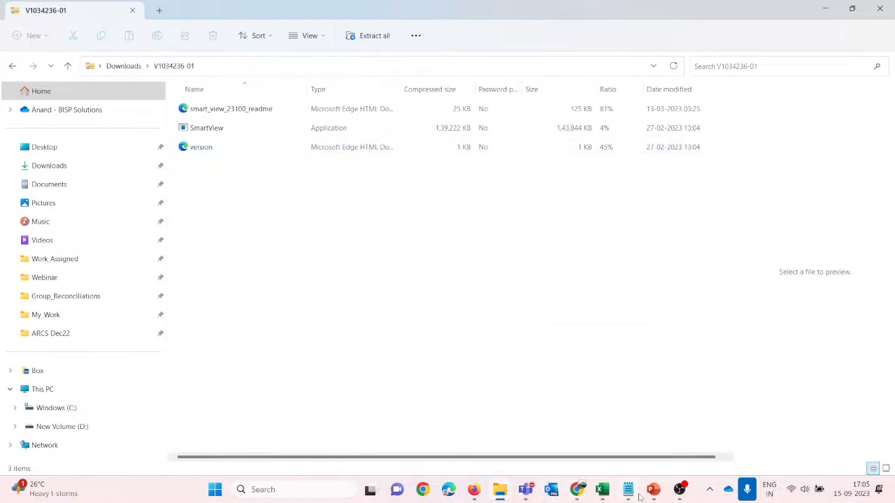
mouse_move(653, 494)
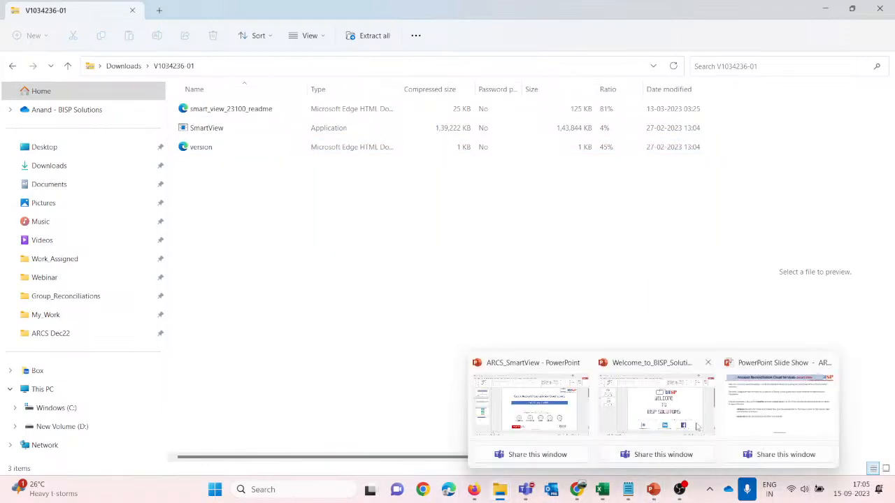
click(747, 396)
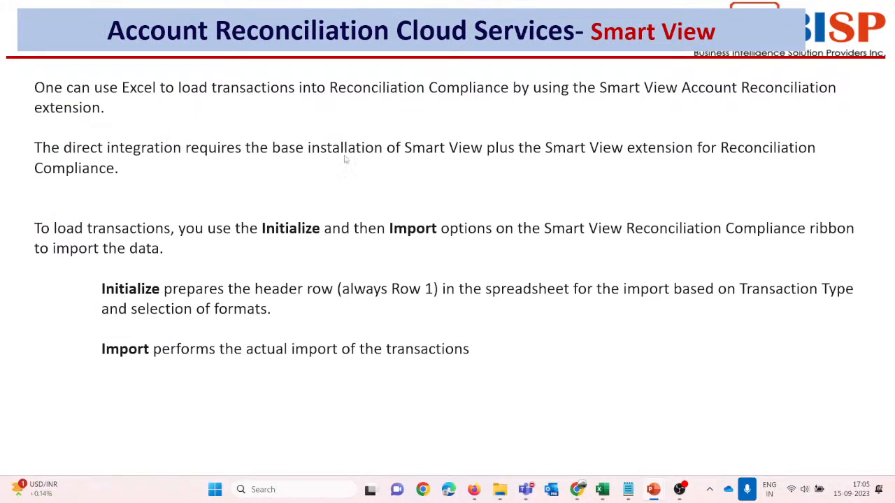
key(alt+Tab)
click(220, 133)
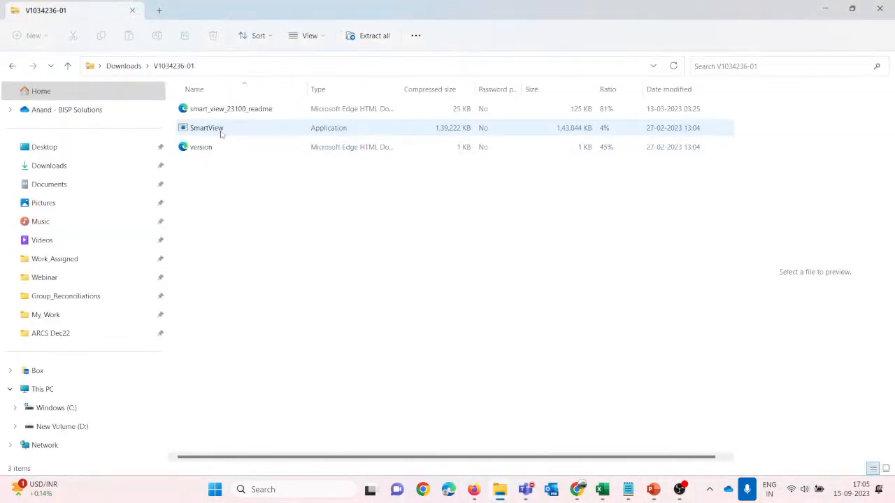
click(234, 135)
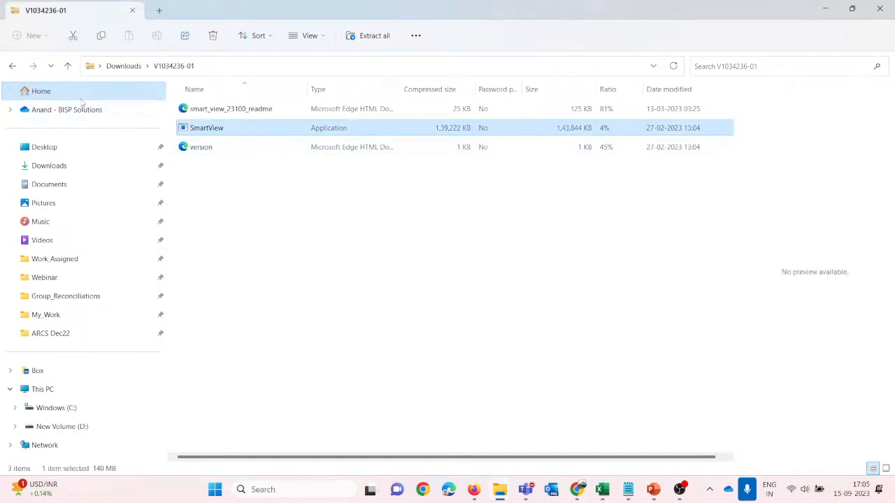
Step: Return to the Downloads folder and select the ARCSExtensionInstaller(1) file
click(13, 66)
click(271, 278)
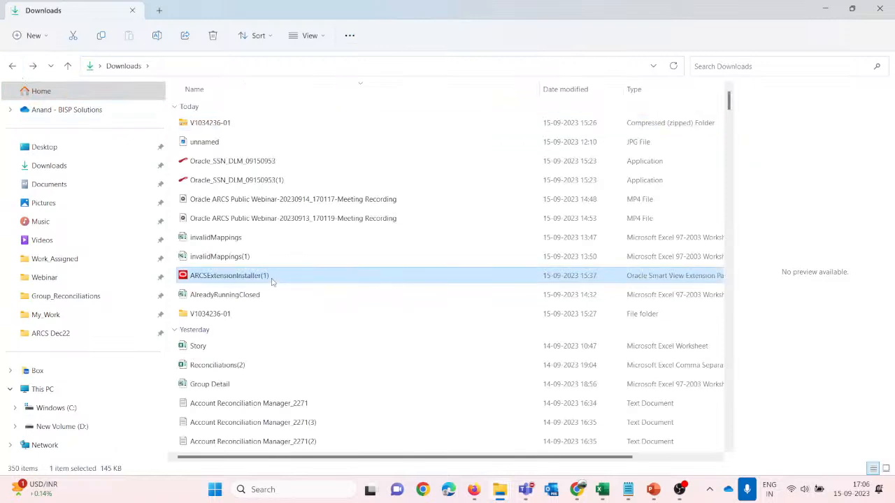
click(316, 312)
click(281, 281)
Step: Check the Smart View requirements slide in the PowerPoint slide show and return to the Downloads folder
key(alt+Tab)
key(alt+Tab)
key(alt+Tab)
key(alt+Tab)
key(alt+Tab)
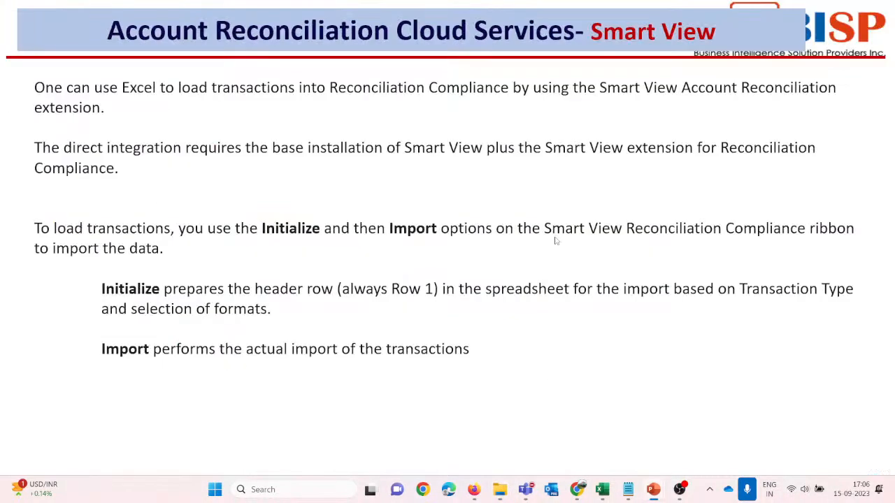
key(alt+Tab)
Step: Switch to Firefox and view the Smart View Extension for Reconciliation Compliance among the Account Reconciliation downloads, closing the dialog when done
mouse_move(653, 491)
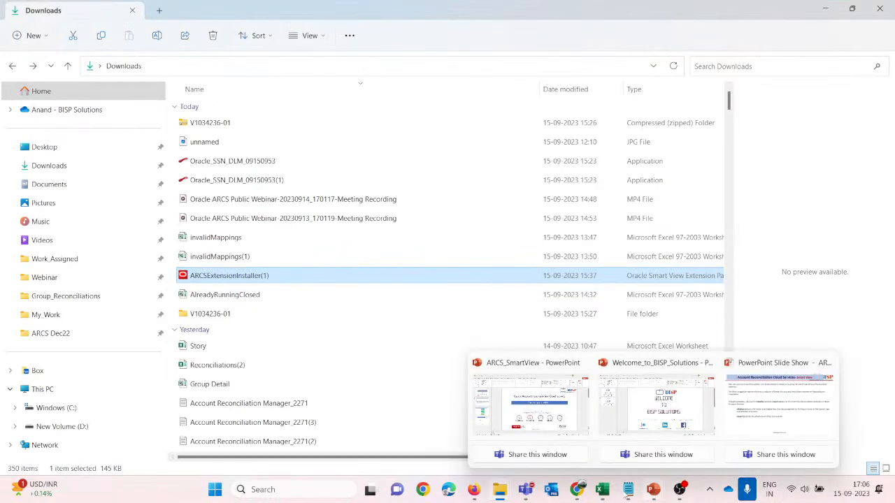
mouse_move(474, 491)
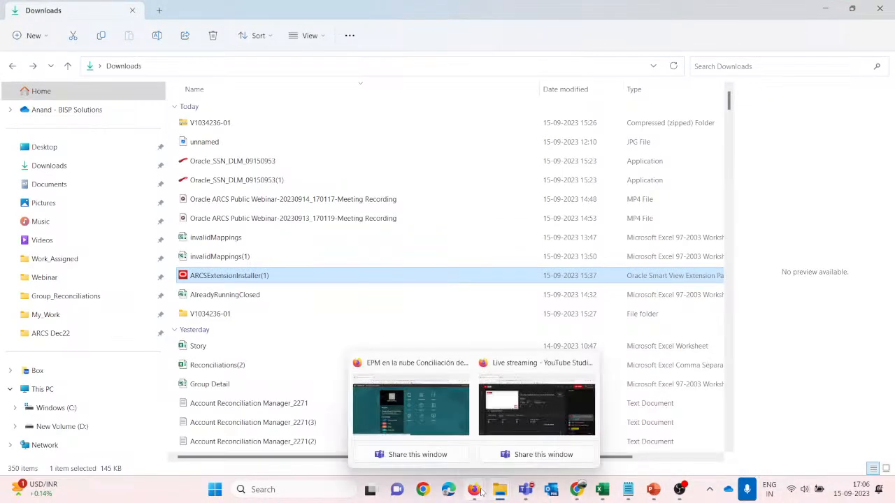
click(420, 421)
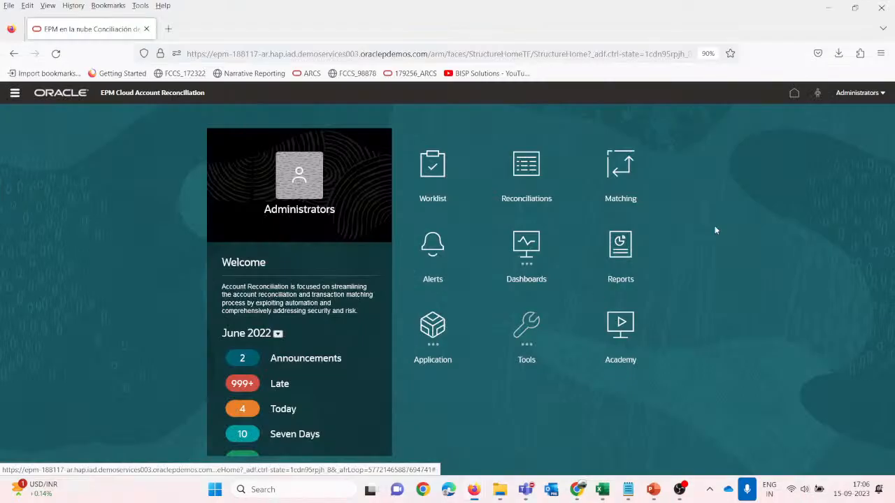
click(884, 93)
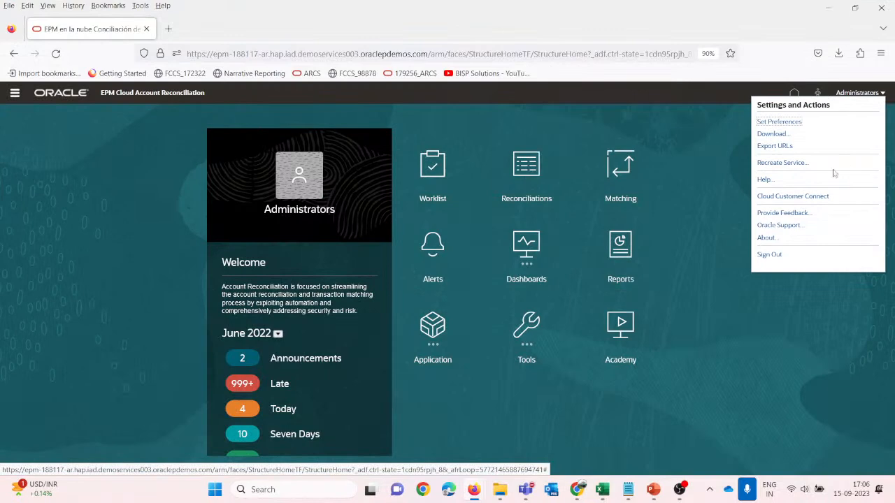
click(774, 133)
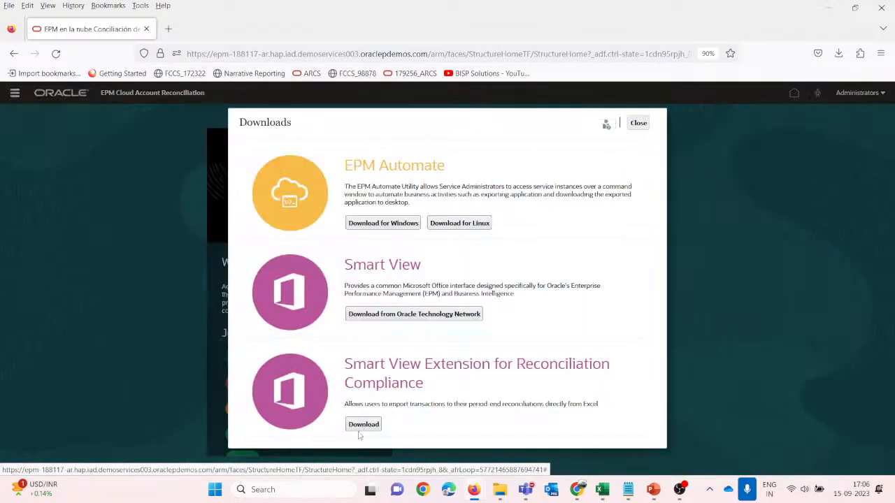
click(639, 123)
Step: Switch to the Webinar_ARCS_Schedule workbook in Excel, add a blank worksheet after Sheet1, and collapse the formula bar
mouse_move(602, 490)
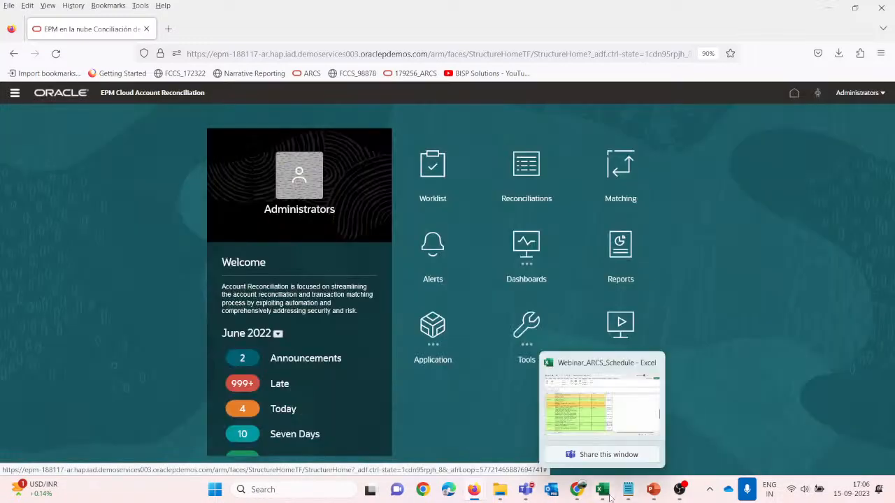
click(625, 445)
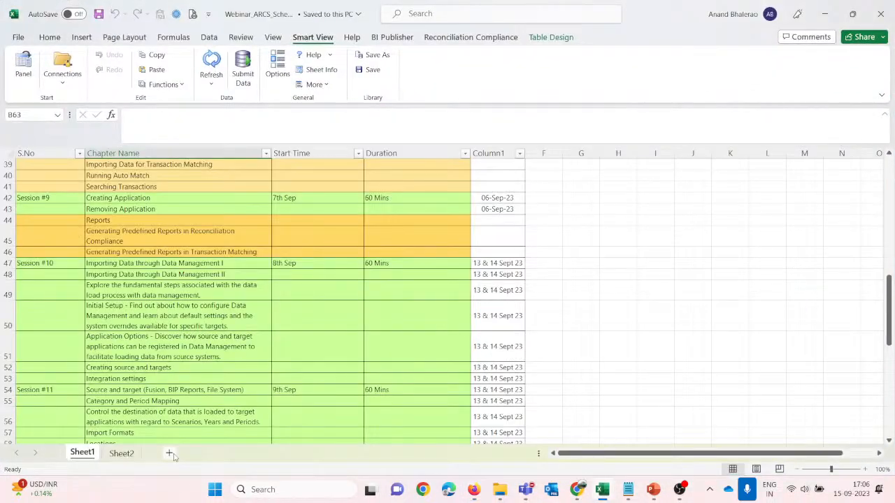
click(208, 453)
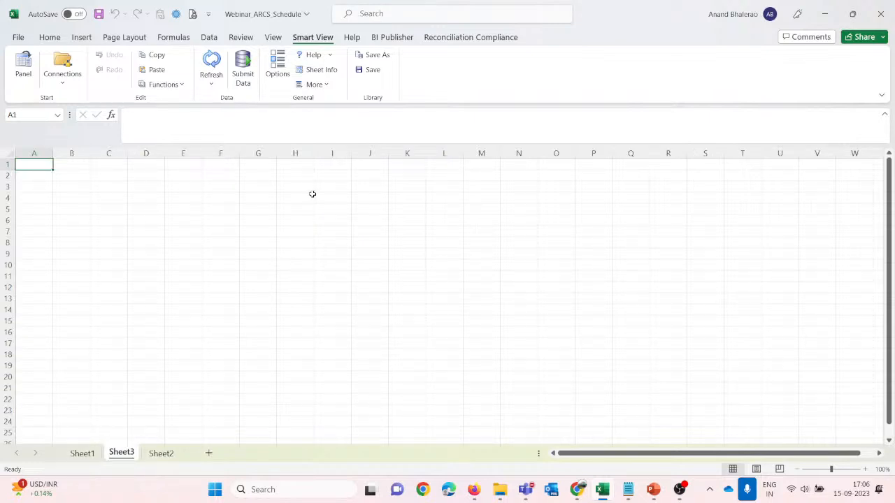
click(340, 269)
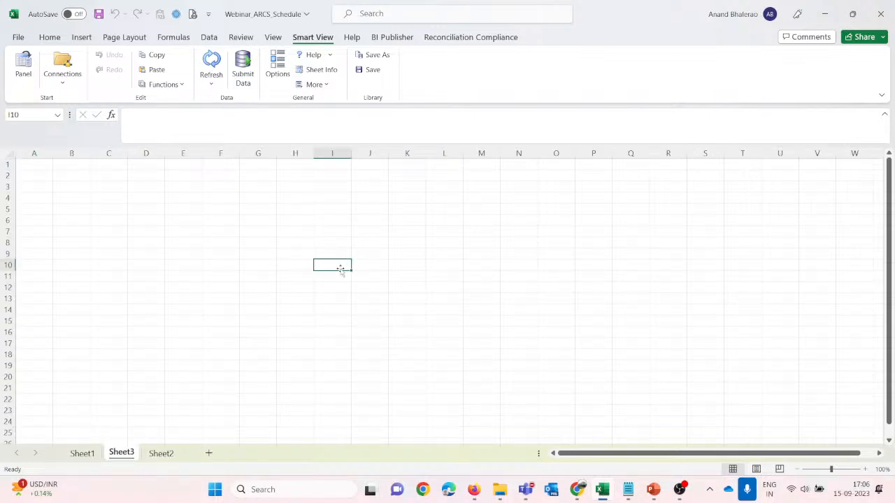
click(409, 208)
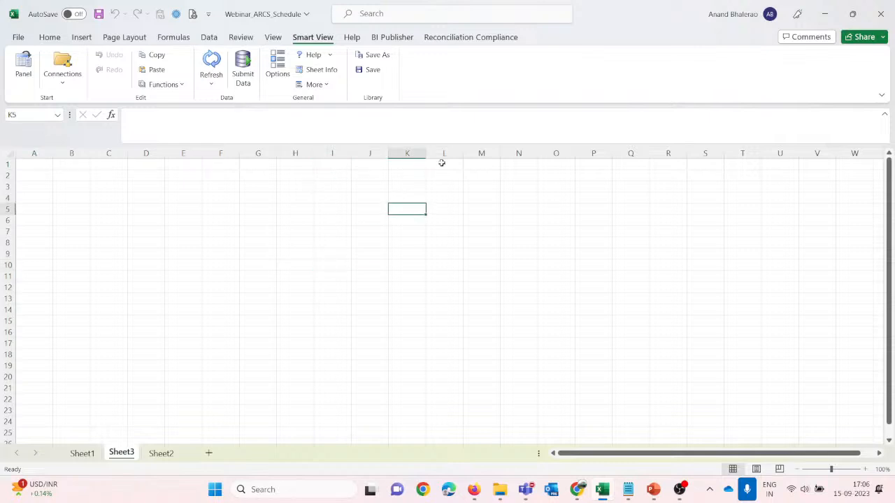
click(885, 116)
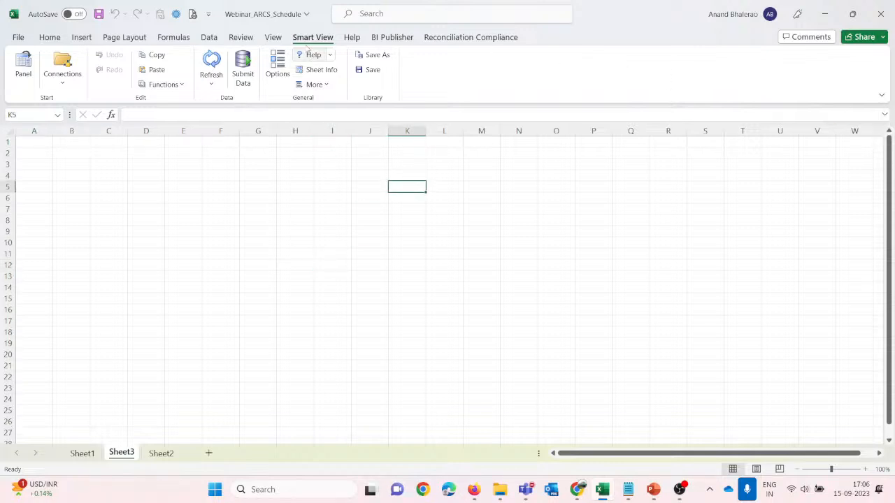
Step: Look over the Smart View, BI Publisher and Reconciliation Compliance commands available in Excel
click(277, 39)
click(313, 40)
click(155, 190)
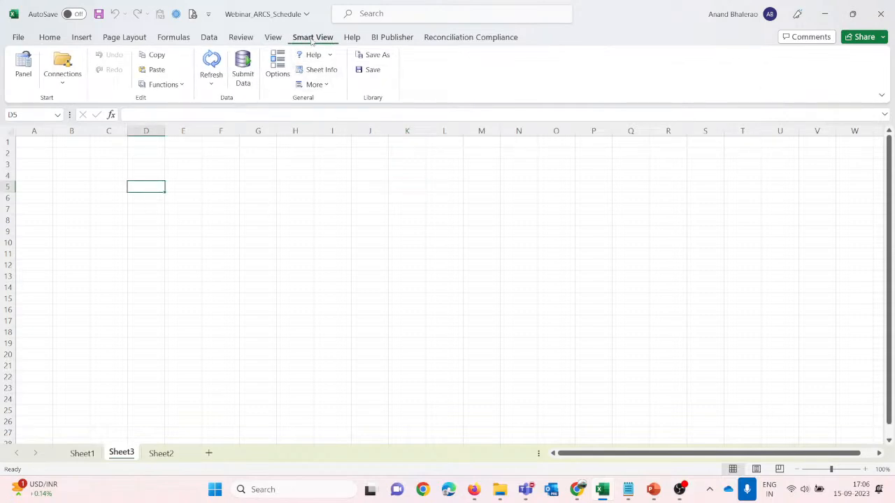
click(394, 38)
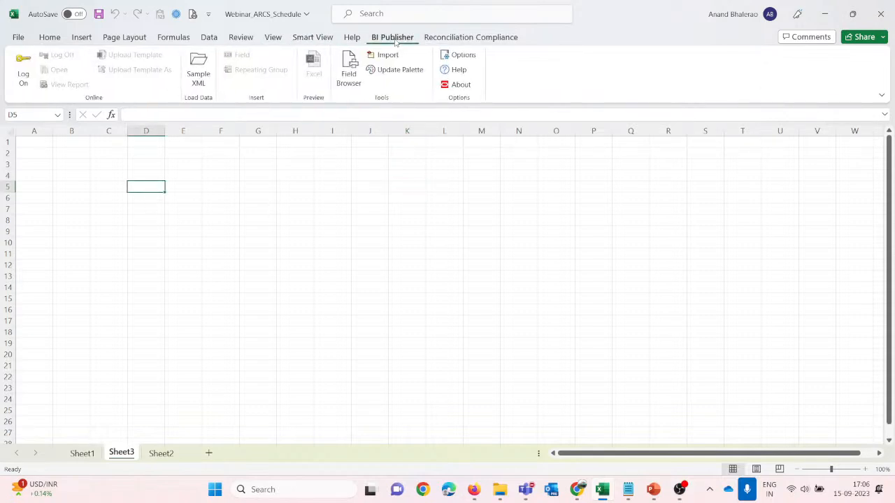
click(458, 41)
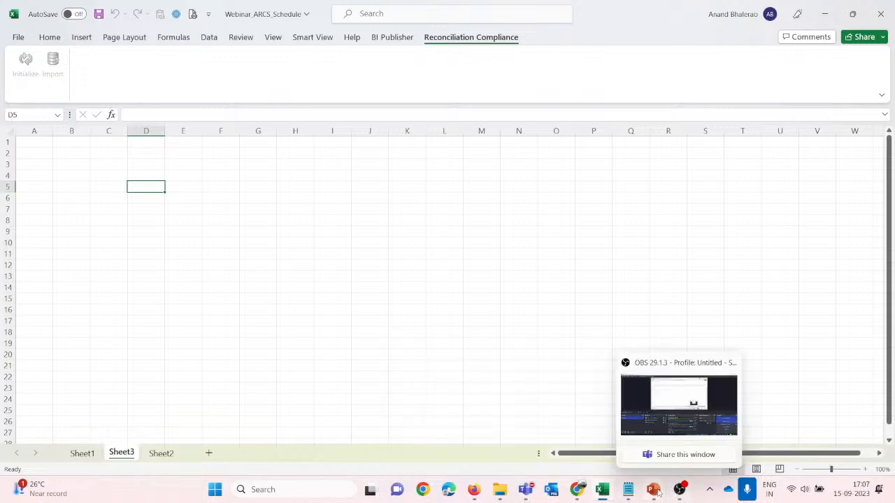
Step: Switch to the ARCS_SmartView presentation in PowerPoint and present slide 2 about Smart View full screen
mouse_move(654, 490)
click(553, 405)
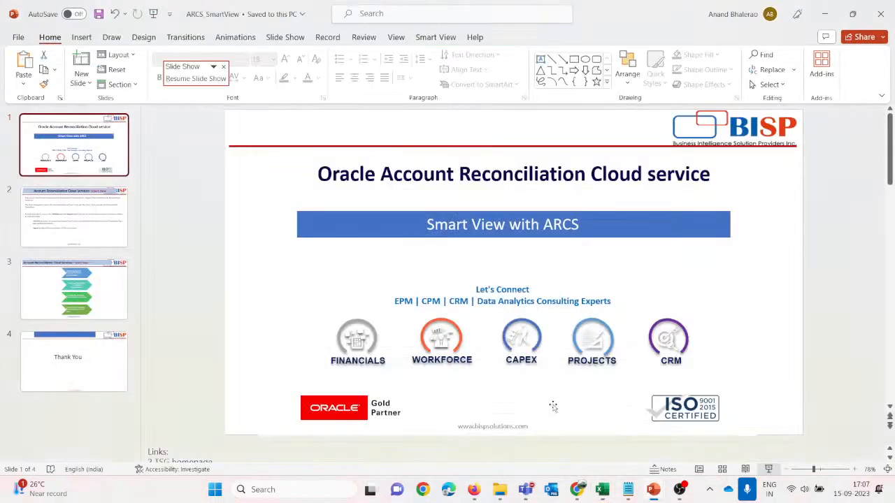
click(80, 240)
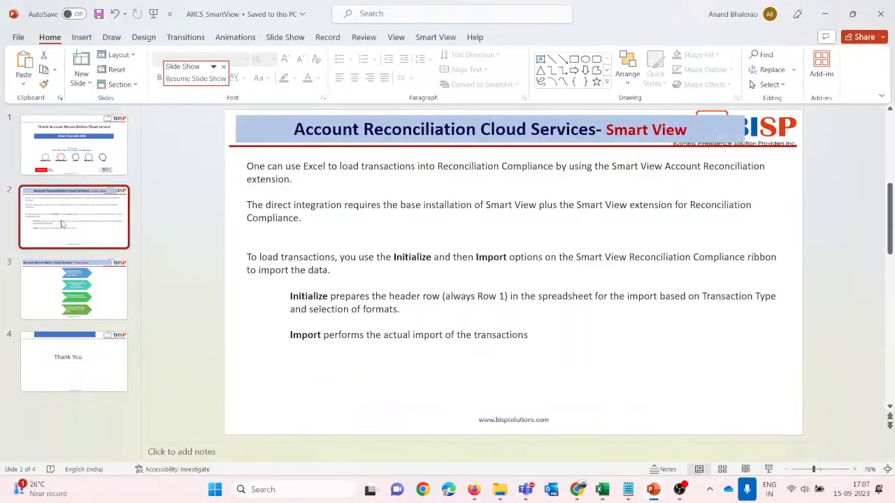
click(769, 469)
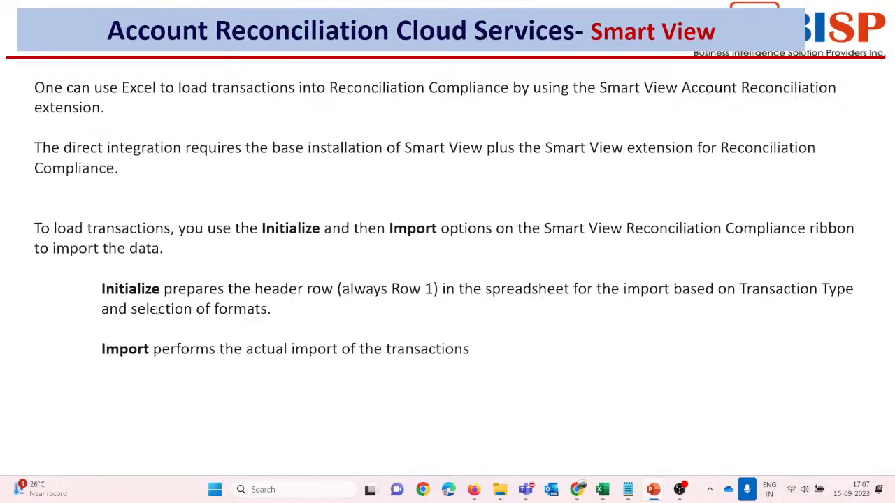
Step: Compare the slide's description of Initialize and Import with the Reconciliation Compliance commands in Excel
key(alt+Tab)
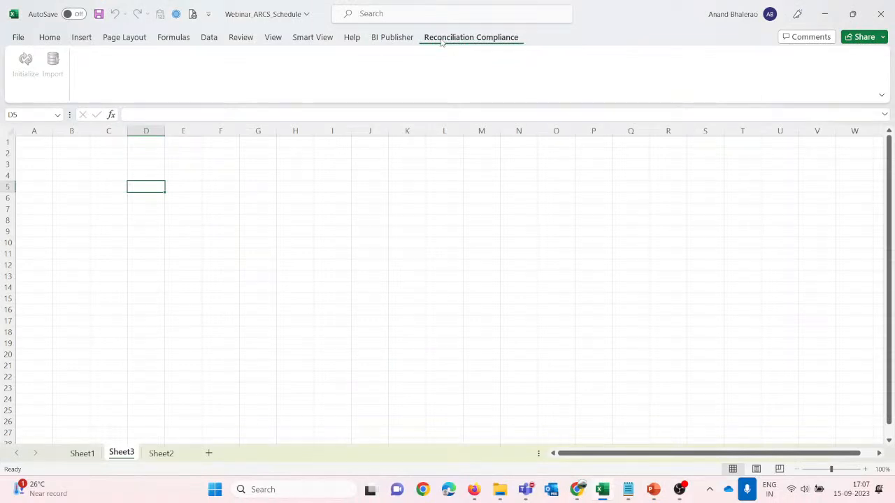
key(alt+Tab)
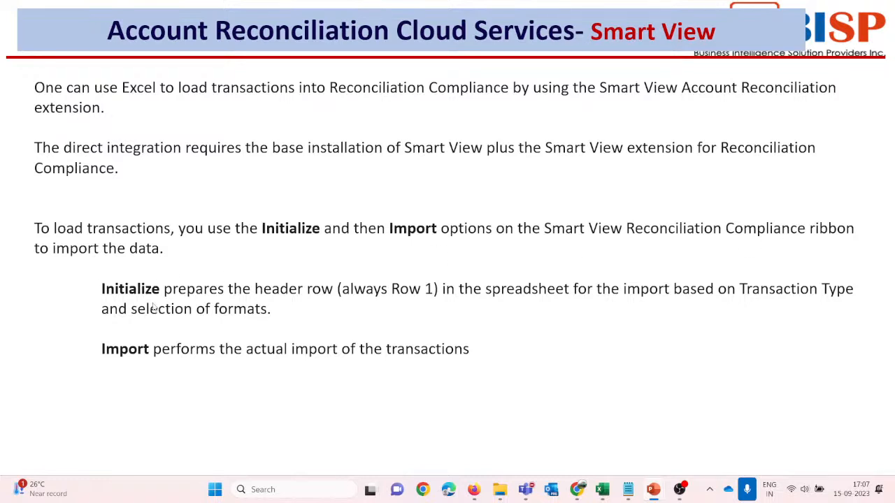
key(alt+Tab)
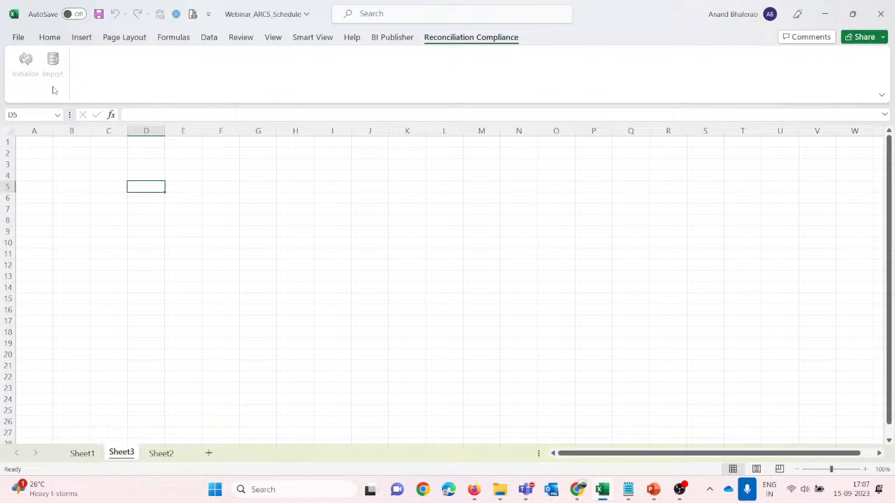
key(alt+Tab)
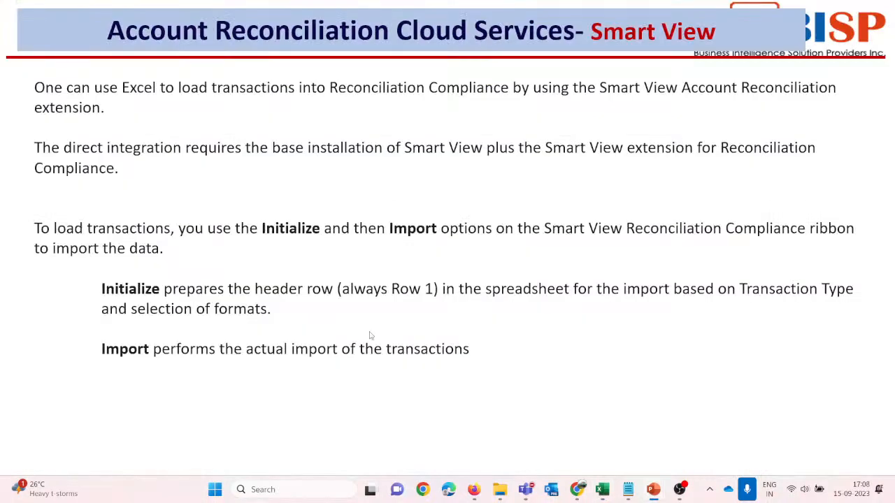
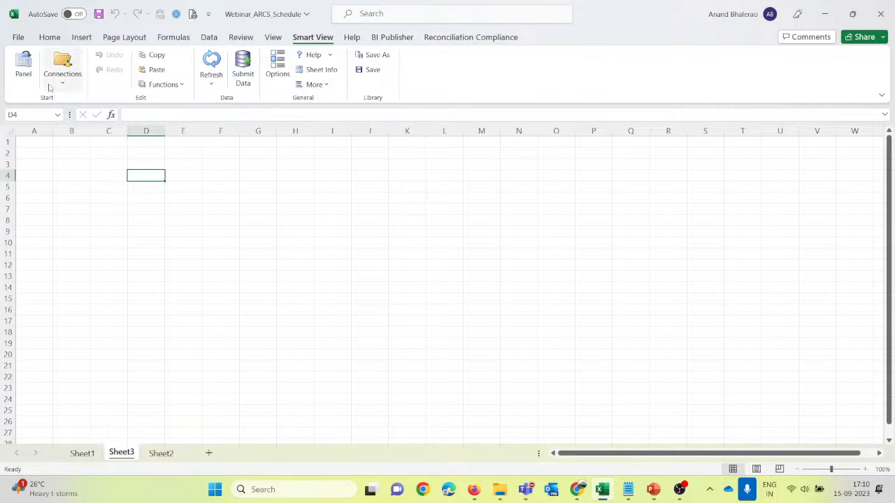
Step: Open the Smart View private connections and look over the existing Reconciliation Compliance connection, saved servers and connection options
click(22, 68)
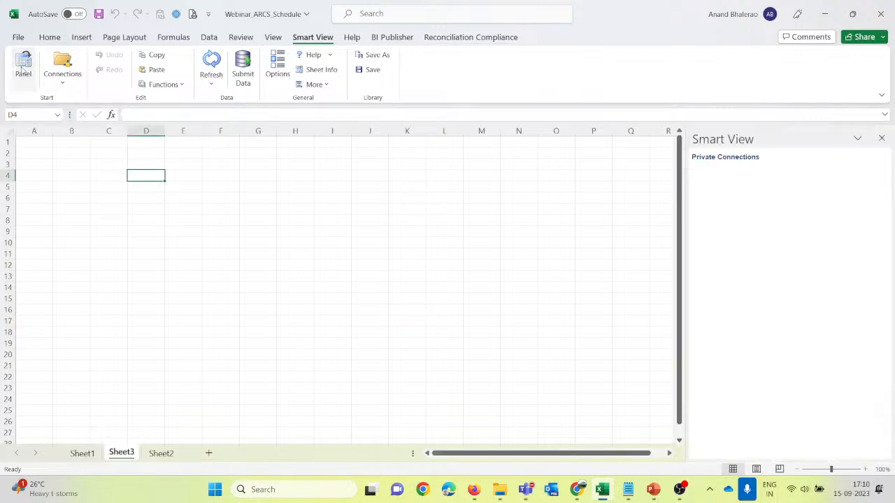
click(729, 202)
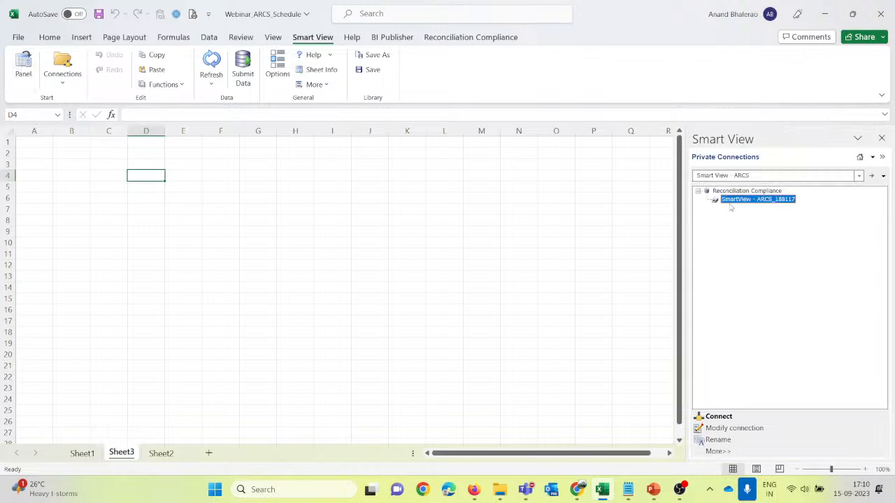
click(697, 193)
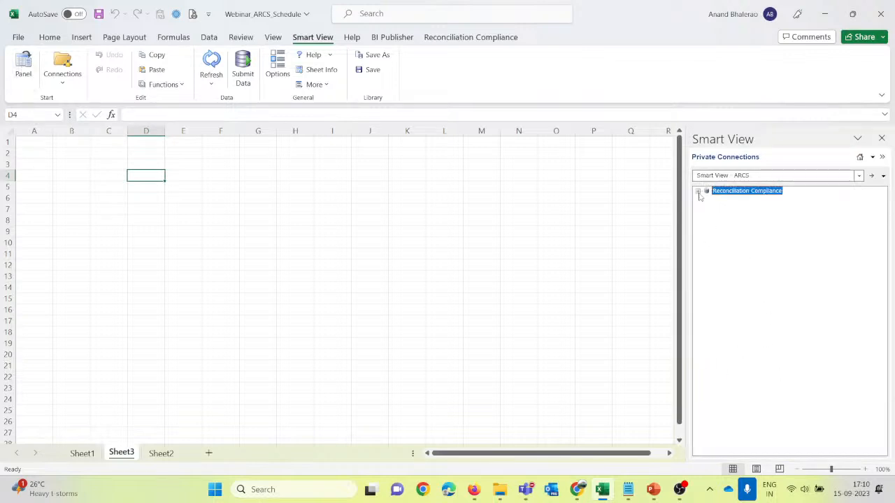
click(859, 175)
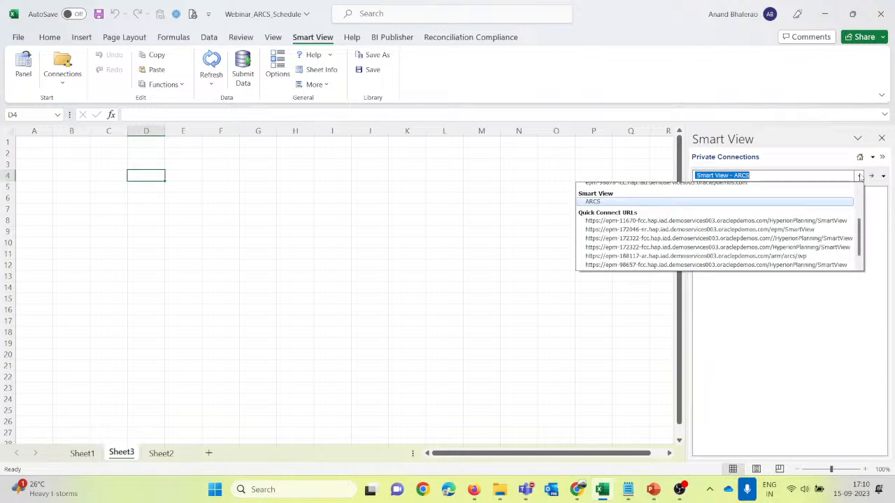
click(860, 176)
click(883, 177)
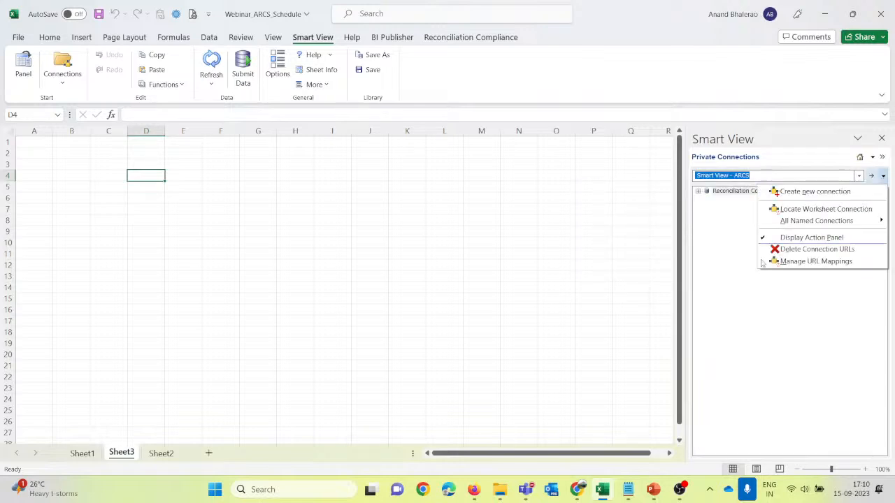
click(735, 232)
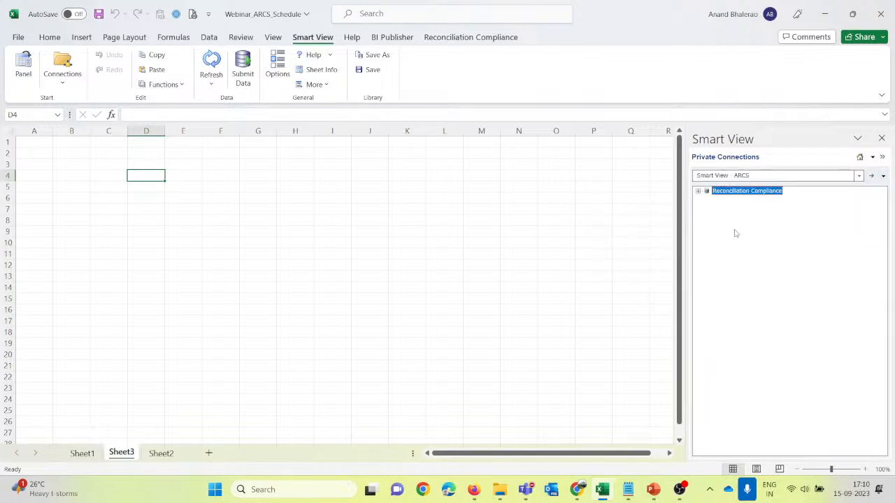
click(698, 192)
click(699, 193)
Step: Start creating a new private connection with the Smart View HTTP Provider type
click(883, 176)
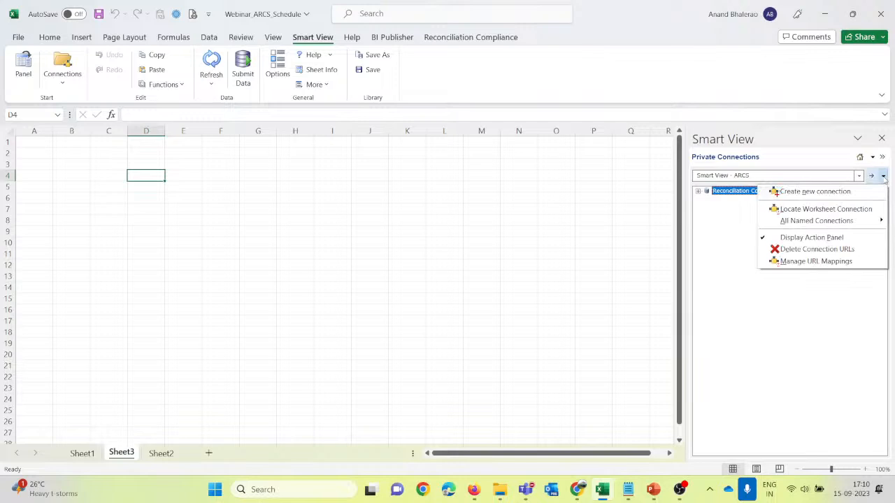
click(843, 193)
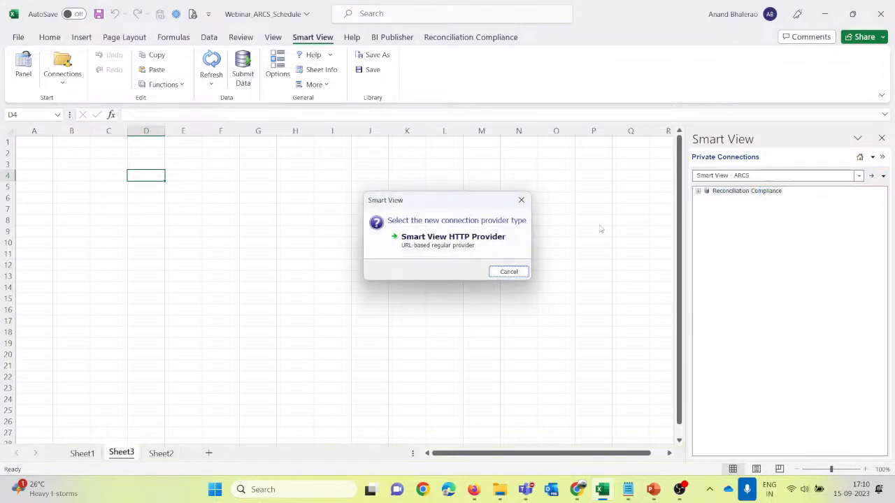
click(454, 238)
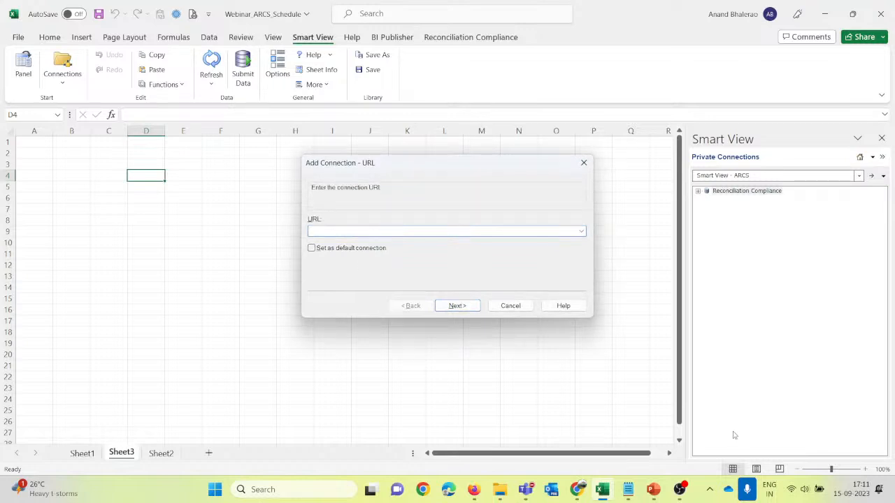
Step: Copy the Smart View URL for ARCS from the link notes in Notepad and enter it as the new connection's URL in Excel
click(629, 489)
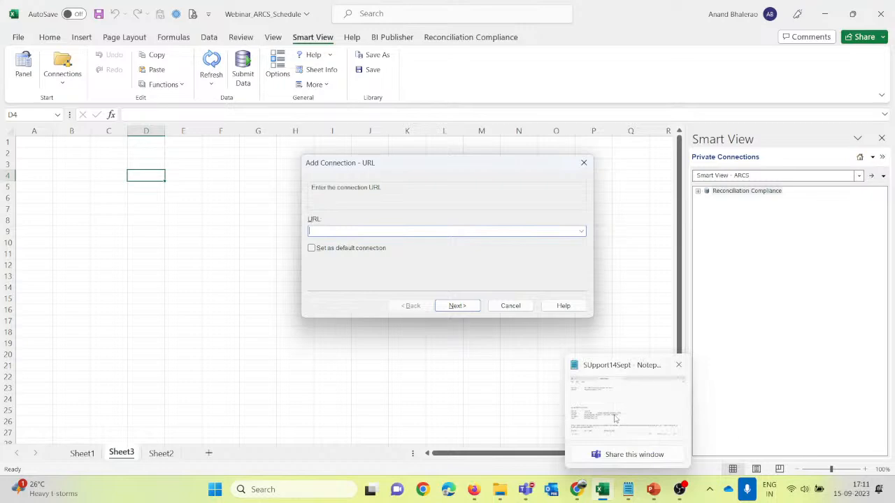
scroll(419, 393, down, 5)
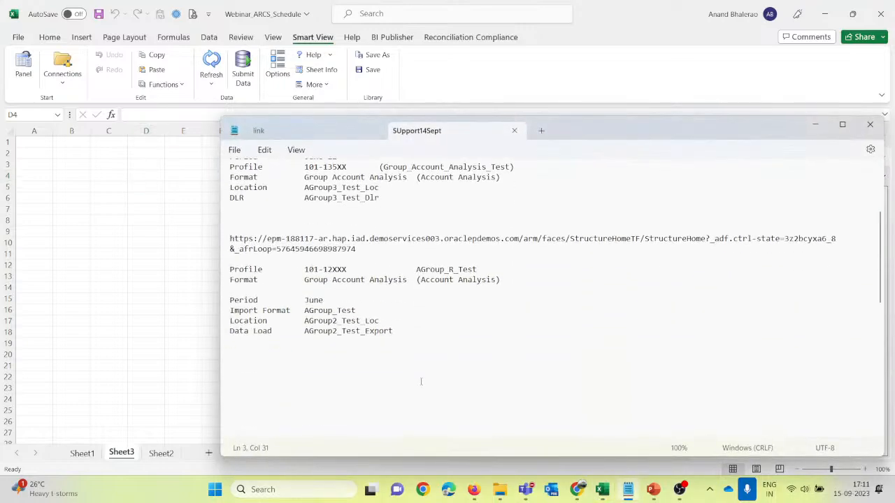
click(294, 131)
scroll(384, 364, down, 2)
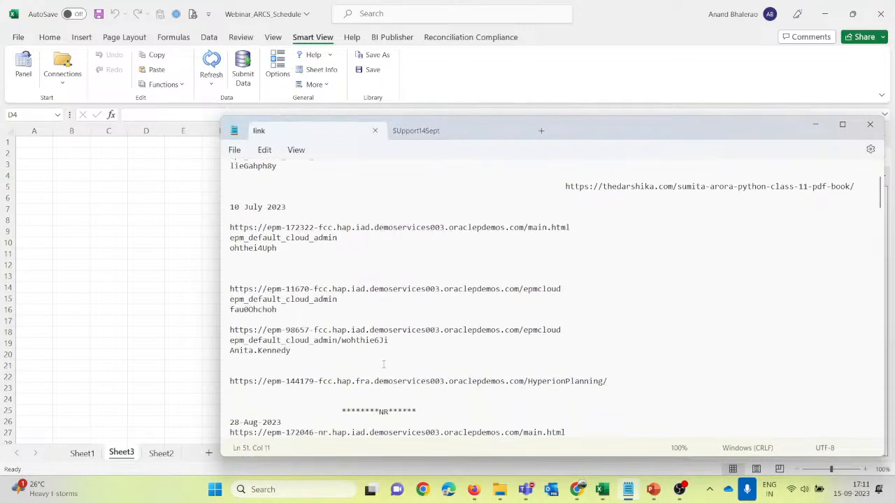
scroll(383, 365, down, 2)
scroll(383, 364, down, 3)
double_click(253, 382)
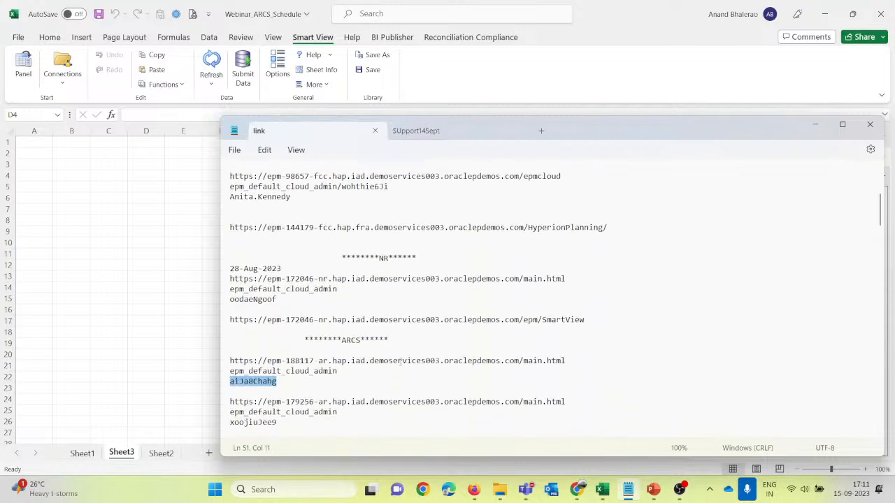
scroll(274, 374, down, 5)
drag(231, 331, 582, 330)
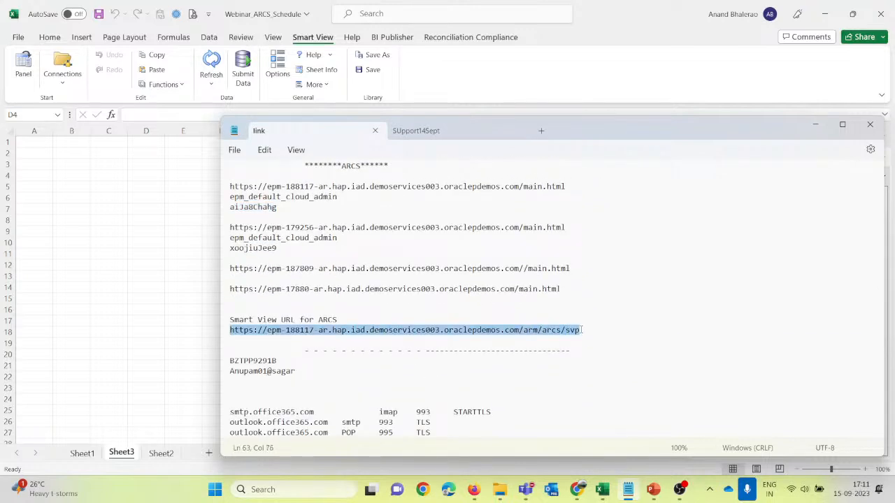
key(ctrl+c)
key(alt+Tab)
key(ctrl+v)
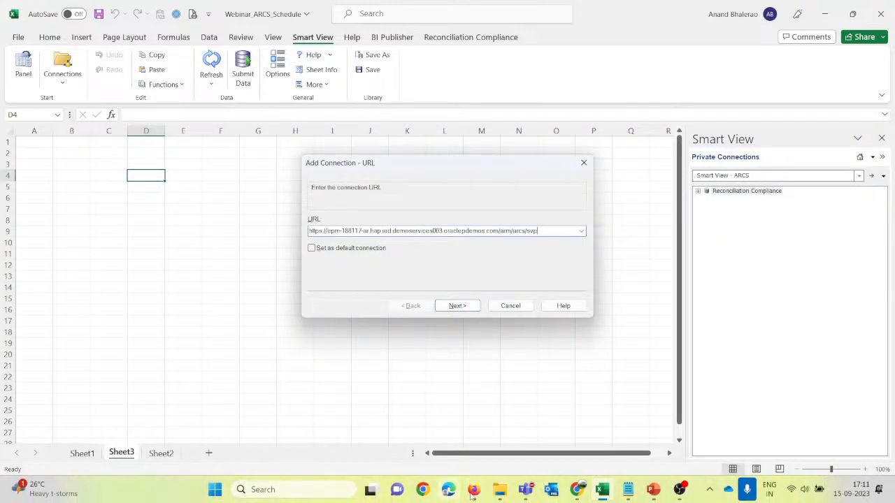
Step: Compare the entered connection URL with the base address of the Account Reconciliation site open in Firefox
mouse_move(474, 493)
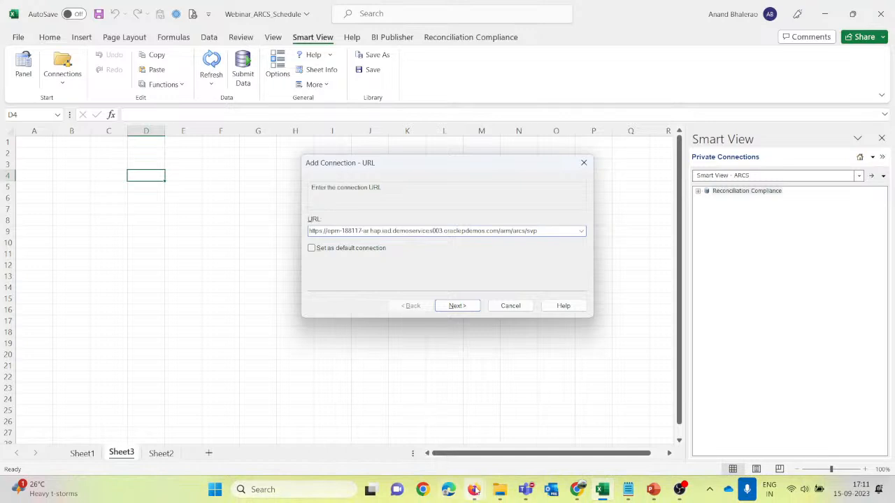
click(451, 423)
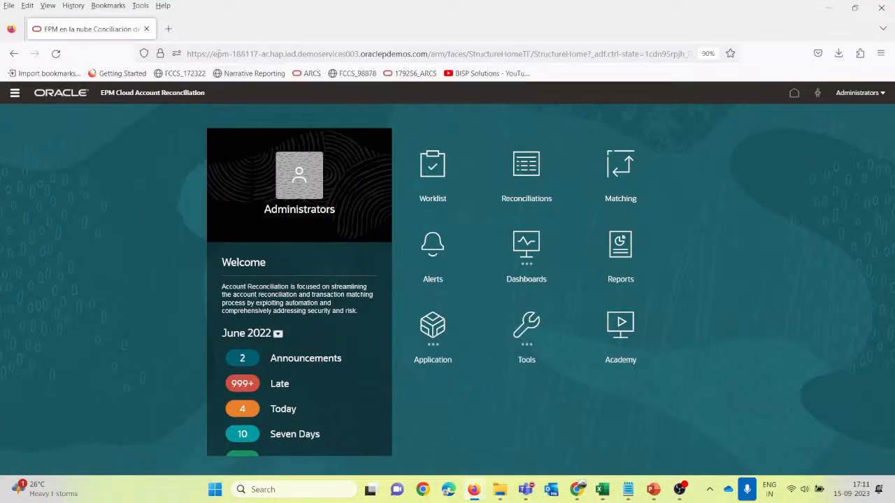
drag(188, 54, 428, 54)
key(alt+Tab)
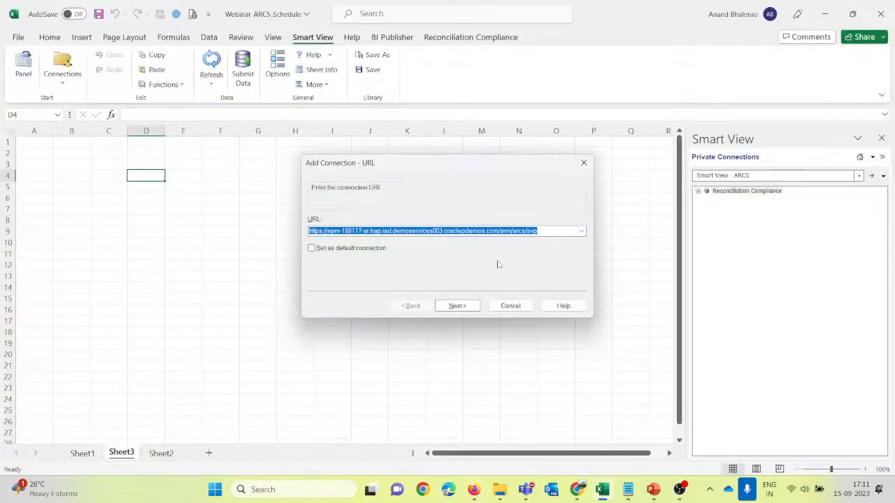
click(499, 230)
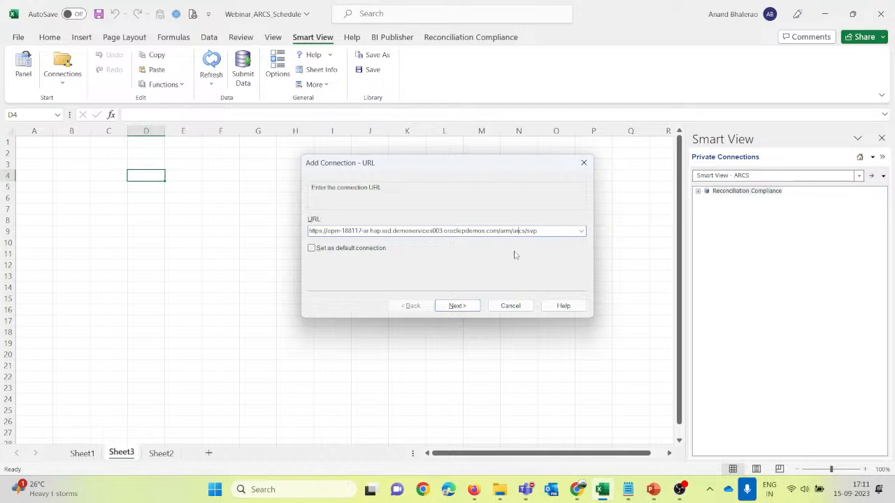
Step: Accept the connection URL and choose SmartView under ARCS, Reconciliation Compliance as the application to add
click(468, 309)
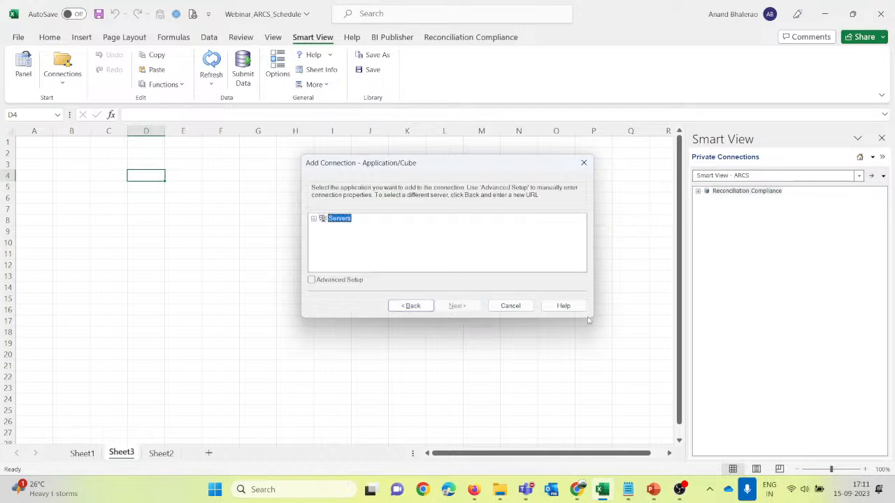
click(313, 219)
click(347, 227)
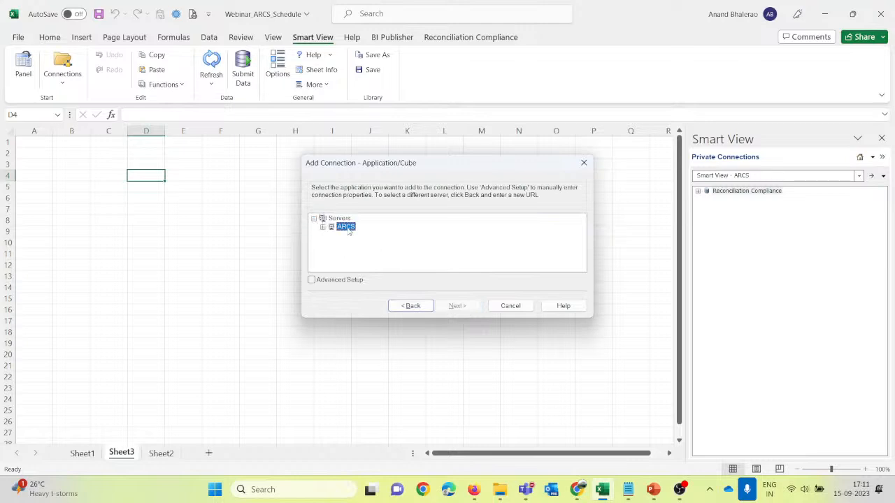
click(323, 228)
click(360, 237)
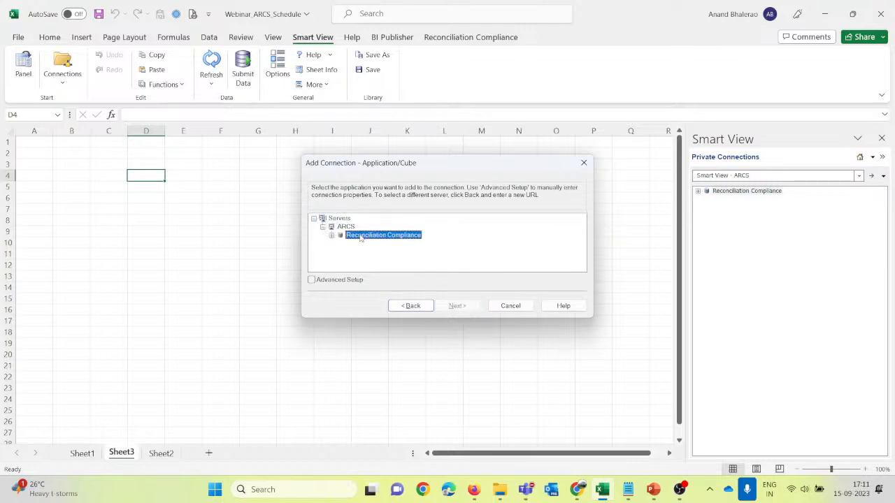
click(347, 230)
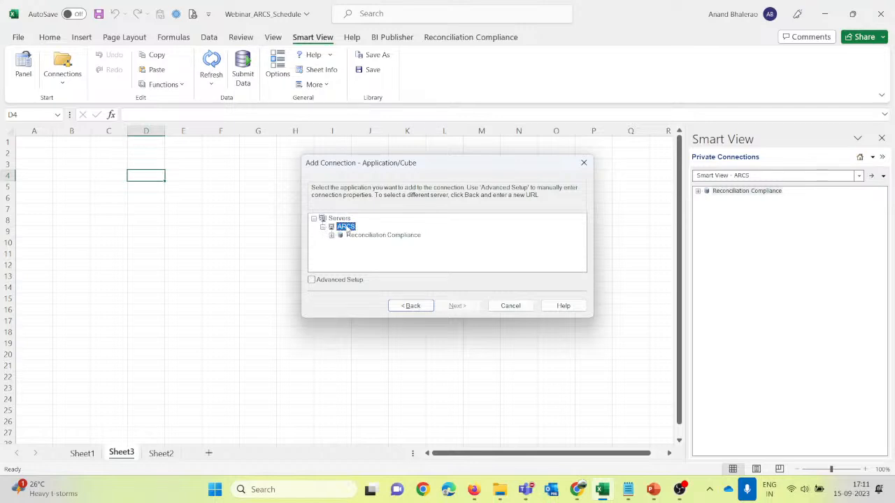
click(367, 238)
click(330, 235)
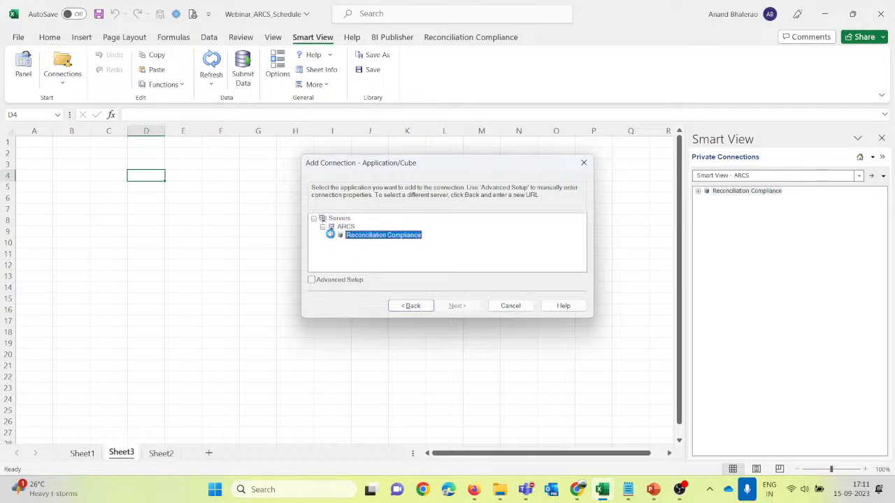
click(379, 244)
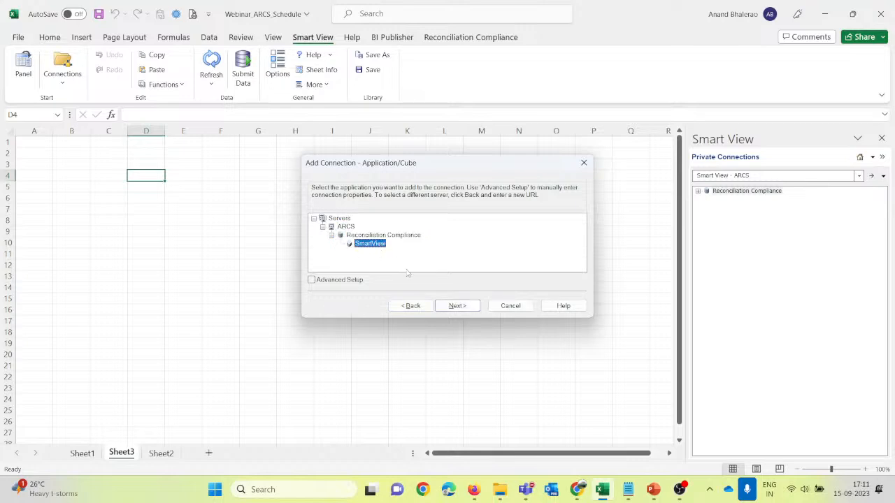
click(457, 306)
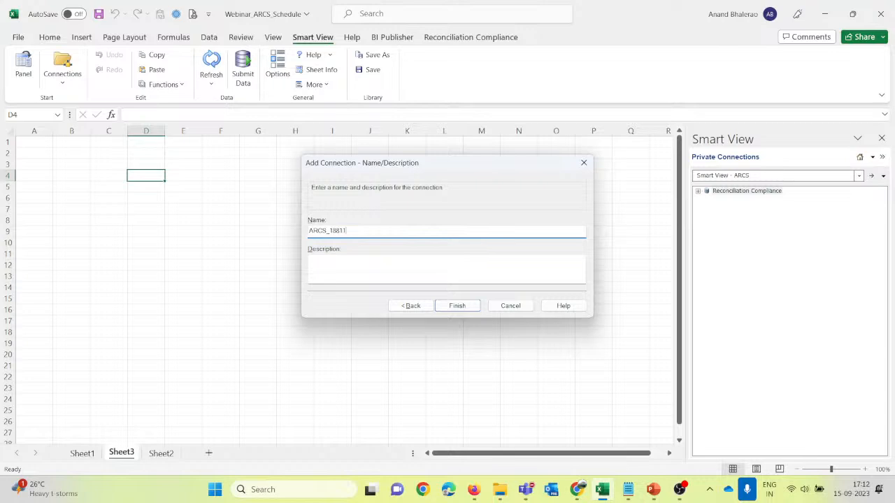
Step: Name the connection ARCS_188117_v2, checking the instance number against the site address in Firefox, and finish creating it
key(alt+Tab)
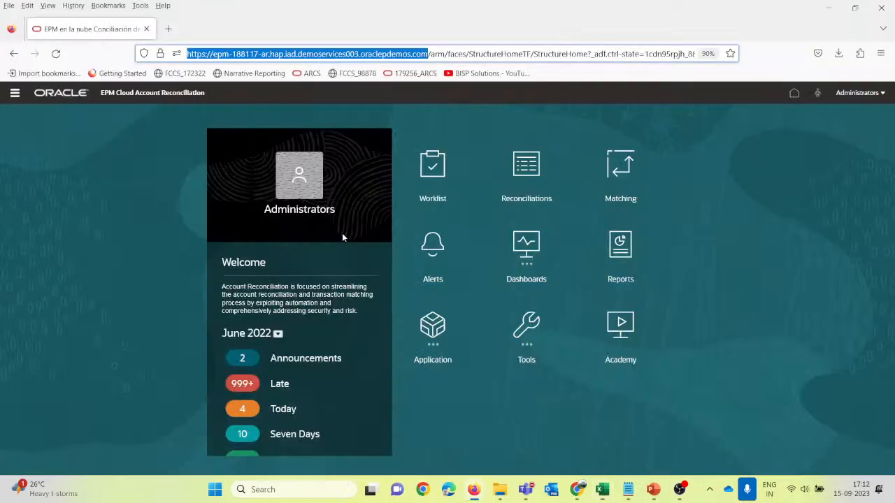
key(alt+Tab)
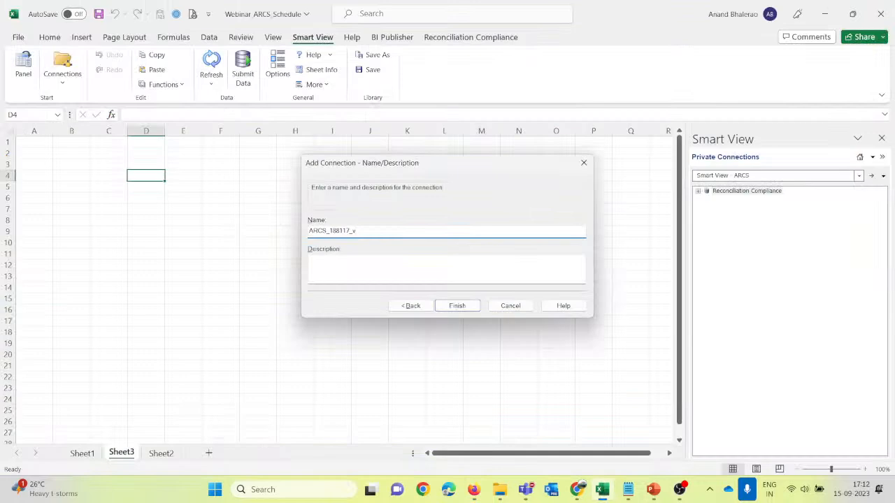
key(alt+Tab)
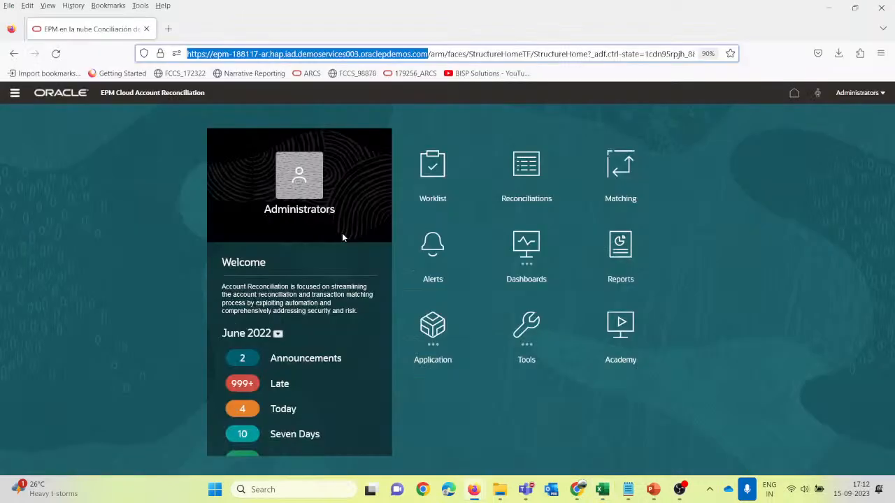
key(alt+Tab)
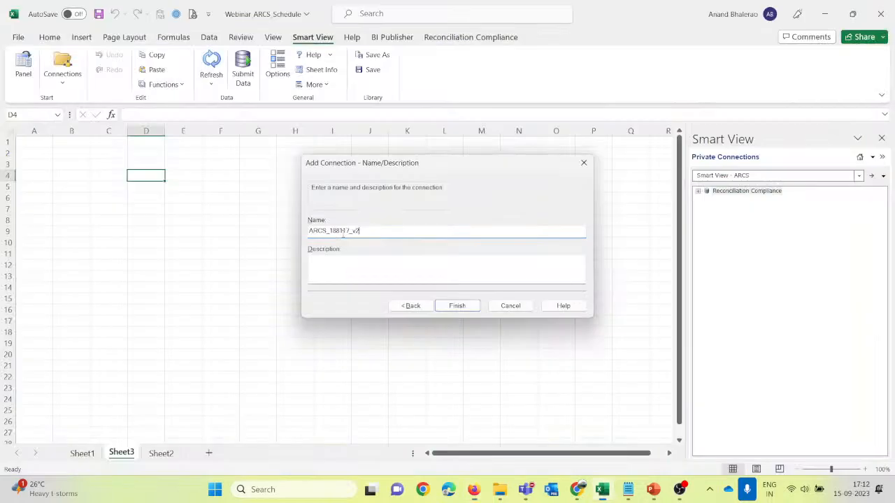
click(467, 306)
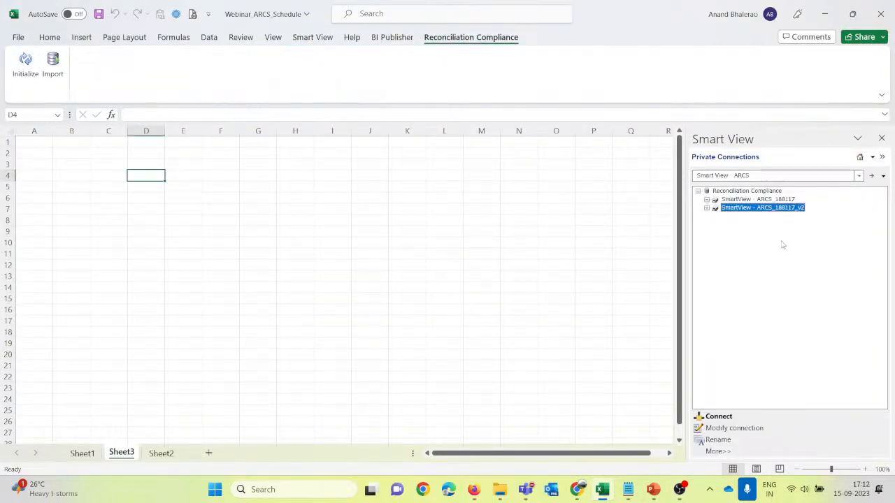
Step: Connect to the SmartView - ARCS_188117_v2 private connection
click(769, 200)
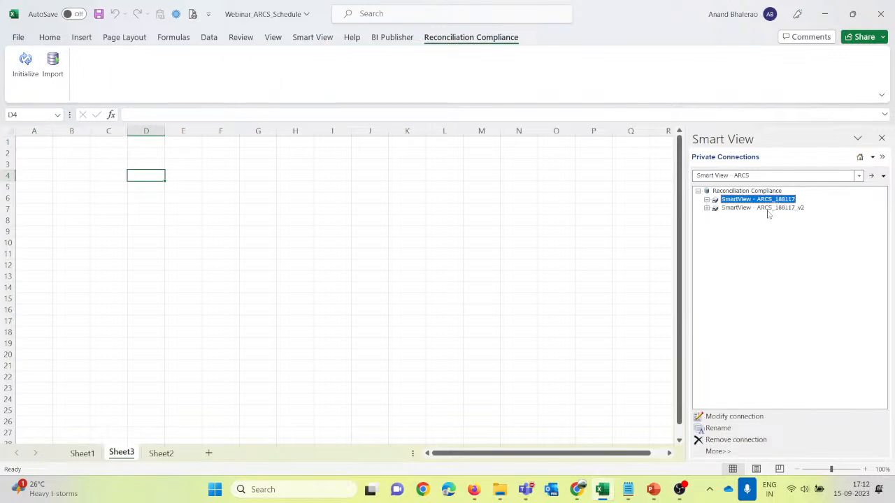
click(762, 208)
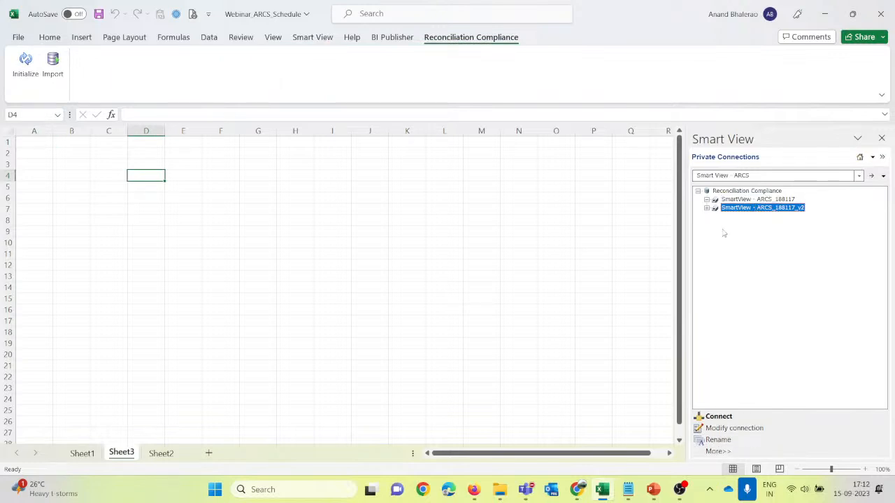
click(706, 208)
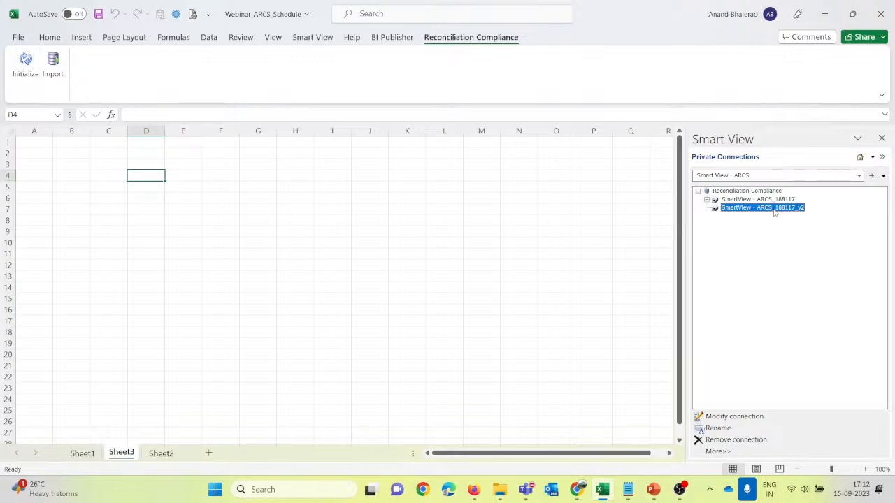
Step: Start initializing transactions with the Reconciliation Compliance extension and review the available transaction types
click(25, 62)
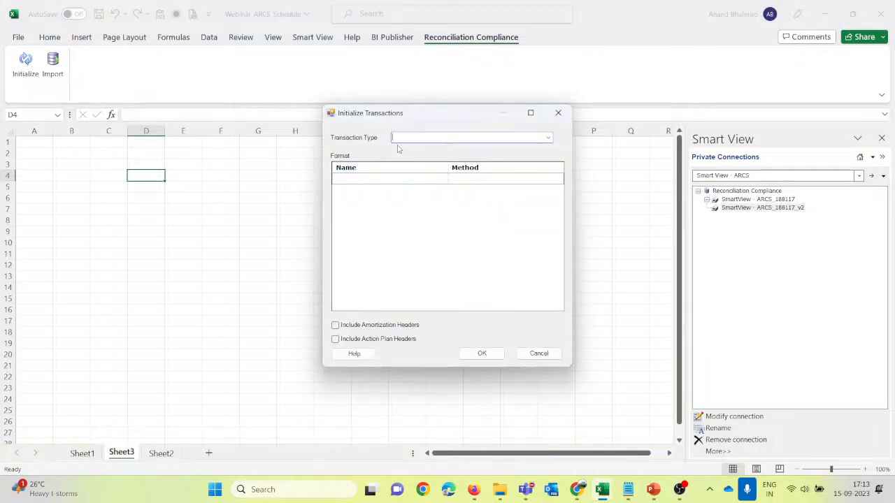
click(548, 138)
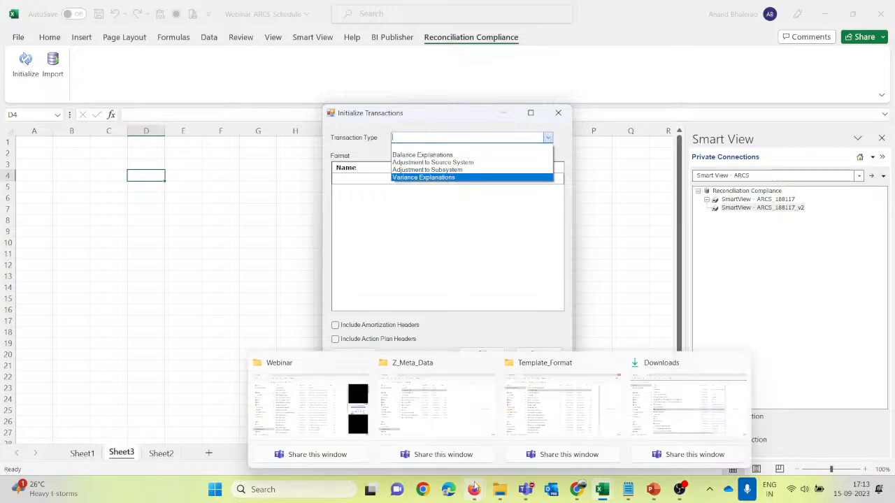
mouse_move(474, 490)
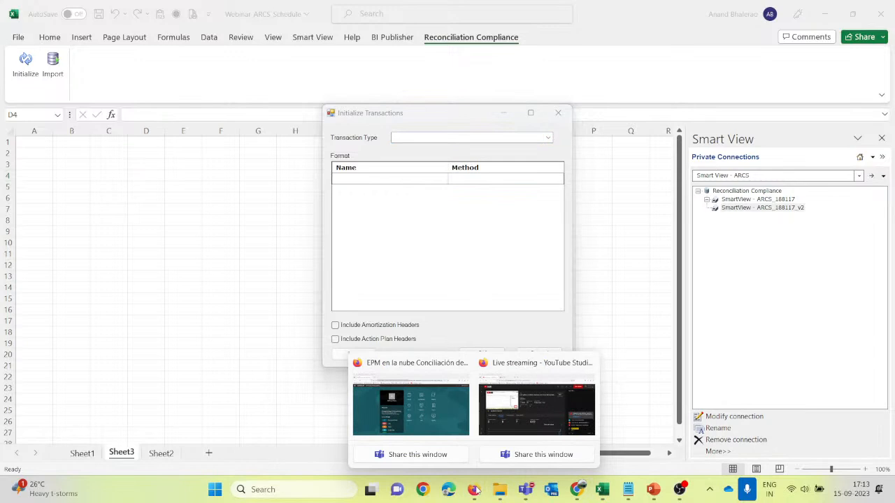
click(549, 138)
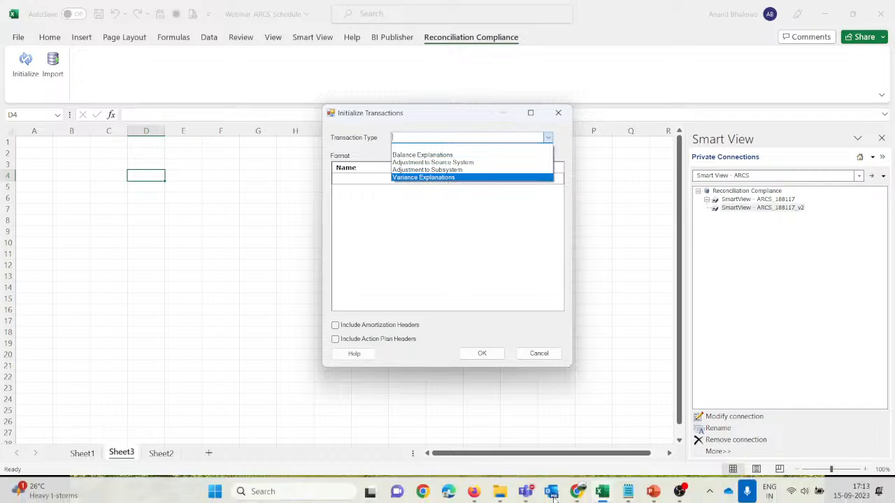
Step: Switch to Chrome and examine the GL and Sub GL adjustments of the late Accounts Payable SV Test reconciliation in the June 2022 worklist
mouse_move(579, 495)
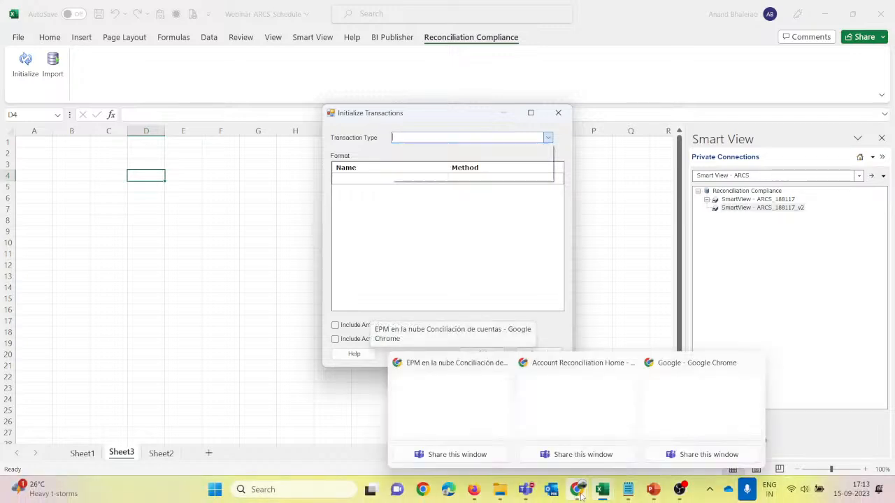
click(413, 372)
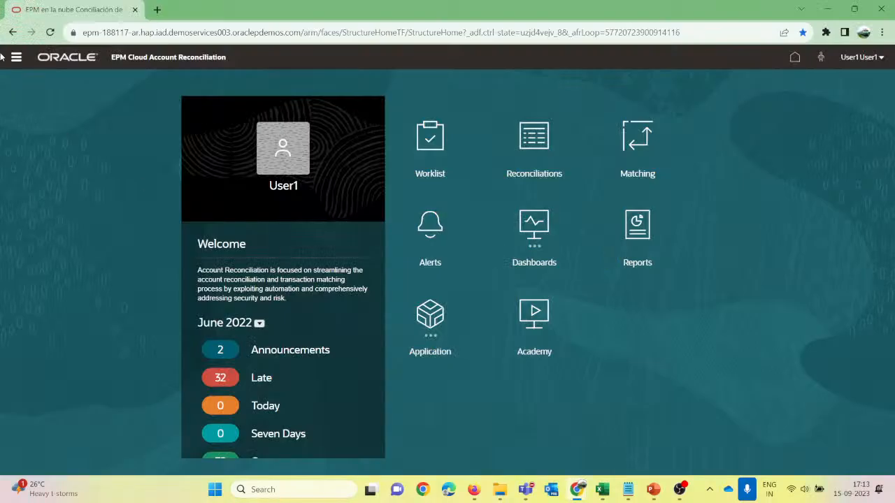
click(260, 379)
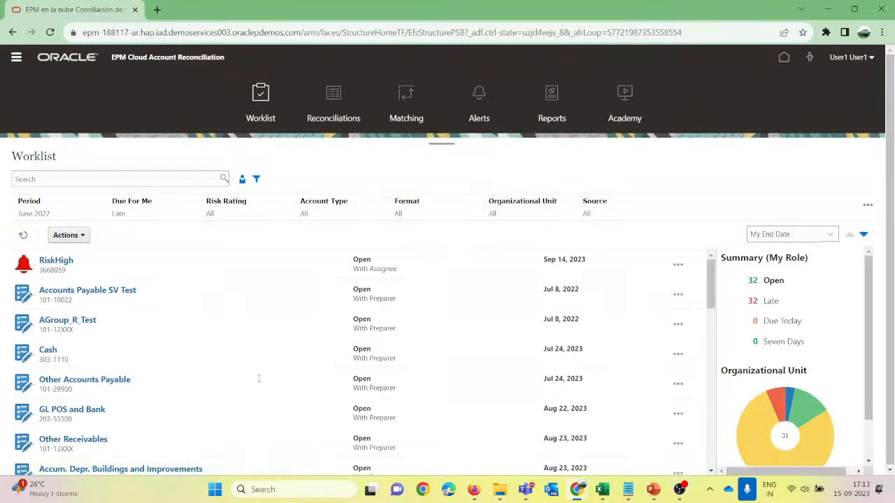
click(70, 291)
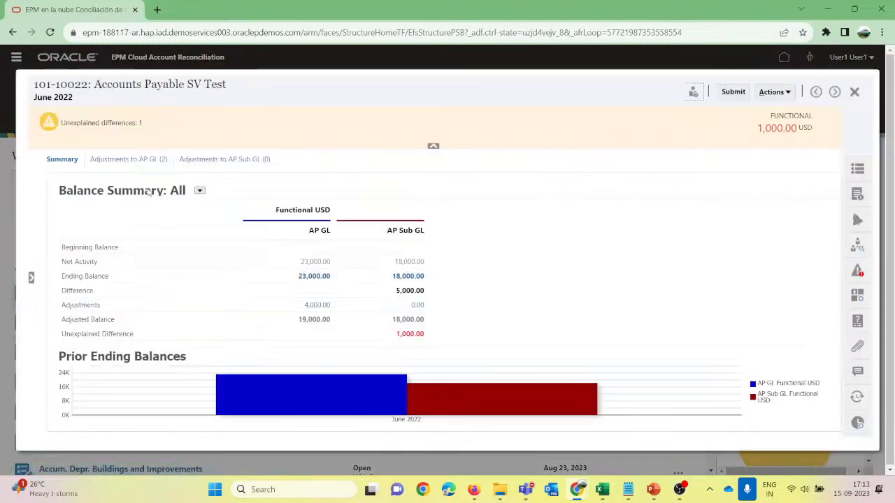
click(128, 160)
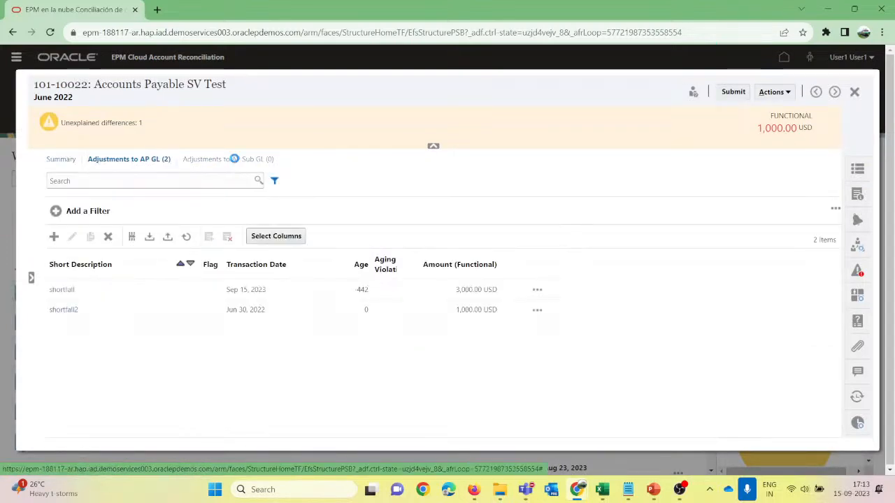
click(234, 159)
Step: Return to Excel, choose Balance Explanations as the transaction type, review its formats and select Group Account Analysis
key(alt+Tab)
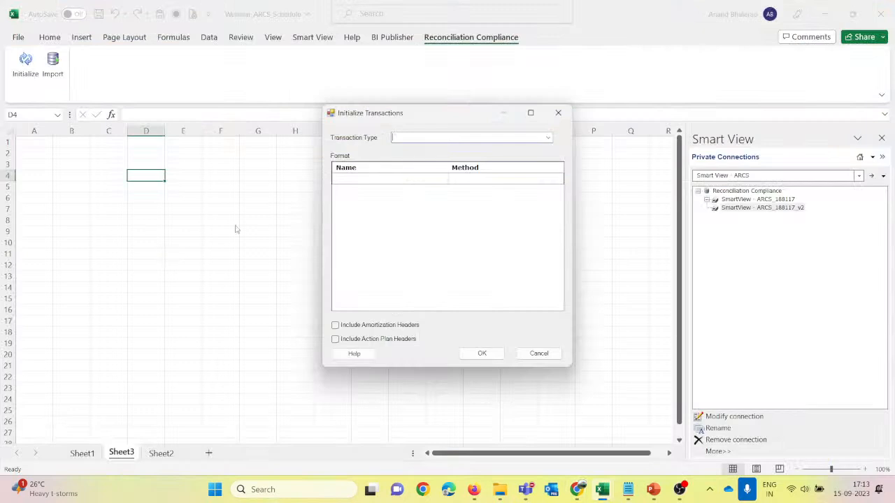
click(549, 139)
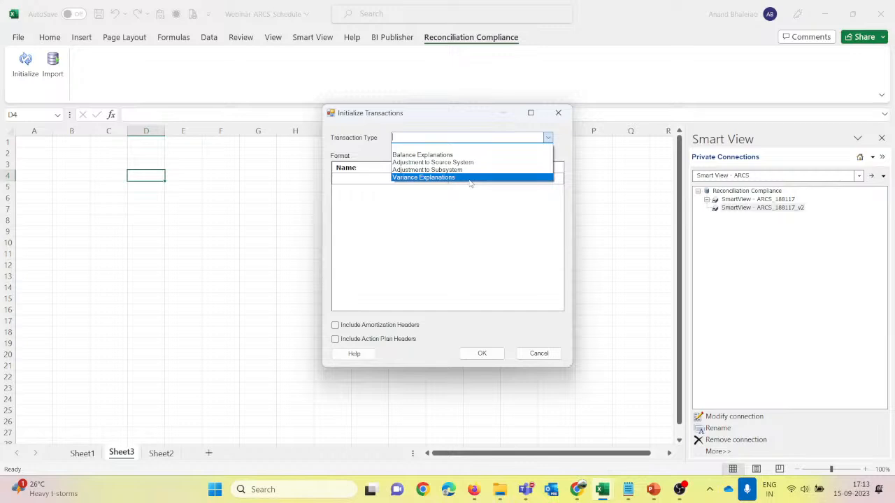
click(254, 194)
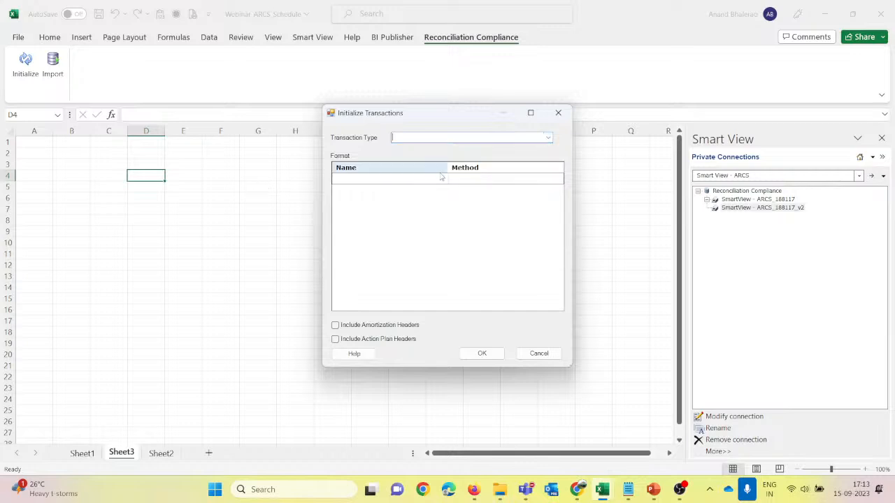
click(547, 138)
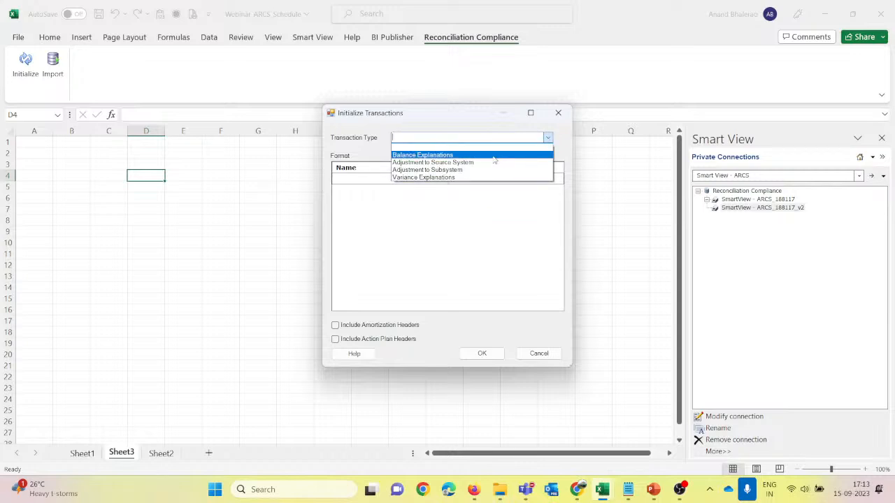
click(494, 159)
click(380, 225)
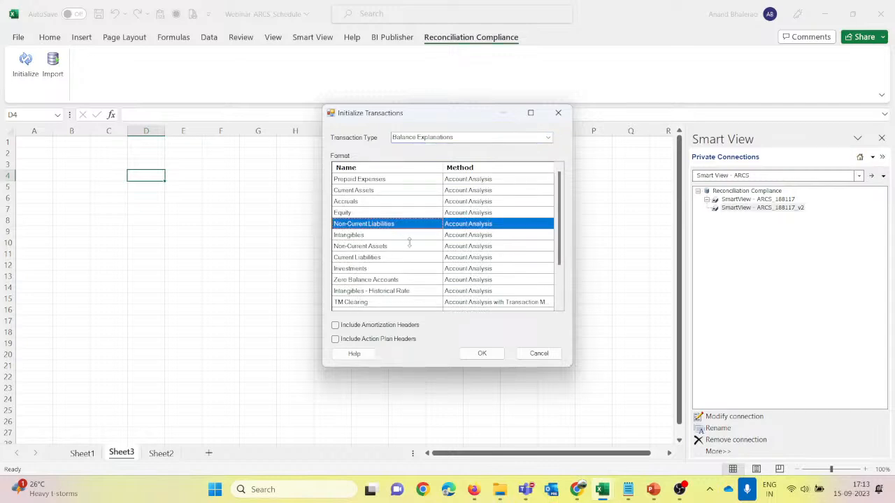
scroll(403, 263, down, 2)
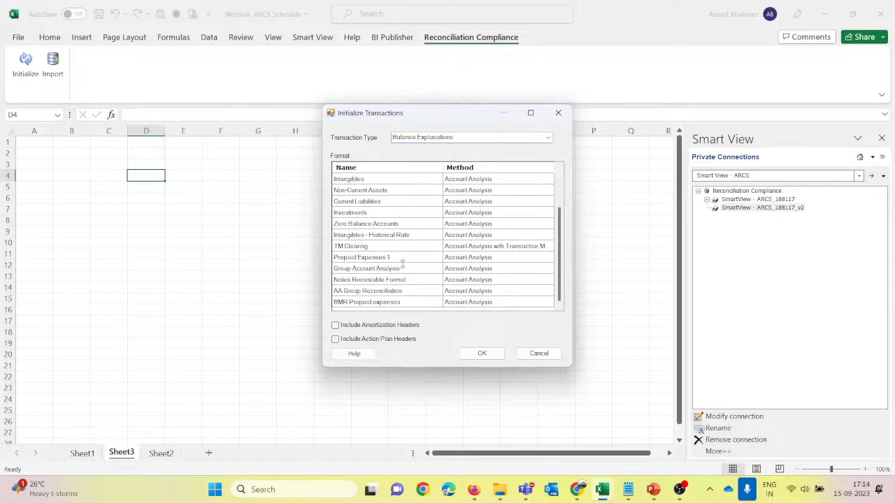
scroll(402, 263, up, 2)
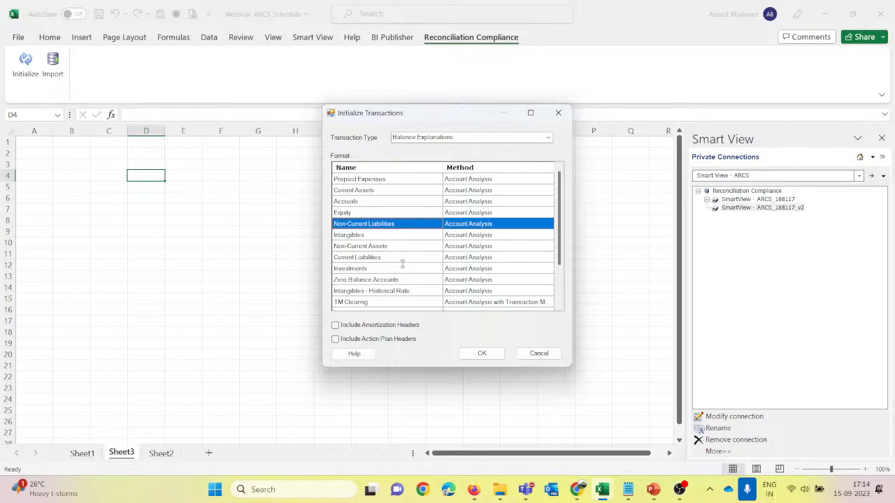
scroll(402, 263, down, 2)
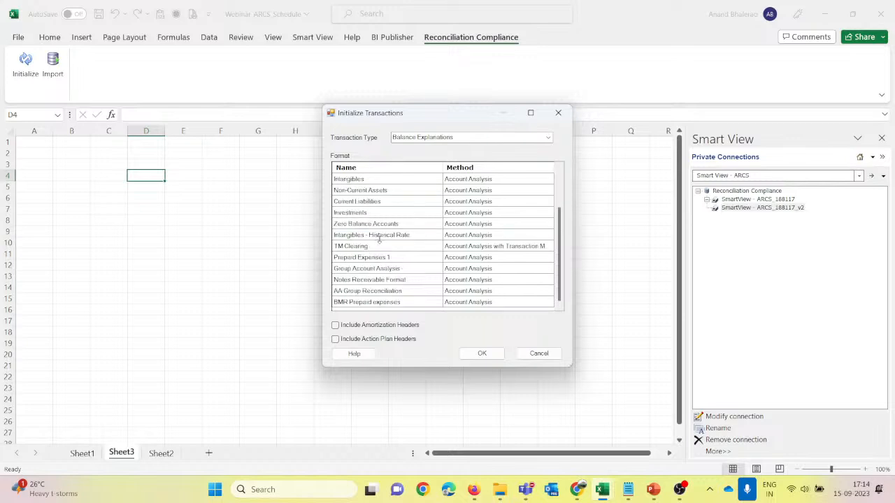
click(379, 269)
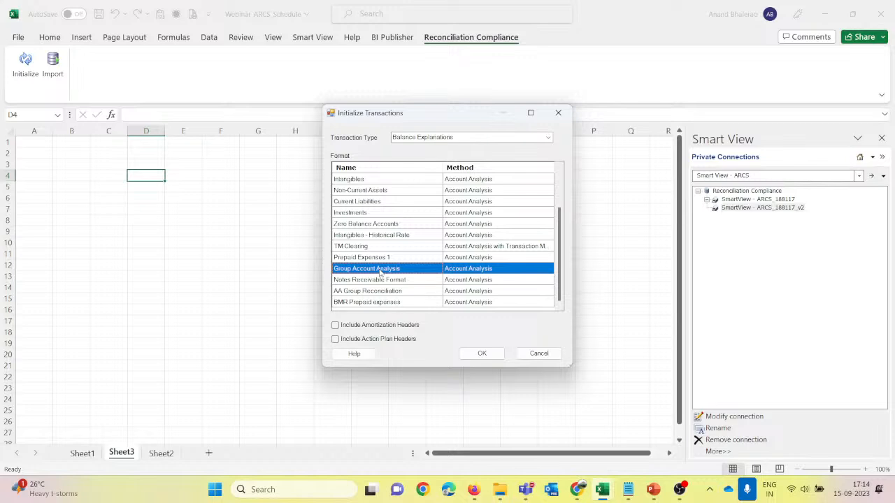
Step: Change the transaction type to Adjustment to Source System and review the formats and reconciliation methods listed for it
click(463, 138)
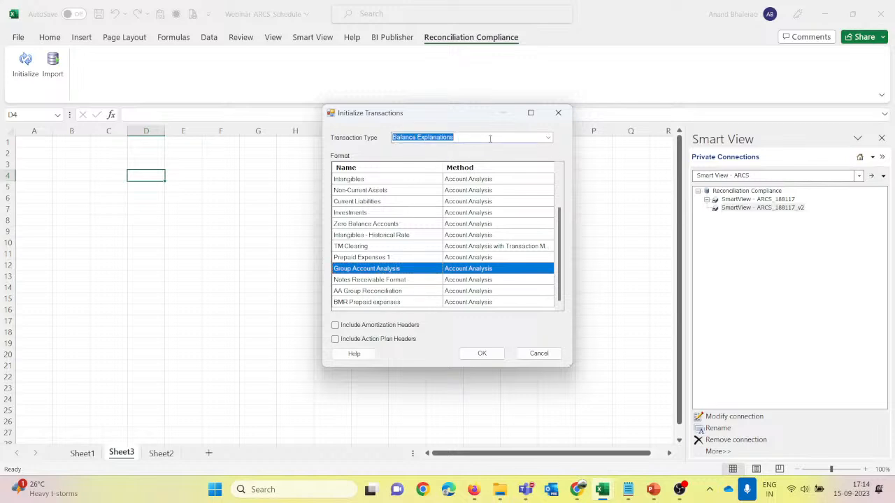
click(548, 138)
click(462, 160)
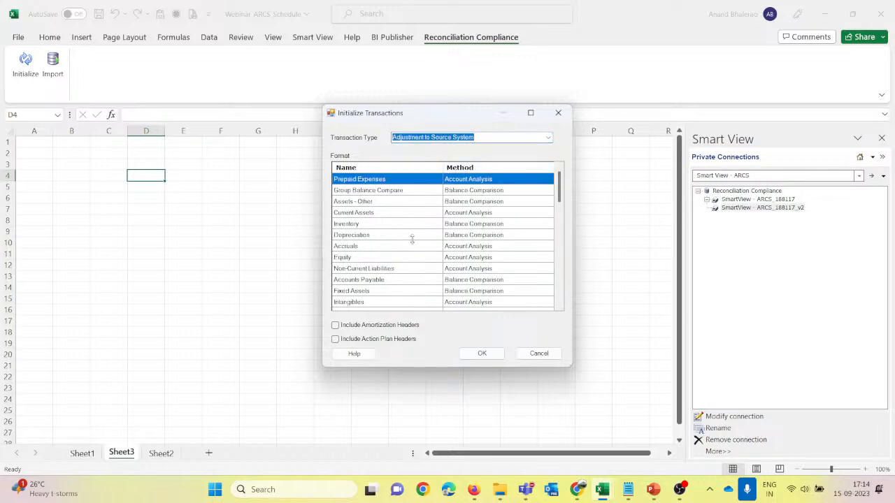
scroll(412, 239, down, 5)
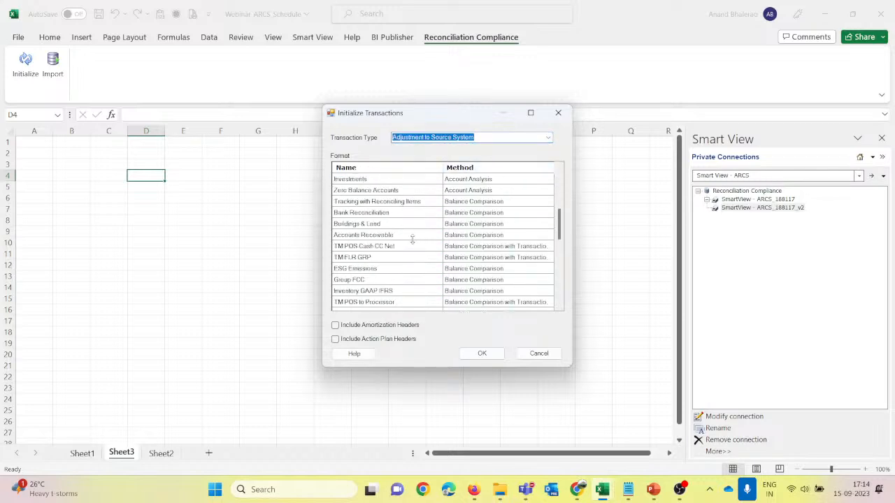
click(403, 247)
scroll(400, 250, down, 6)
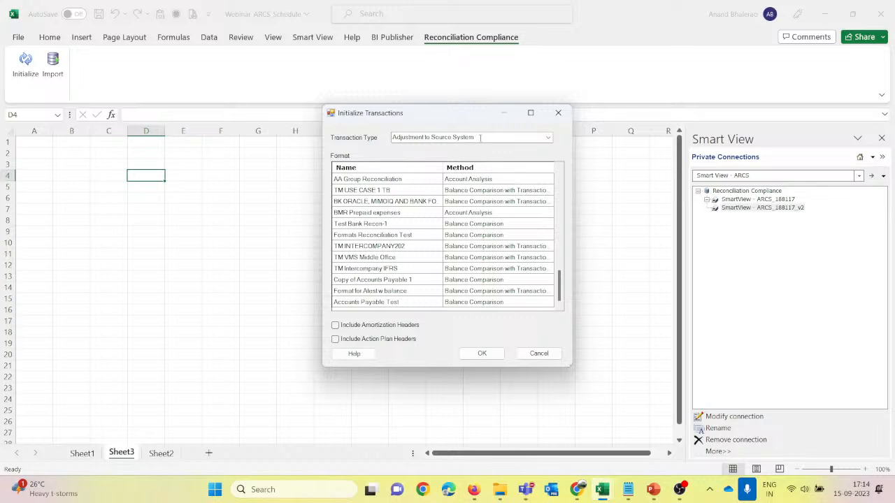
Step: Change the transaction type to Variance Explanations, review its formats and cancel the transaction initialization
click(548, 138)
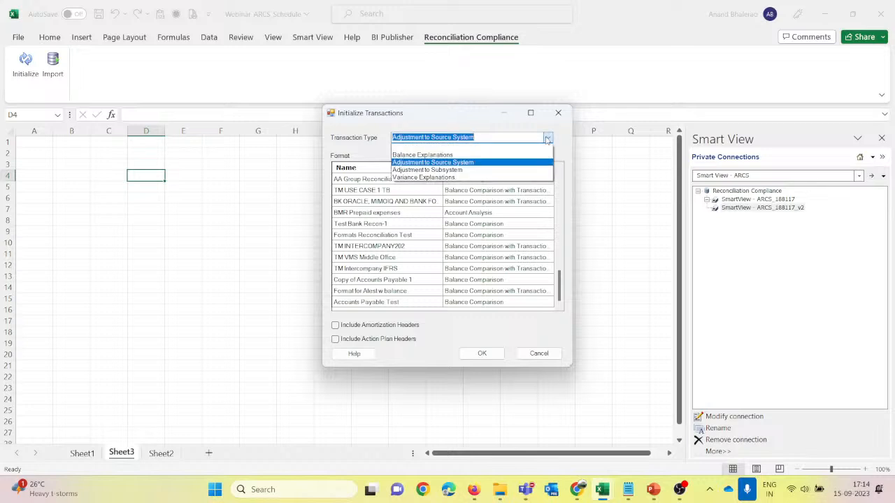
click(456, 179)
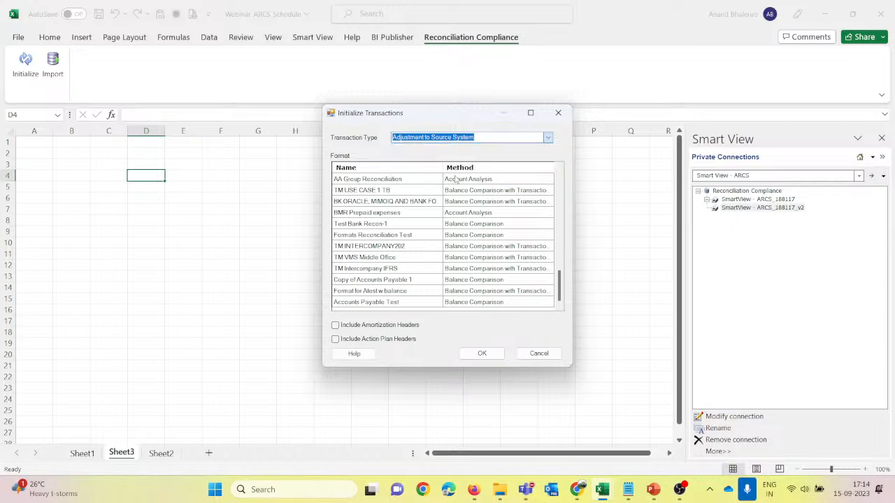
click(389, 205)
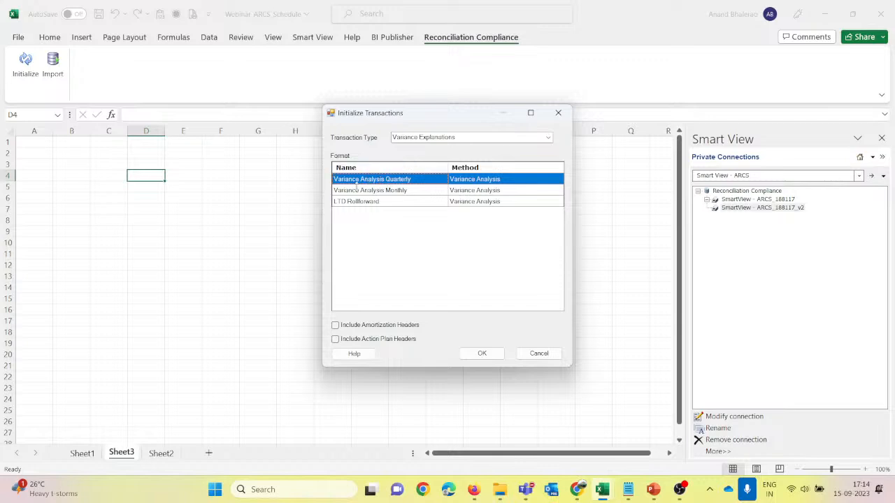
click(539, 353)
drag(176, 153, 366, 231)
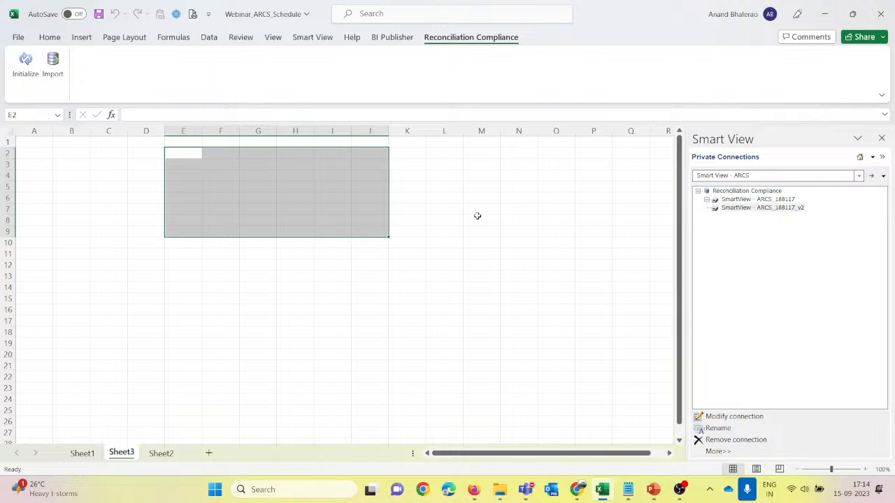
click(472, 287)
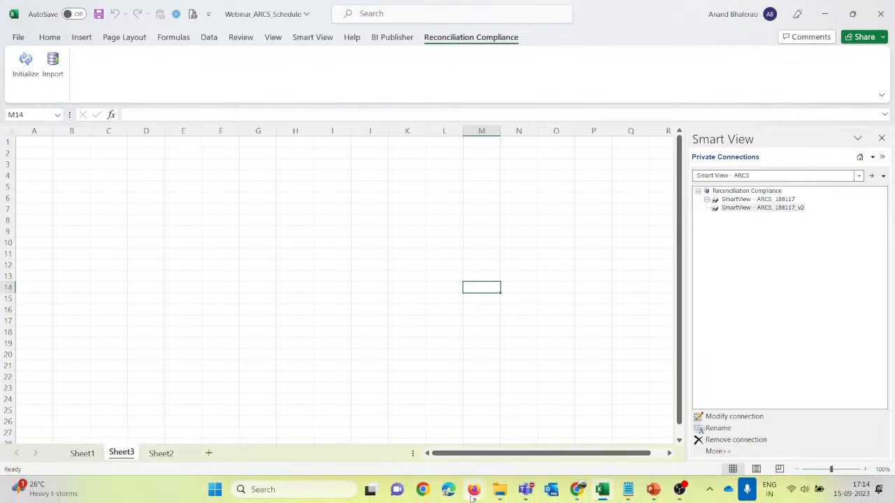
Step: Switch to Firefox and open the Formats list in the application configuration of Account Reconciliation
mouse_move(474, 490)
click(424, 428)
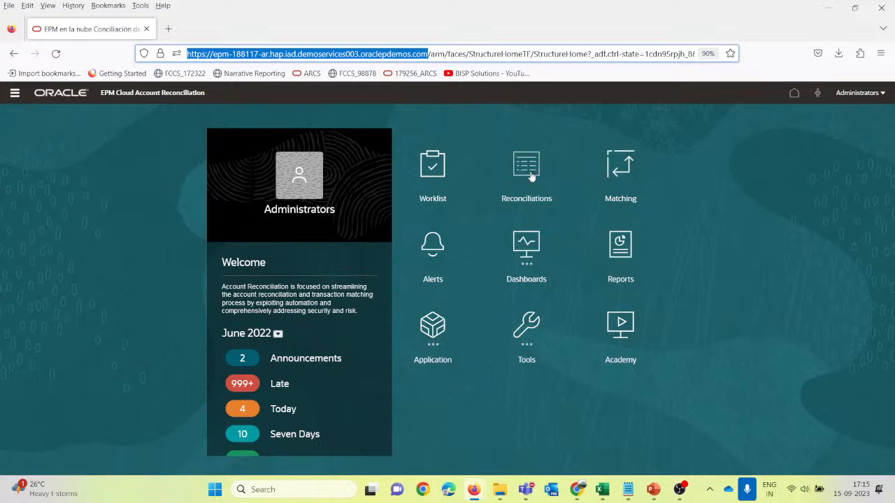
click(12, 93)
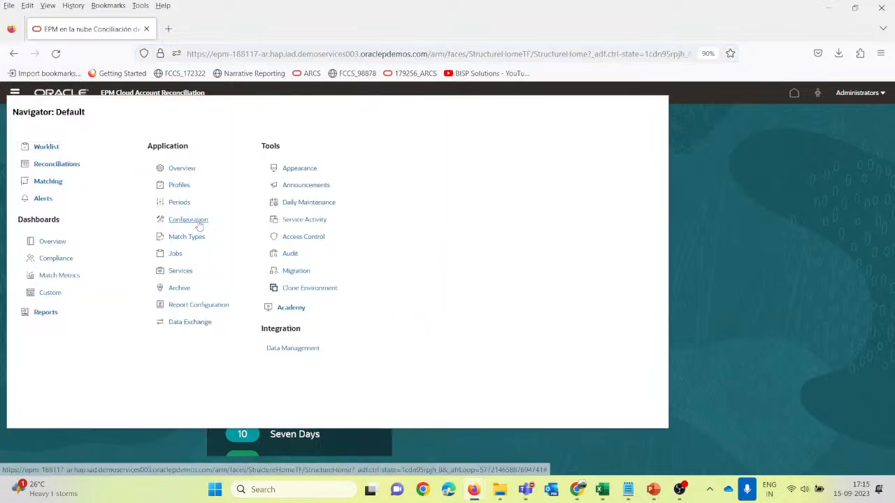
click(198, 221)
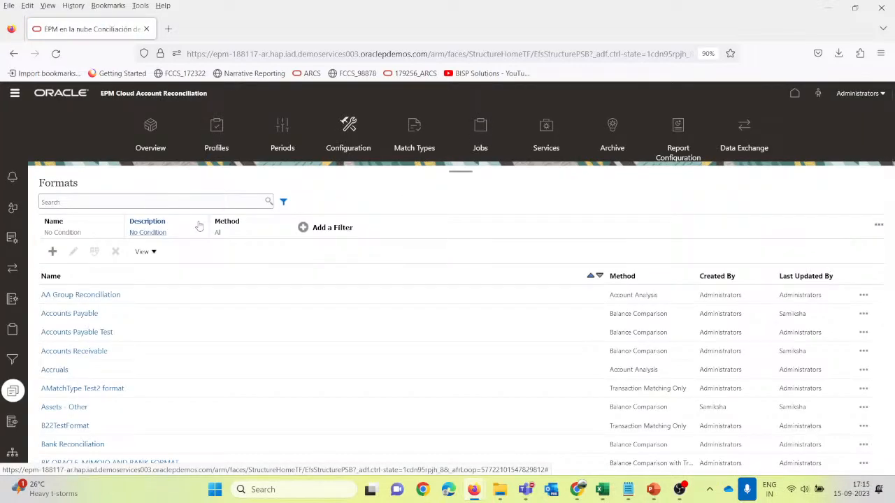
Step: Look through the configured formats and their methods, highlighting Accounts Payable Test and Accruals for comparison
scroll(189, 280, down, 5)
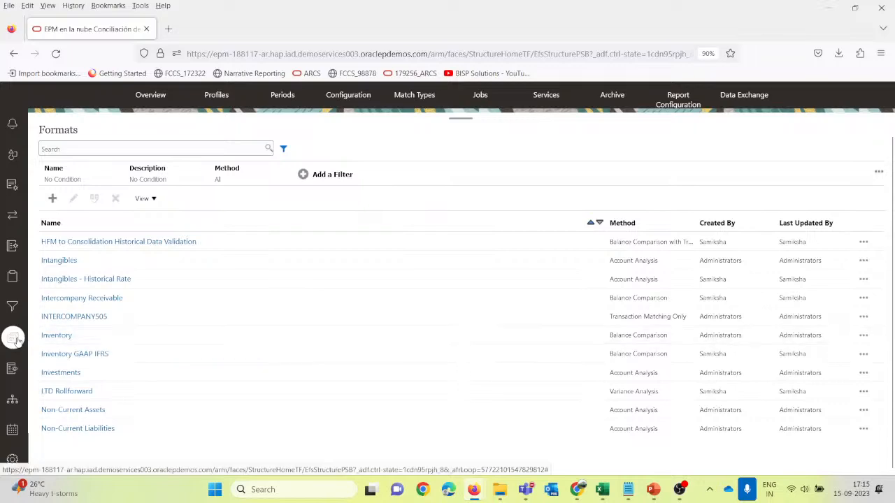
scroll(41, 393, down, 5)
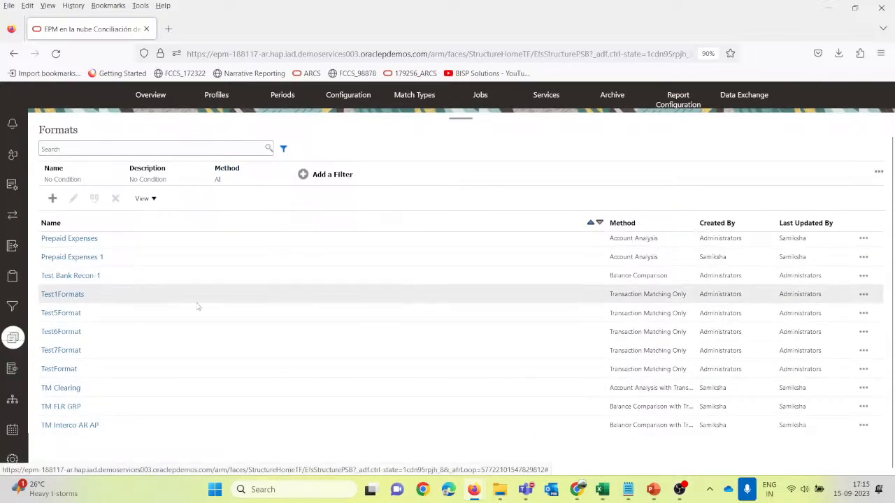
scroll(234, 305, up, 5)
scroll(235, 305, up, 5)
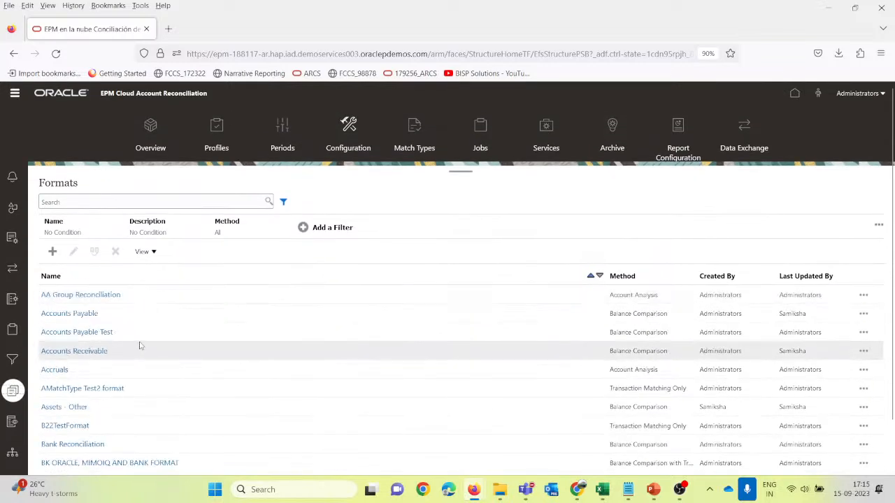
click(105, 332)
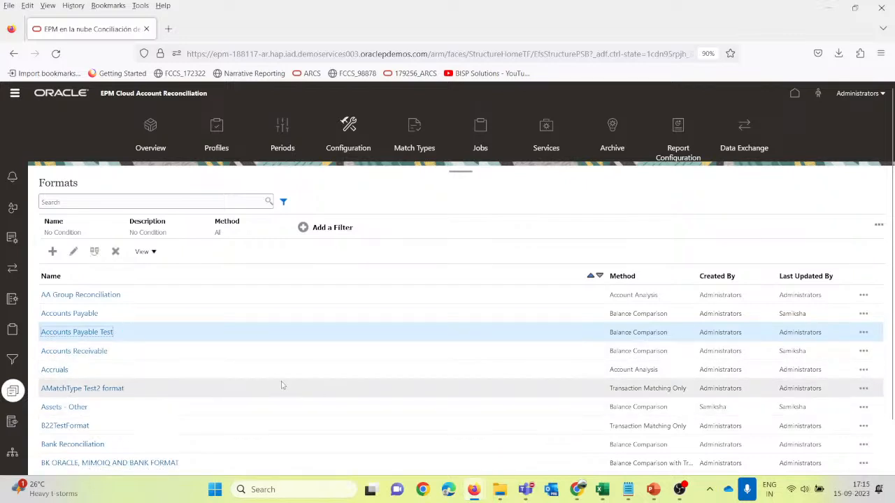
click(138, 374)
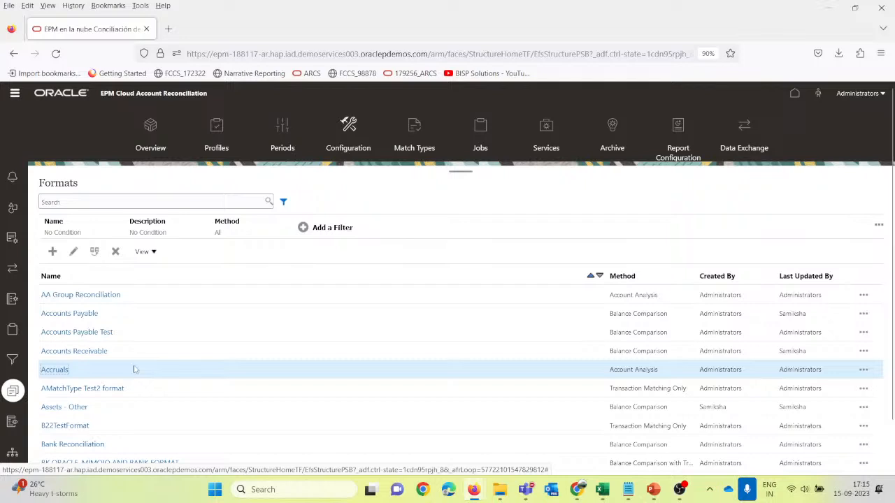
Step: Create a new format named "Accounts Receivables SV Test" with description "To use it for Smart View Utilities" and the Balance Comparison method
click(127, 331)
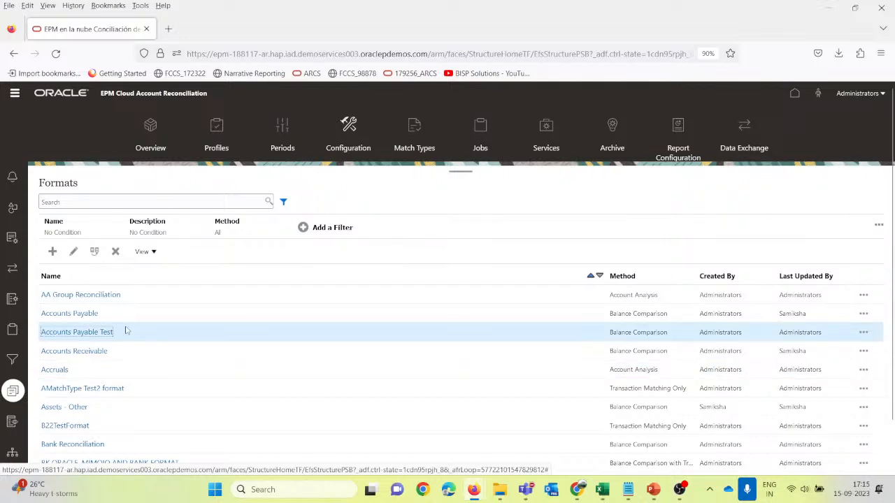
key(Down)
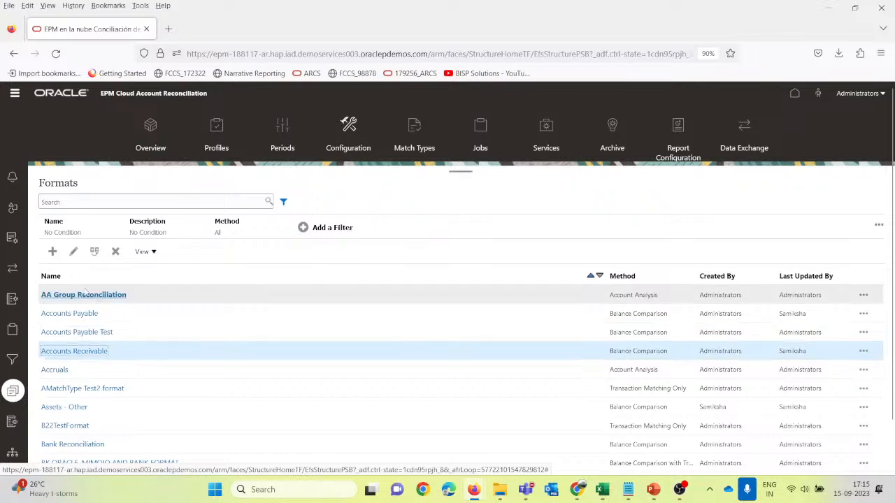
click(52, 252)
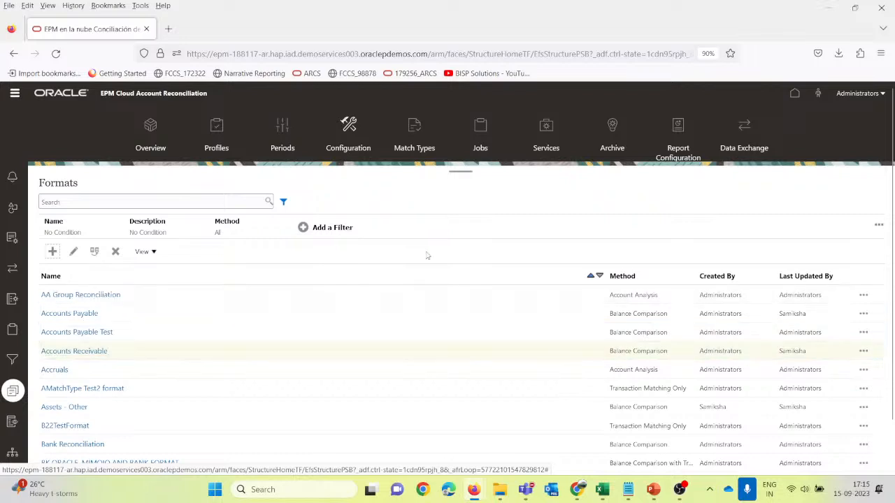
text(Accounts)
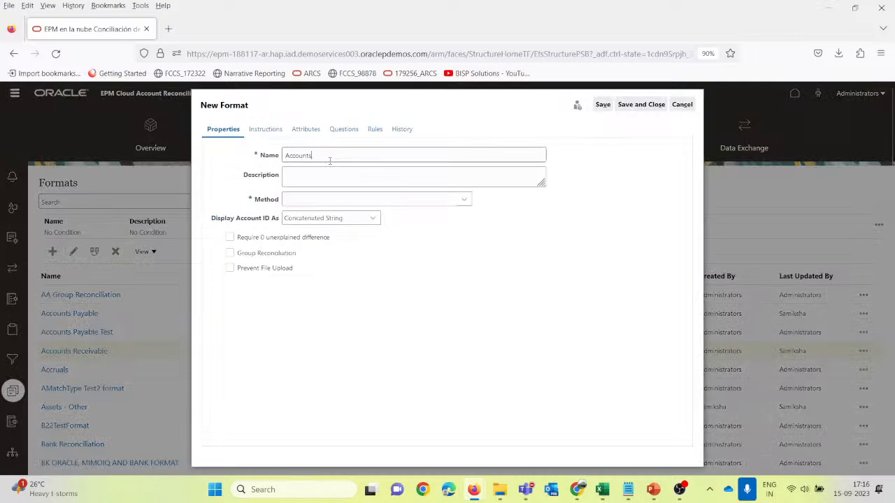
text( Receivables SV Test)
click(336, 182)
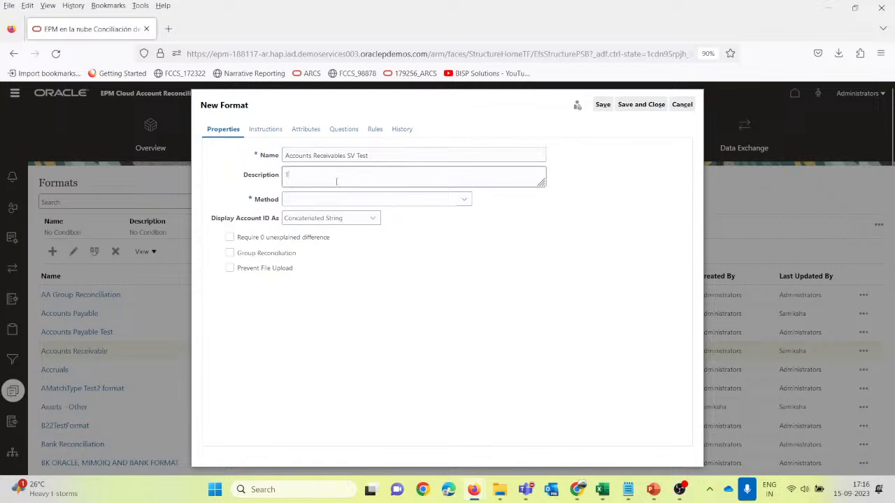
text(To use it for Smart View Utilities)
click(463, 201)
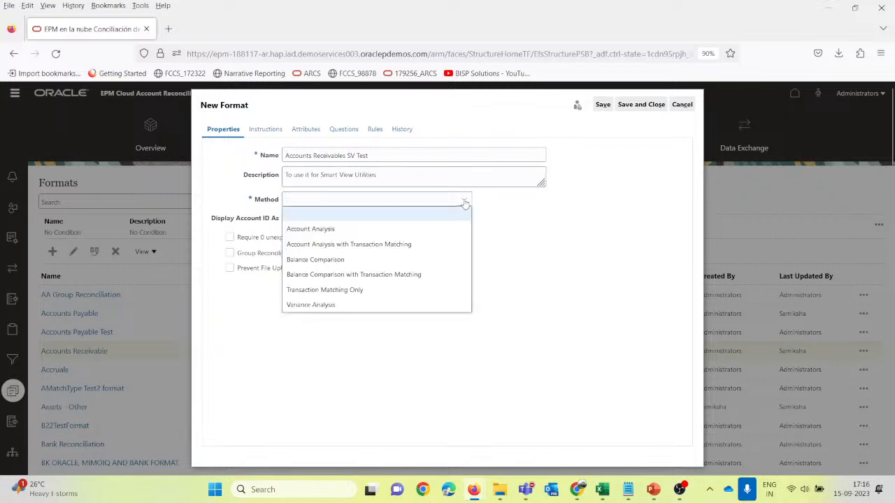
click(365, 259)
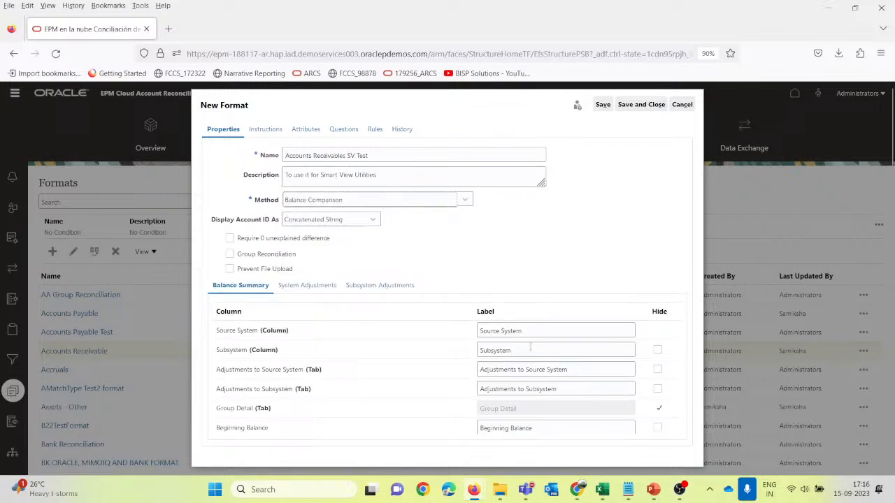
Step: Label the Source System column of the balance summary "AR GL" and copy that label
drag(523, 331, 478, 334)
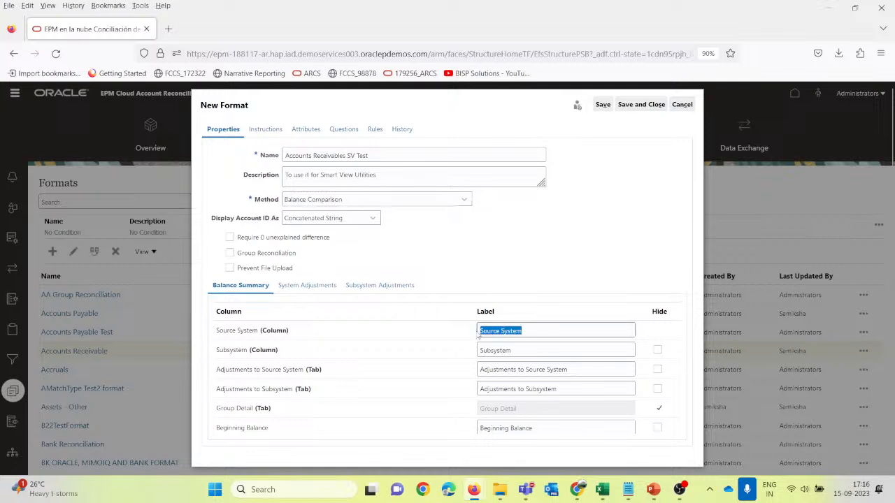
text(A)
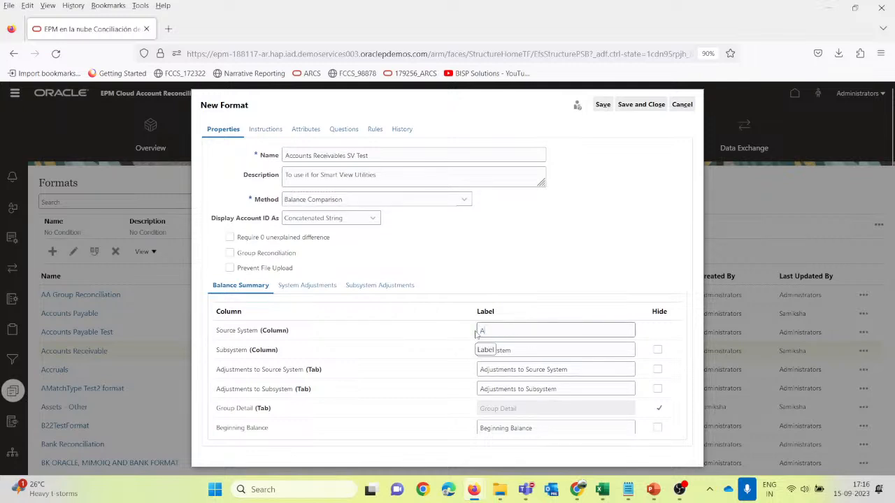
text(R GL)
key(ctrl+a)
key(ctrl+c)
Step: Reuse the copied label for the Subsystem column and extend it to "AR Sub GL"
key(Tab)
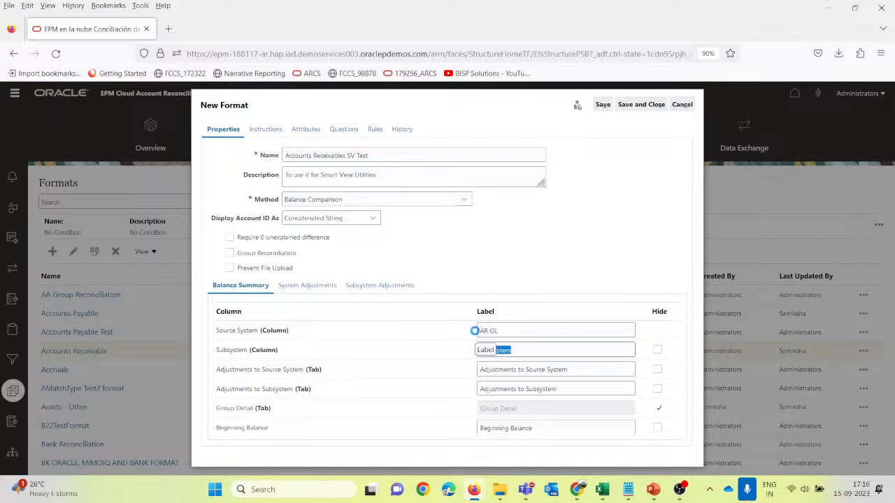
key(ctrl+v)
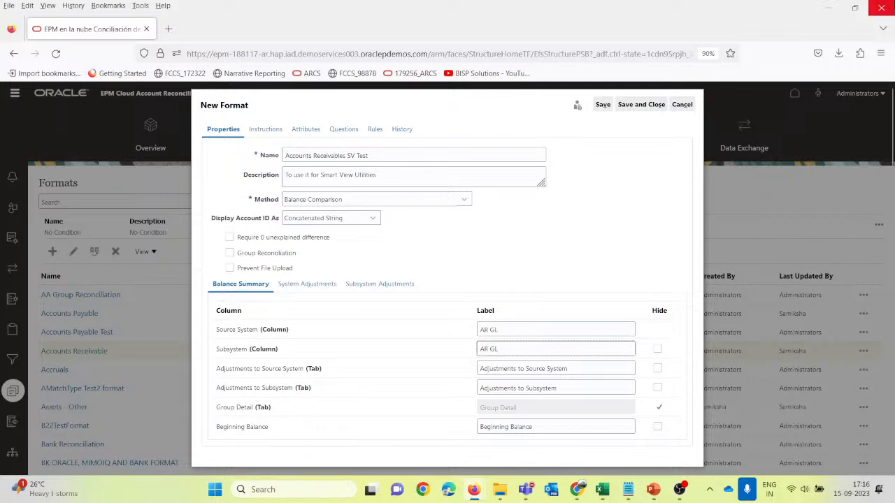
key(Left)
key(Left)
text(Sub)
key(Tab)
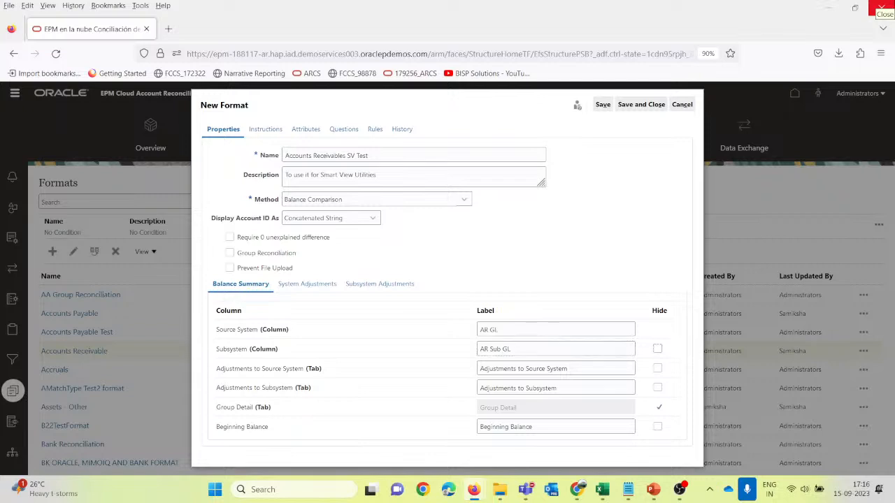
Step: Change the Adjustments to Source System label in the balance summary to "Adjustments to AR GL"
key(Tab)
key(Right)
key(shift+Left)
key(shift+Left)
key(shift+Left)
key(shift+Left)
key(shift+Left)
key(shift+Left)
key(shift+Left)
key(shift+Left)
key(shift+Left)
key(shift+Left)
key(shift+Left)
key(shift+Left)
key(shift+Left)
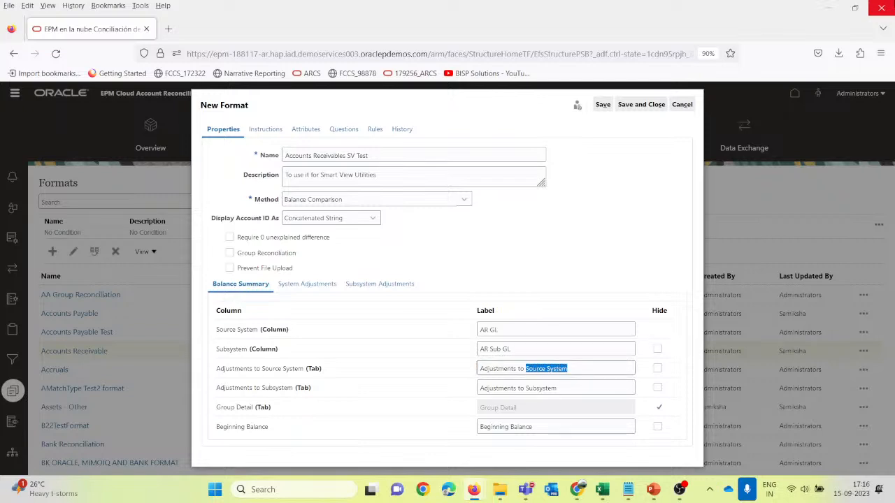
text(AR GL)
Step: Change the Adjustments to Subsystem label in the balance summary to "Adjustments to AR Sub GL"
key(shift+Tab)
key(shift+Tab)
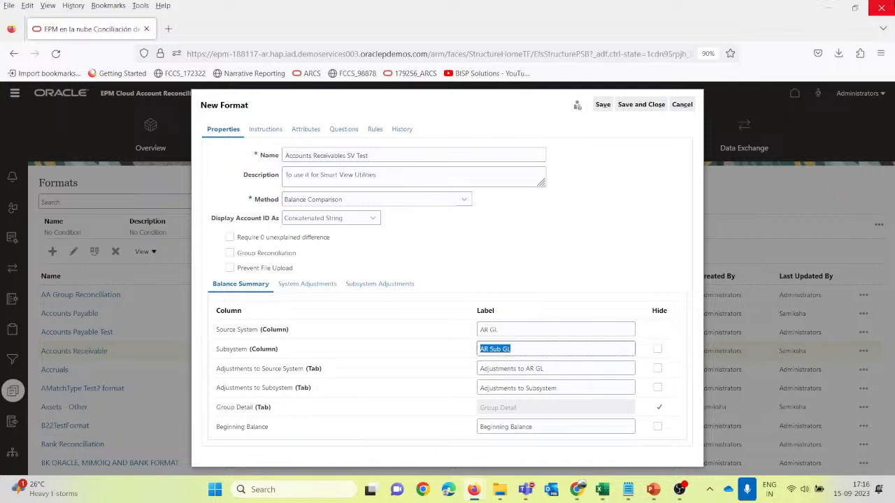
key(Tab)
key(Tab)
key(Tab)
key(Tab)
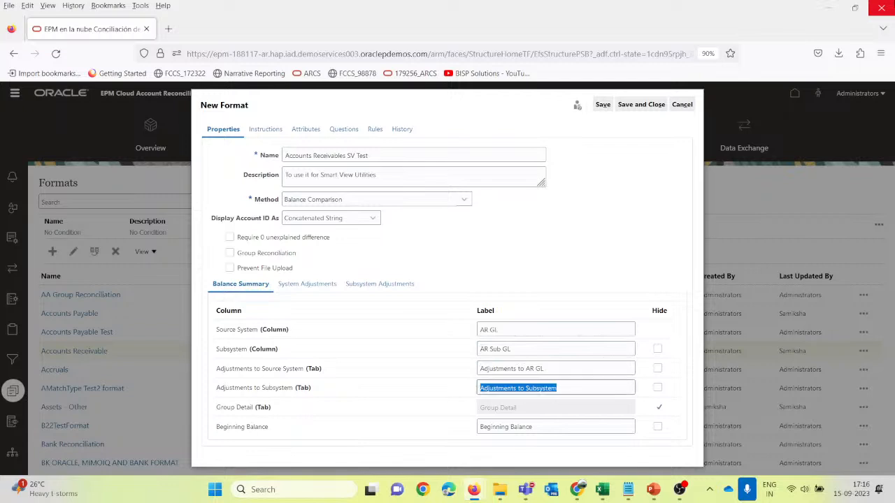
key(End)
key(shift+Left)
key(shift+Left)
key(shift+Left)
key(shift+Left)
key(shift+Left)
key(shift+Left)
key(shift+Left)
key(shift+Left)
key(shift+Left)
text(AR Sub GL)
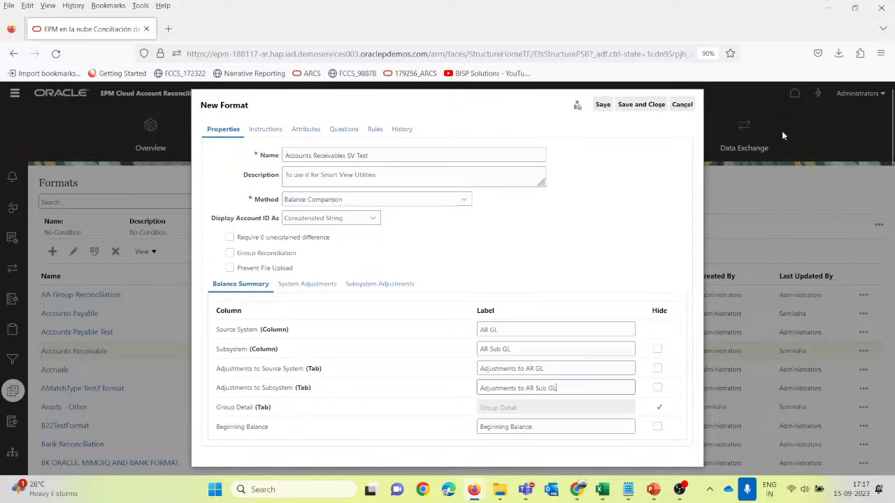
Step: Look over the System and Subsystem Adjustments settings and enter the format instructions "Need to complete within schedule time line" and "Follow SOP"
scroll(336, 325, down, 5)
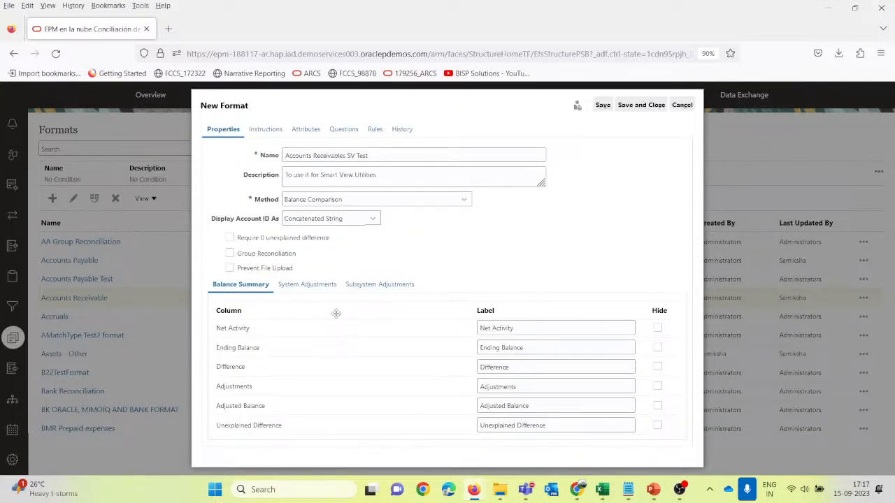
click(304, 285)
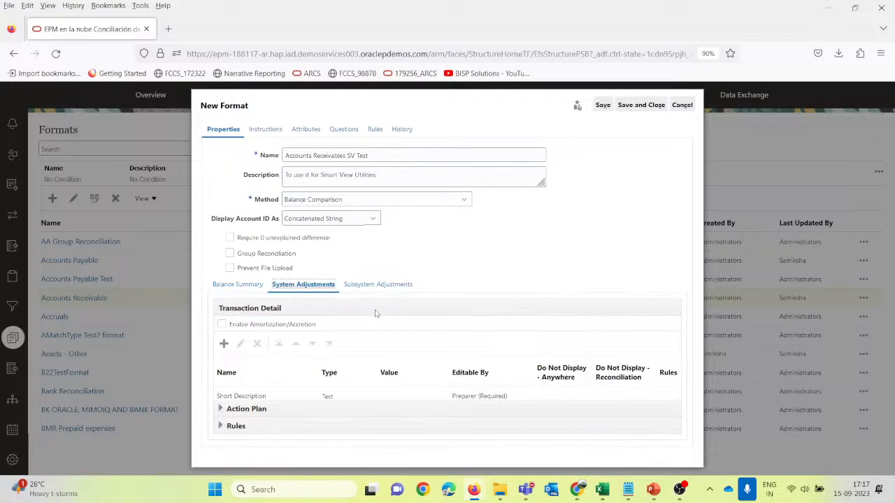
click(377, 284)
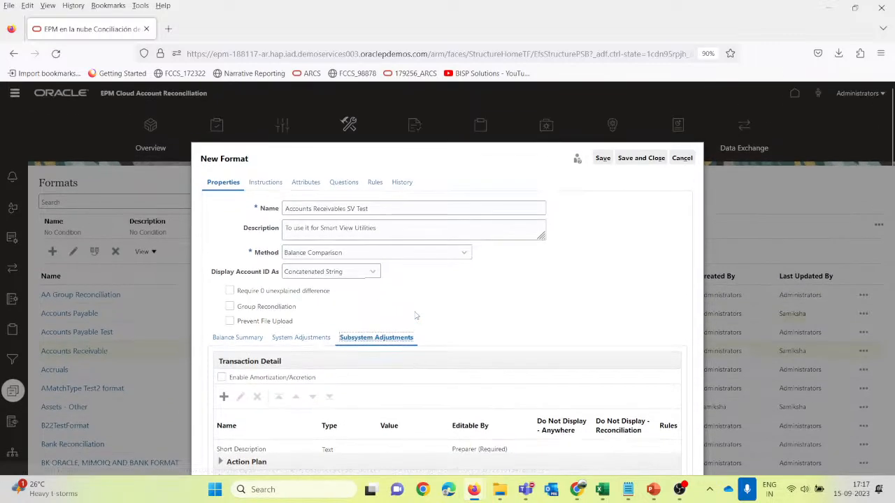
click(255, 130)
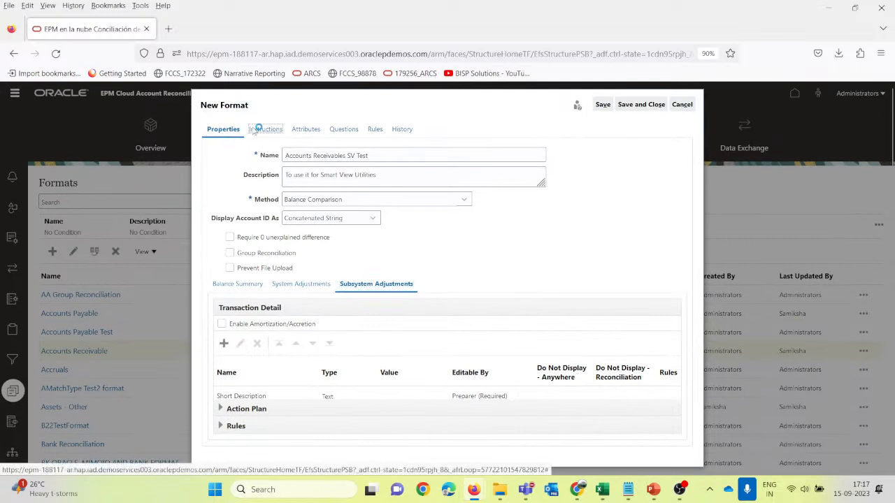
click(285, 165)
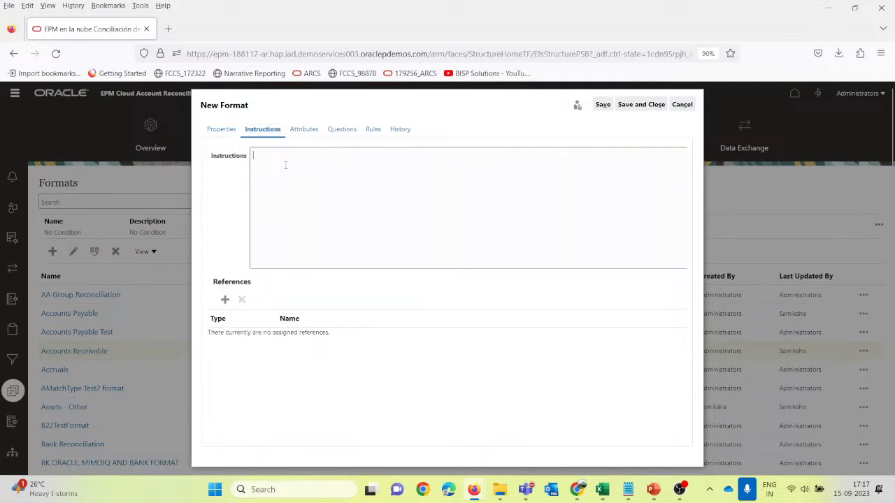
text(Keep the schedule time line)
key(shift+Home)
text(r)
key(BackSpace)
text(Need to compiate within)
key(BackSpace)
text(e)
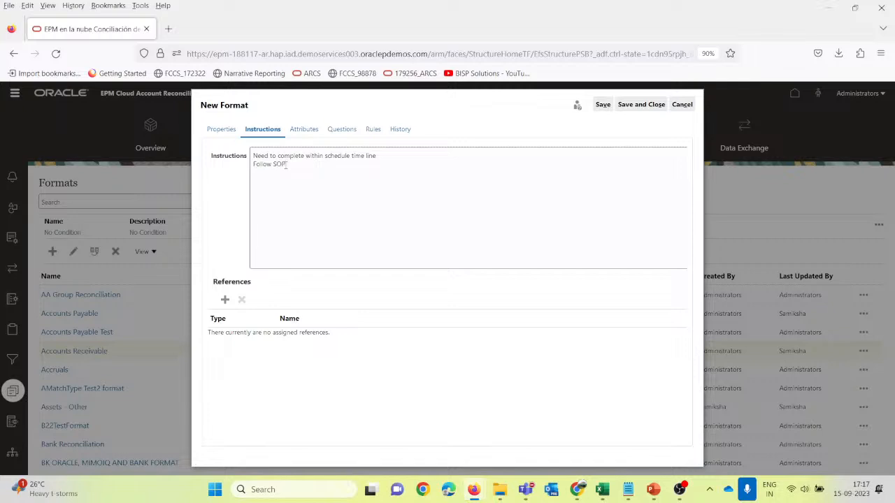
click(317, 365)
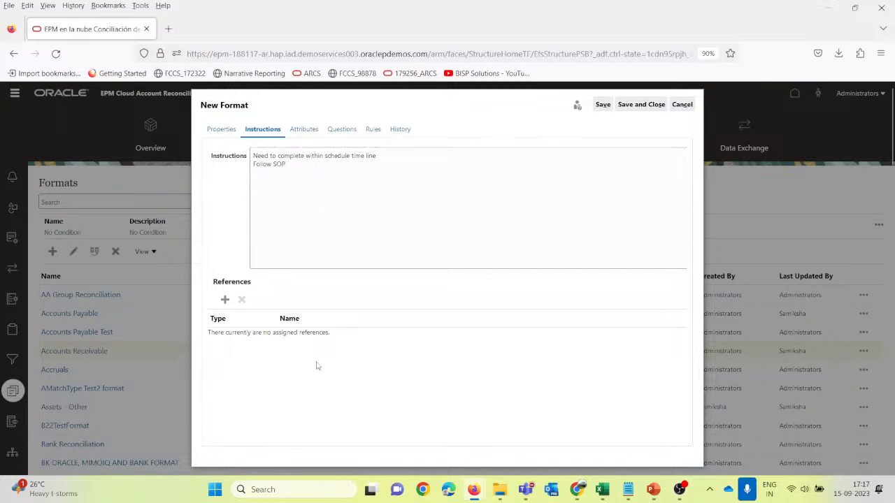
Step: Start a local file reference for the format's instructions and select invalidMappings.xls from the Downloads folder as its file
click(224, 300)
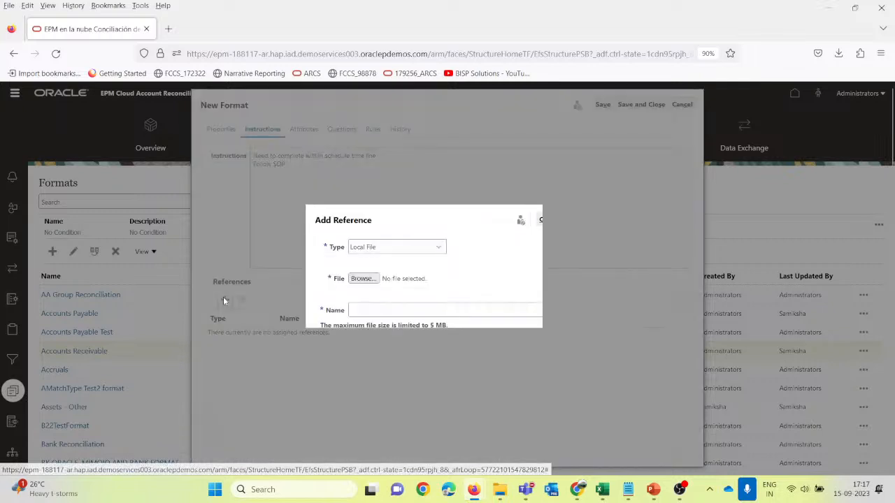
click(363, 277)
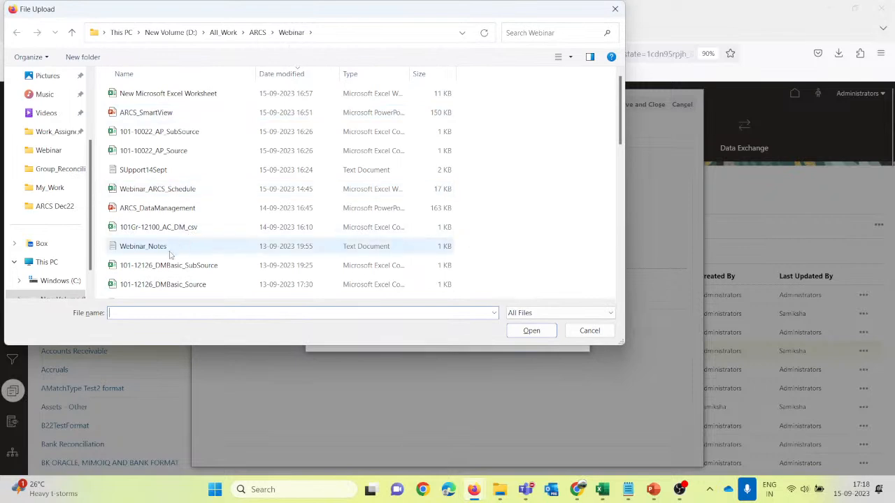
scroll(174, 252, down, 4)
scroll(174, 252, down, 3)
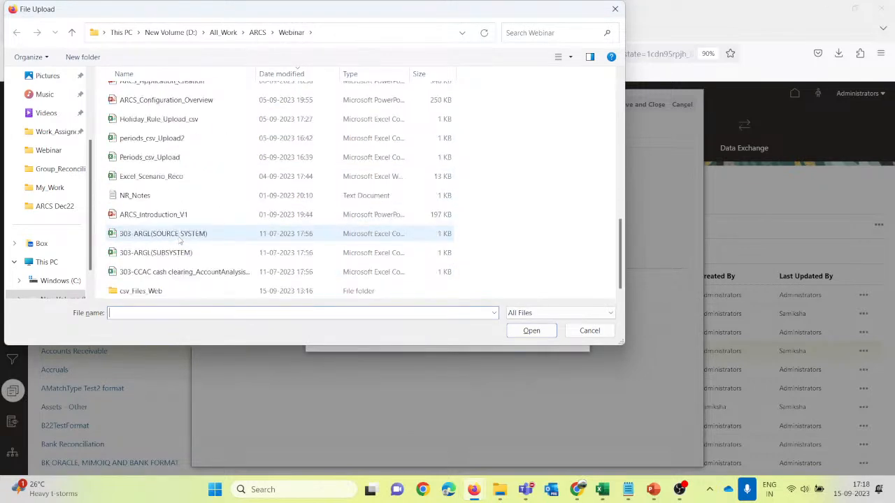
scroll(174, 210, up, 7)
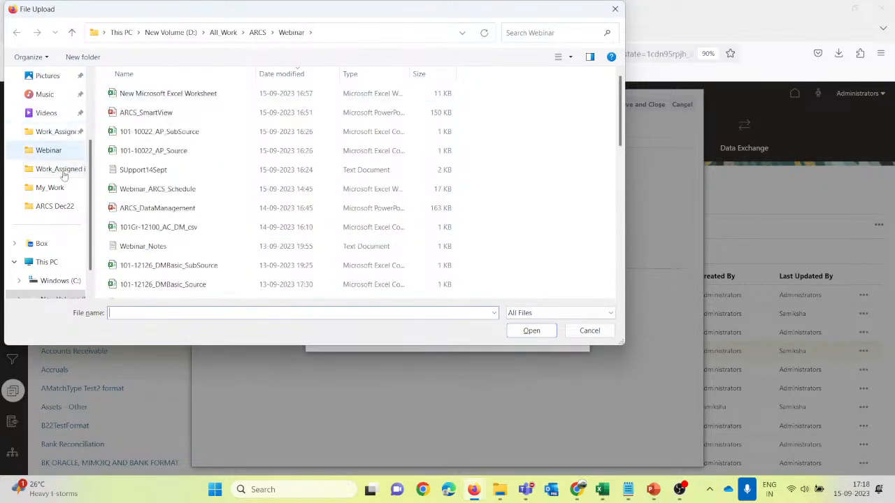
scroll(91, 279, down, 1)
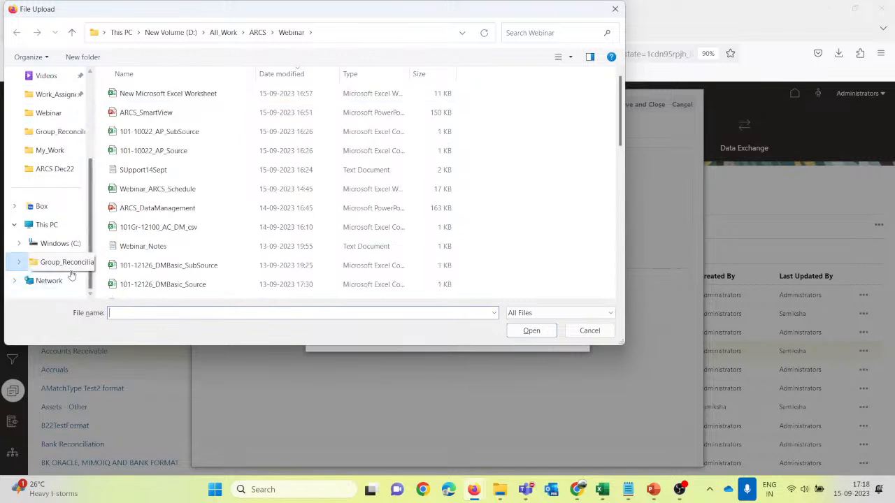
scroll(60, 139, up, 2)
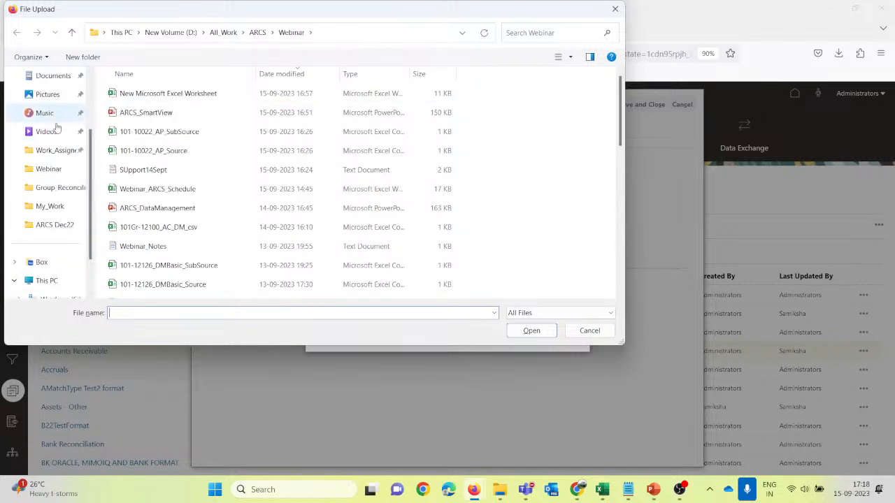
click(53, 76)
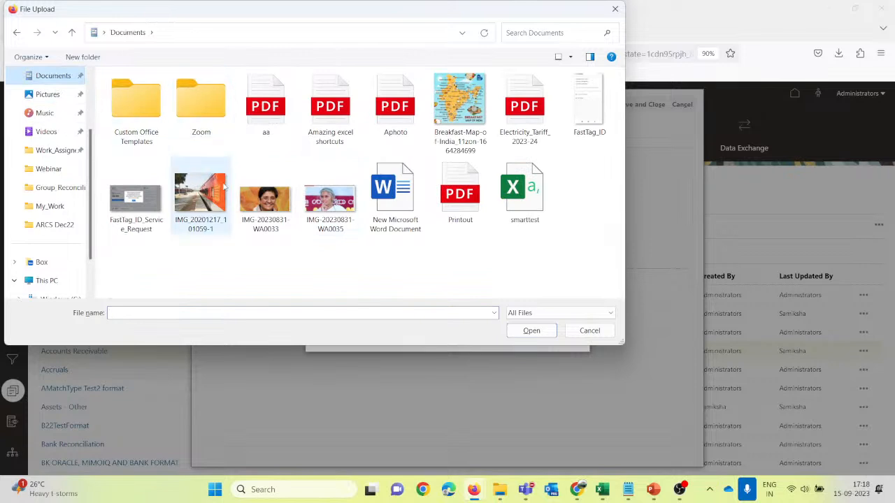
scroll(29, 133, up, 1)
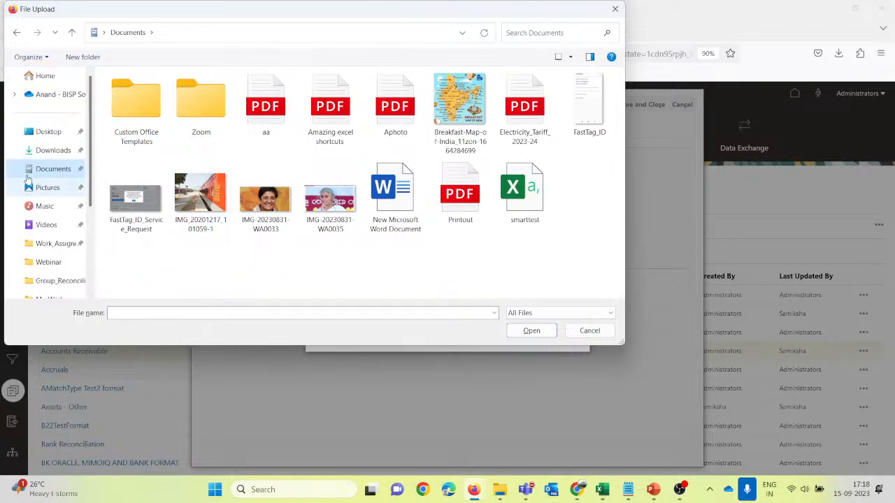
click(47, 148)
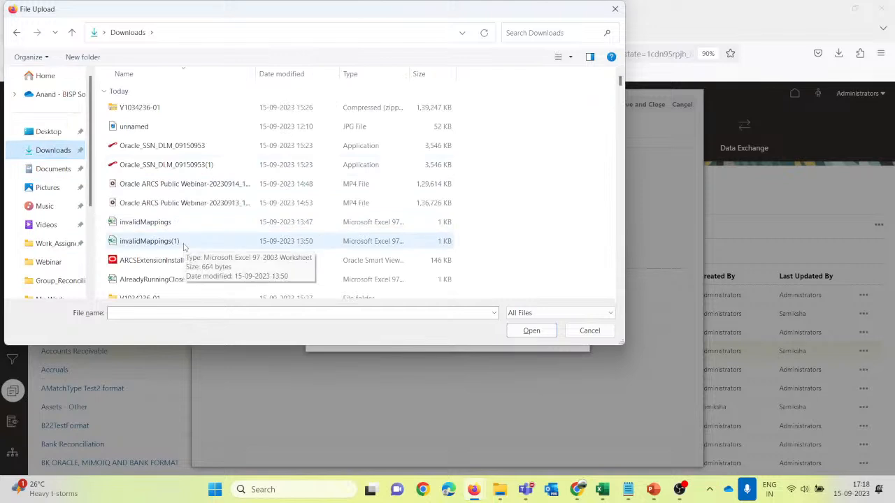
scroll(196, 250, down, 3)
scroll(198, 250, up, 2)
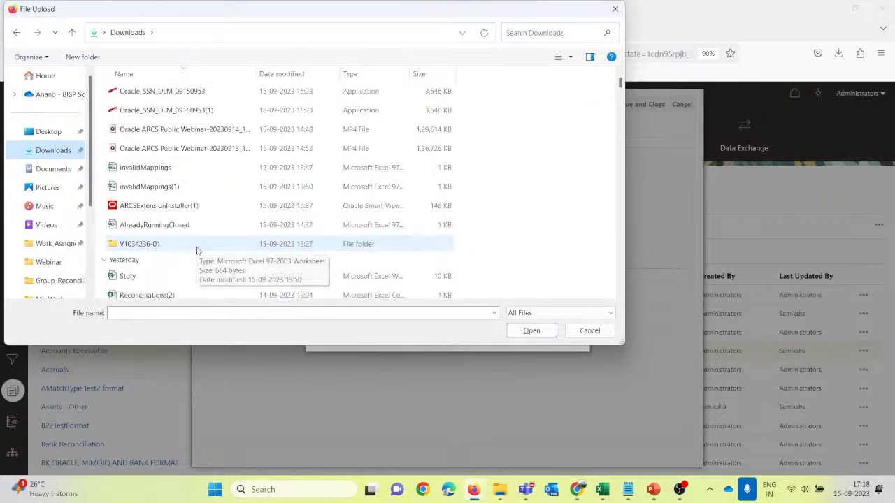
click(149, 170)
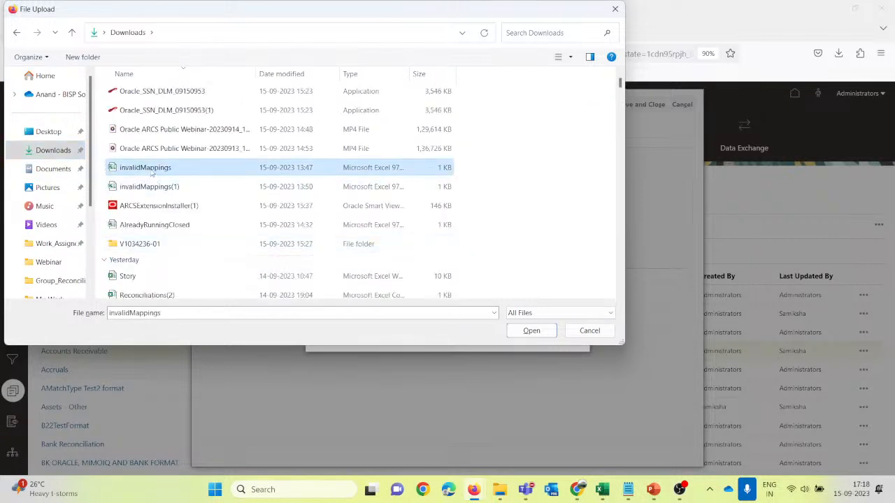
click(532, 331)
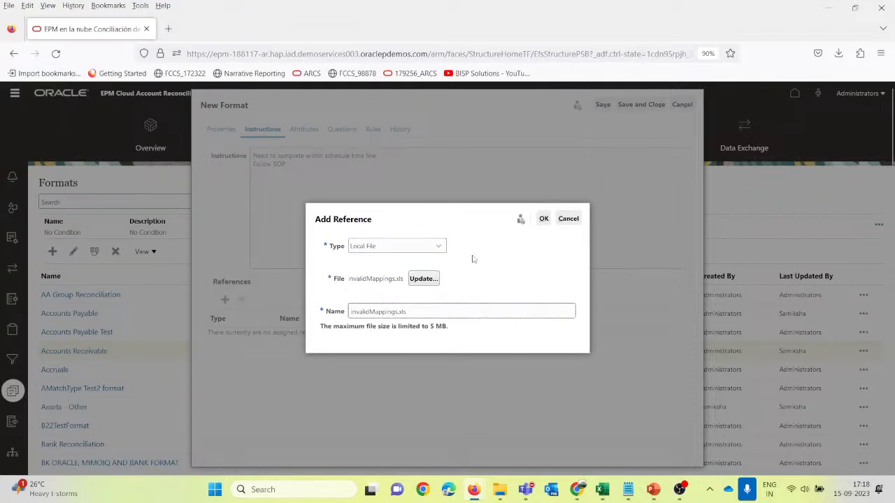
Step: Add the invalidMappings.xls reference, save and close the new format, and narrow the Name column in the formats list
click(544, 219)
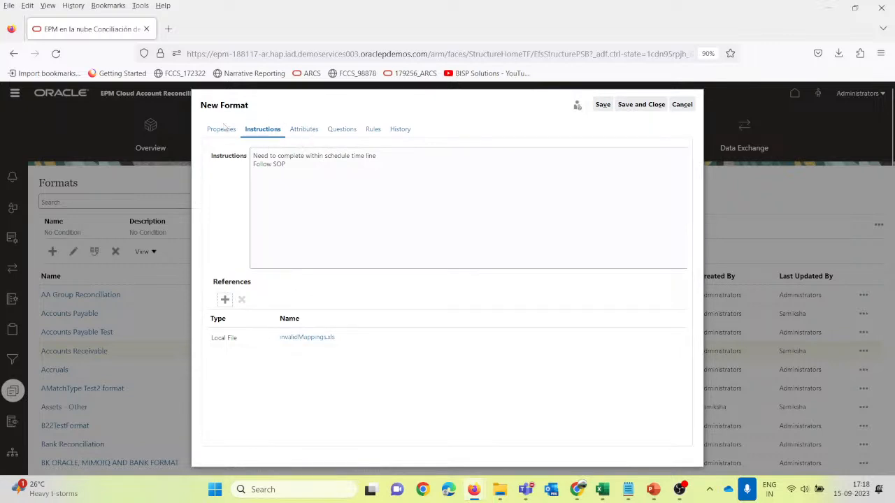
click(304, 131)
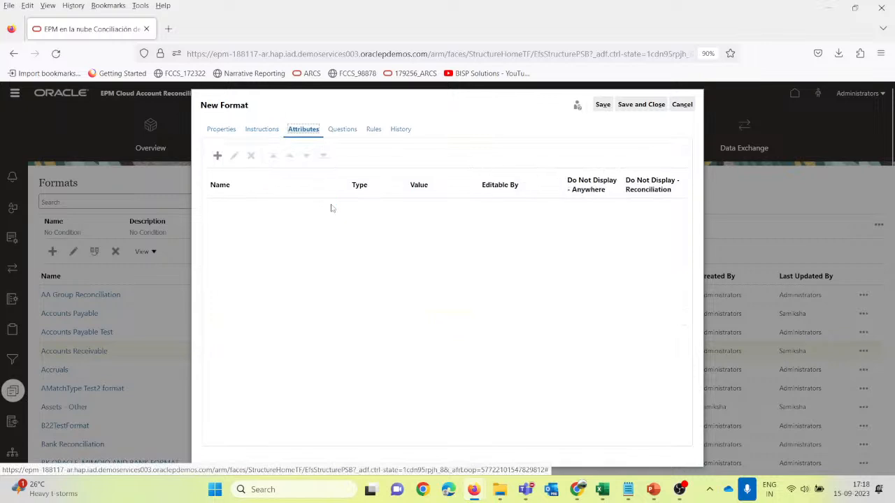
click(342, 130)
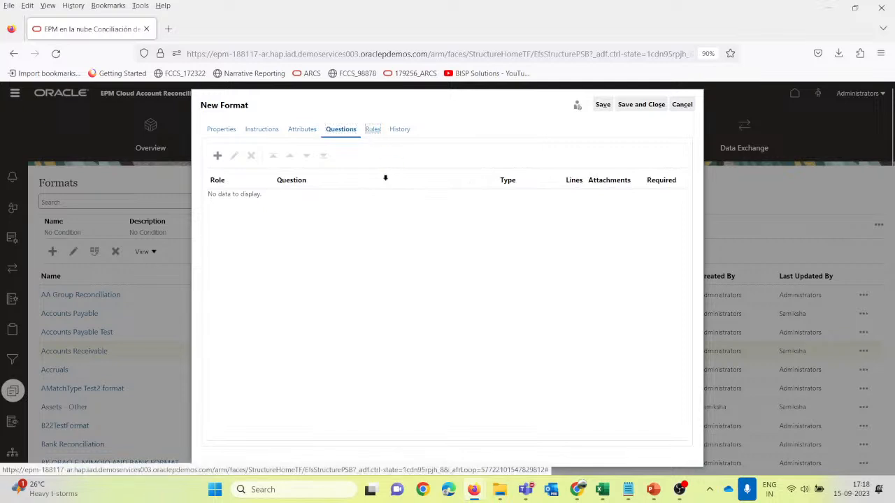
click(394, 134)
click(635, 106)
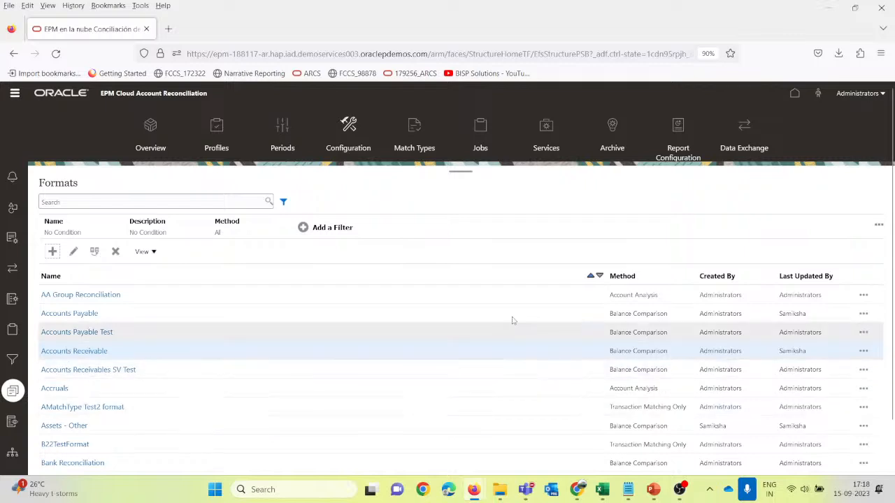
drag(606, 278, 275, 294)
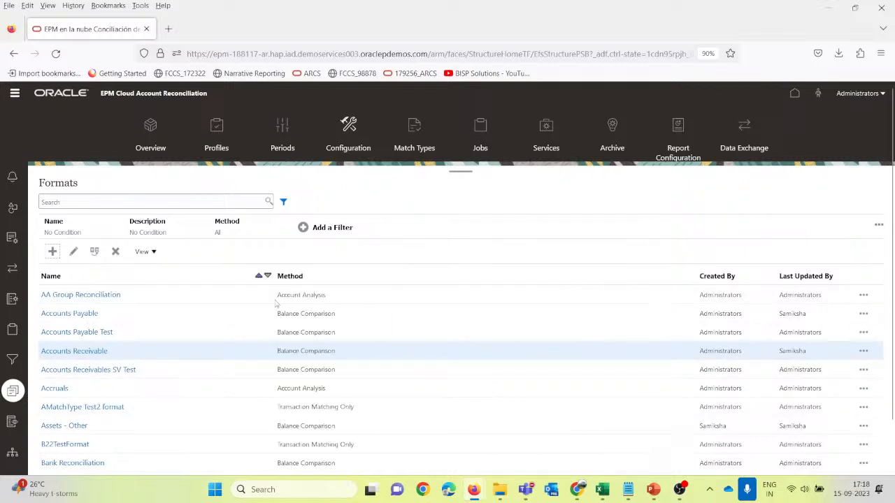
Step: Start a new profile and fill in its Account ID with company segment 101 and the account number
click(215, 126)
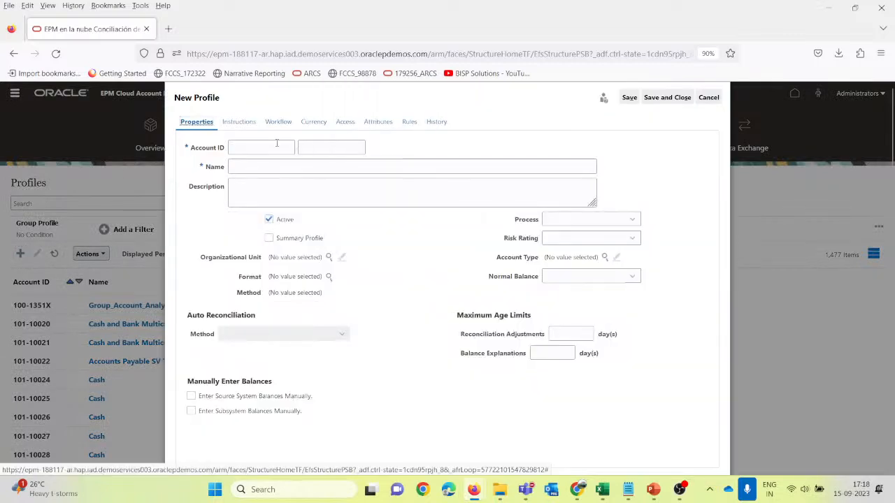
click(274, 146)
text(101)
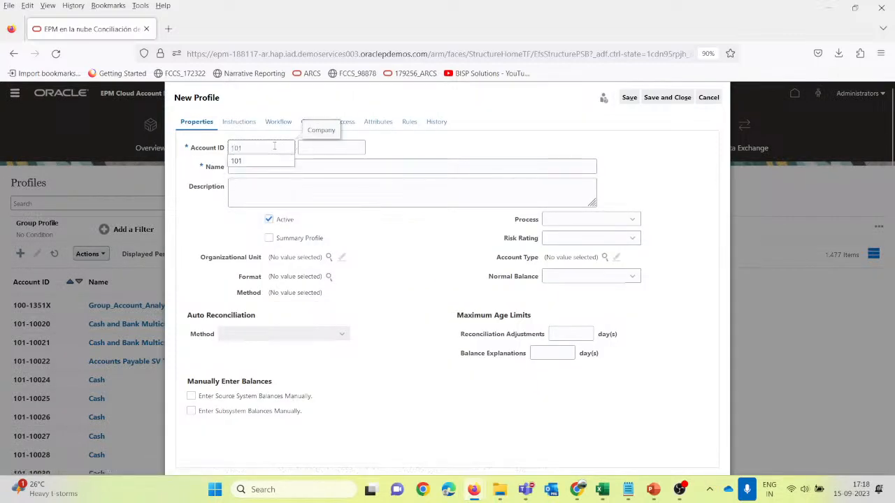
key(Tab)
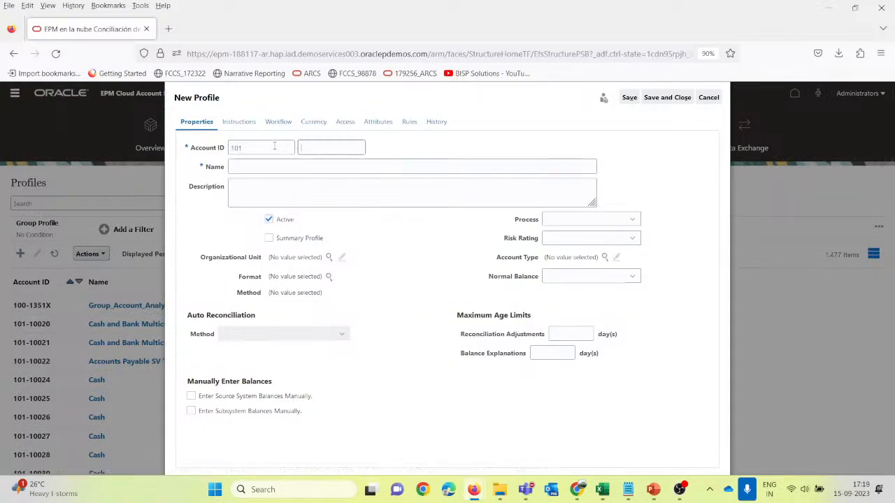
text(10023)
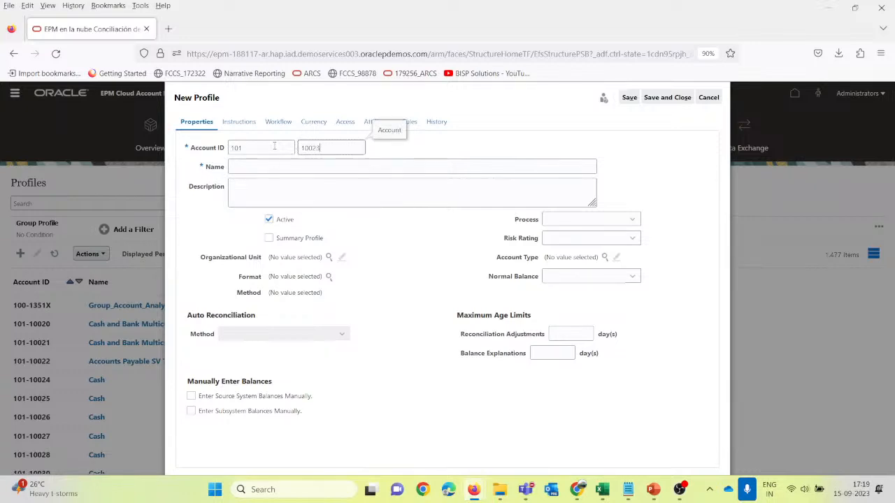
key(Tab)
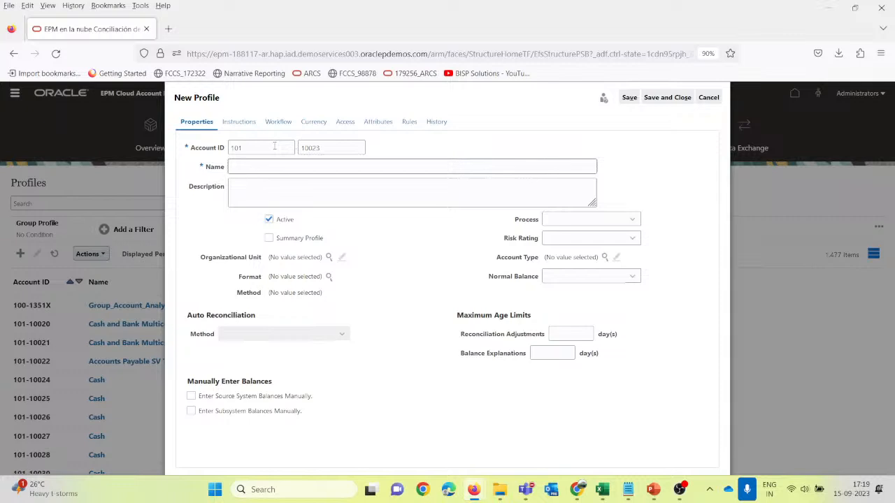
text(AP)
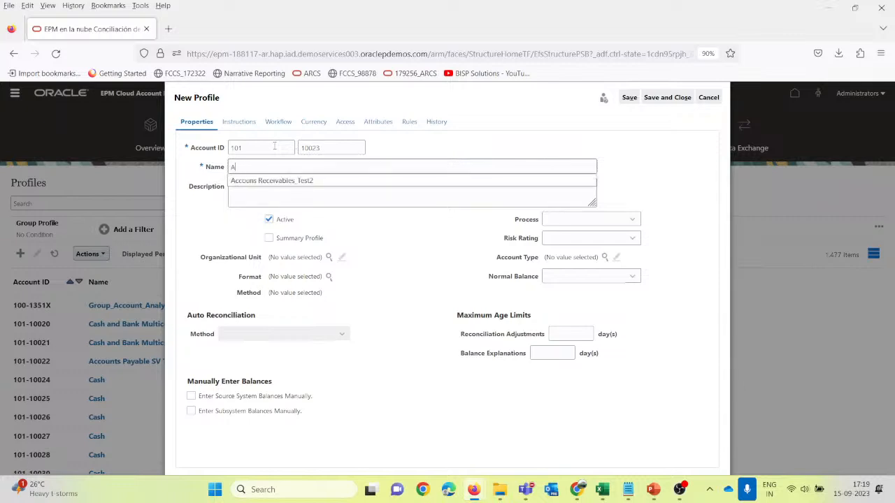
key(Down)
key(Return)
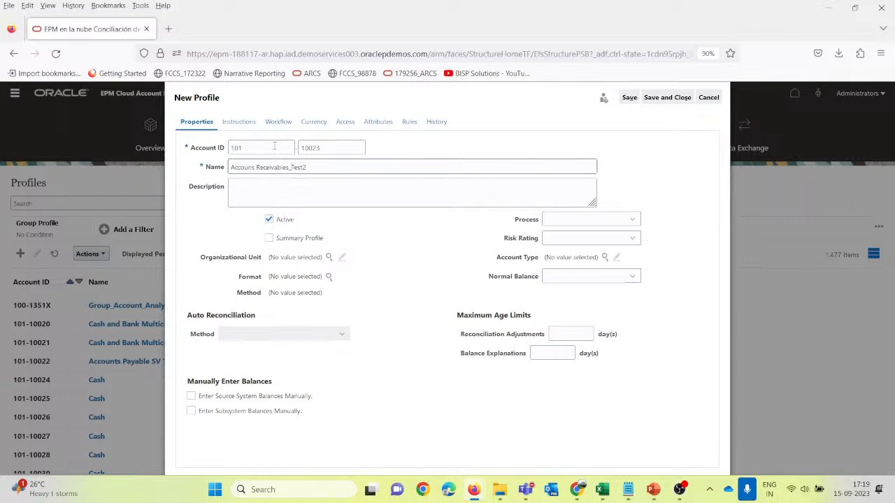
text(SV)
key(shift+Left)
key(shift+Left)
key(shift+Left)
key(shift+Left)
key(shift+Left)
key(shift+Left)
key(shift+Left)
key(shift+Left)
key(shift+Left)
key(shift+Left)
key(shift+Left)
key(shift+Left)
key(shift+Left)
key(shift+Left)
key(shift+Left)
key(shift+Left)
key(shift+Left)
key(shift+Left)
key(shift+Left)
key(shift+Left)
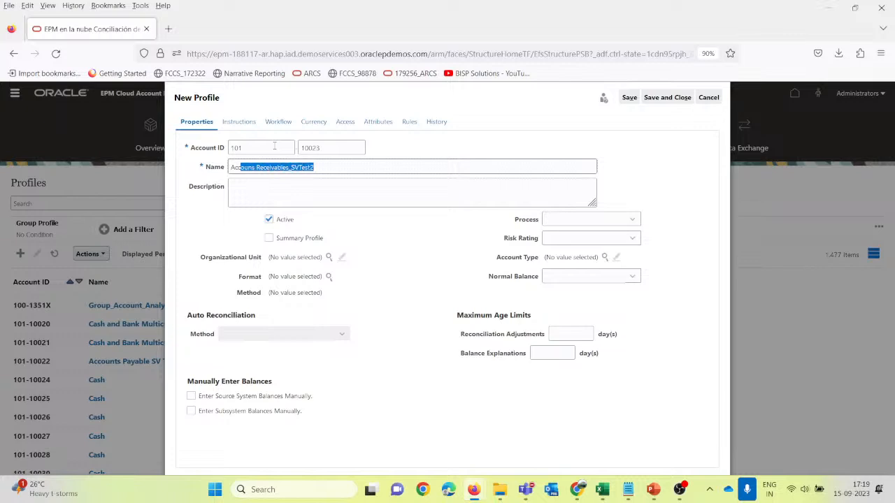
text(a)
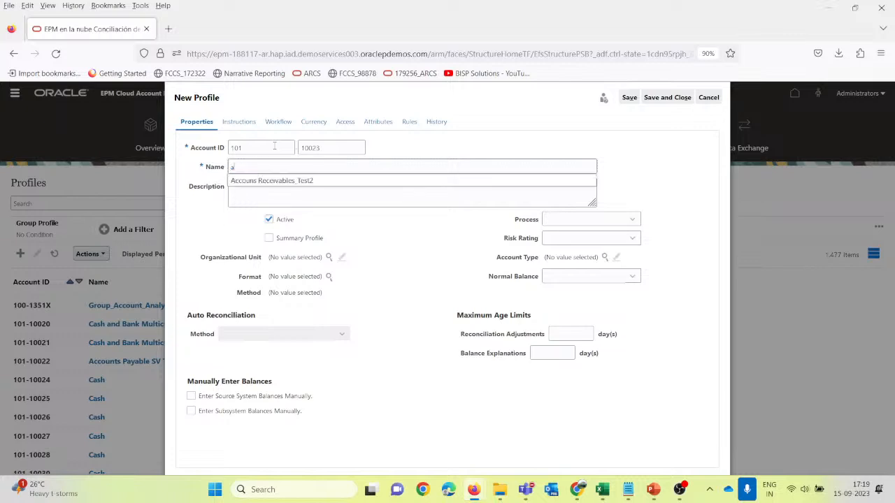
key(Down)
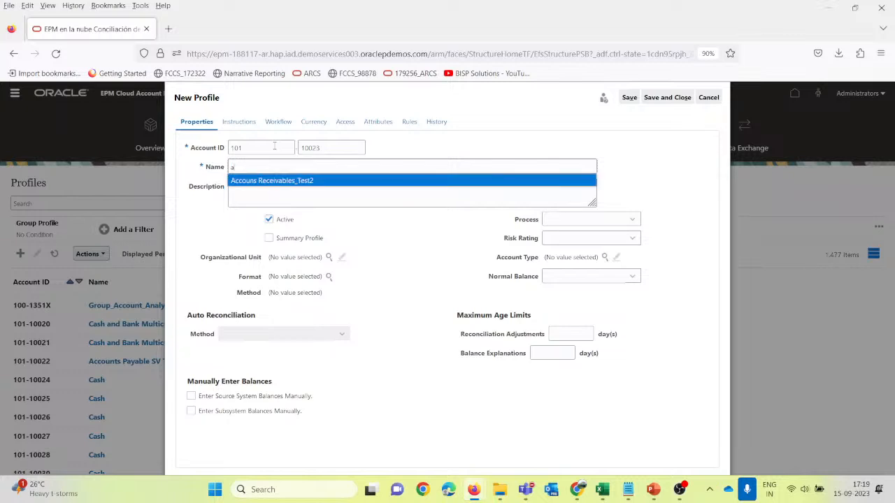
key(Return)
key(BackSpace)
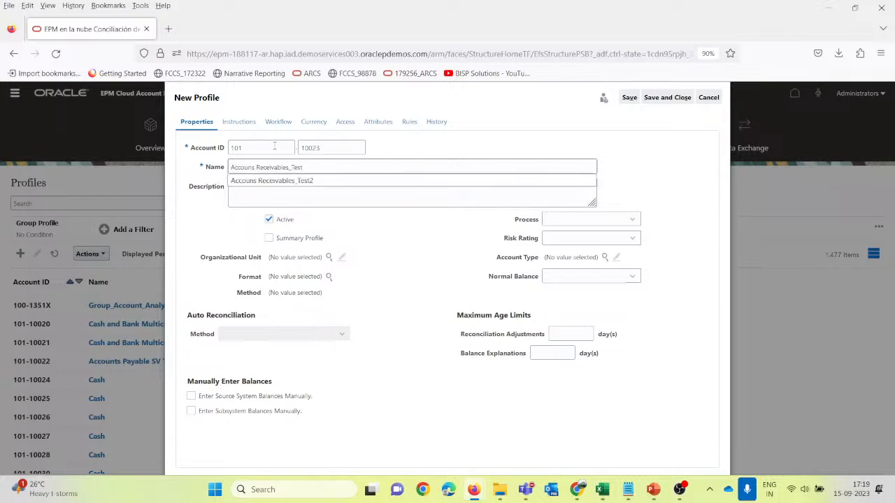
key(Down)
key(Up)
key(shift+Left)
key(shift+Left)
key(shift+Left)
key(shift+Left)
key(shift+Left)
key(shift+Left)
key(shift+Left)
key(shift+Left)
key(shift+Left)
key(shift+Left)
key(shift+Left)
key(shift+Left)
key(shift+Left)
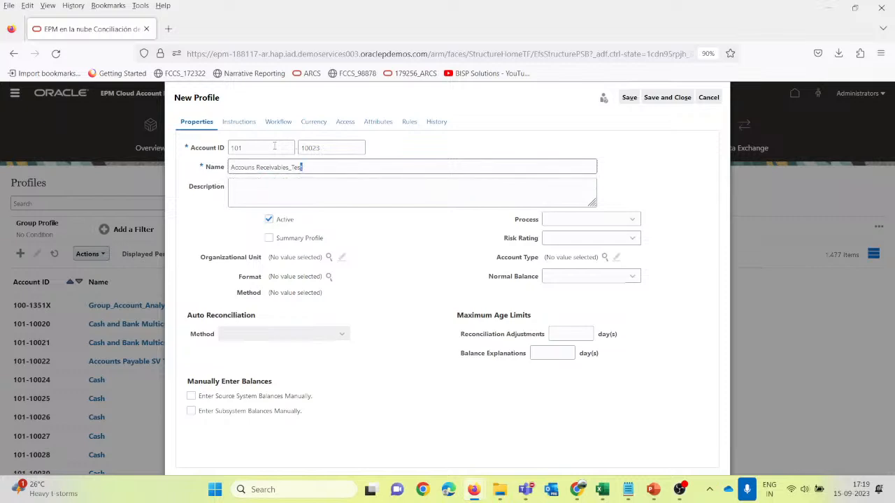
key(shift+Left)
key(shift+Left)
key(shift+Left)
key(shift+Left)
key(shift+Left)
key(shift+Left)
key(shift+Left)
key(shift+Left)
key(shift+Left)
key(shift+Left)
key(shift+Left)
Step: Name the new profile APayable_SV_Test
text(AP)
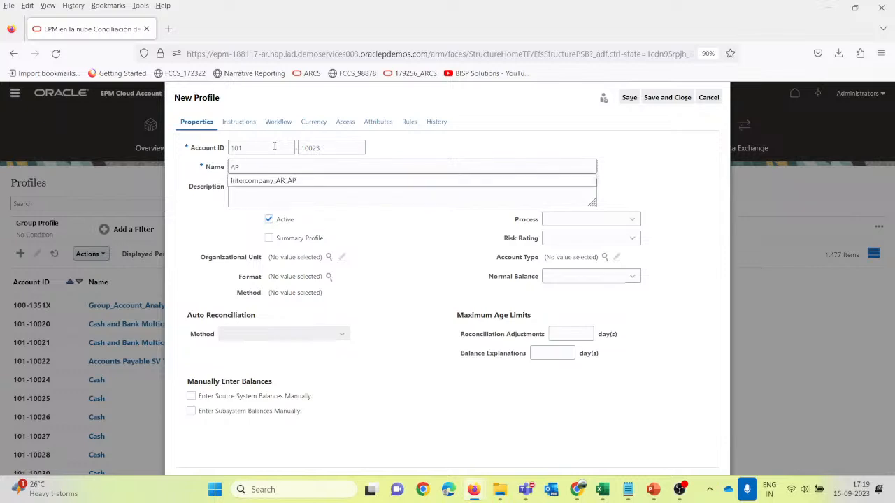
text(ayable_SV_Test)
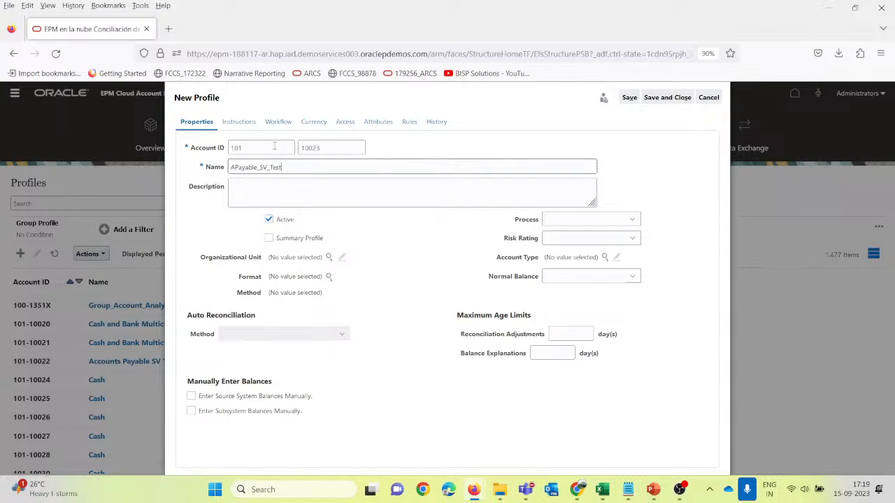
key(ctrl+a)
key(Tab)
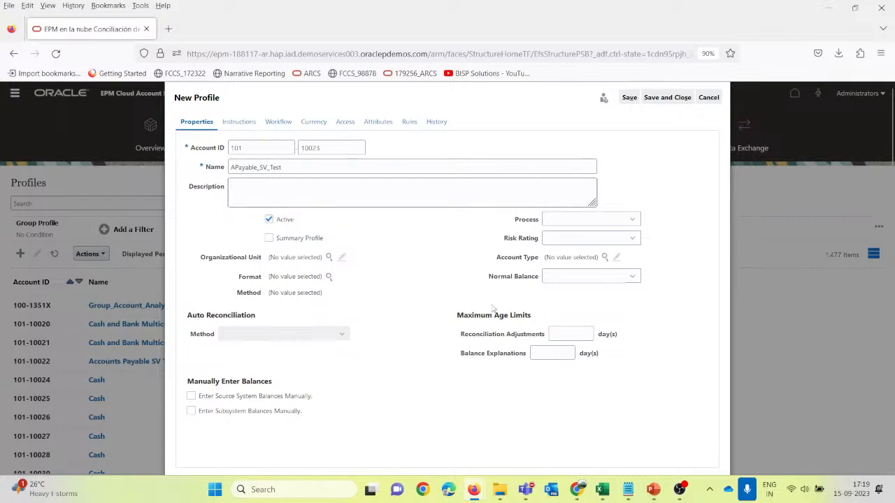
Step: Set the profile's process to Balance Sheet and its risk rating to High
click(632, 221)
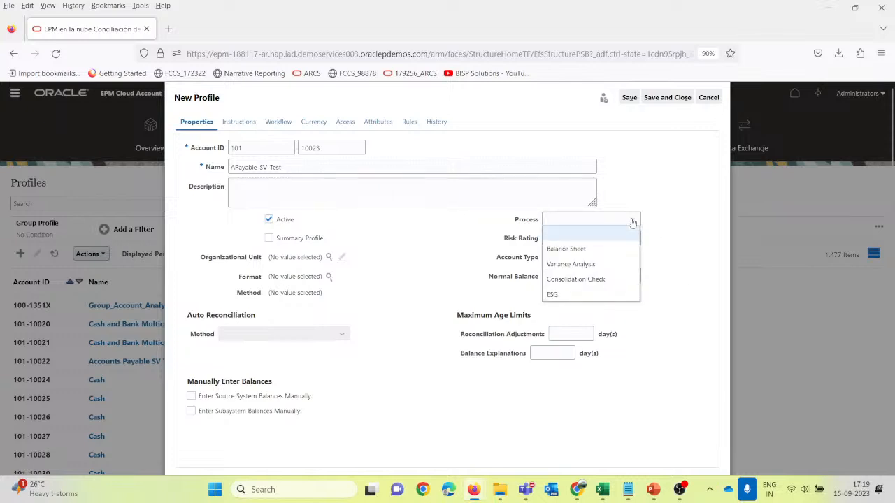
click(584, 250)
click(631, 241)
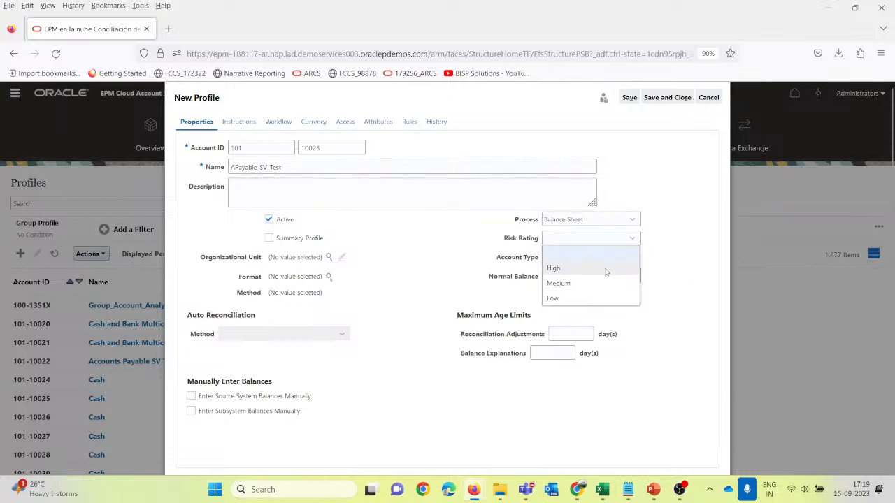
click(554, 268)
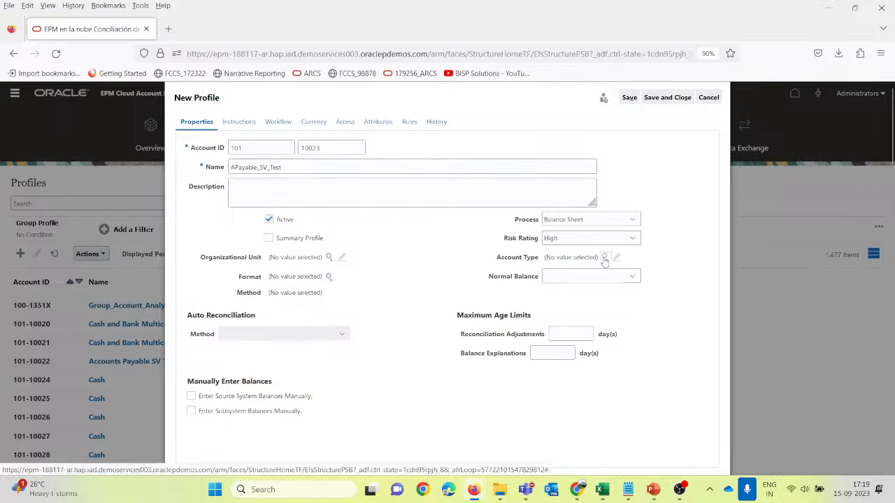
Step: Set the profile's account type to Accounts Payable under Liabilities and its normal balance to Credit
click(604, 258)
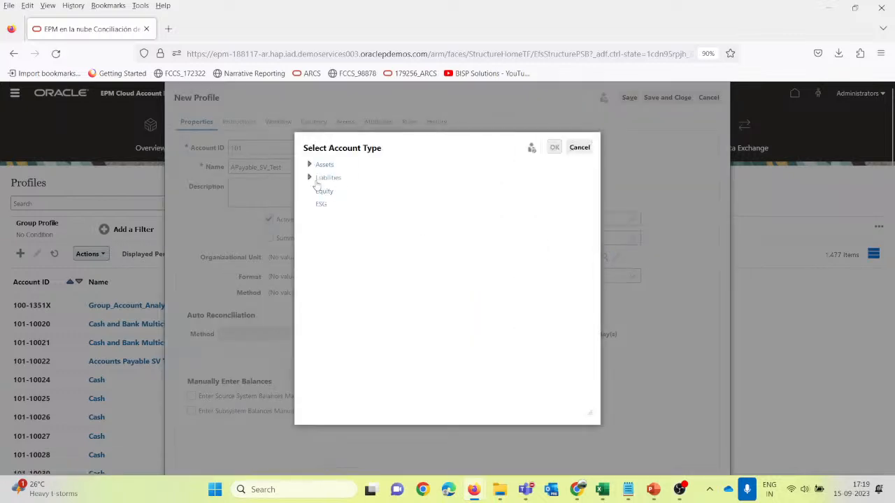
click(310, 178)
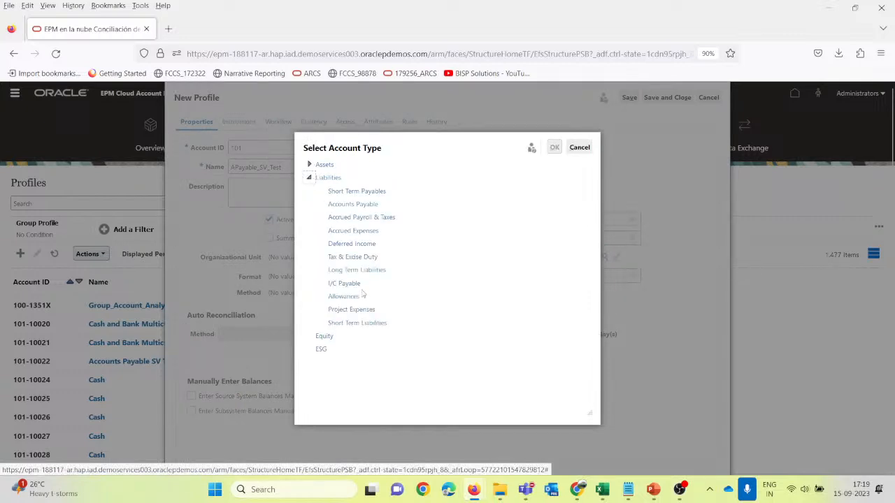
click(364, 205)
click(555, 147)
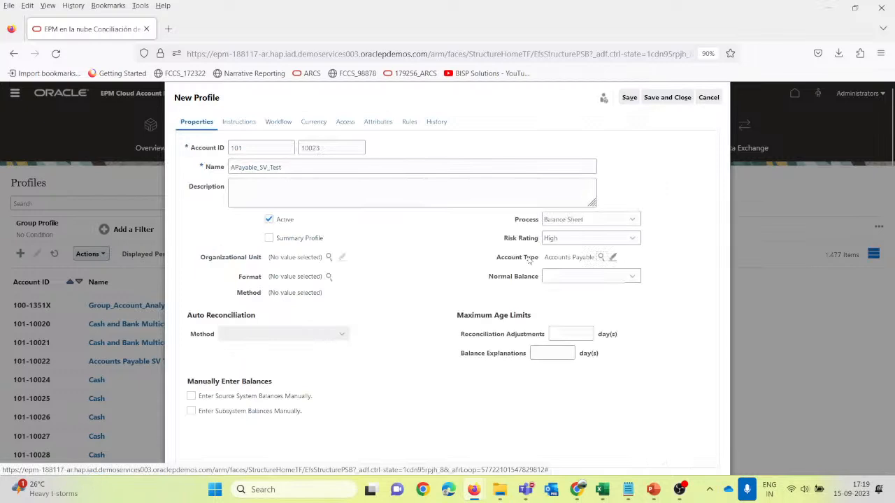
click(633, 277)
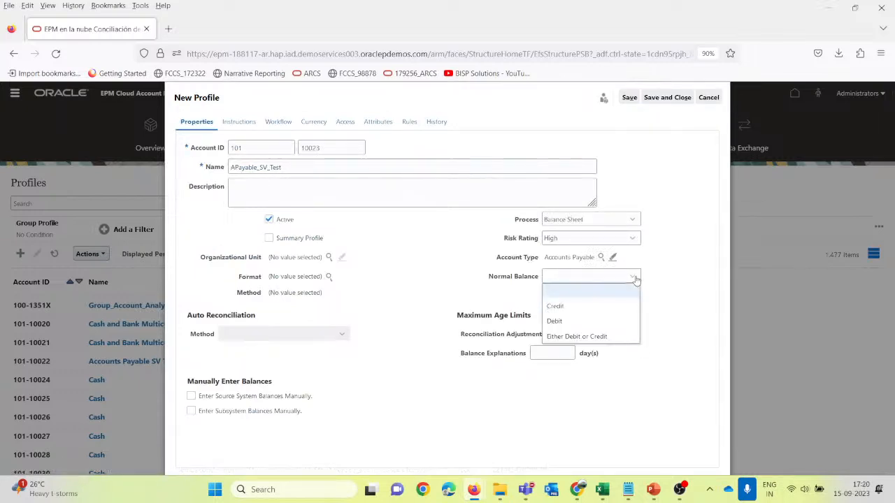
click(595, 310)
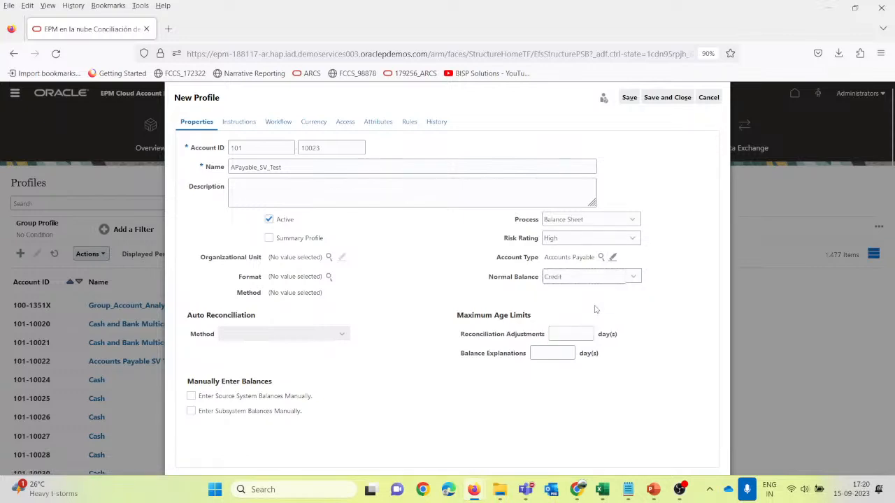
Step: Assign the South America organizational unit under Americas and the Accounts Payable Test format to the profile
click(328, 257)
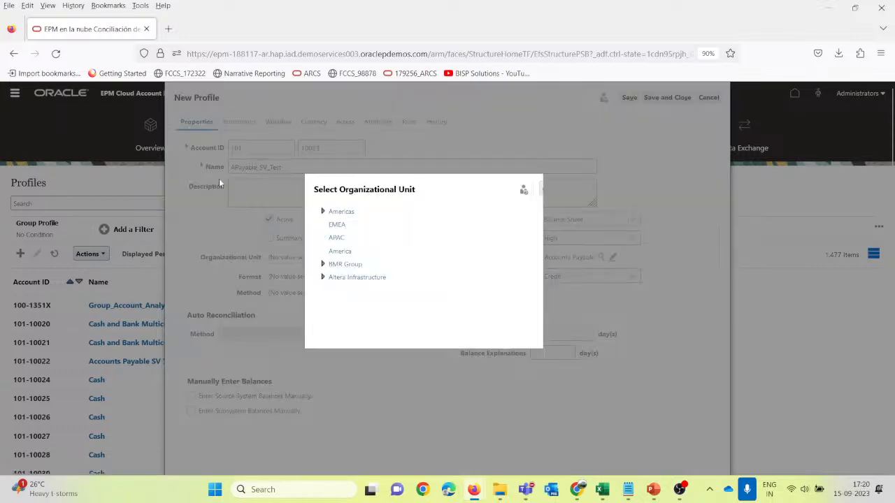
click(322, 212)
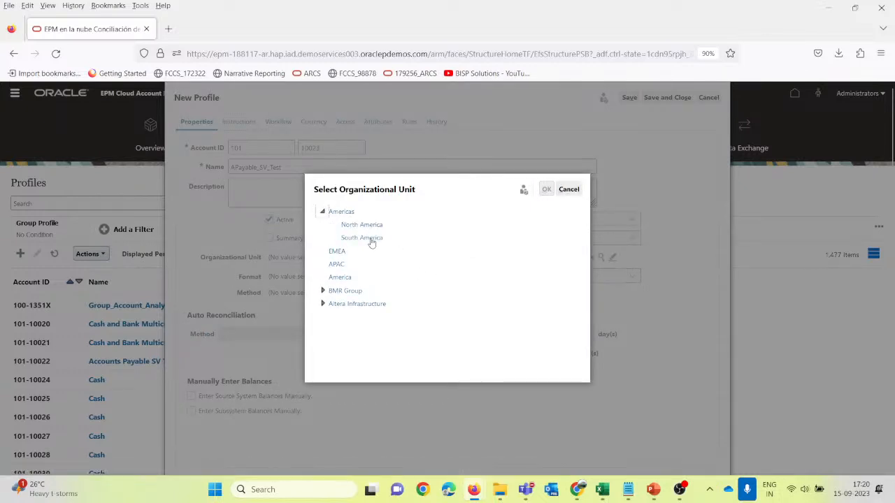
click(368, 238)
click(546, 189)
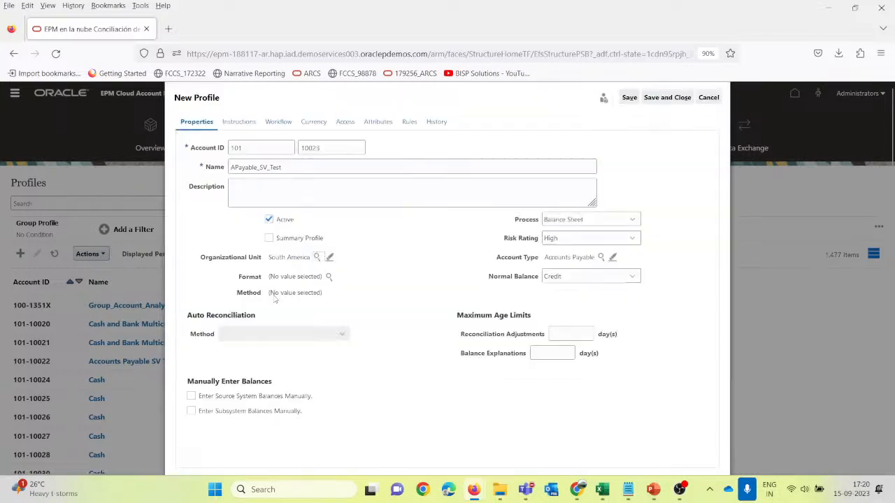
click(328, 277)
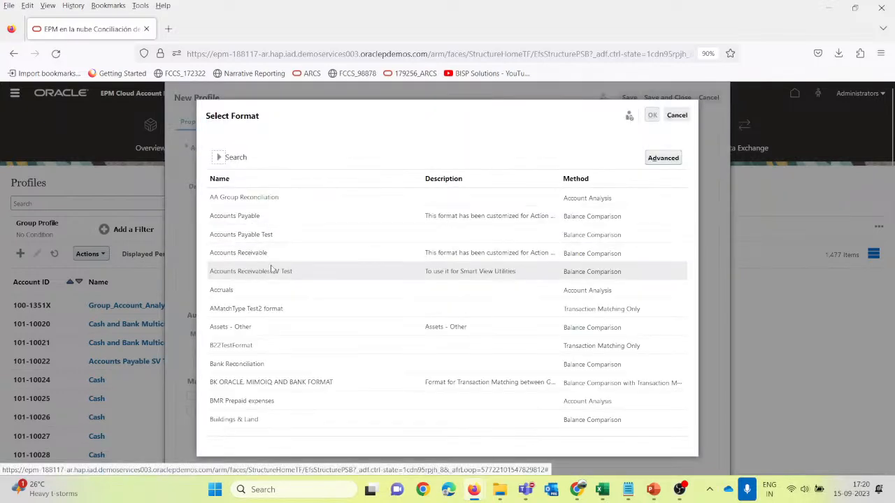
click(280, 237)
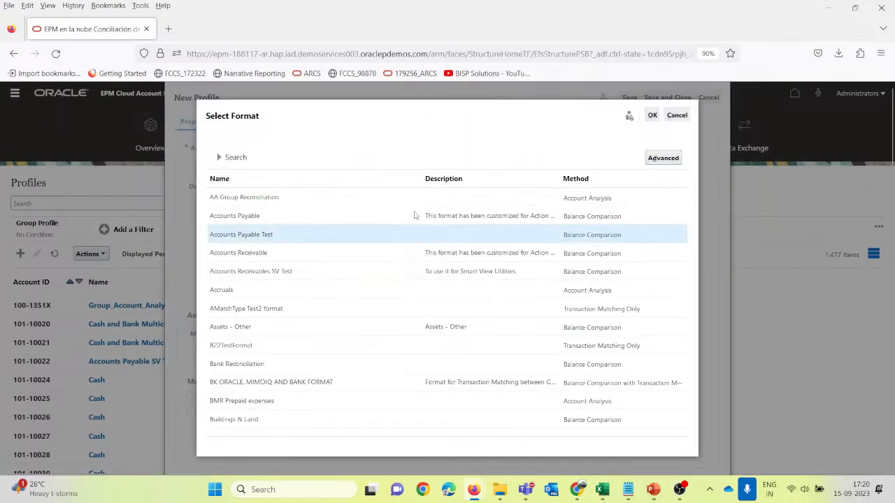
click(652, 116)
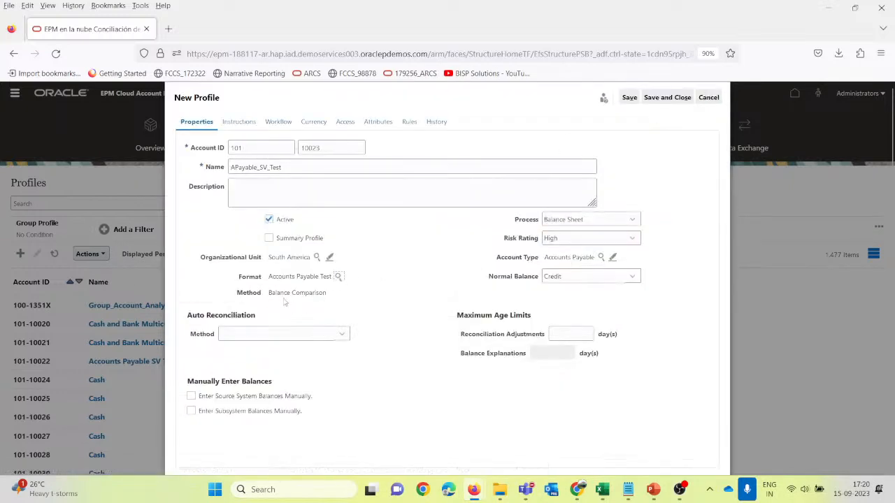
Step: Set the profile's auto reconciliation method to Balance is zero
click(323, 337)
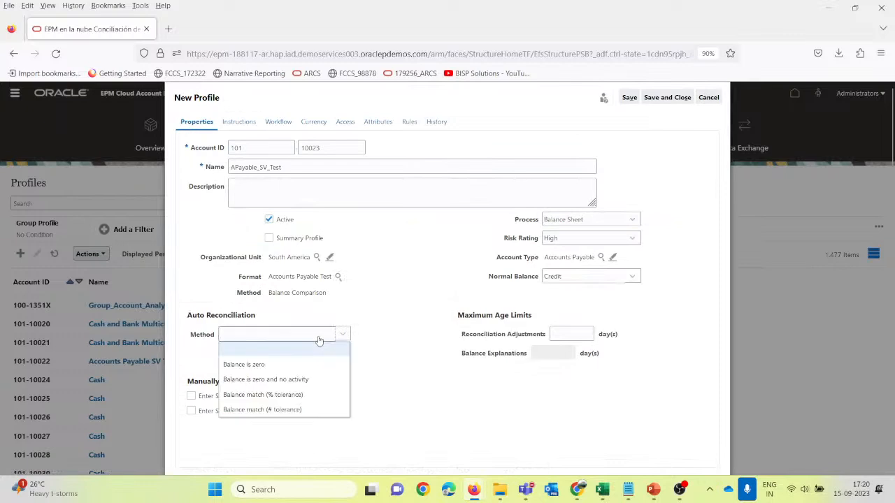
click(289, 371)
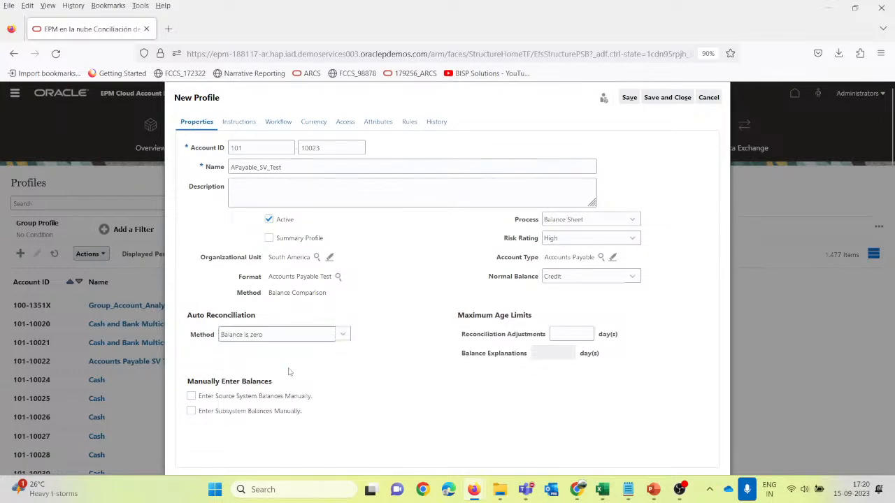
click(239, 122)
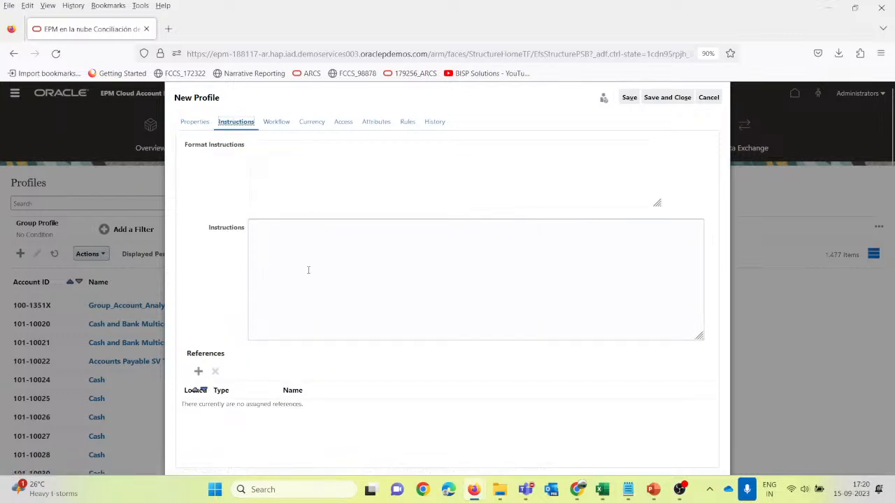
Step: Search for users whose first name starts with "us" and assign User1 as the preparer in the profile's workflow
click(277, 122)
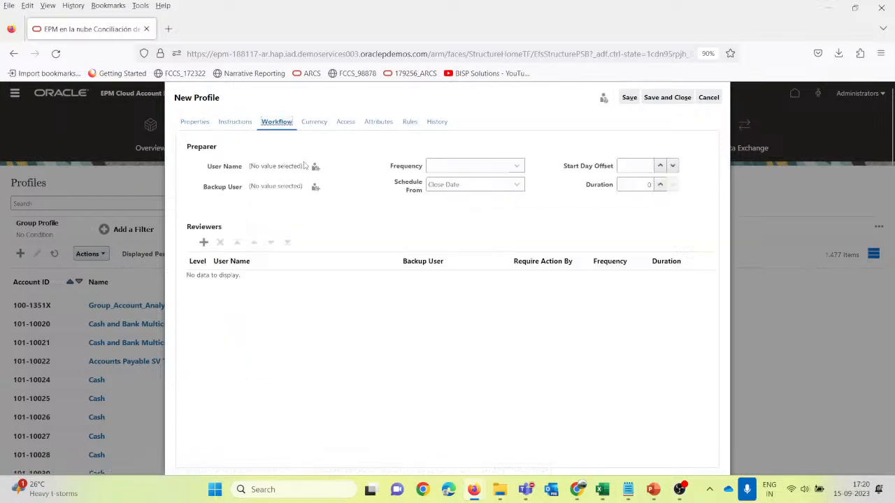
click(315, 166)
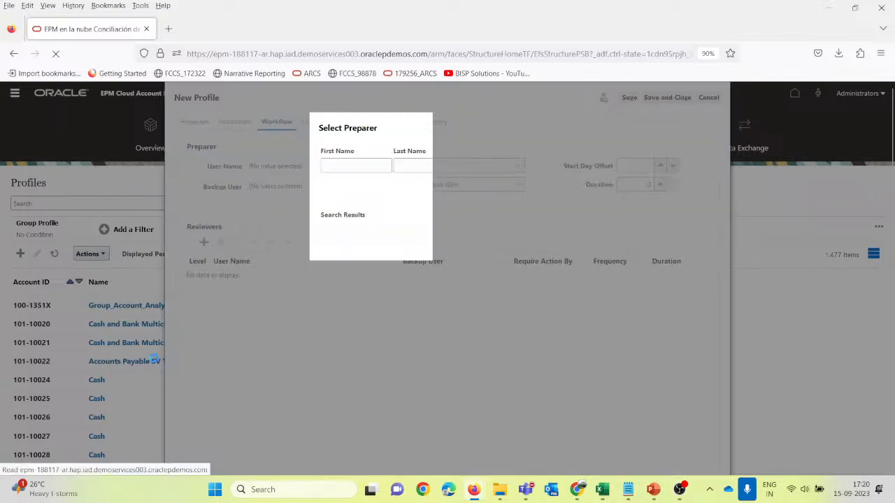
click(473, 167)
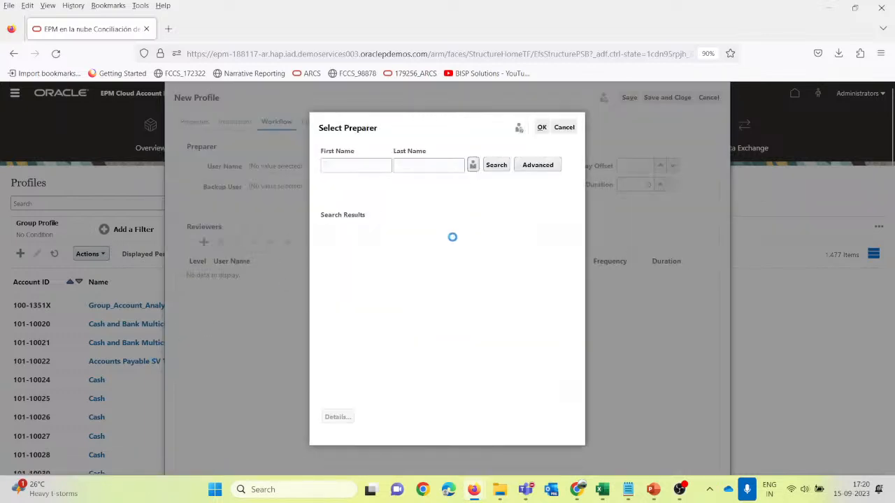
click(493, 182)
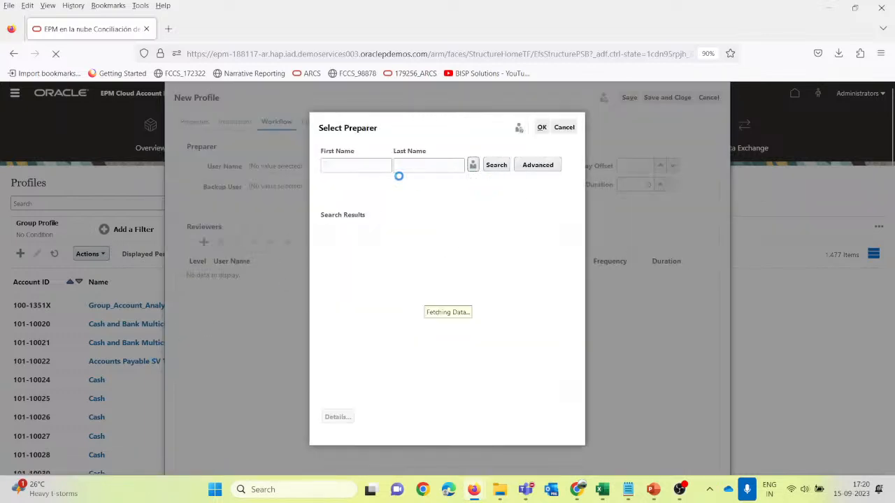
click(367, 166)
text(us)
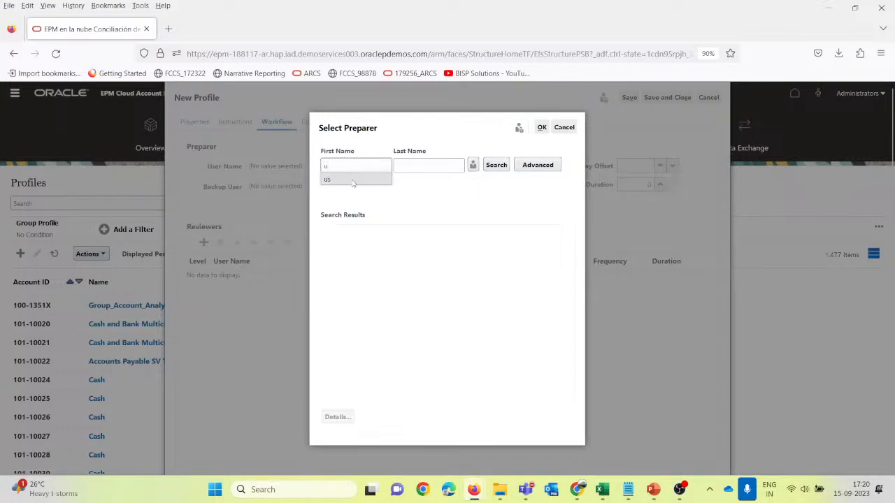
click(498, 166)
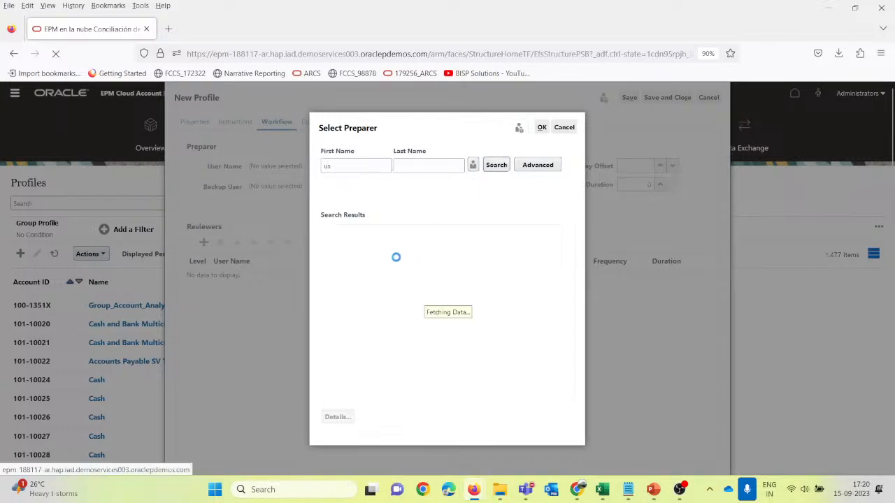
click(359, 238)
click(542, 128)
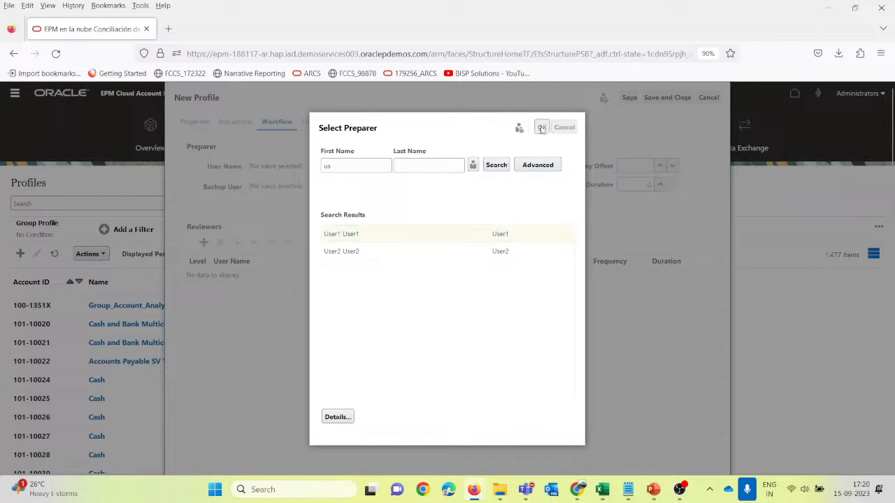
Step: Set the preparer's frequency to Monthly, the start day offset to 1 and the duration to 2
click(515, 170)
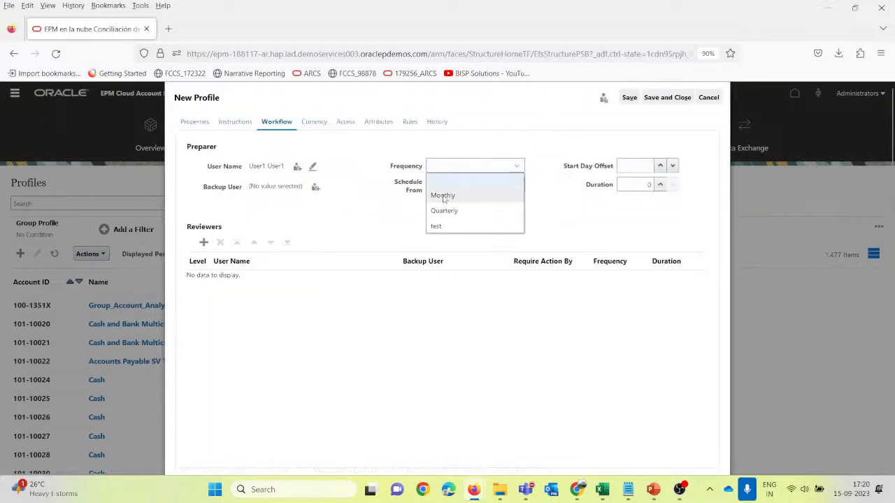
click(443, 195)
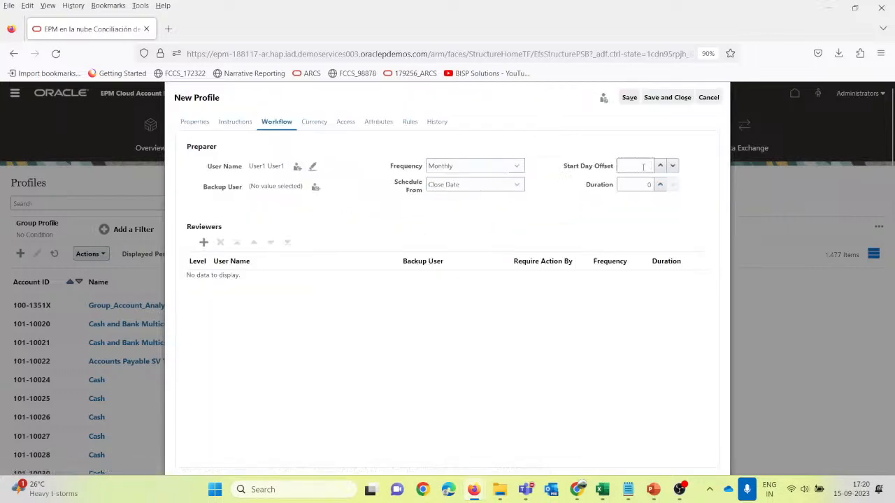
text(1)
key(Tab)
key(Tab)
click(645, 186)
text(2)
key(Tab)
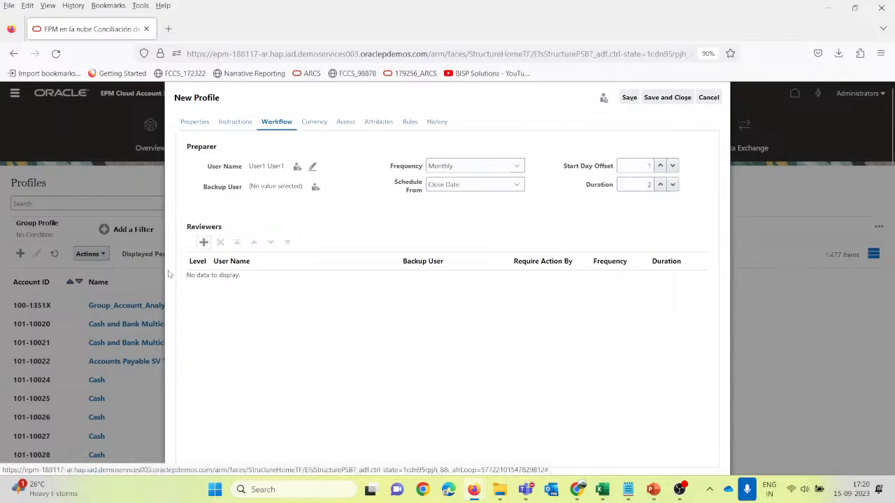
Step: Add User2 as the level 1 reviewer in the profile's workflow with a duration of 2
click(204, 242)
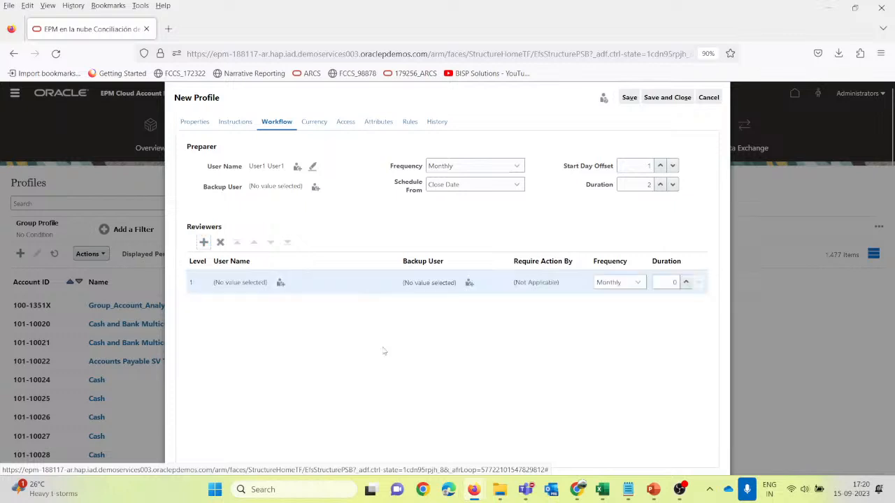
click(281, 283)
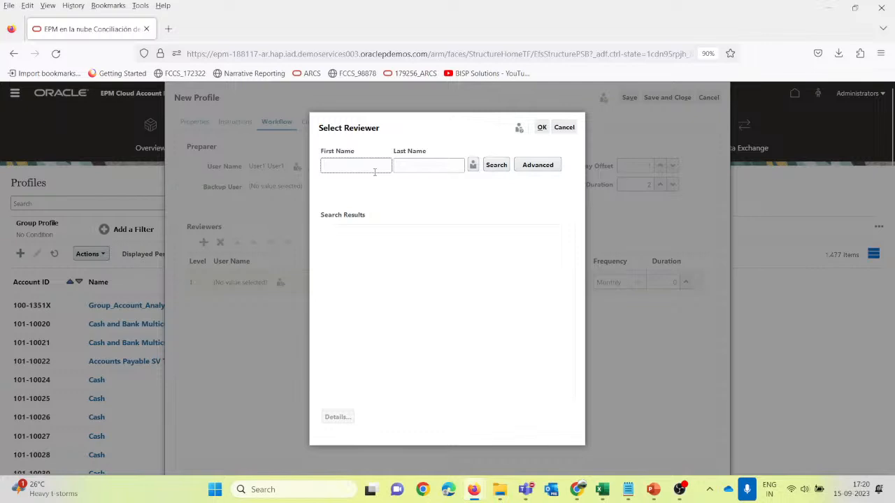
click(375, 172)
text(u)
click(497, 165)
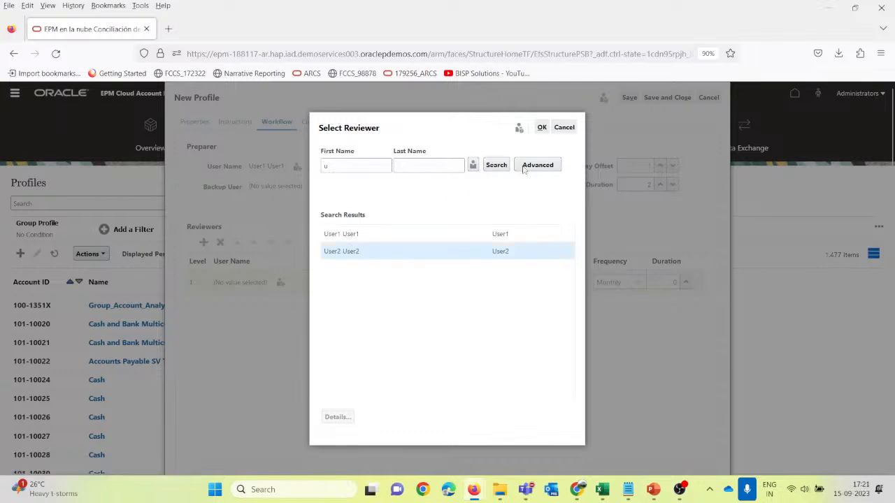
click(542, 127)
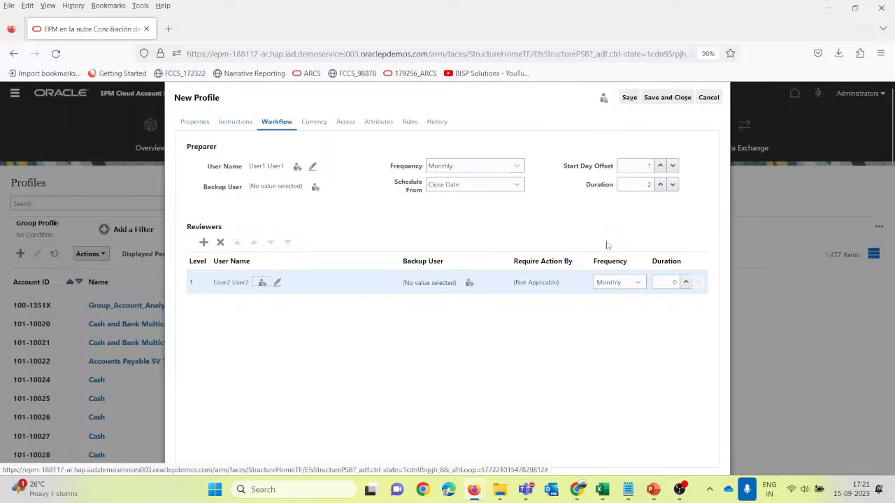
click(686, 282)
click(686, 282)
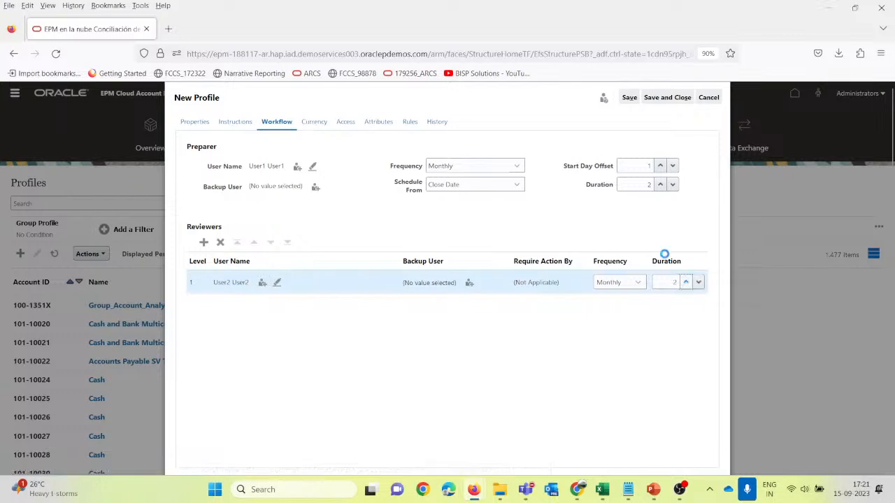
Step: Set the profile's currency rate type to Accounting and disable the Entered and Reporting currencies
click(314, 122)
click(272, 183)
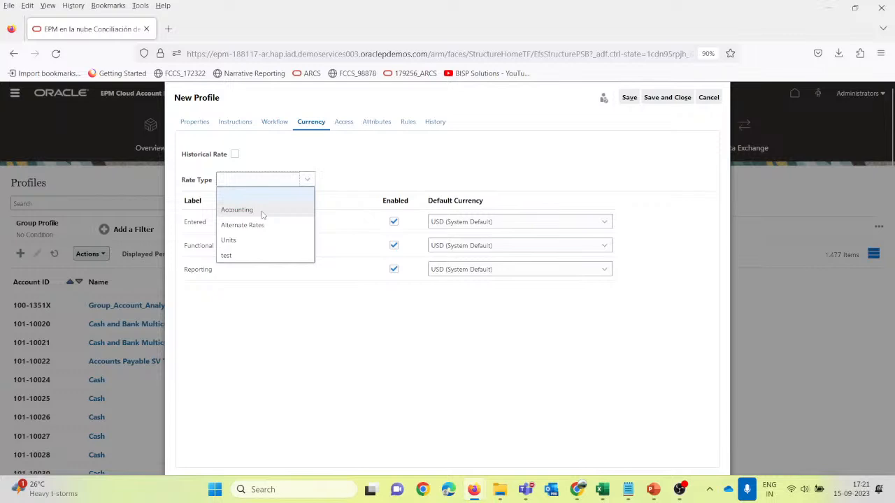
click(263, 212)
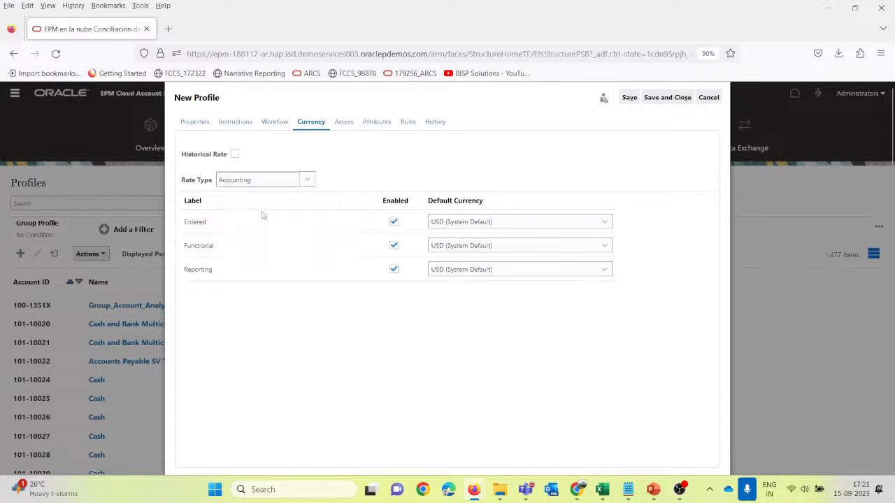
click(395, 222)
click(394, 270)
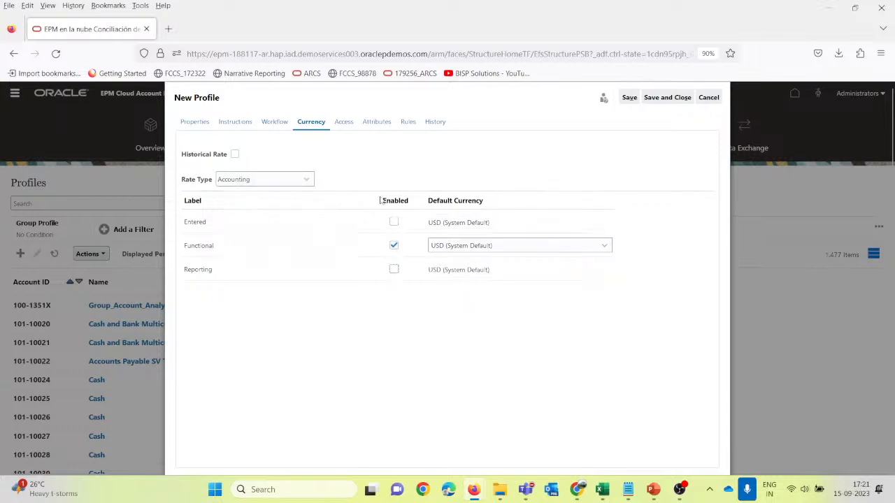
Step: Create an Auto Approve Reconciliation rule for the profile that applies to the Reviewer 1 level
click(344, 123)
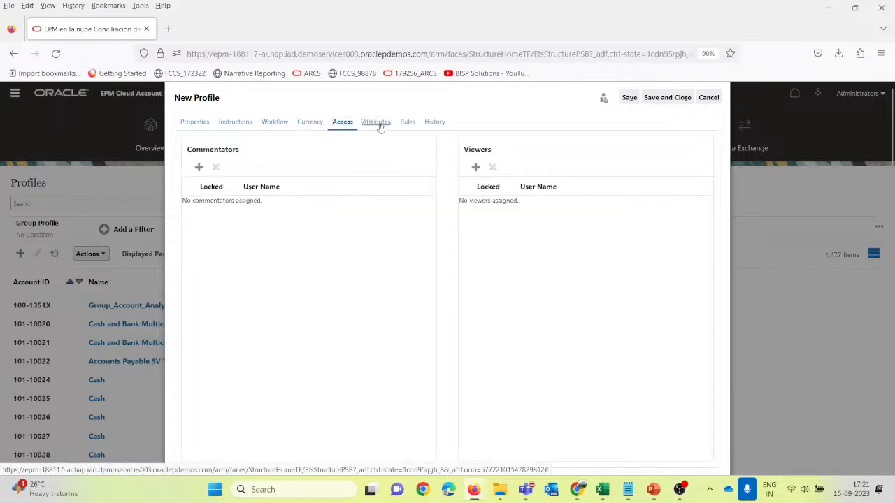
click(376, 121)
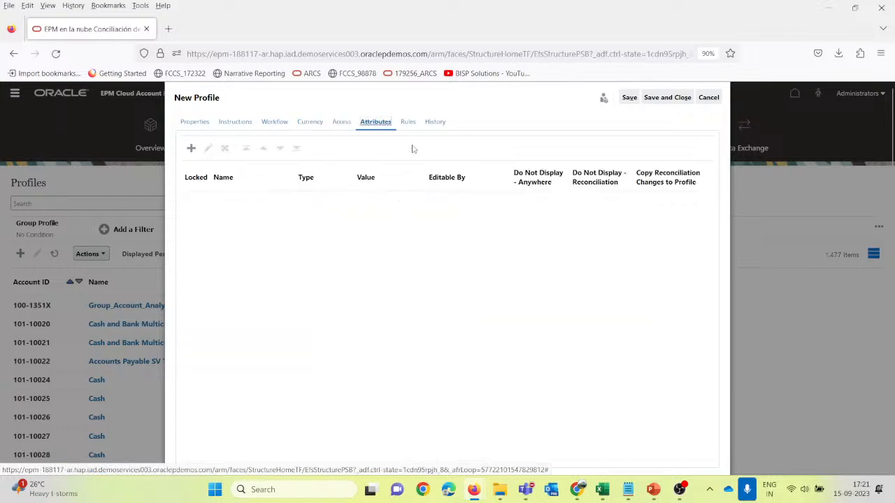
click(407, 121)
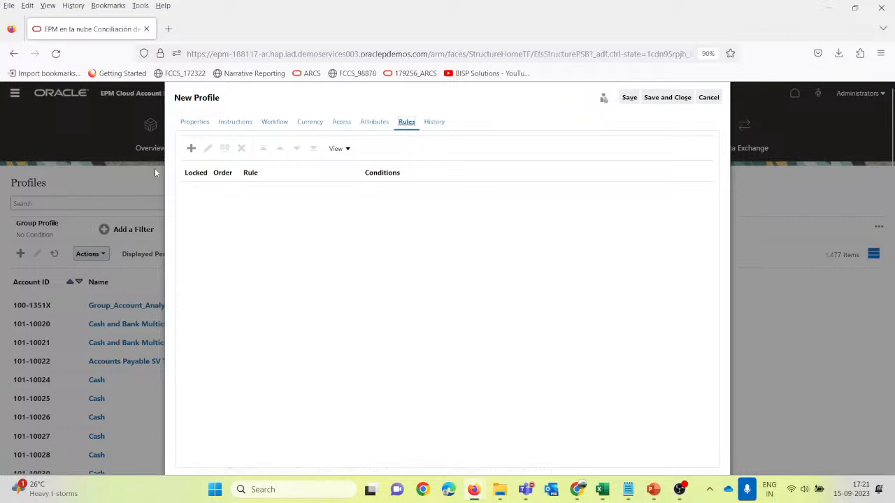
click(191, 149)
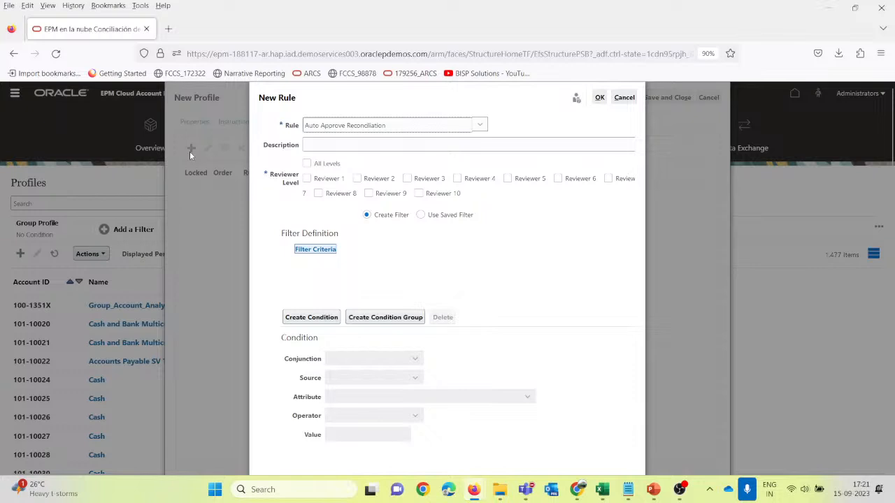
click(480, 126)
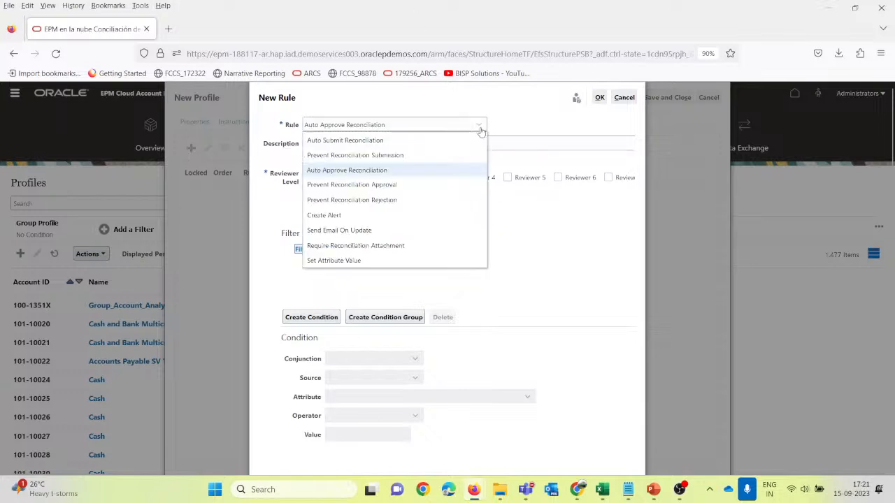
click(413, 172)
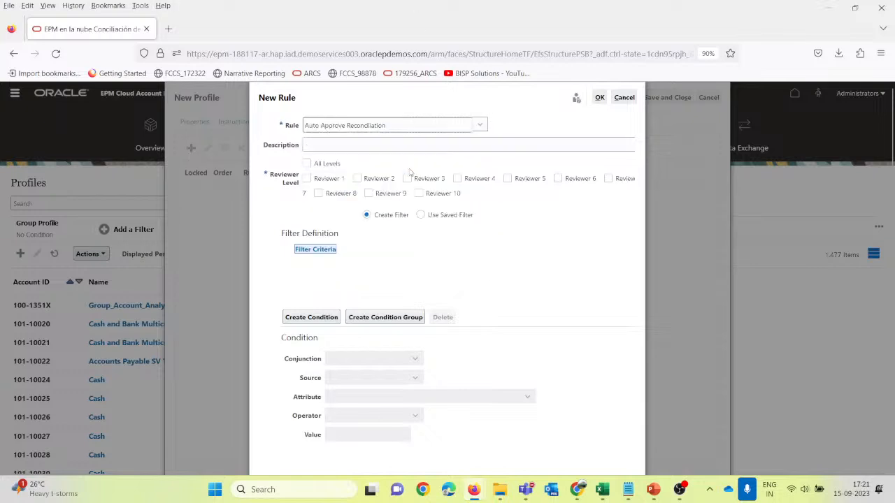
click(307, 179)
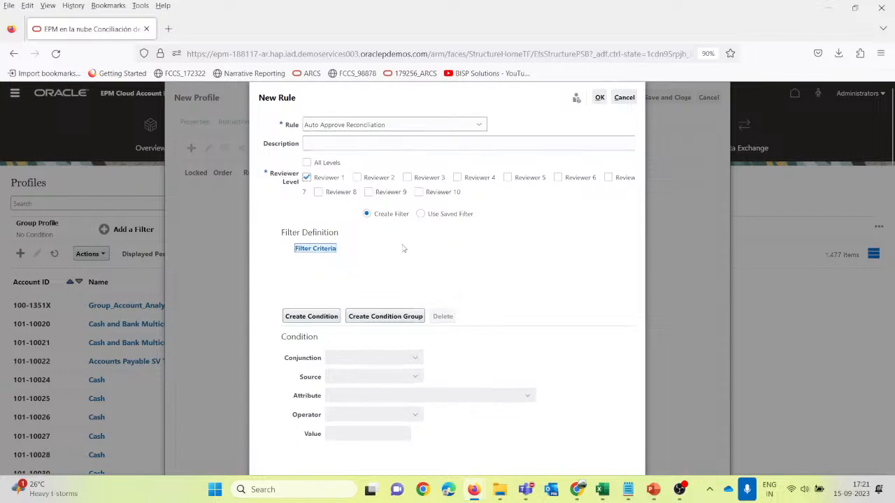
Step: Add a condition to the rule's filter criteria with Reconciliation as its source
click(321, 323)
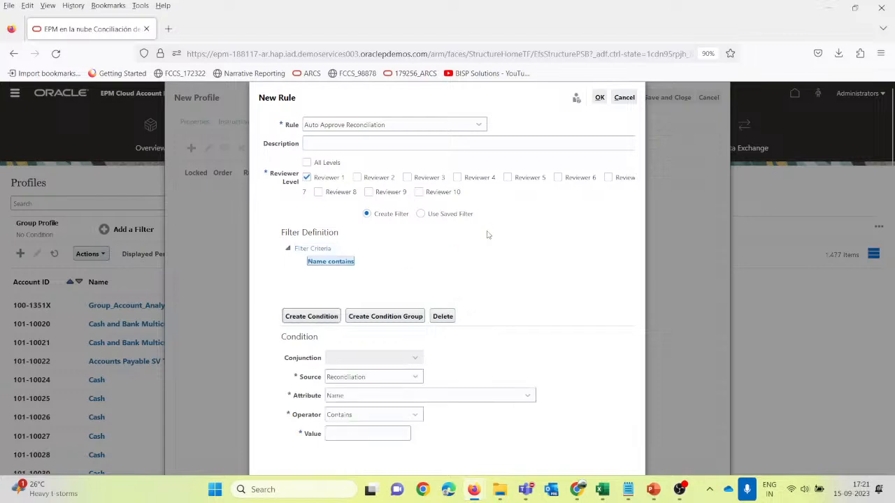
scroll(415, 350, down, 1)
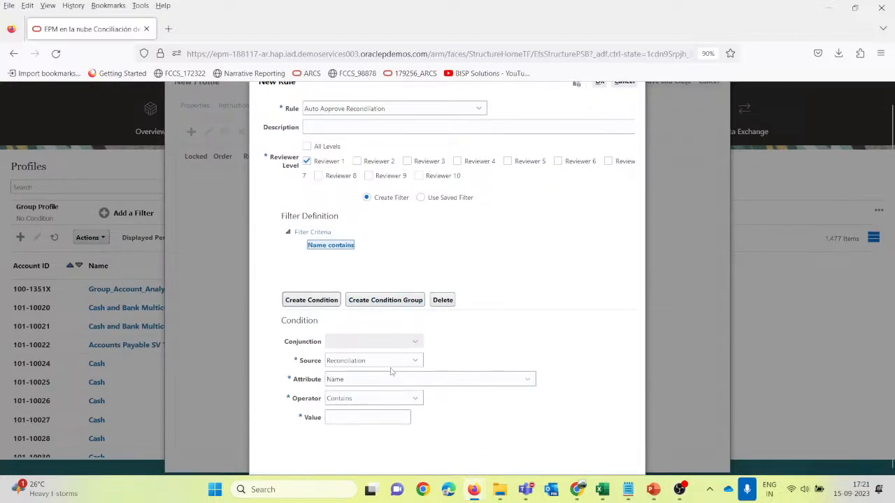
click(385, 361)
click(380, 376)
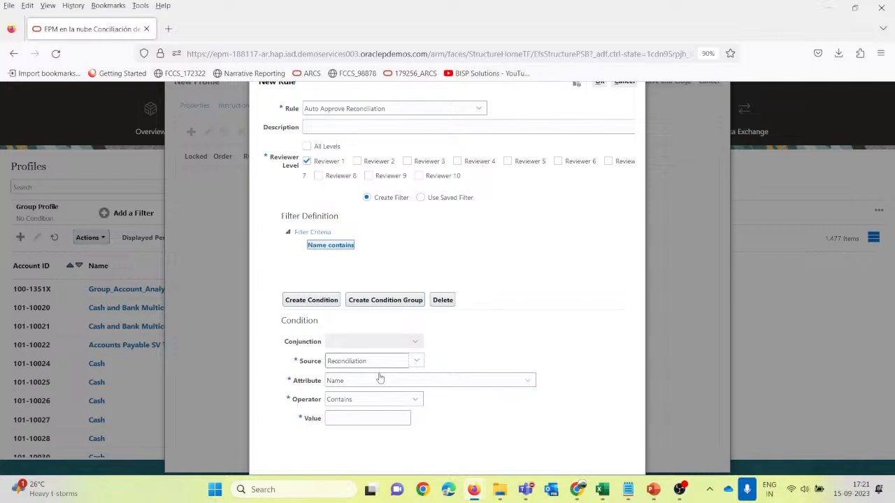
Step: Define the filter condition as Instructions contains Historic
click(365, 385)
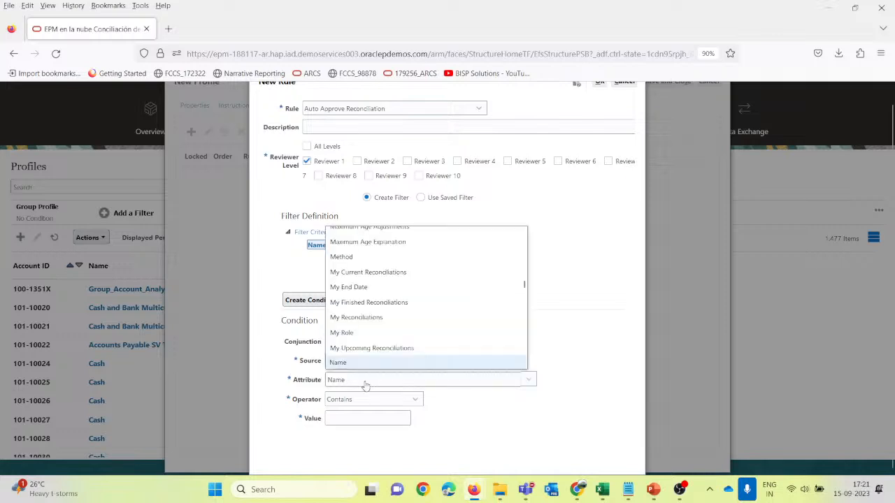
scroll(383, 345, up, 10)
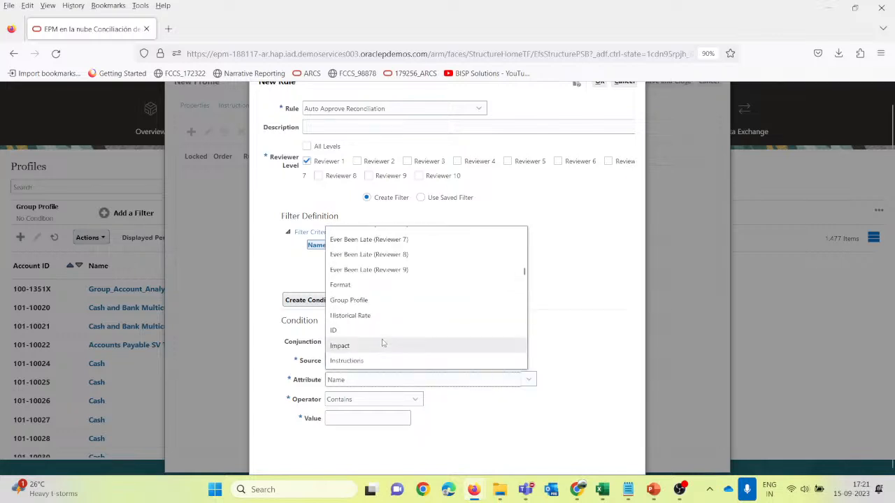
scroll(382, 342, up, 8)
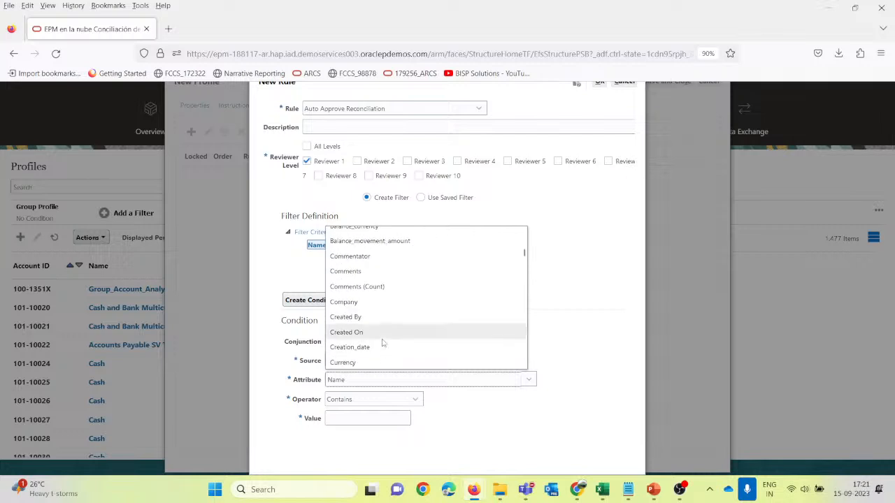
key(i)
scroll(381, 344, down, 3)
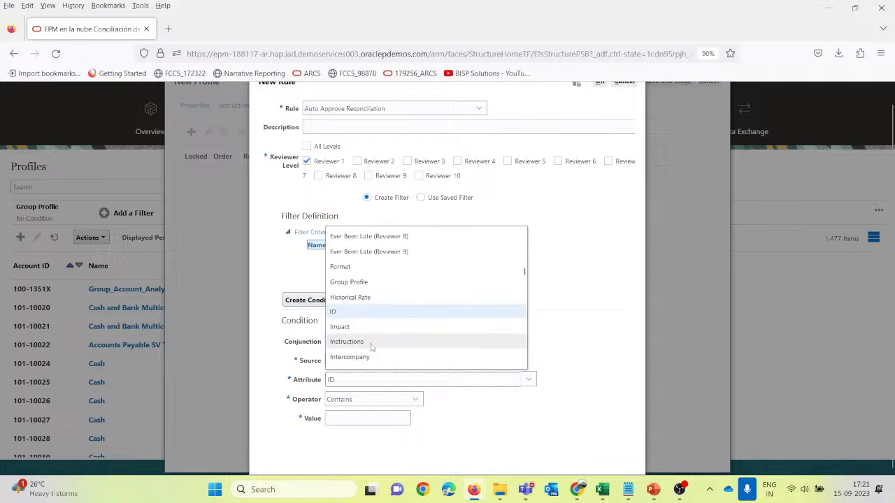
click(370, 346)
click(365, 418)
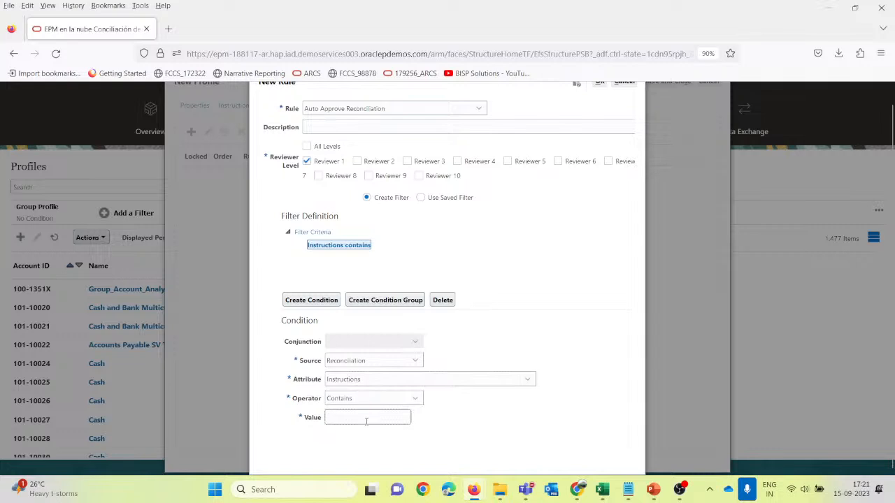
text(Historic)
scroll(366, 422, up, 1)
click(500, 489)
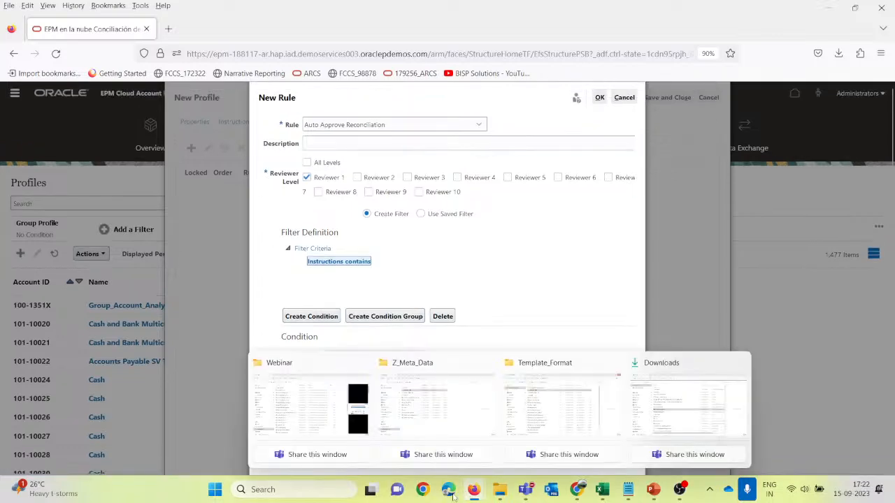
click(503, 256)
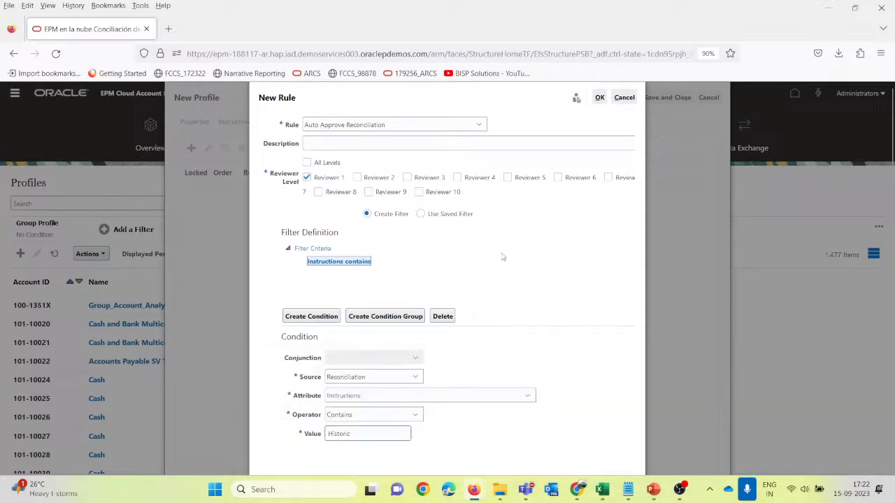
click(417, 416)
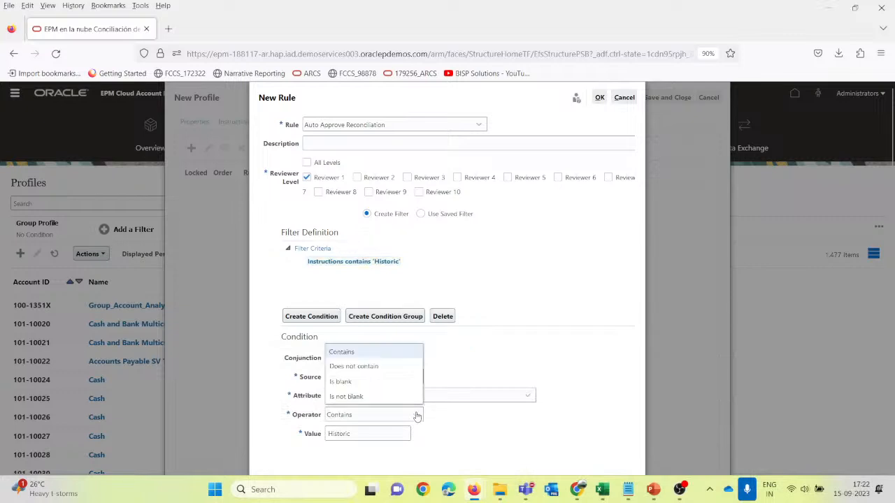
click(417, 416)
Step: Change the filter condition's attribute to Account ID
click(342, 396)
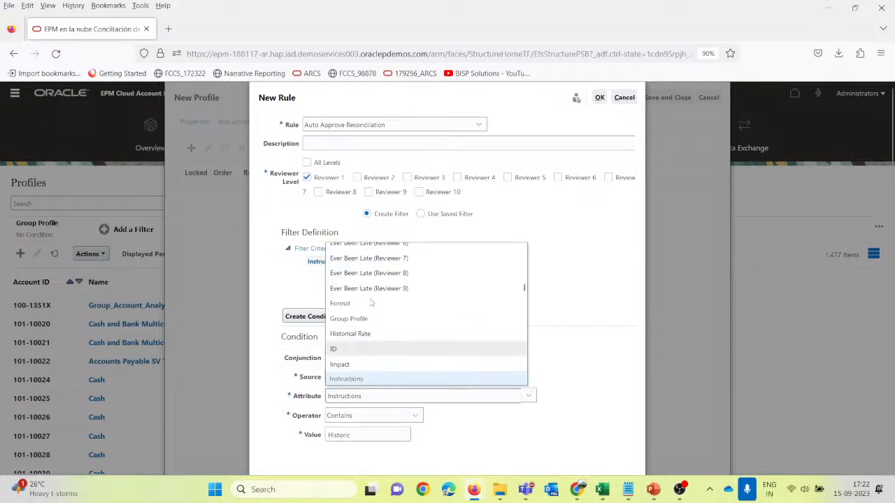
scroll(371, 302, up, 15)
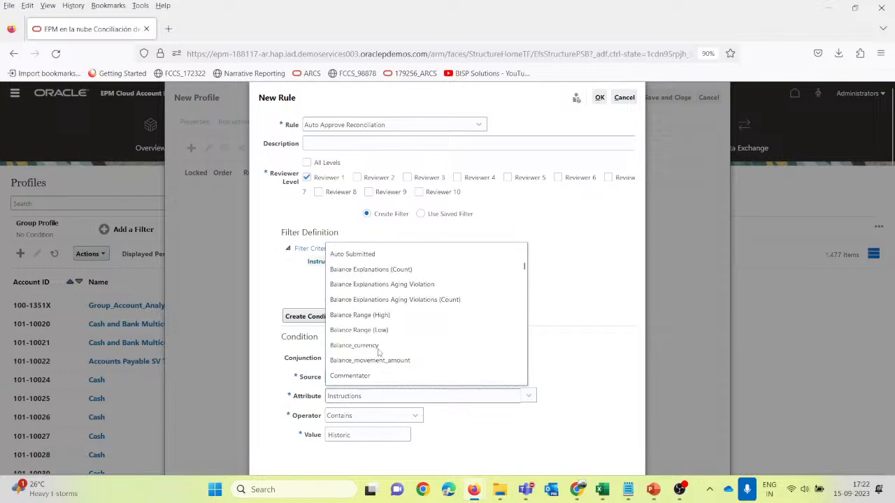
scroll(378, 353, up, 5)
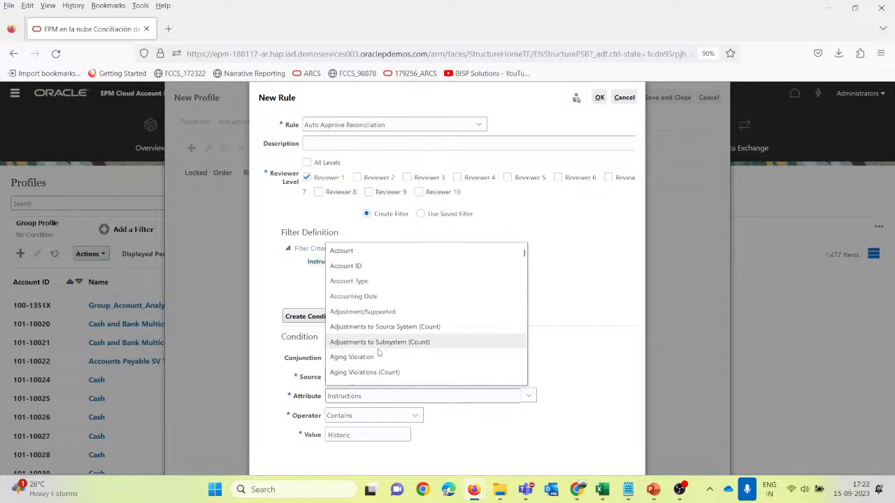
click(353, 266)
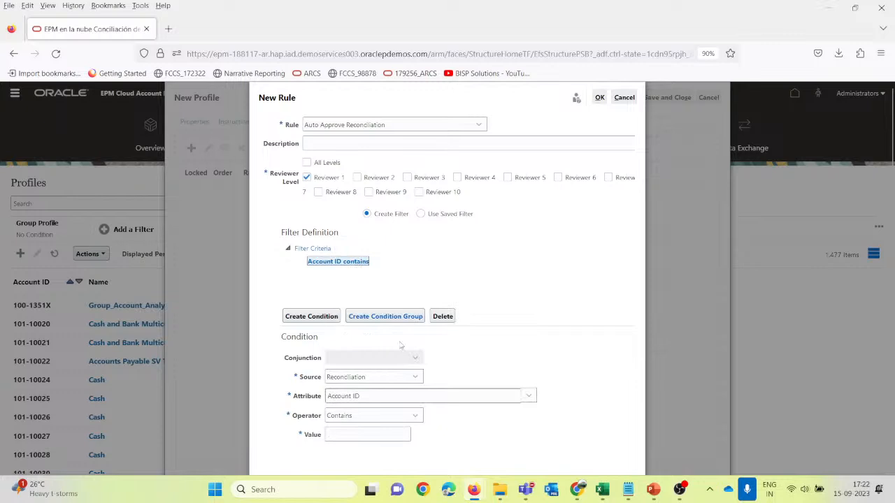
click(529, 396)
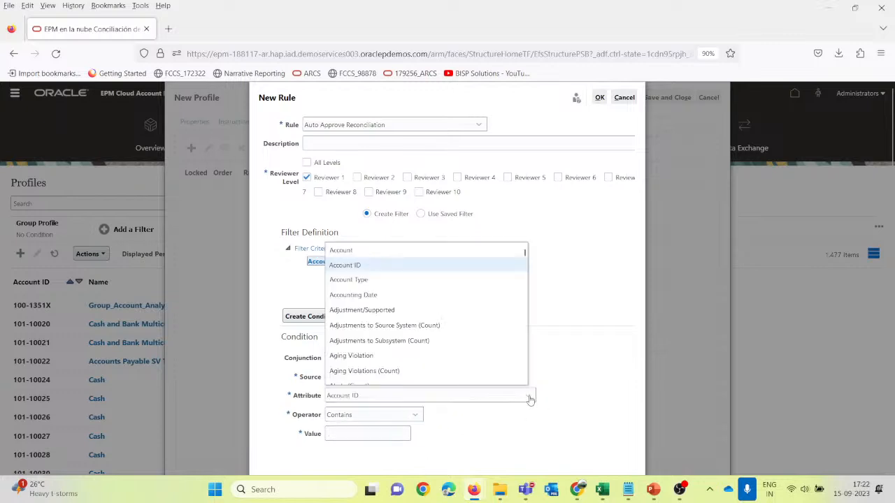
click(529, 397)
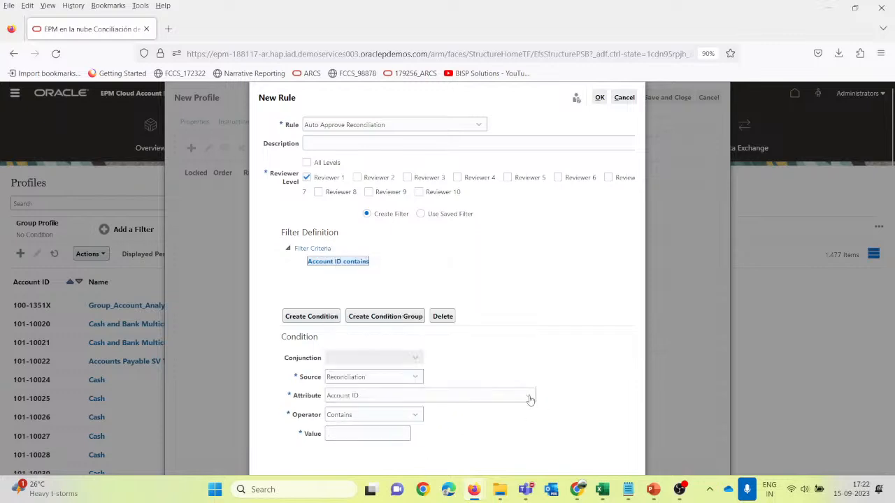
Step: Set the Account ID condition to Contains 10023 and confirm the auto-approve rule
click(356, 420)
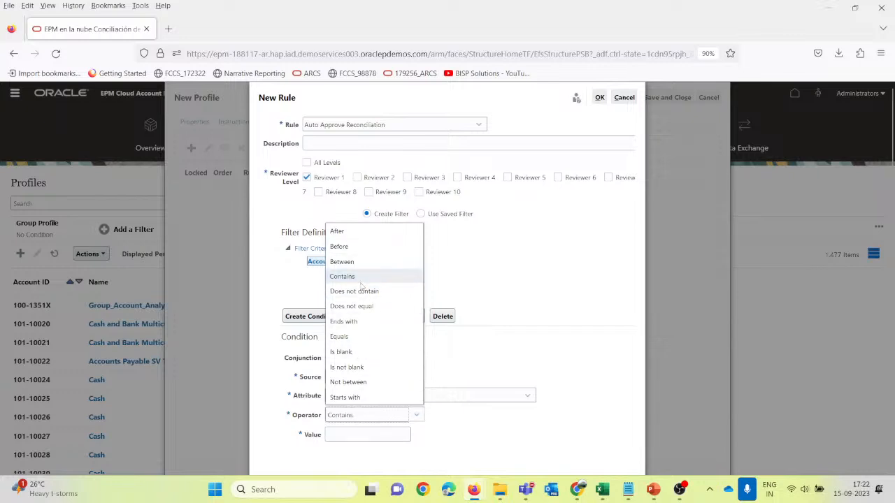
click(354, 277)
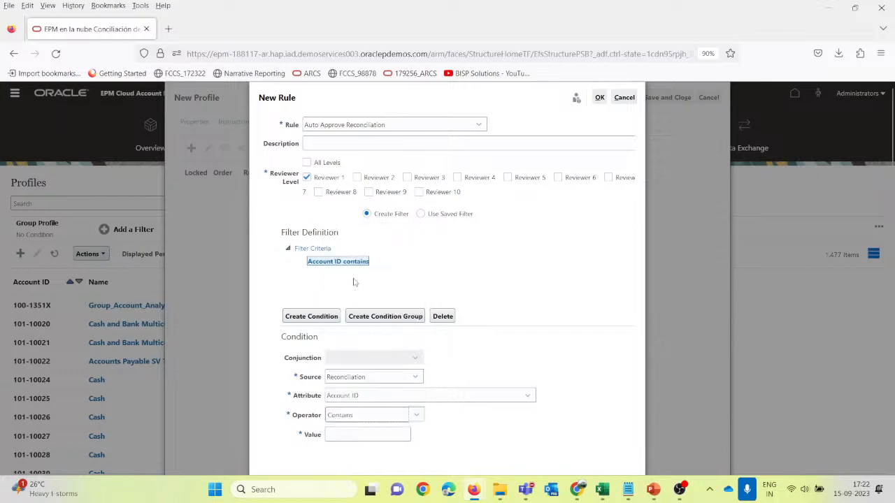
click(356, 432)
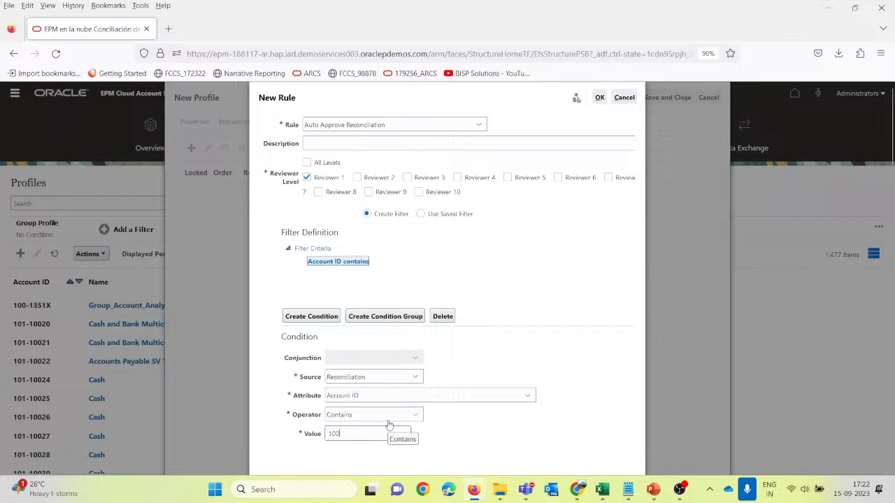
text(10023)
drag(373, 94, 536, 148)
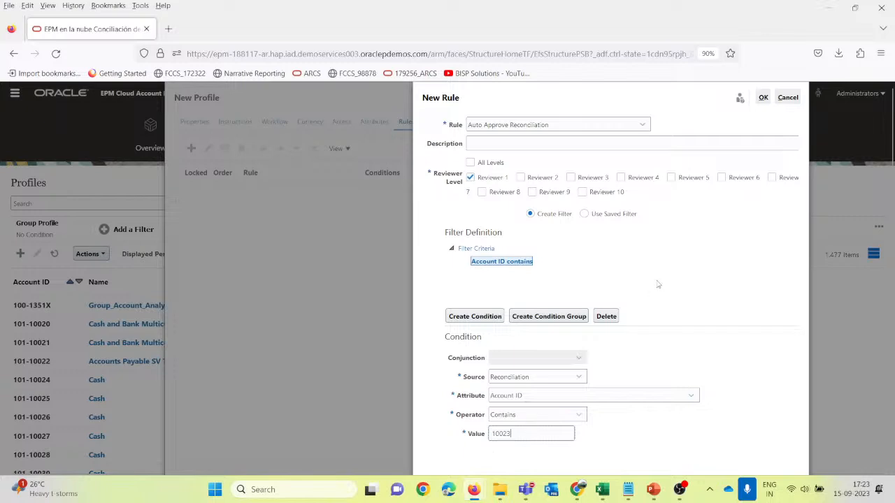
click(764, 98)
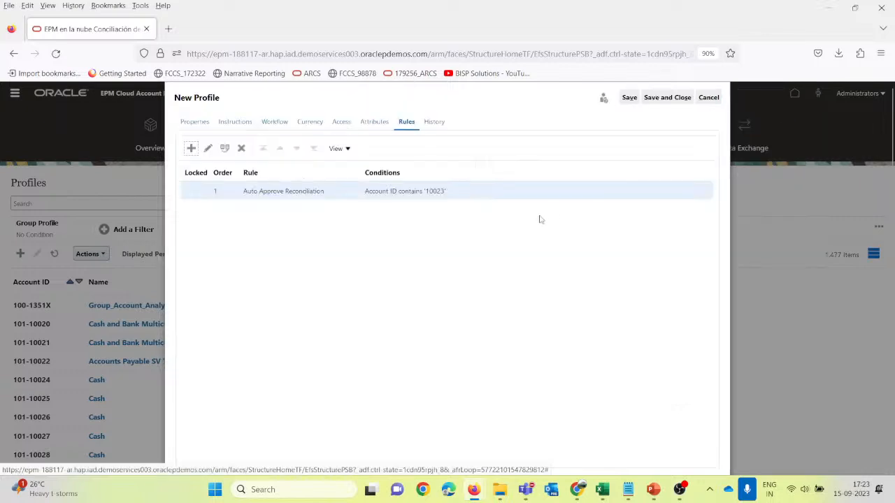
Step: Review the profile's history and instructions, save and close it, and select APayable_SV_Test in the profile list
click(438, 123)
click(235, 121)
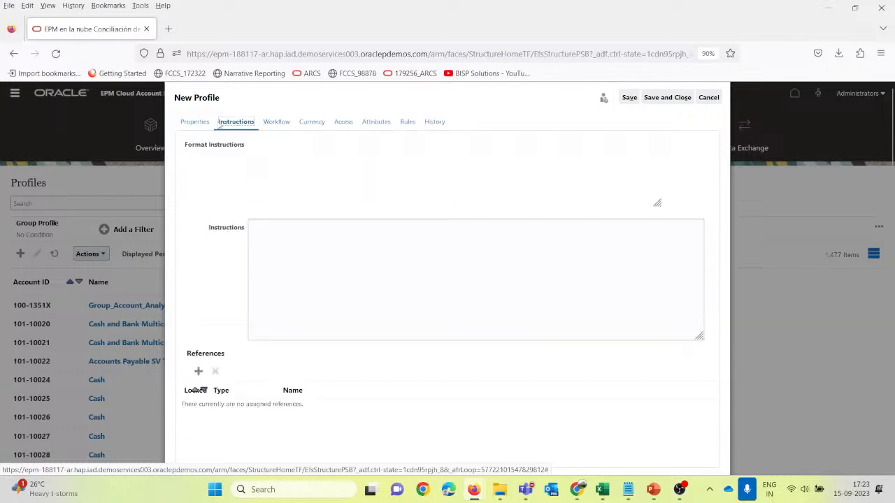
click(666, 99)
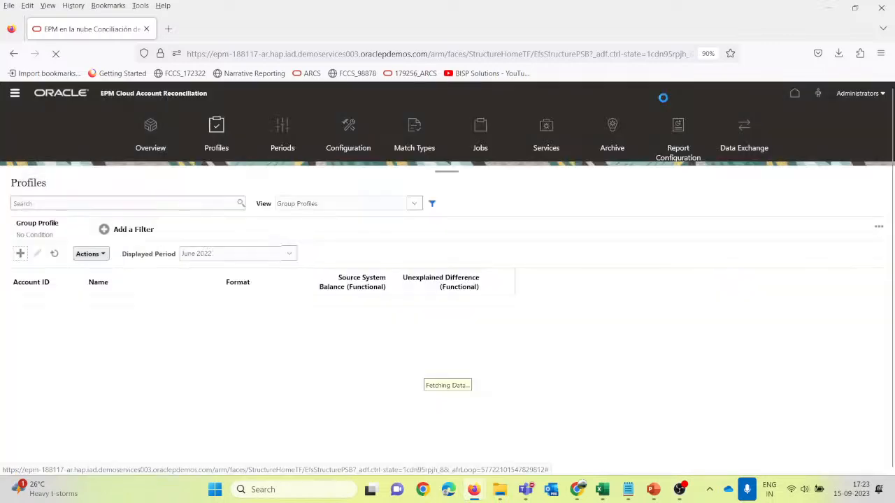
click(155, 385)
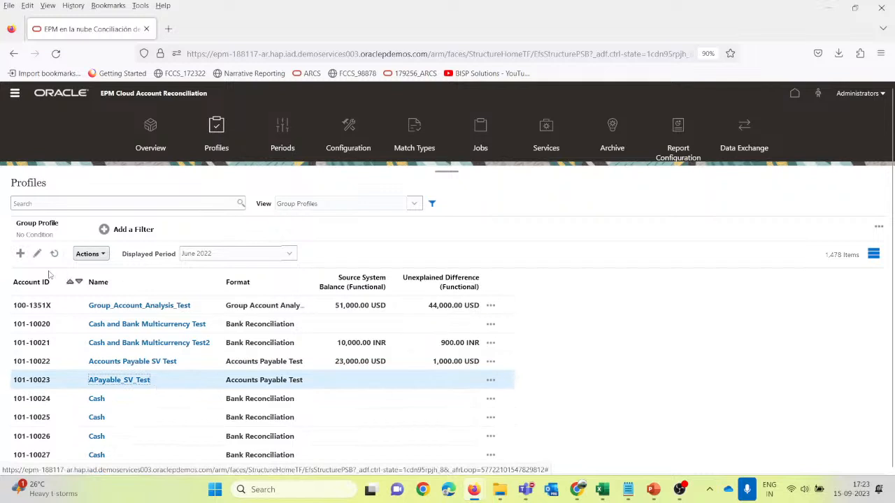
Step: Start a new profile with account ID 101-10024 and the name AReceivables_SV_Test
click(22, 257)
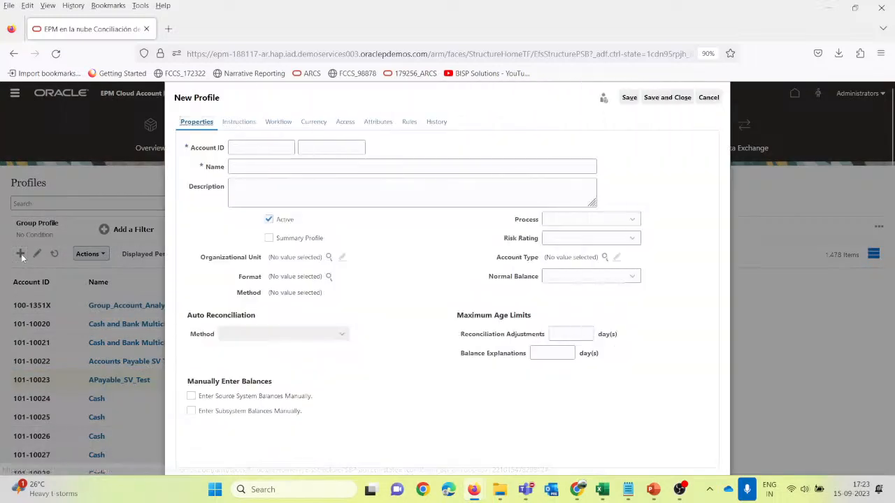
click(266, 148)
text(101)
key(Tab)
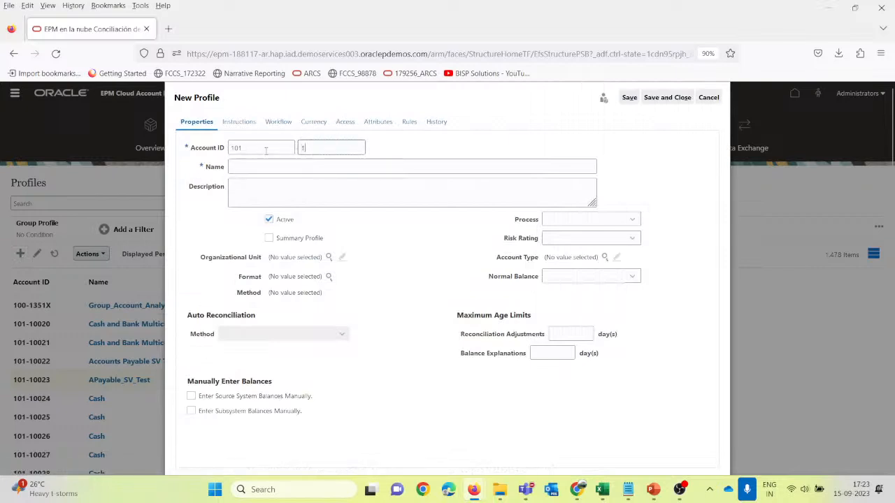
text(10024)
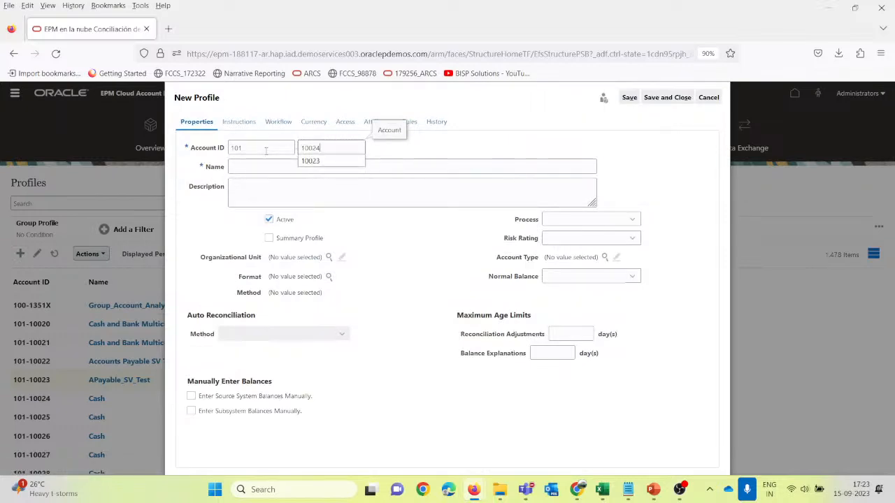
key(Tab)
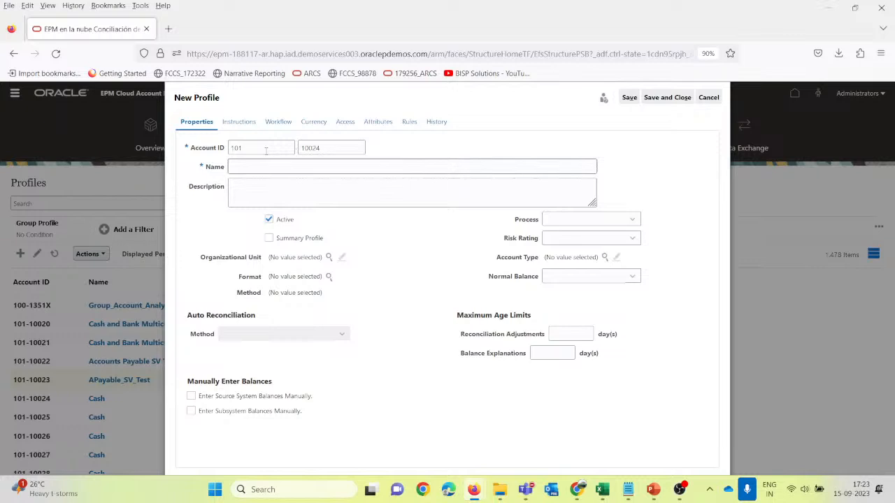
text(AReceivables_SV_Test)
click(354, 194)
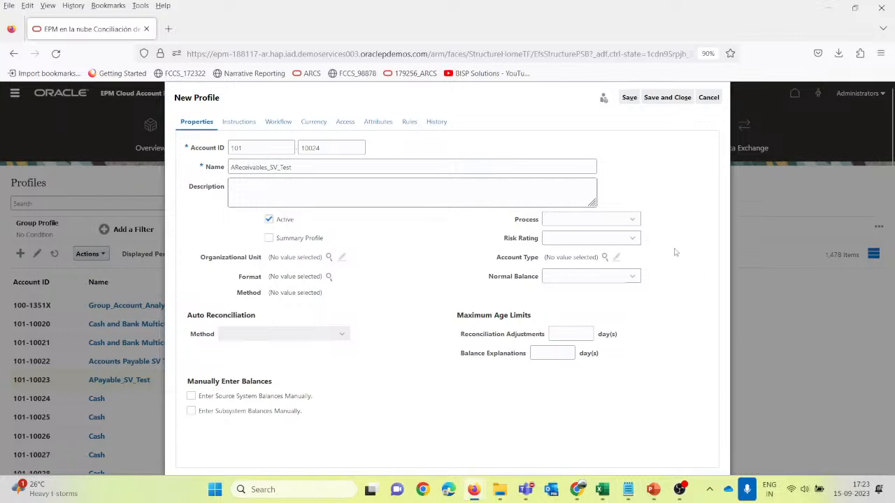
Step: Set the new profile's process to Balance Sheet and its risk rating to Medium
click(632, 222)
click(606, 251)
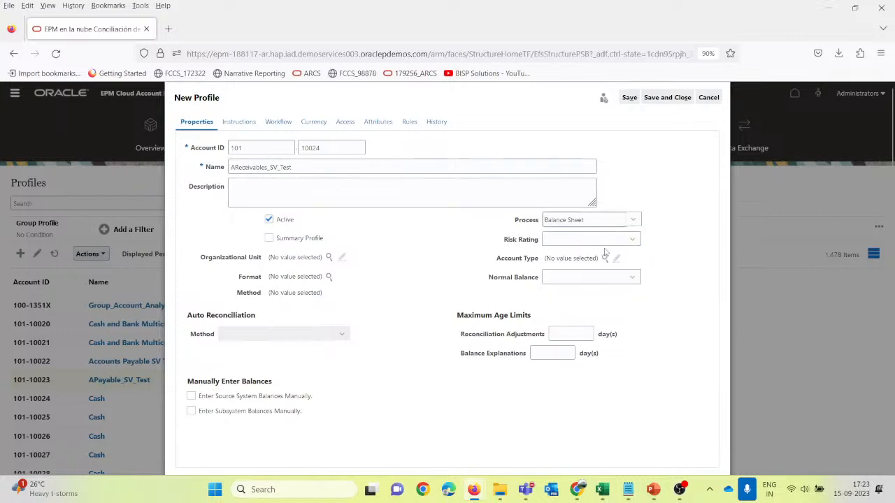
click(628, 241)
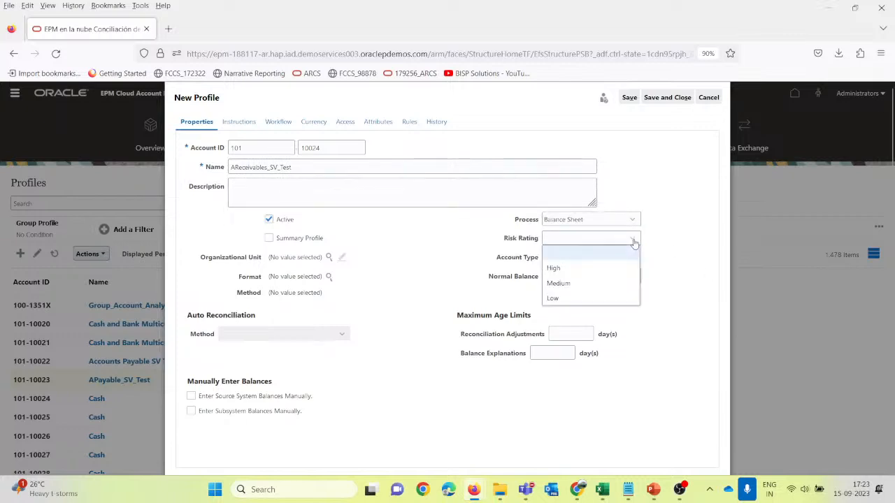
click(596, 284)
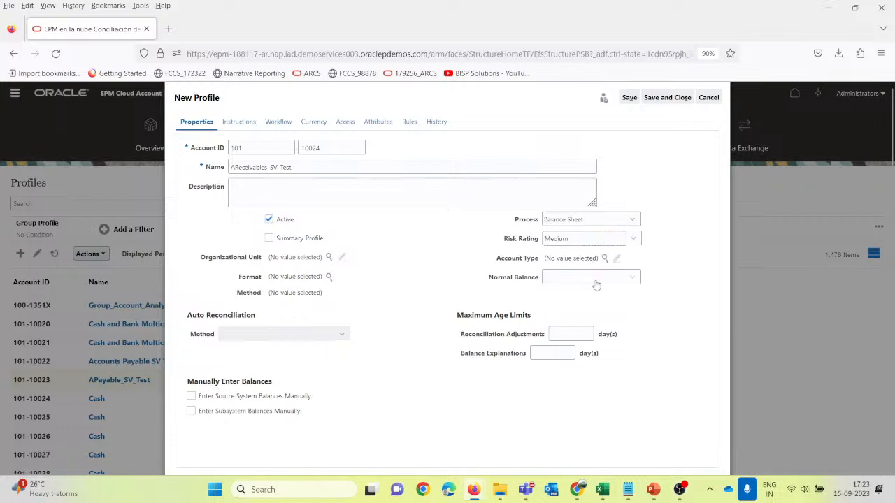
Step: Set the profile's account type to Accounts Receivables under Assets and its normal balance to Debit
click(605, 258)
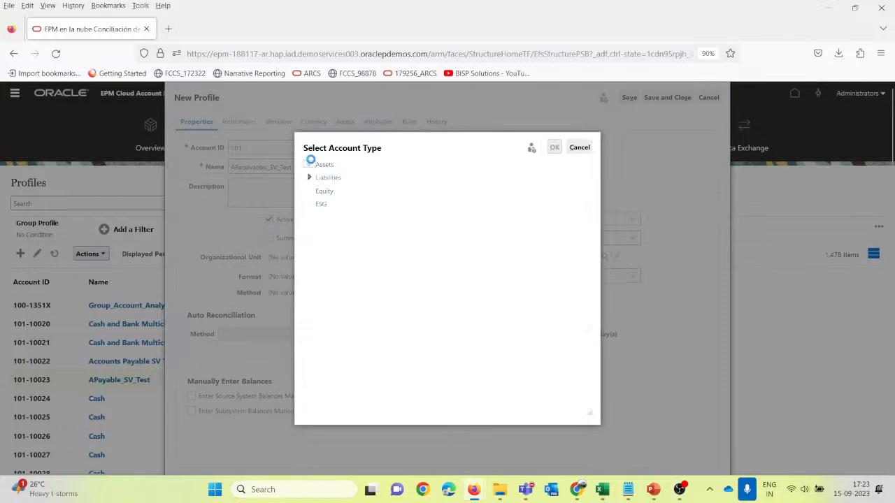
click(309, 164)
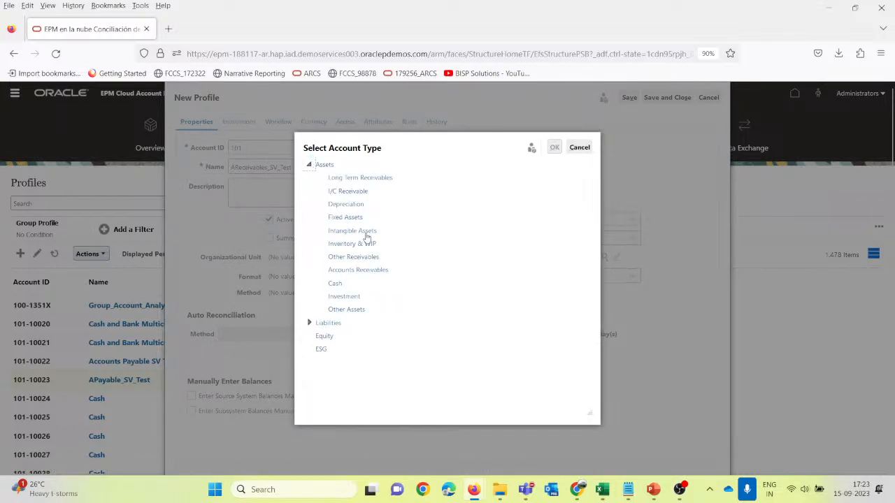
click(355, 269)
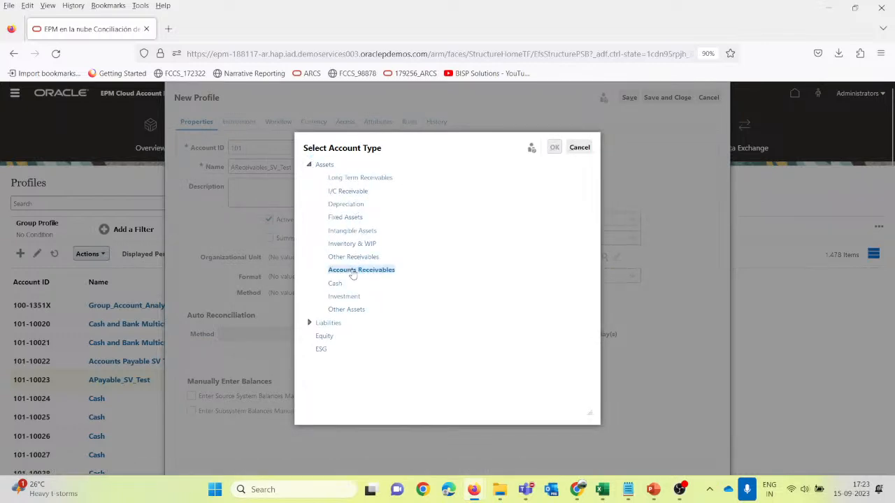
click(555, 146)
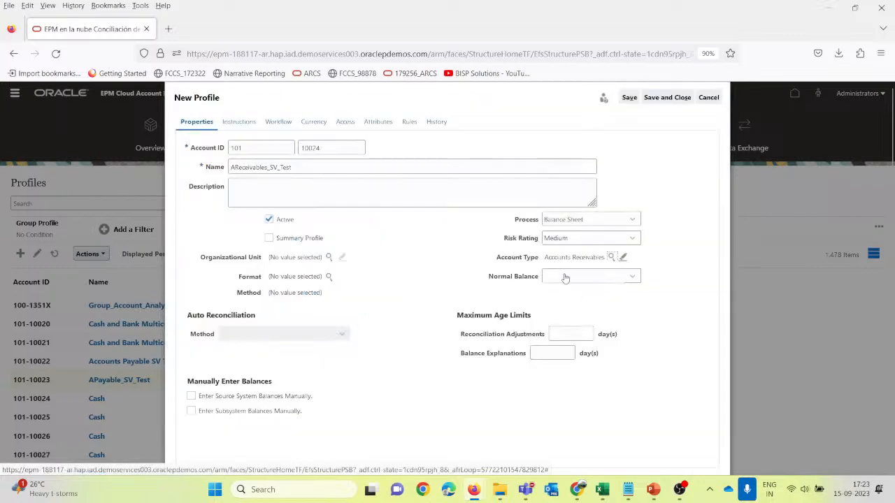
click(563, 277)
click(562, 321)
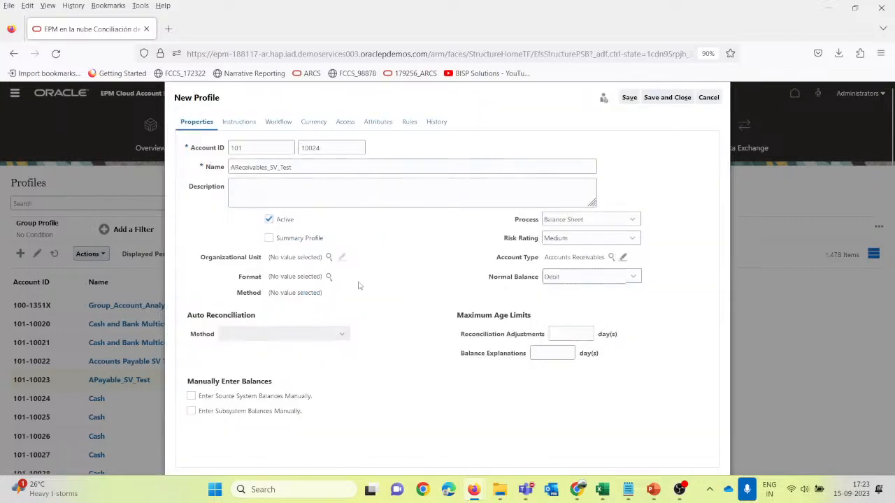
Step: Assign the South America organizational unit and the Accounts Receivables SV Test format to the profile
click(328, 258)
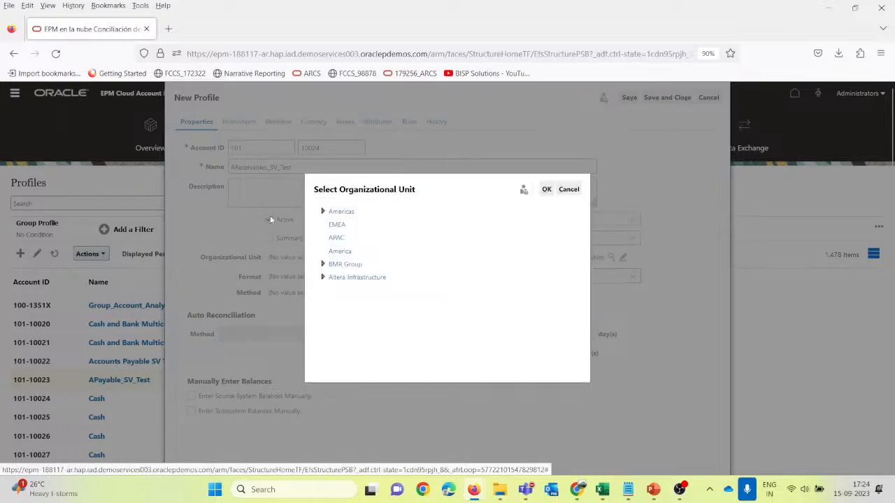
click(322, 212)
click(365, 238)
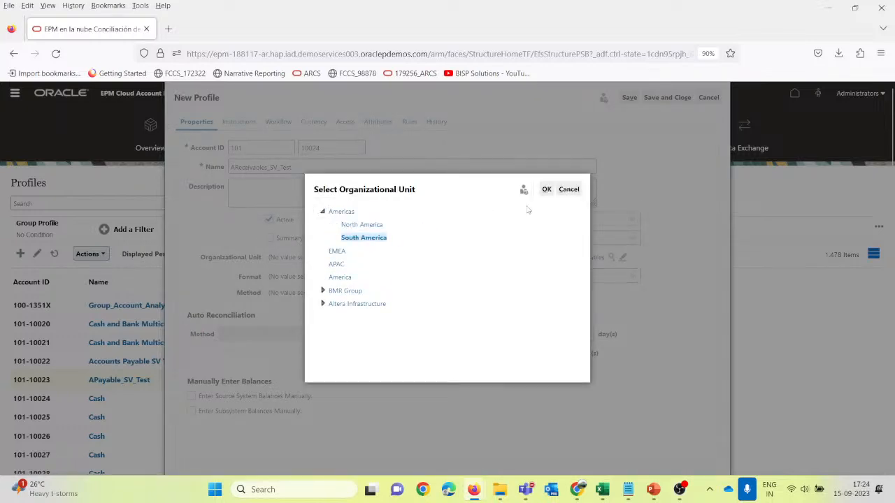
click(547, 189)
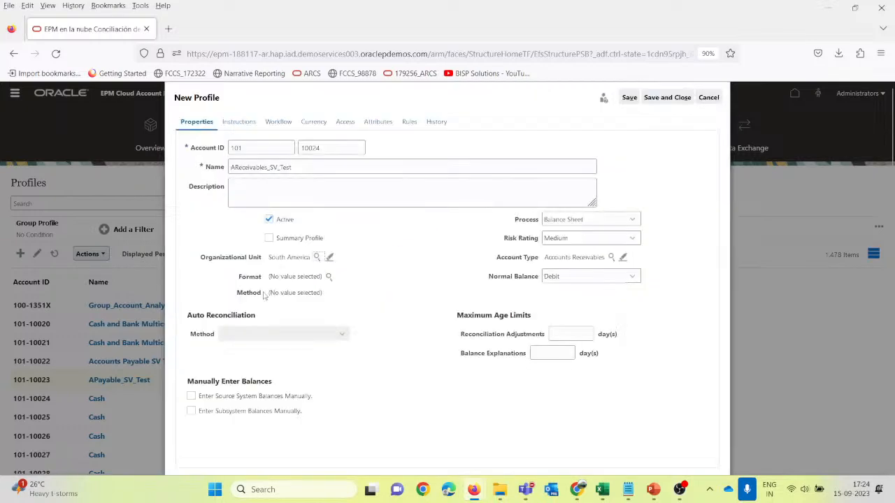
click(327, 276)
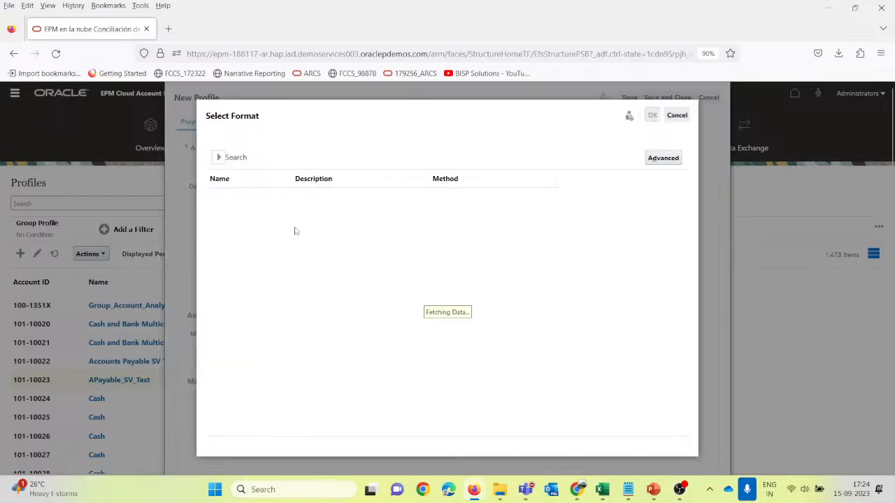
click(296, 272)
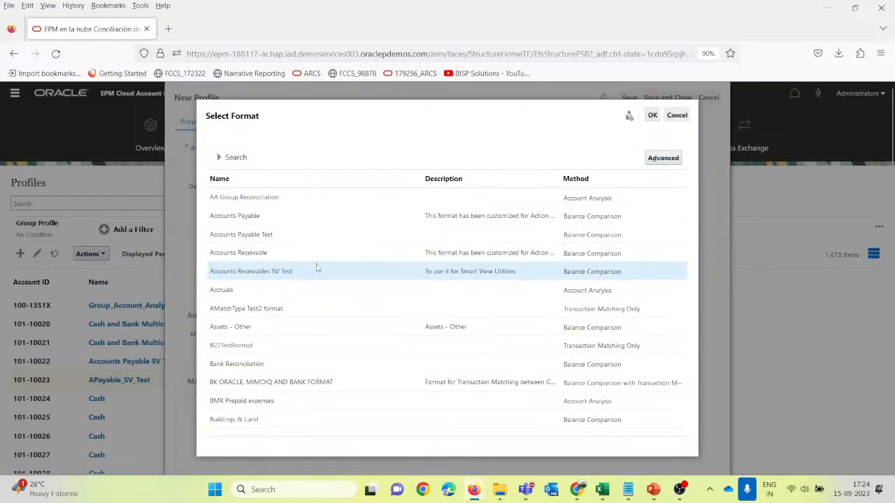
click(652, 116)
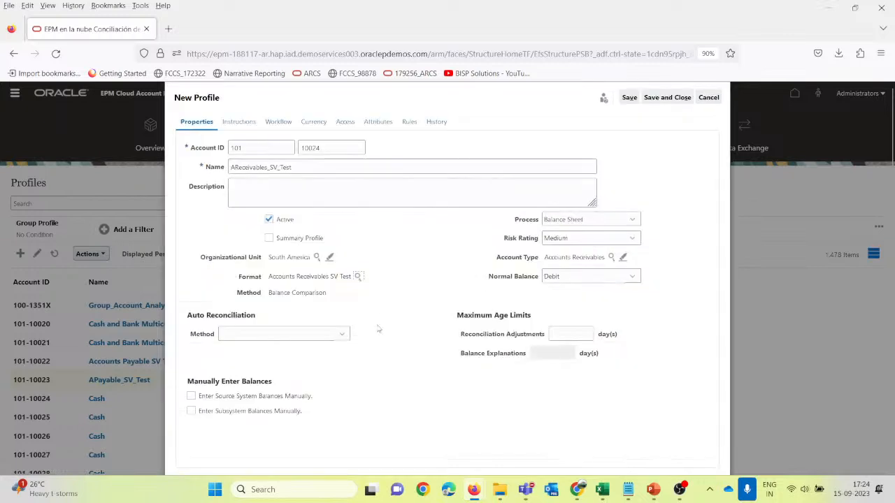
Step: Set the auto reconciliation method to Balance is zero and the maximum age for reconciliation adjustments to 25 days
click(295, 342)
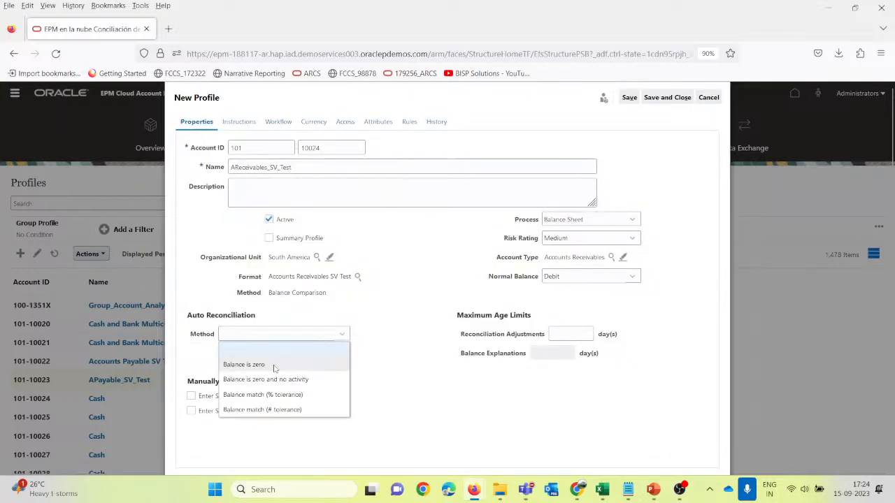
click(318, 364)
click(577, 336)
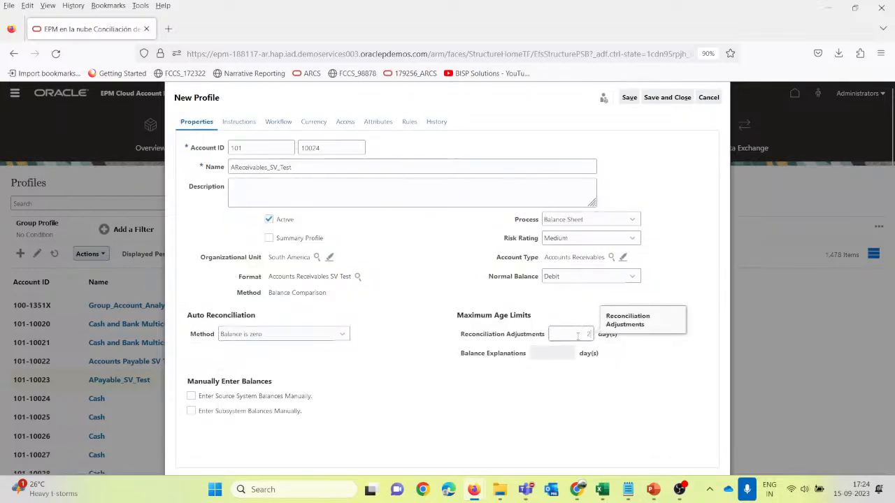
text(25)
Step: Review the profile's format instructions and reference file, and assign User1 as the preparer
click(239, 123)
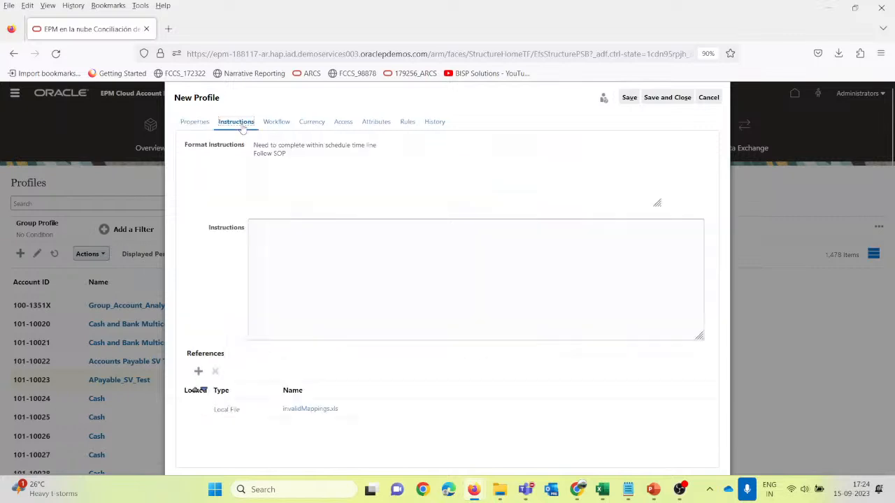
drag(323, 157, 249, 147)
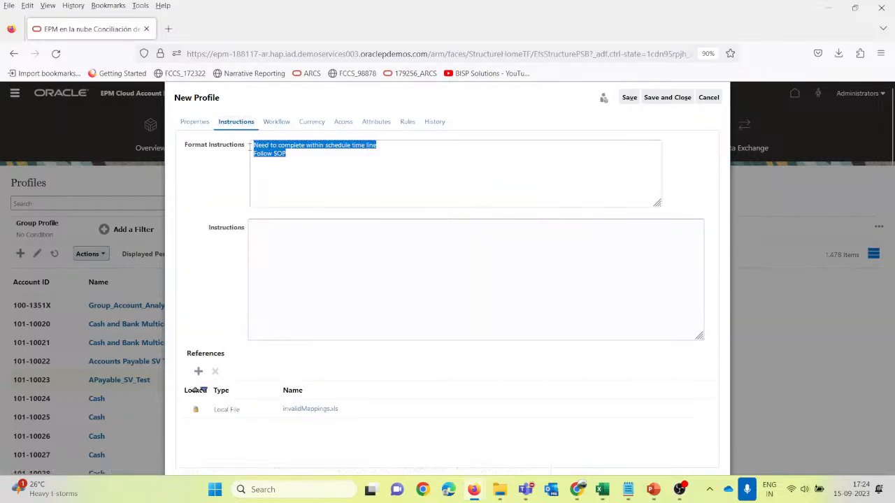
click(300, 185)
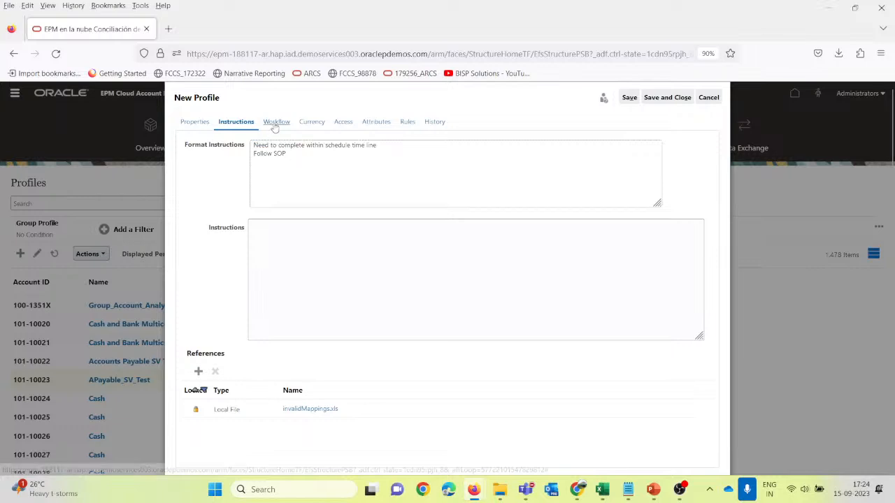
scroll(375, 399, down, 1)
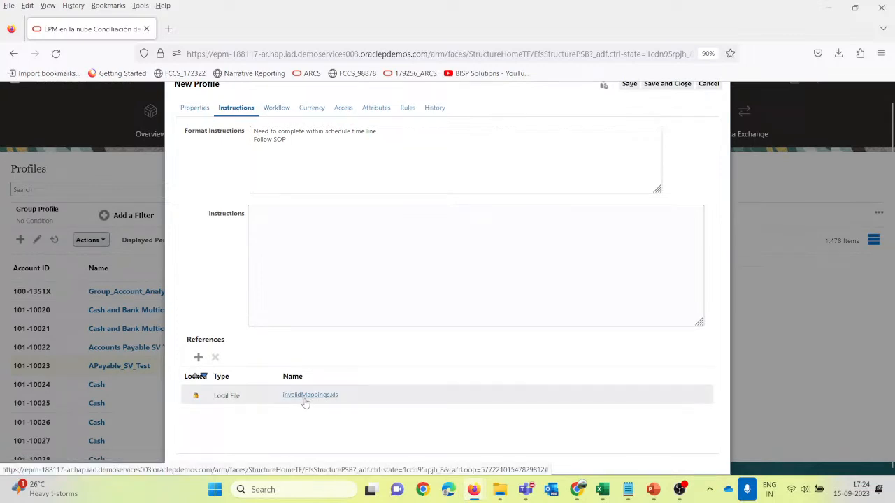
scroll(305, 403, up, 1)
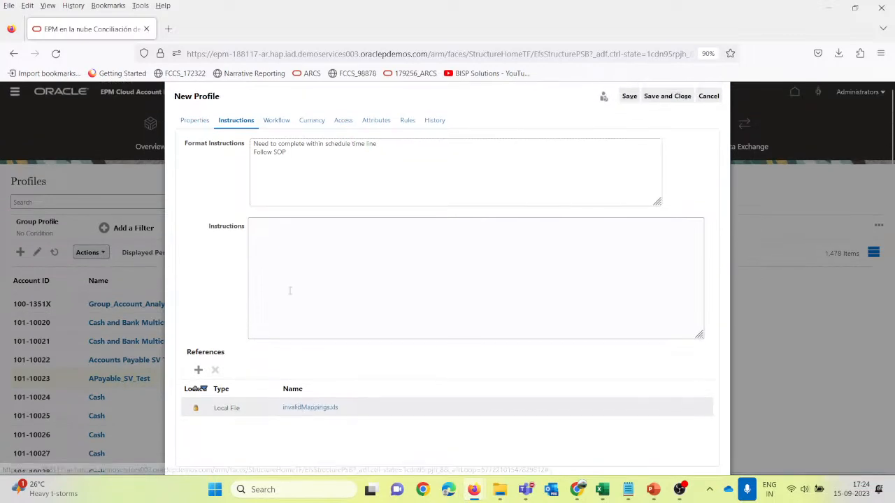
click(278, 122)
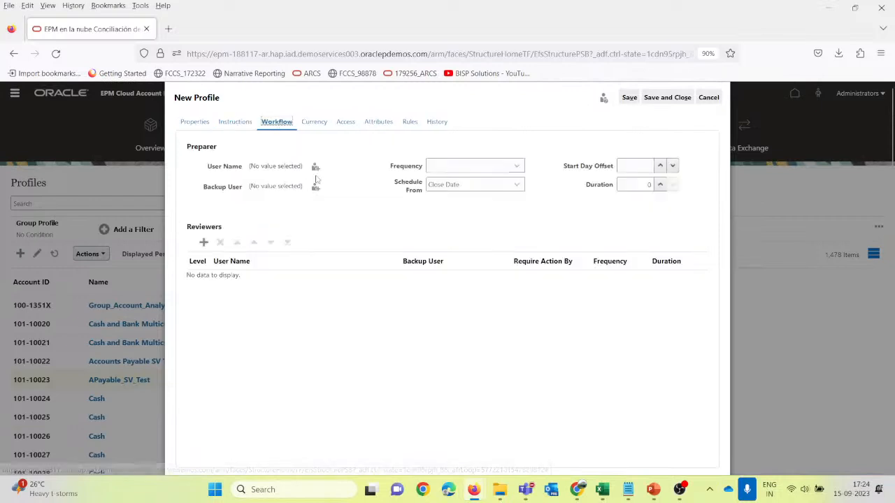
click(312, 169)
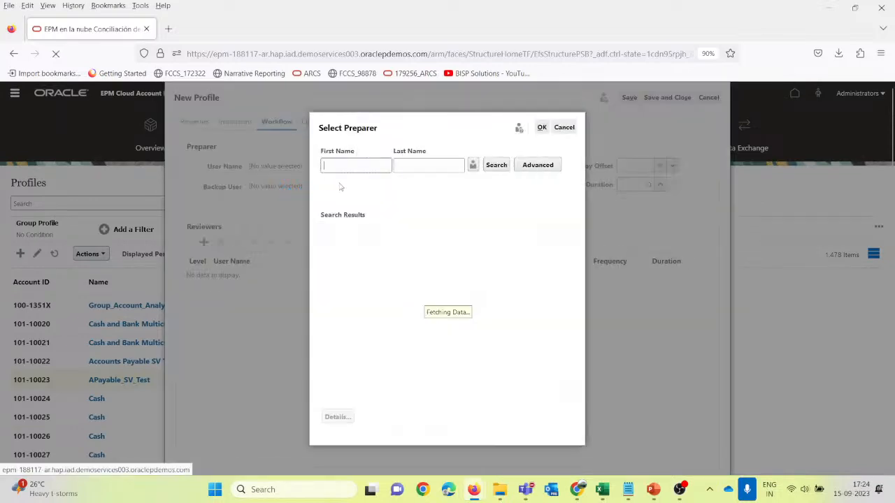
text(u)
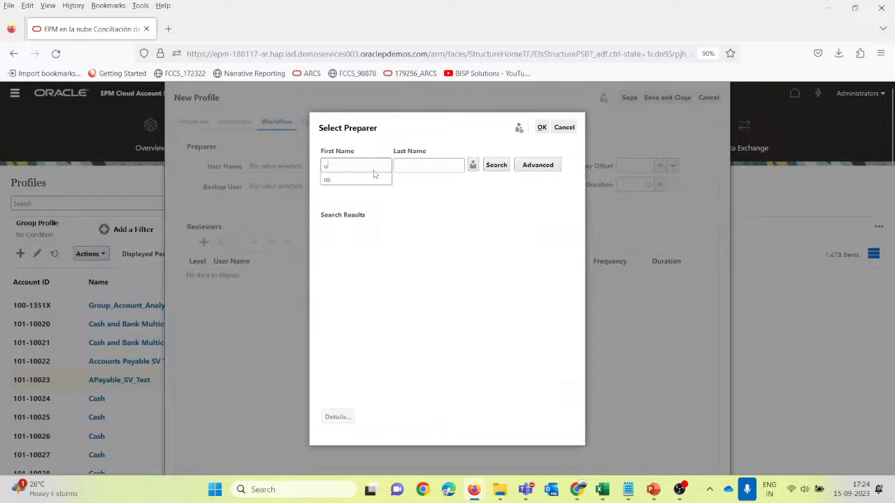
key(Return)
click(355, 239)
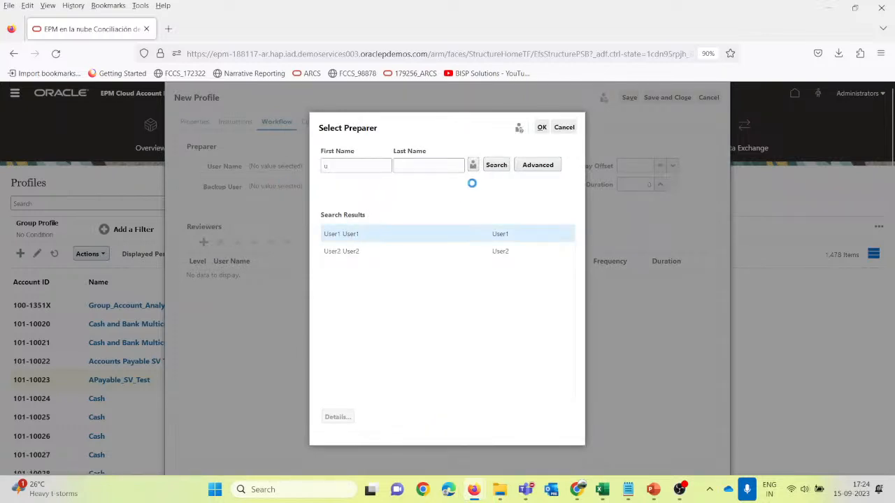
click(542, 127)
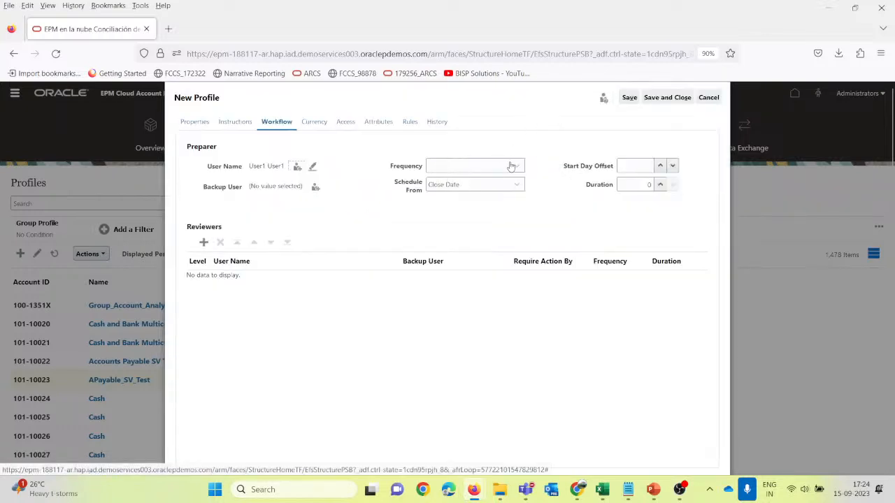
Step: Set the preparer's frequency to Monthly, start day offset to 1 and duration to 3
click(515, 167)
click(472, 194)
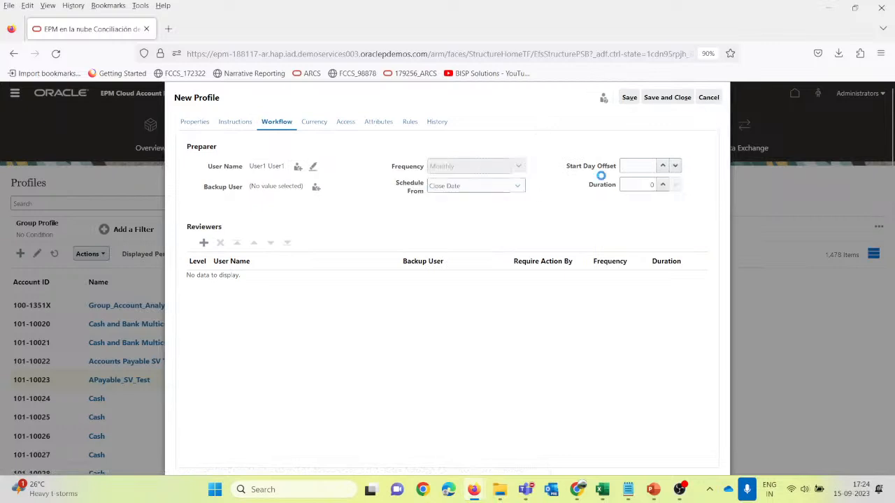
click(661, 166)
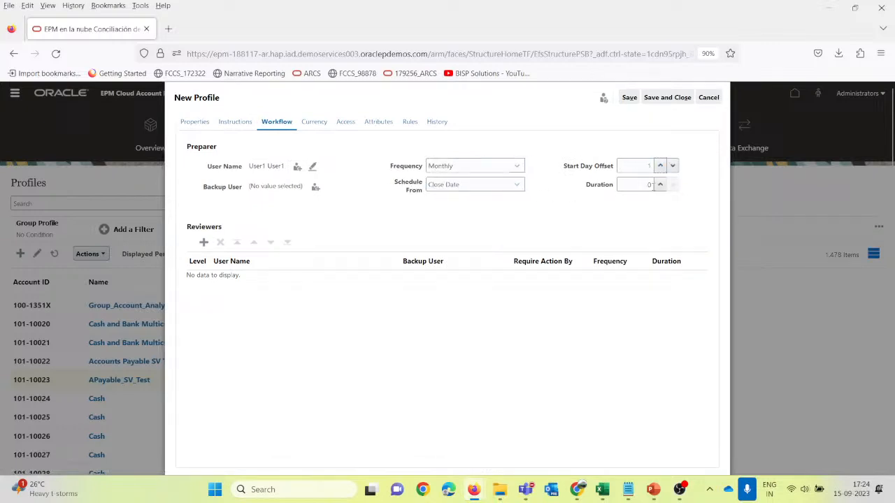
click(660, 185)
click(660, 185)
click(660, 185)
Step: Add User2 as the level 1 reviewer and increase the review duration by two
click(203, 242)
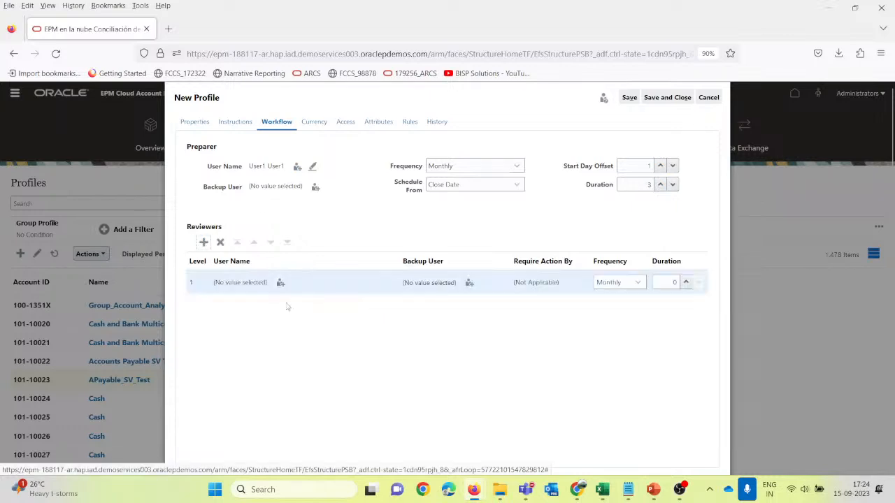
click(280, 283)
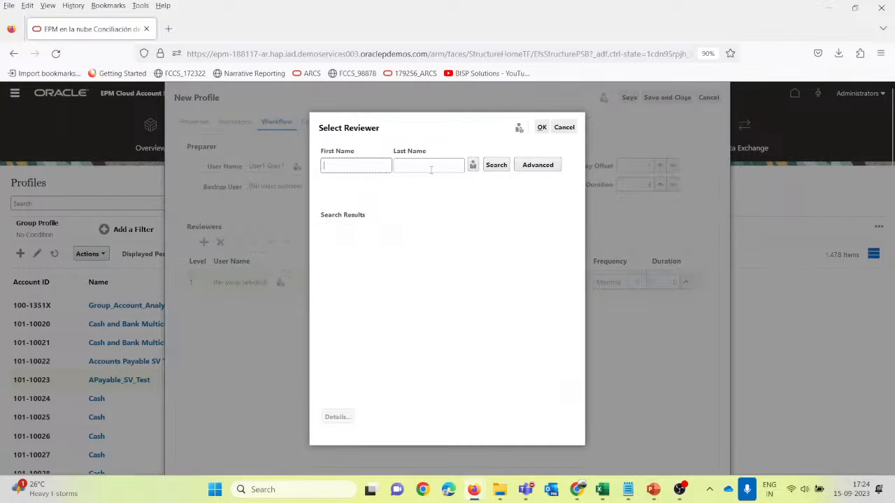
click(496, 165)
click(366, 253)
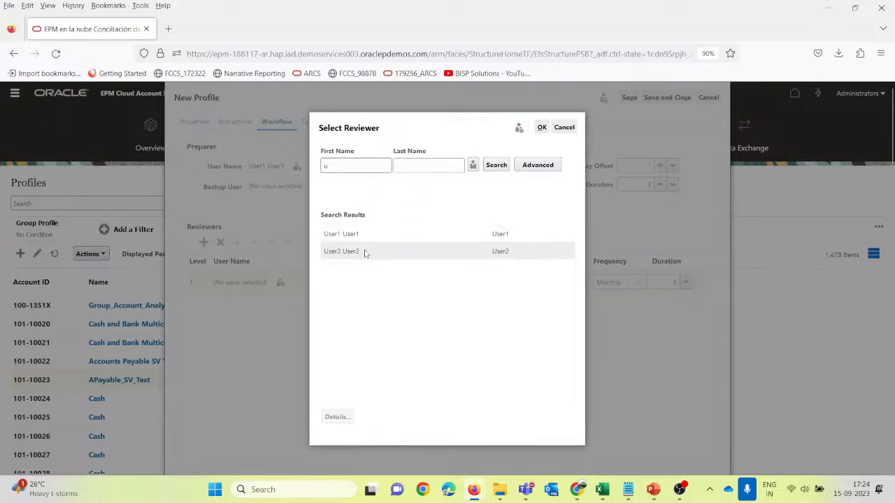
click(542, 127)
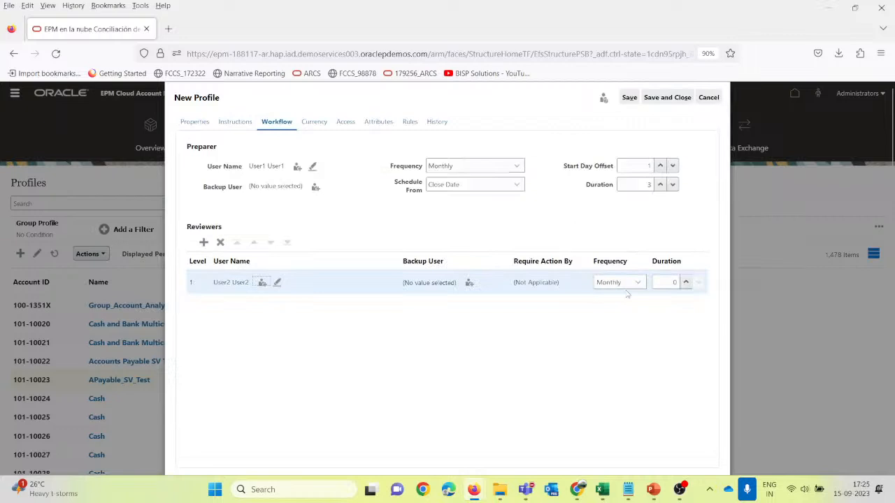
click(686, 279)
click(686, 279)
Step: Set the currency rate type to Accounting and disable the Entered and Reporting currencies
click(316, 124)
click(270, 181)
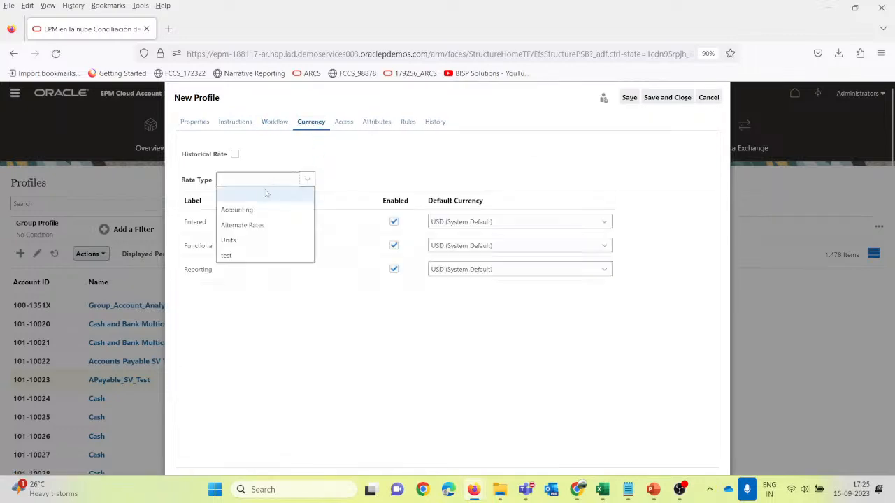
click(251, 212)
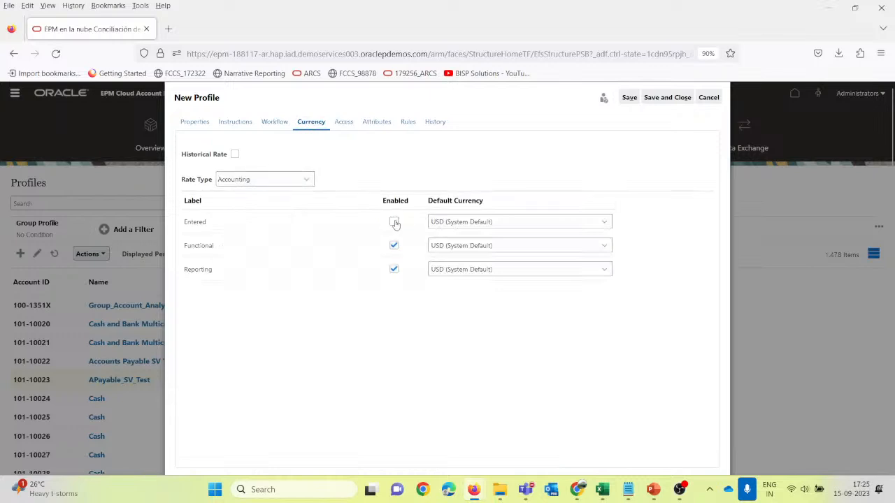
click(394, 222)
click(395, 270)
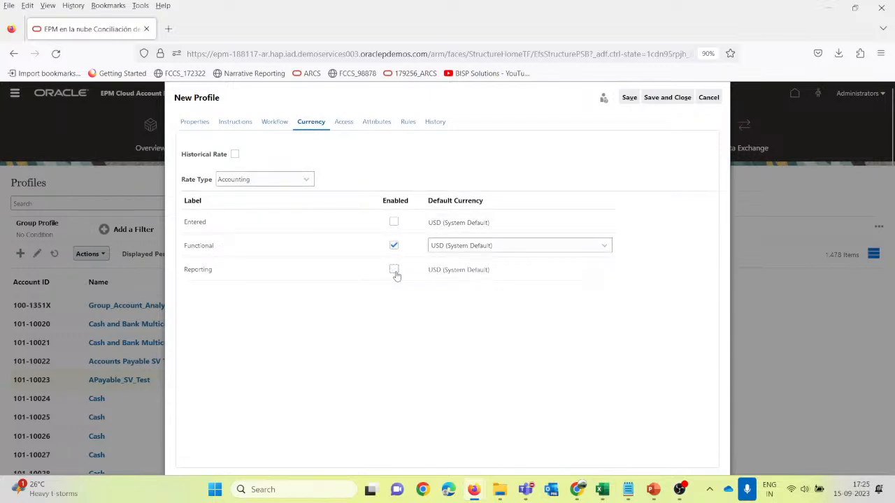
Step: Start a new rule for the profile using the Auto Approve Reconciliation rule type
click(374, 123)
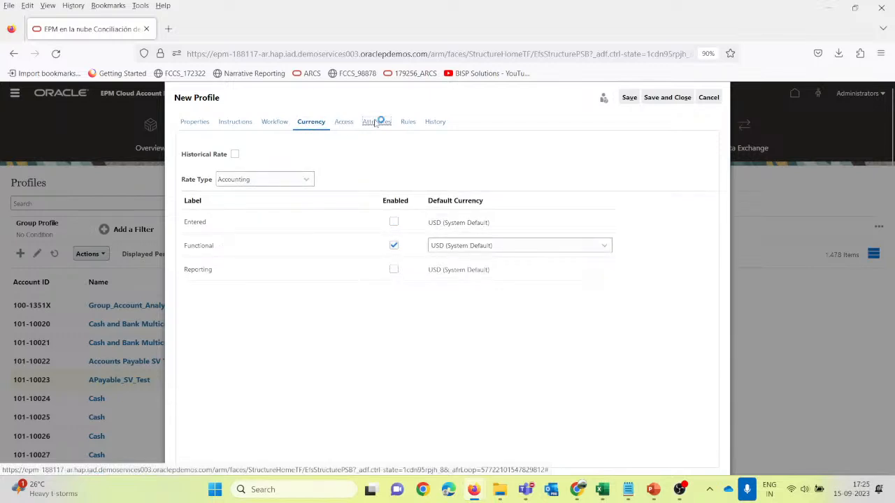
click(407, 124)
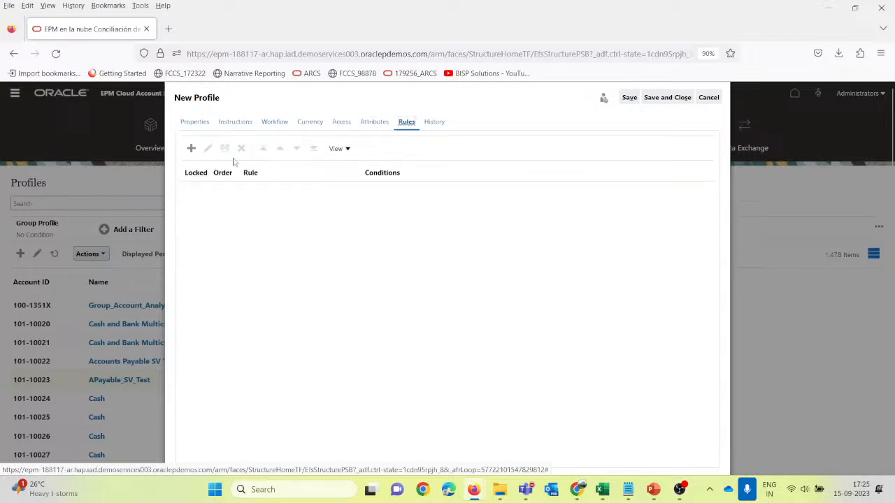
click(191, 149)
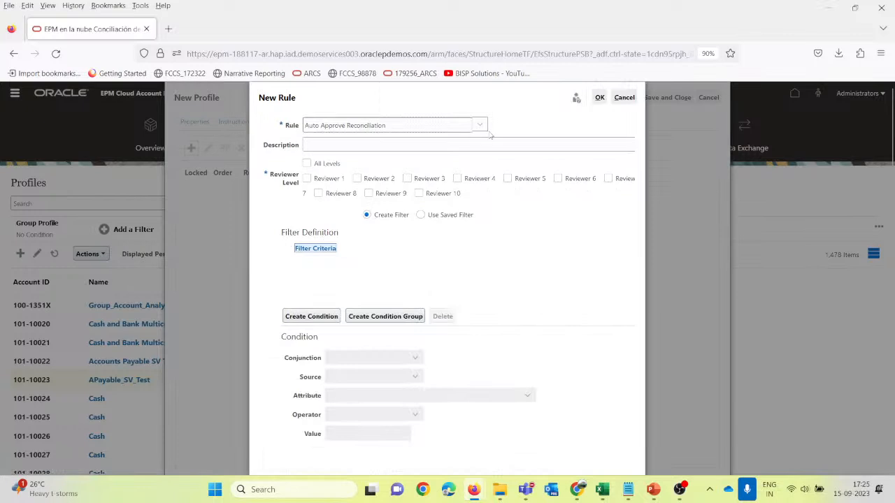
click(479, 126)
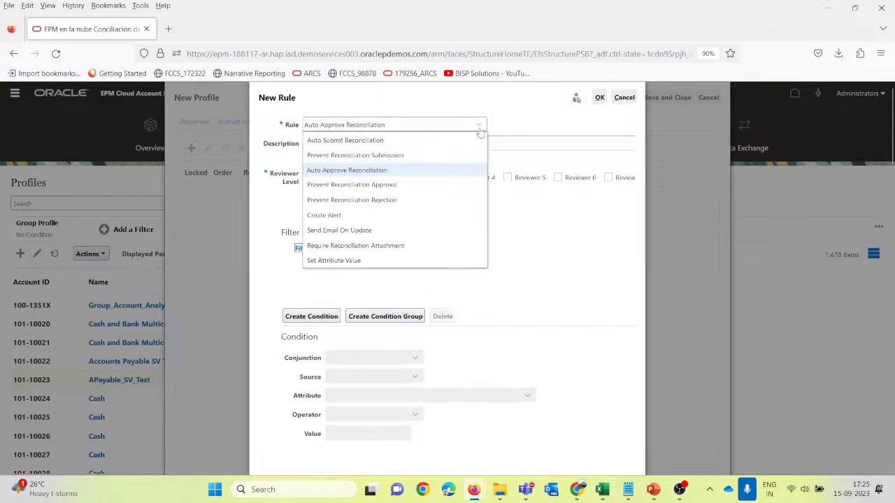
click(388, 173)
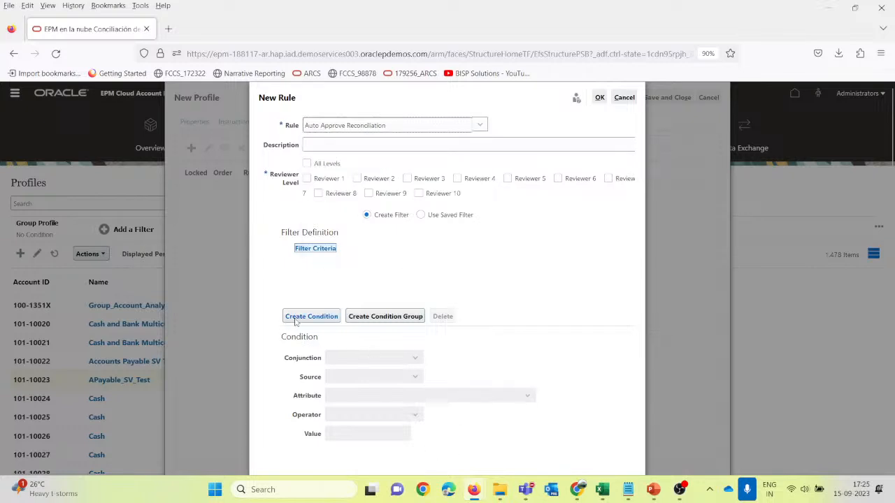
Step: Add a condition to the rule's filter criteria and set its attribute to Risk Rating
click(310, 319)
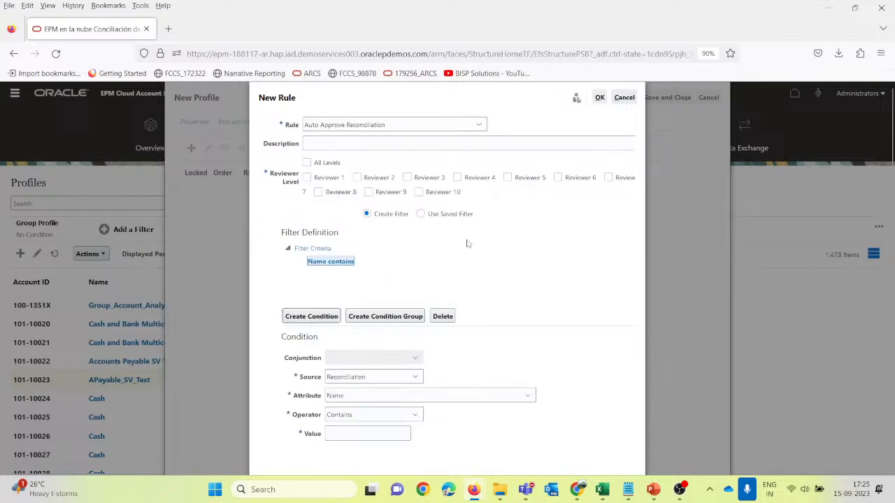
scroll(381, 391, down, 1)
click(376, 381)
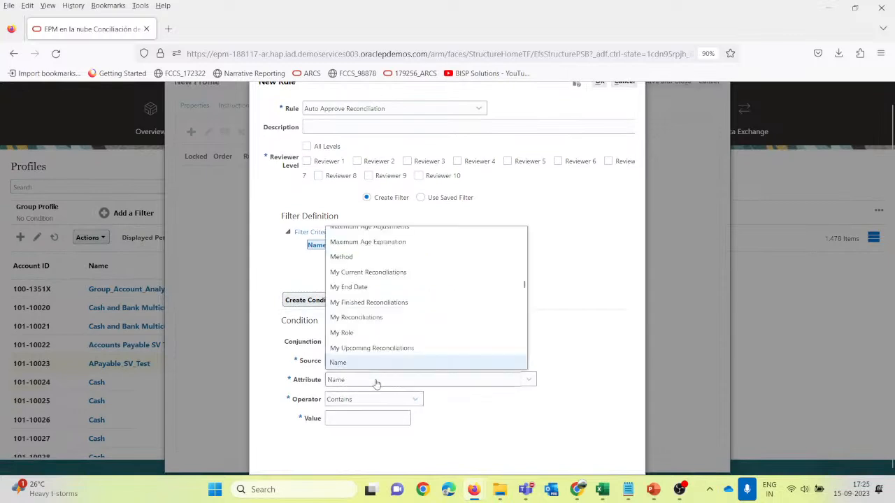
scroll(385, 312, down, 5)
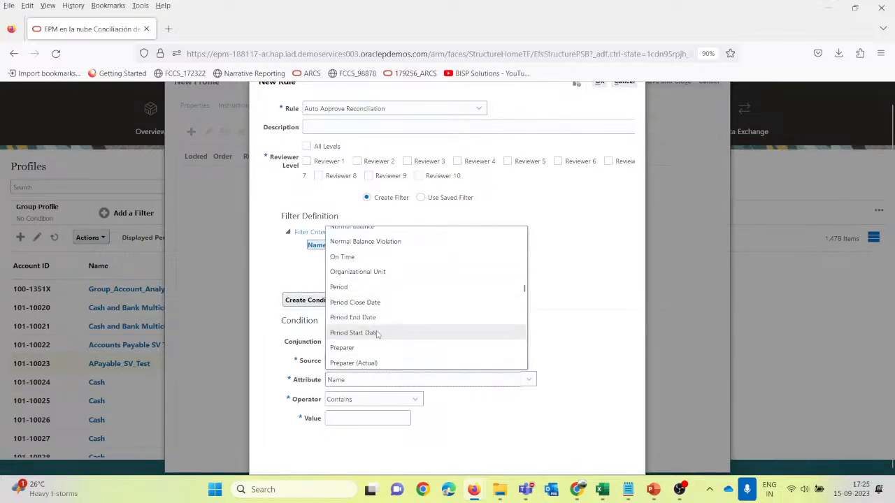
scroll(377, 335, down, 3)
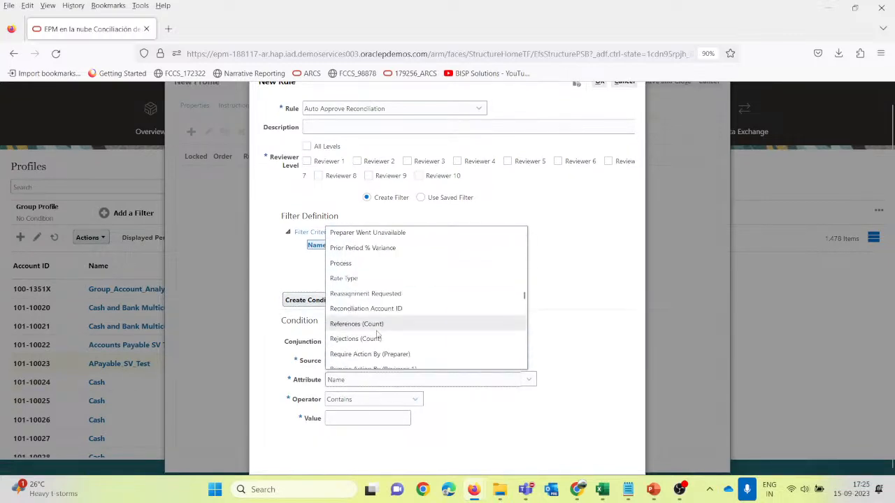
key(i)
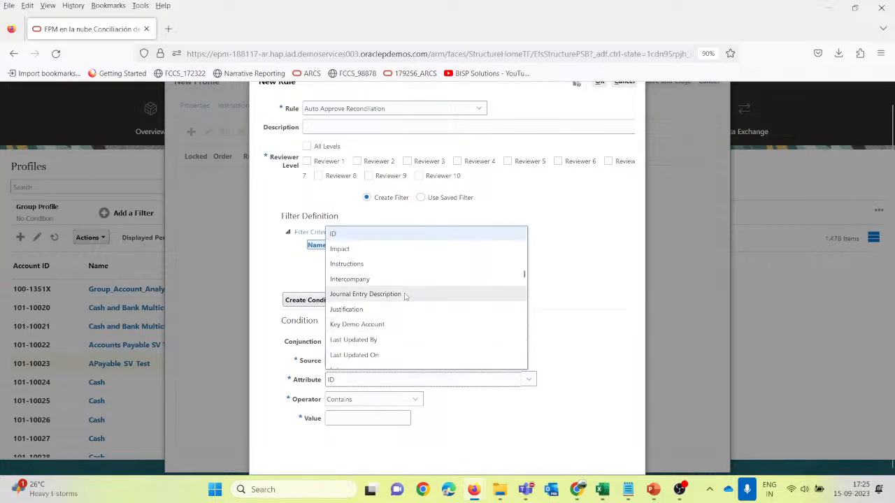
key(r)
scroll(385, 349, down, 2)
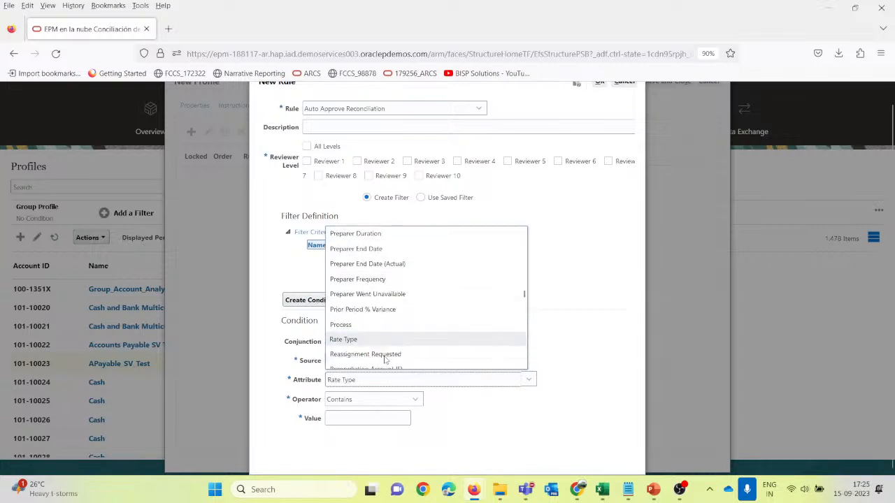
scroll(383, 323, down, 5)
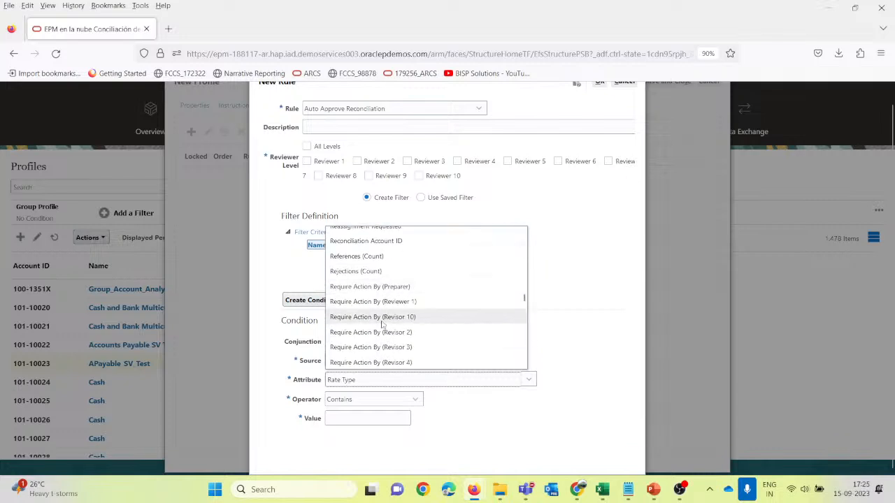
scroll(383, 324, down, 6)
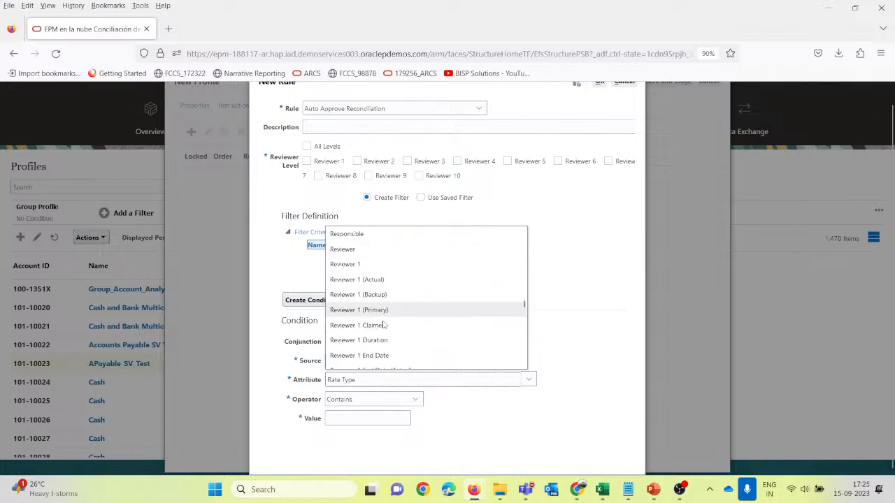
scroll(383, 324, down, 10)
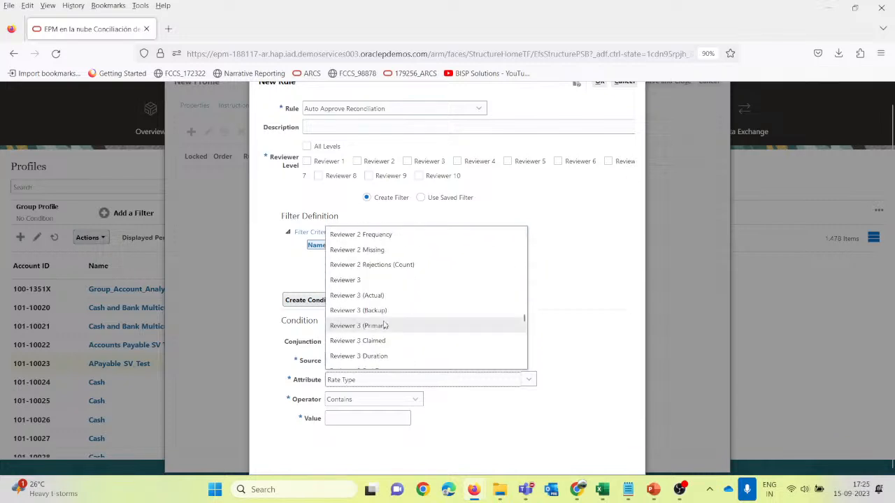
scroll(384, 325, down, 12)
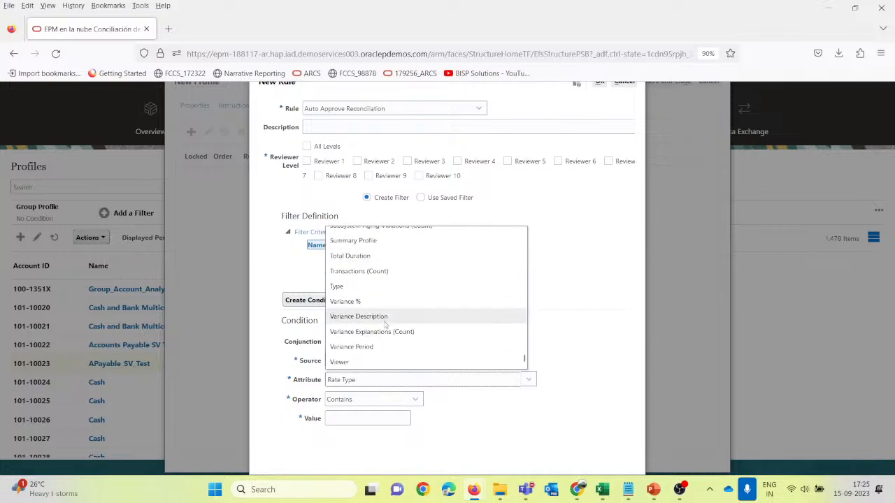
scroll(384, 324, up, 2)
scroll(384, 323, up, 6)
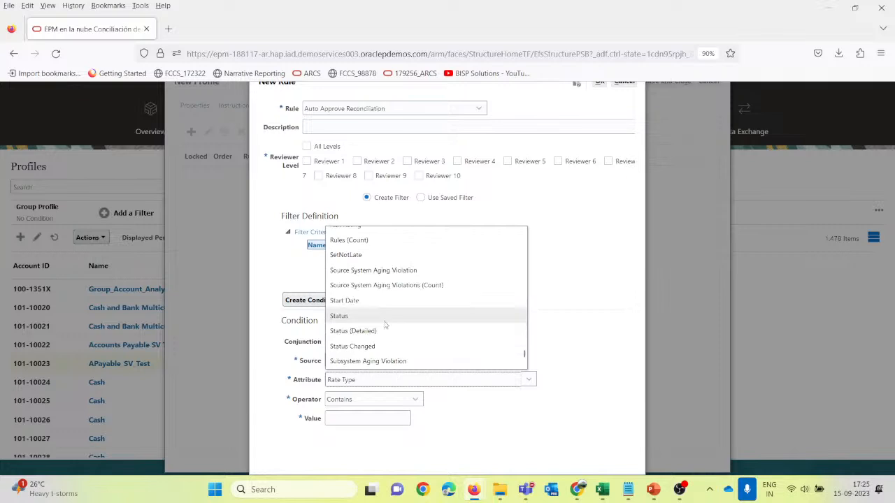
click(378, 275)
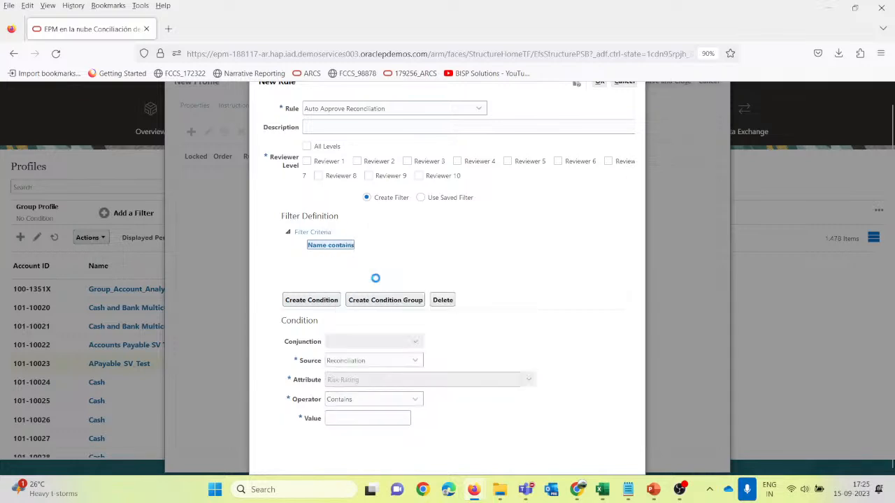
Step: Set the Risk Rating condition's value to Medium
click(414, 419)
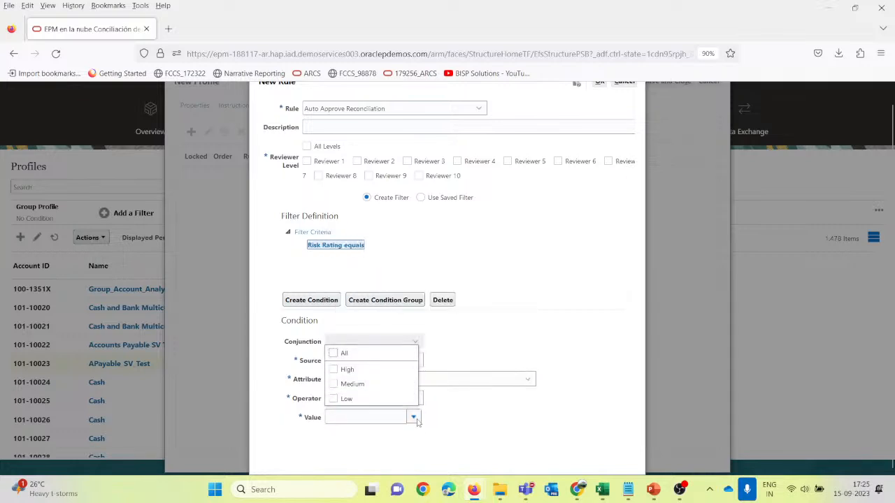
click(335, 385)
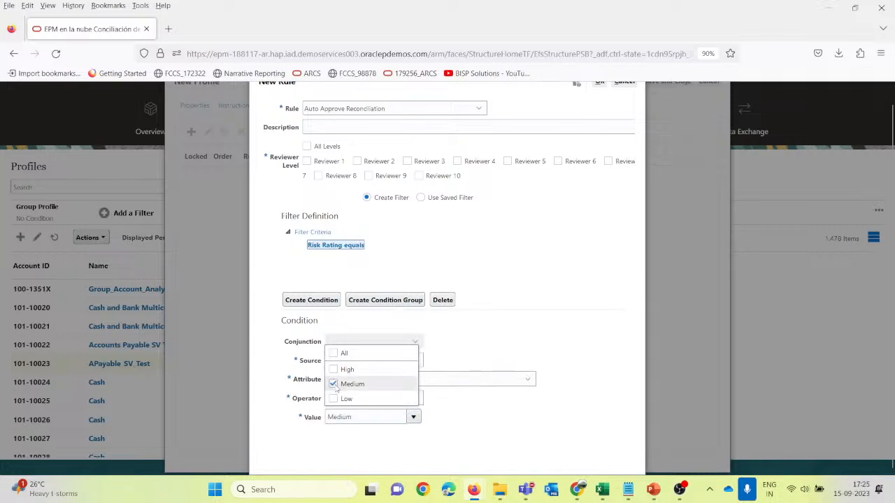
click(545, 340)
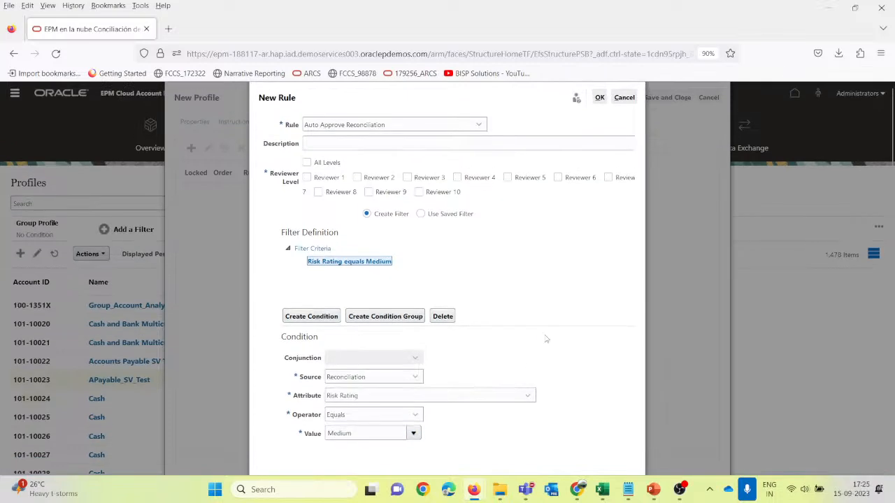
Step: Assign the rule to the Reviewer 1 level and add it to the profile
click(600, 98)
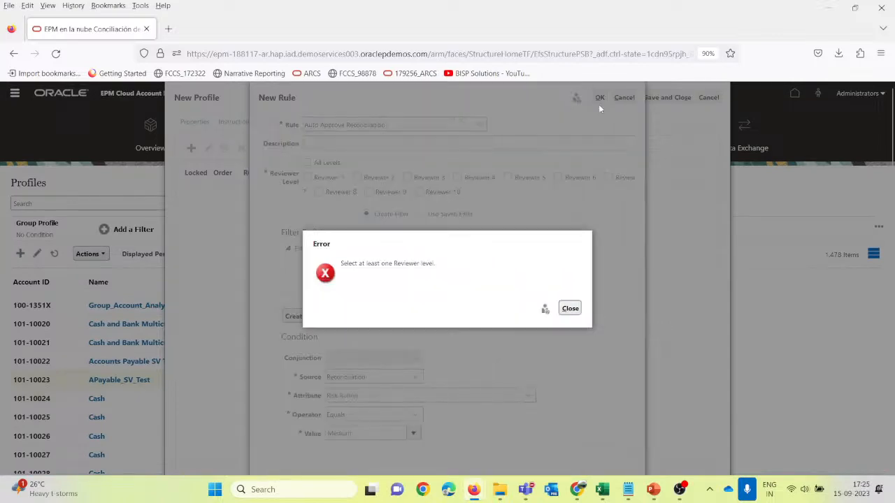
click(570, 309)
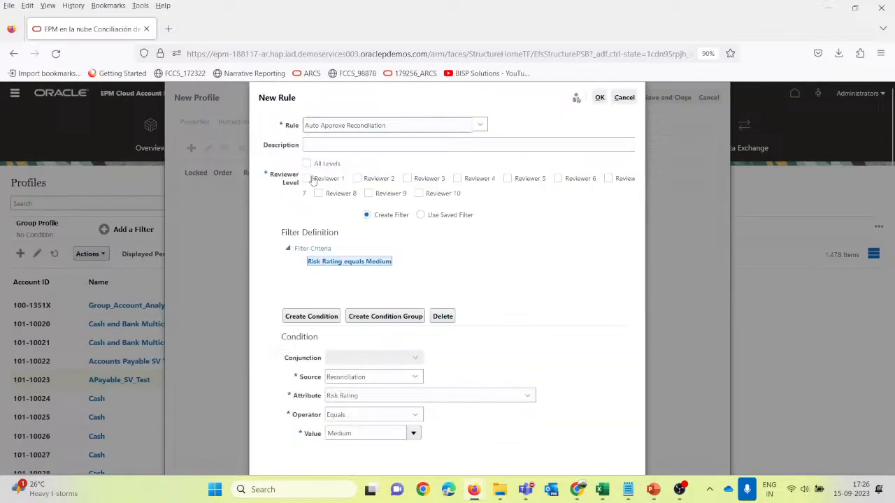
click(306, 178)
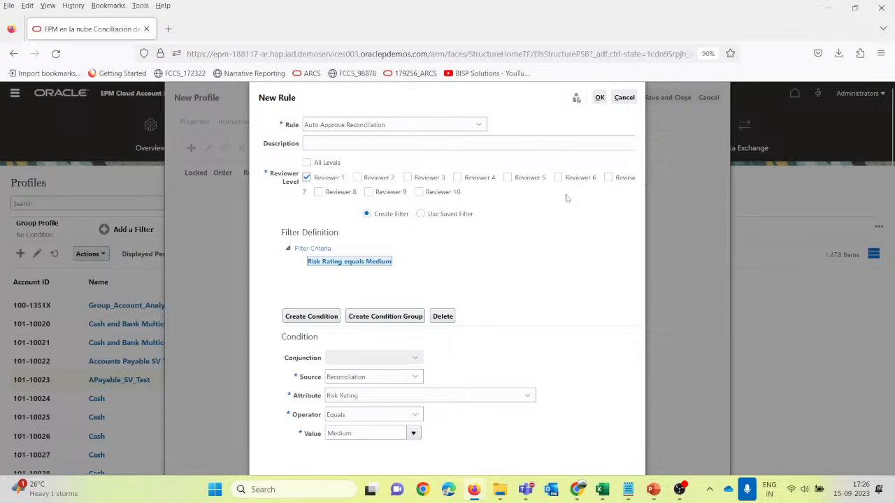
click(599, 97)
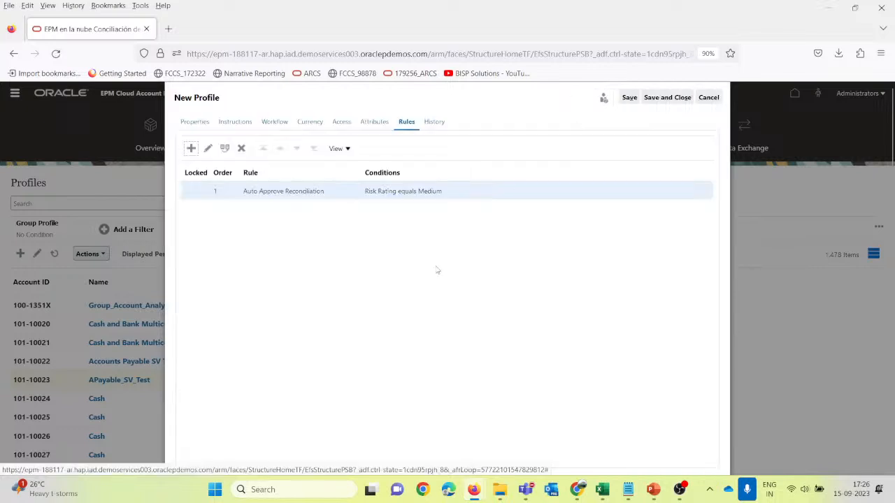
Step: Try to save the new profile
click(629, 97)
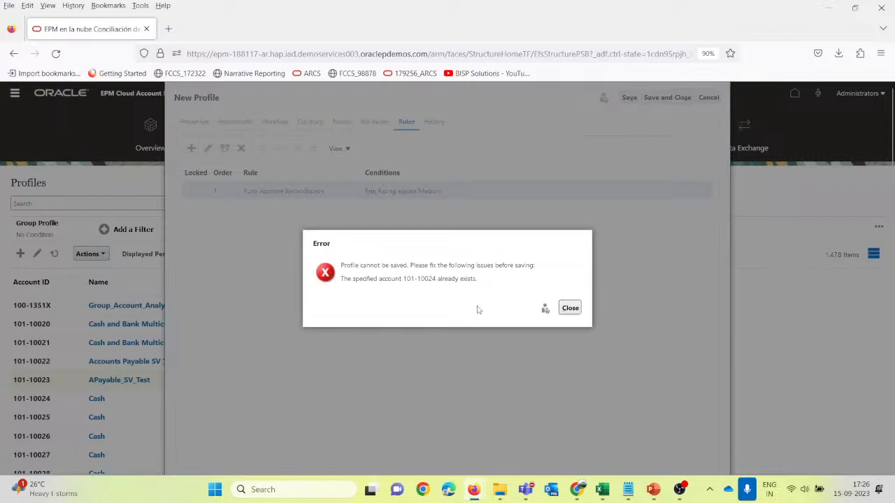
click(568, 311)
click(568, 309)
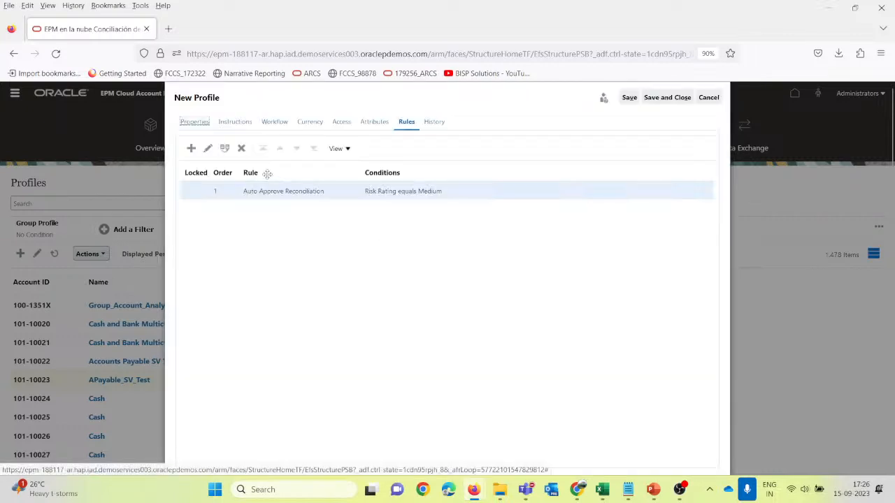
Step: Set the second segment of the profile's account ID to 10019, and save and close the profile
click(190, 148)
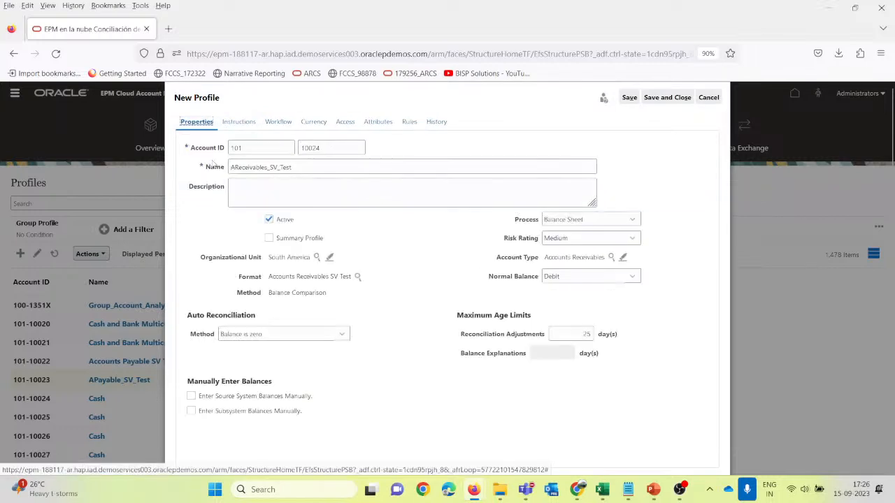
click(323, 148)
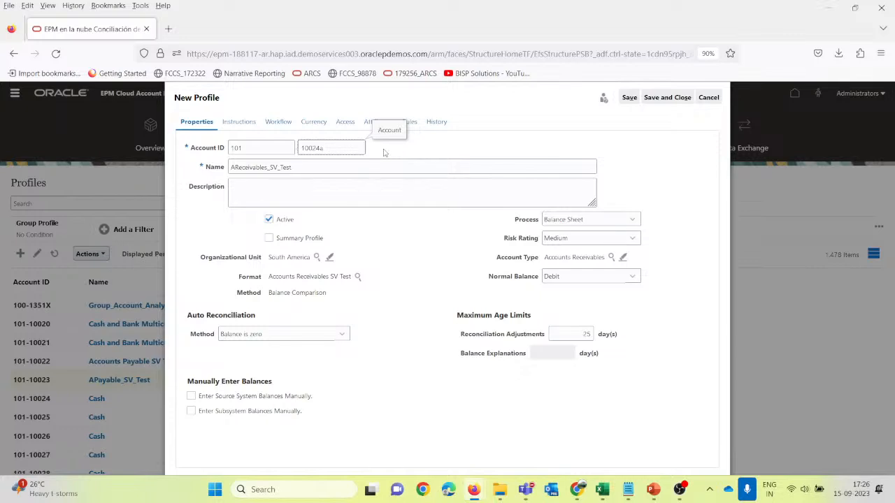
key(BackSpace)
key(BackSpace)
key(BackSpace)
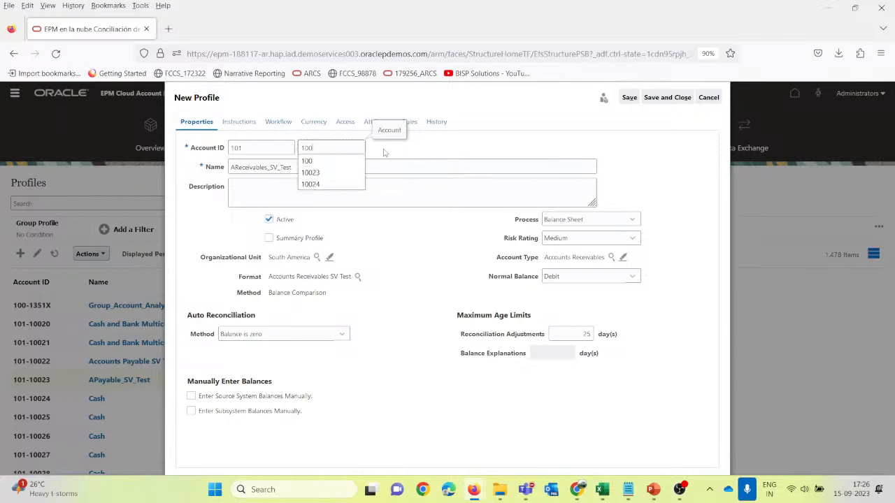
key(BackSpace)
text(01)
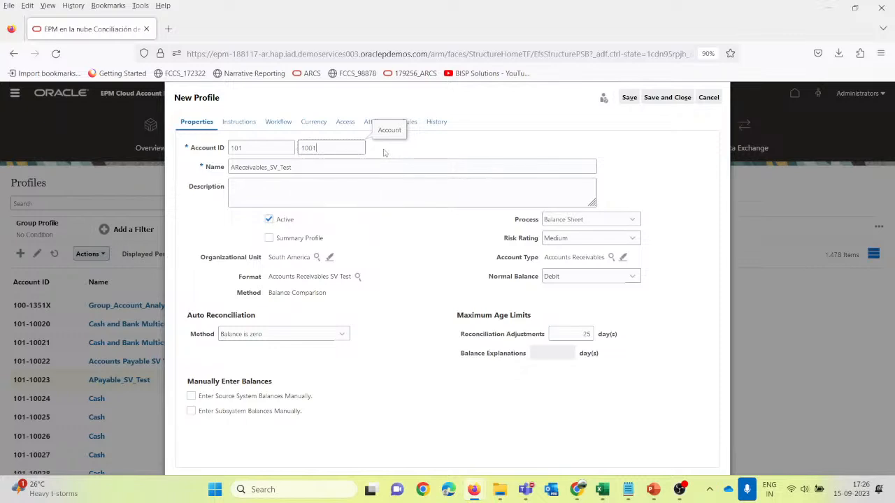
text(9)
key(Tab)
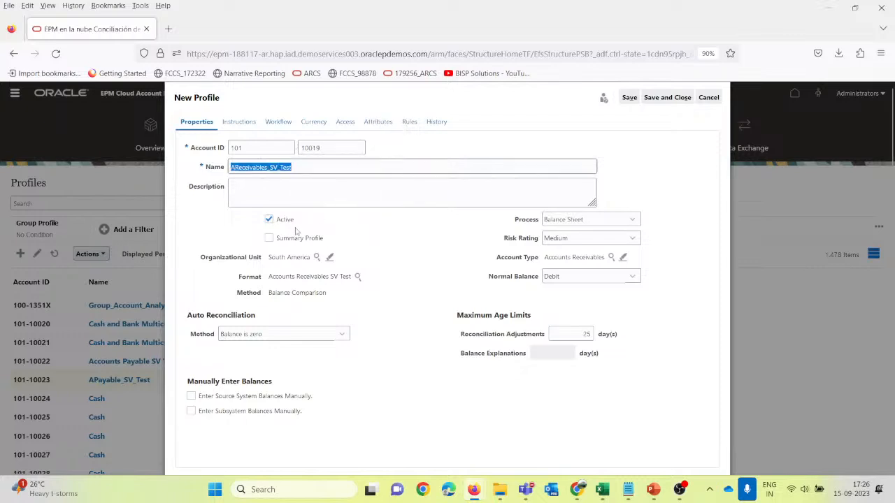
click(667, 98)
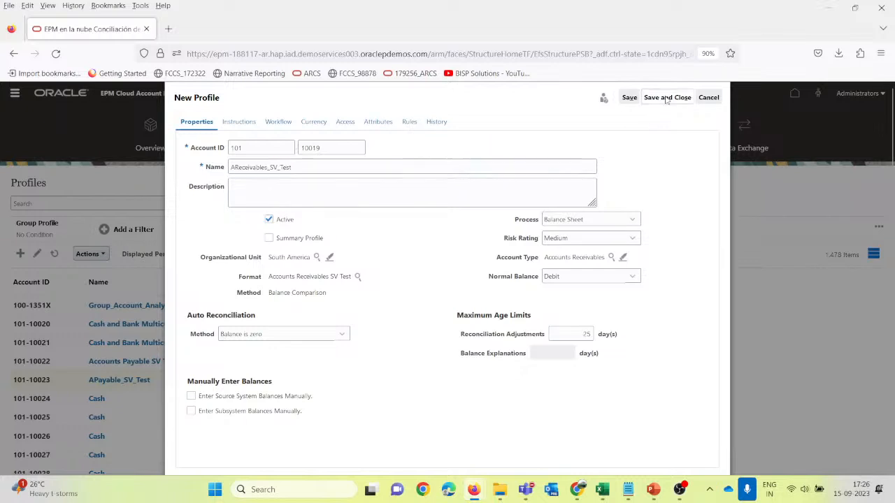
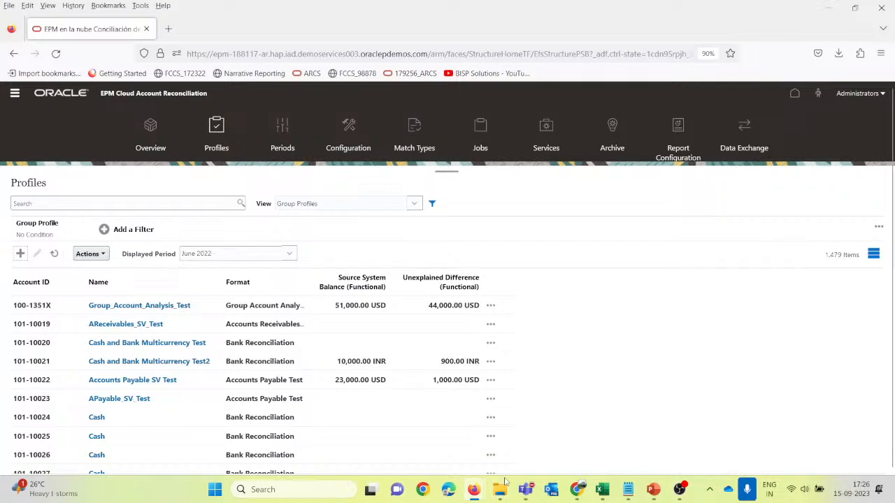
Step: Switch to the Webinar folder in File Explorer and duplicate the 101-10022_AP_Source file
mouse_move(498, 496)
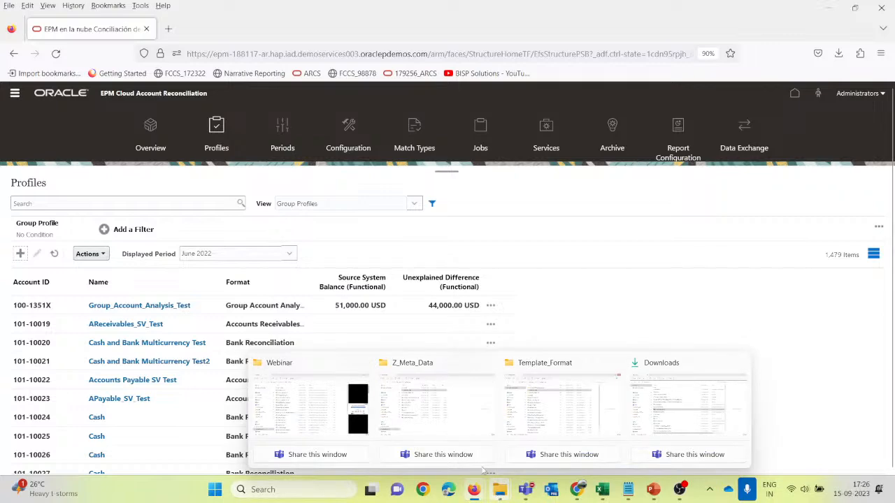
click(322, 411)
click(256, 148)
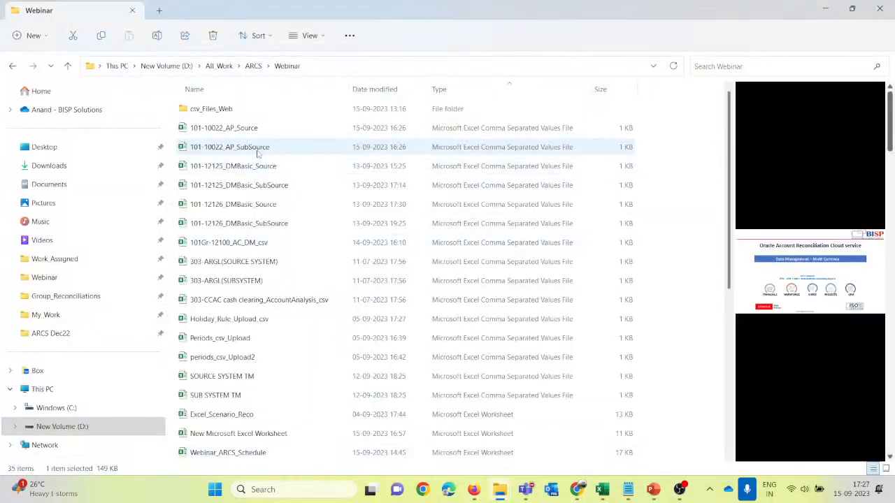
key(Up)
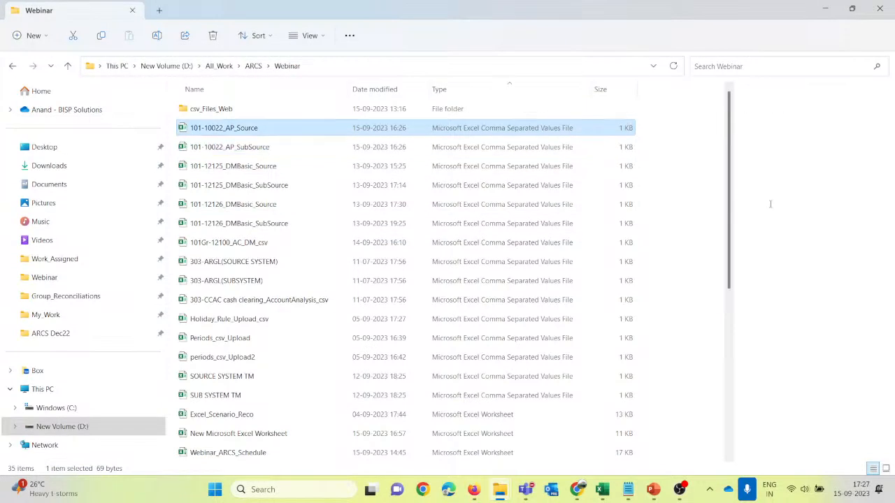
key(ctrl+c)
key(ctrl+v)
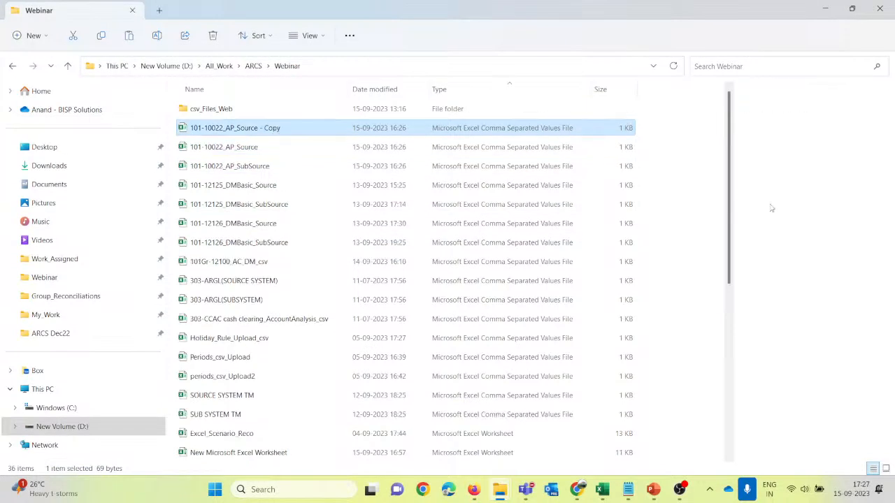
Step: Rename the copied file as 101-10023_AP_Source and check its account ID against the profile list in the browser
key(F2)
key(End)
key(BackSpace)
key(BackSpace)
key(BackSpace)
key(BackSpace)
key(BackSpace)
key(BackSpace)
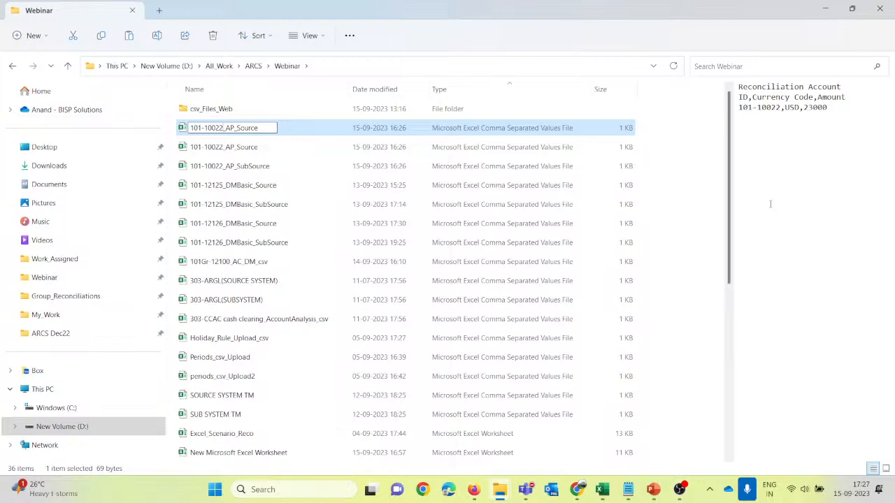
key(BackSpace)
text(3)
key(Return)
key(alt+Tab)
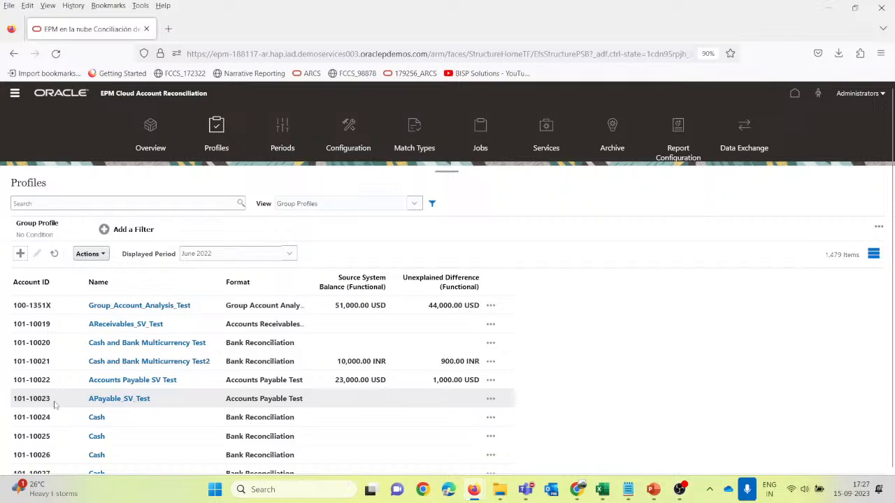
key(alt+Tab)
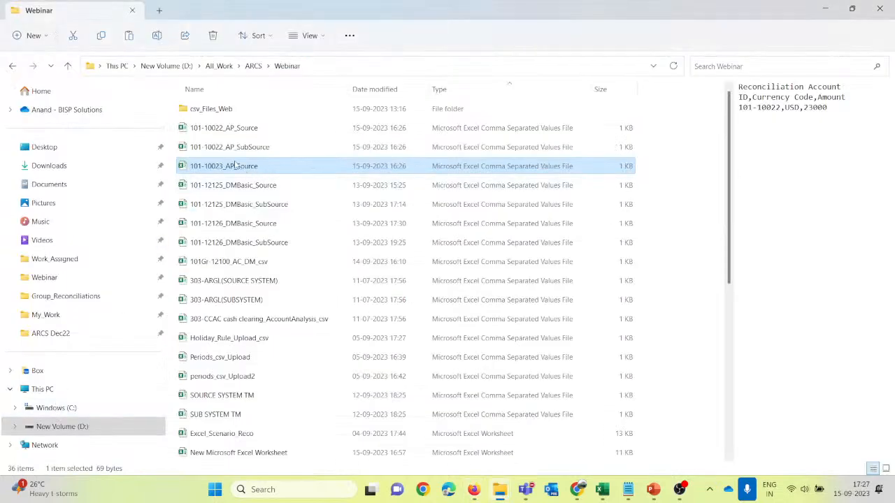
Step: Open 101-10023_AP_Source in Excel, widen the first column and set the reconciliation account ID to 101-10023
key(alt+Tab)
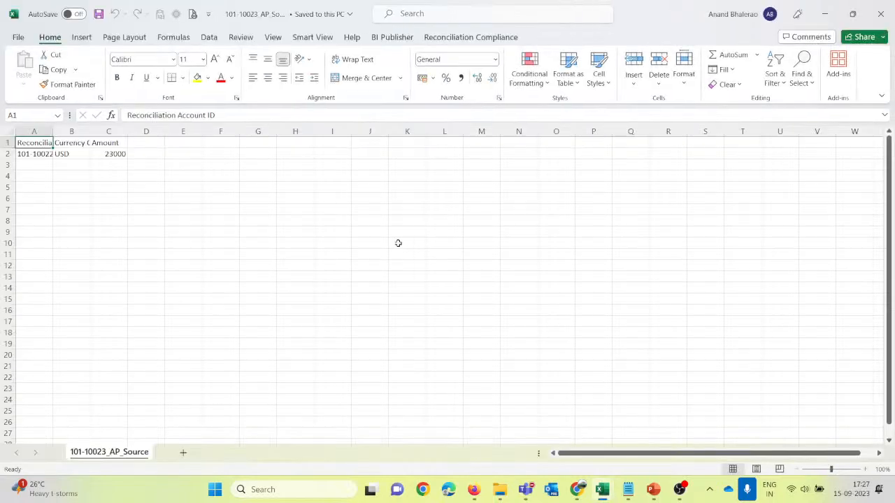
click(113, 155)
drag(52, 132, 63, 132)
click(49, 155)
key(F2)
key(BackSpace)
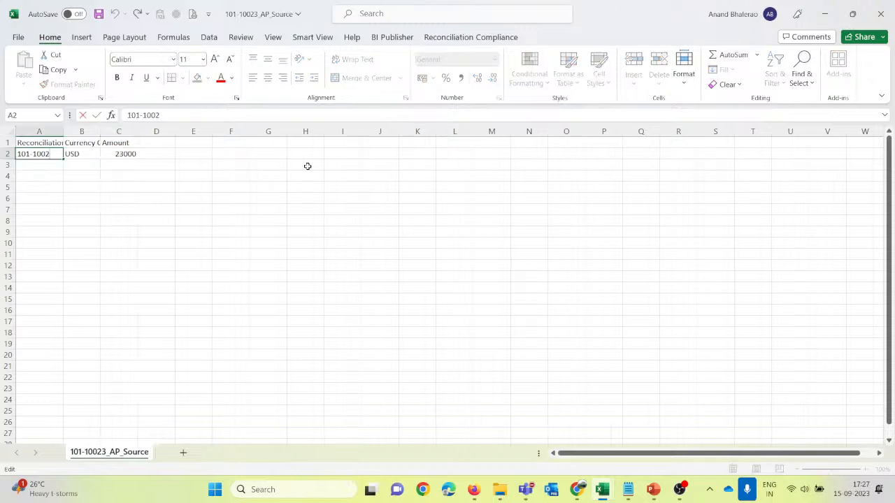
text(3)
key(Return)
key(Up)
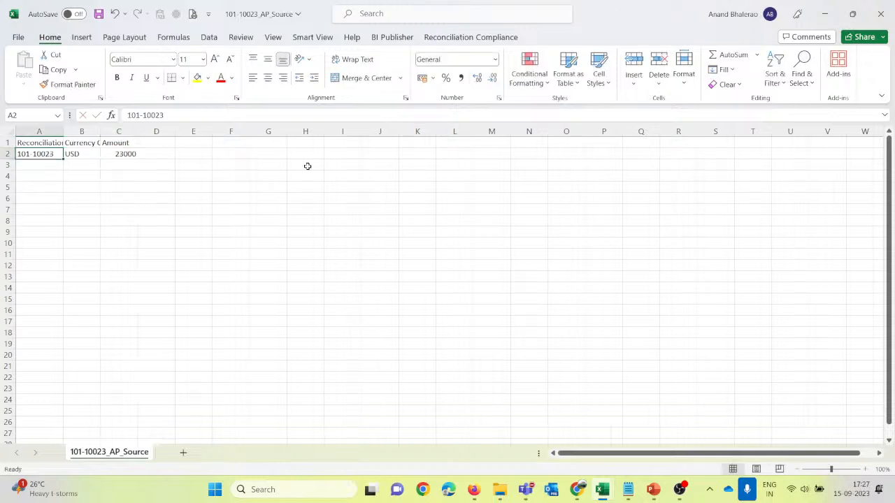
Step: Set the amount in 101-10023_AP_Source to 7000, then save and close the file
key(Right)
key(Right)
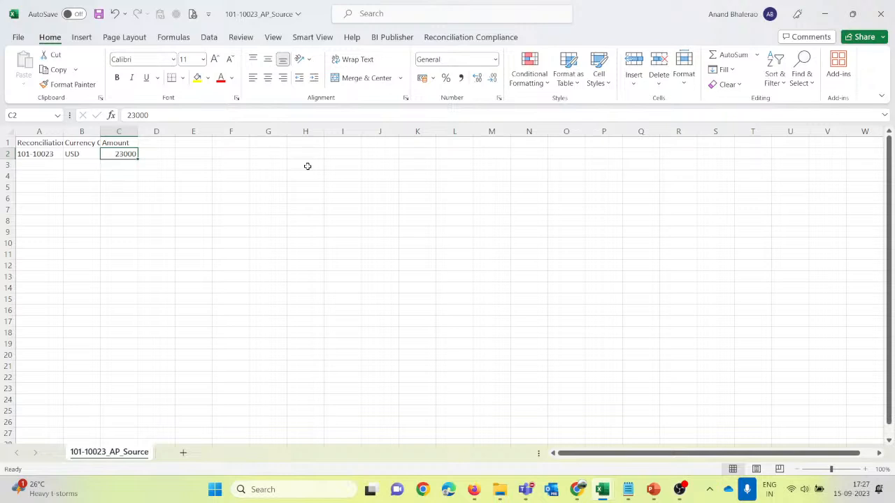
text(700)
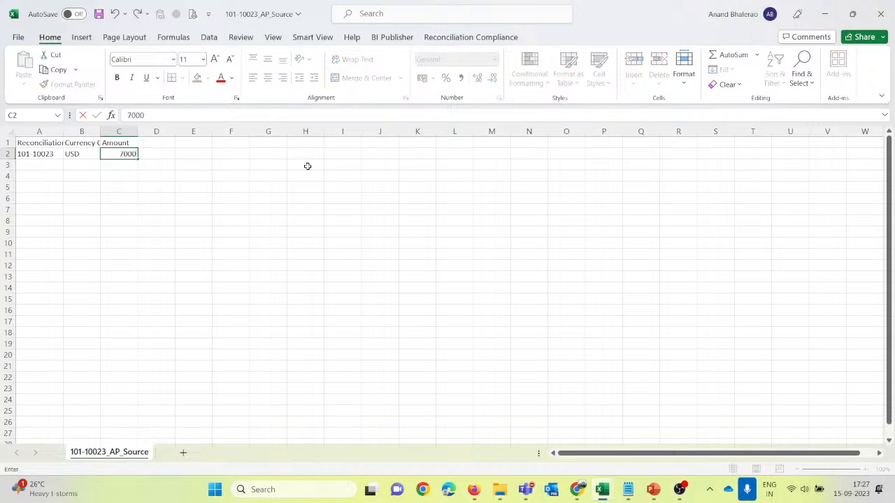
key(Return)
key(Up)
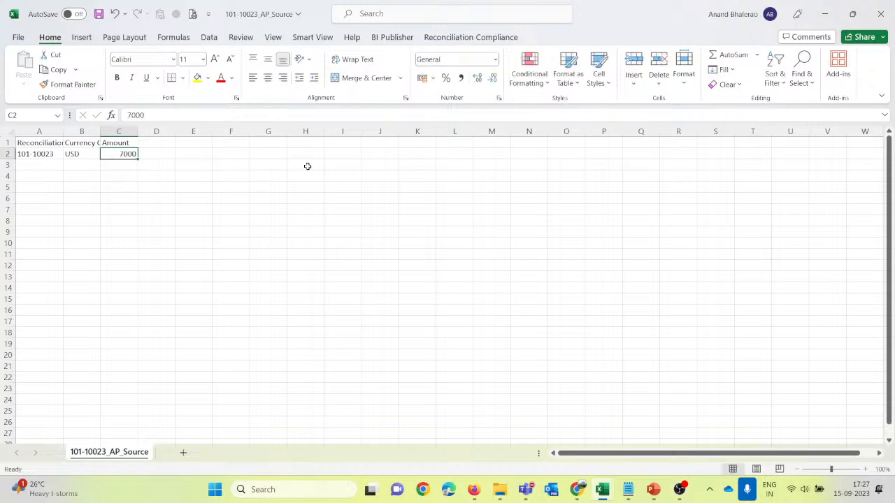
click(98, 14)
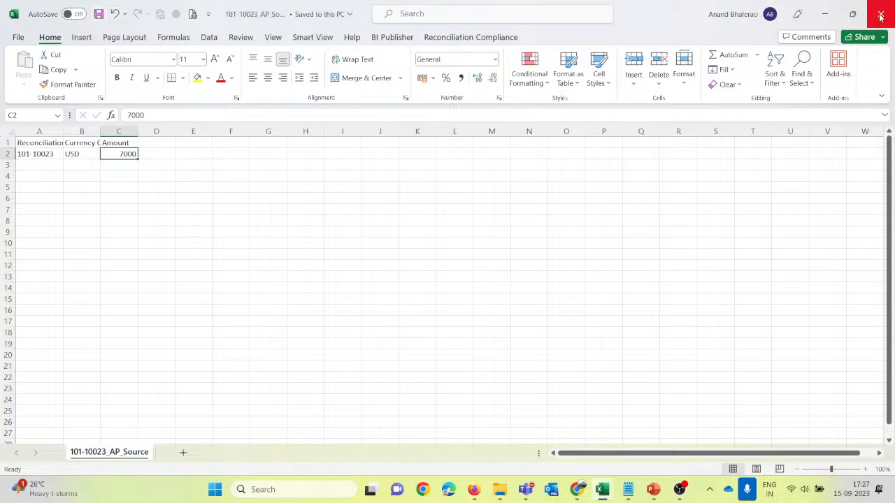
click(880, 17)
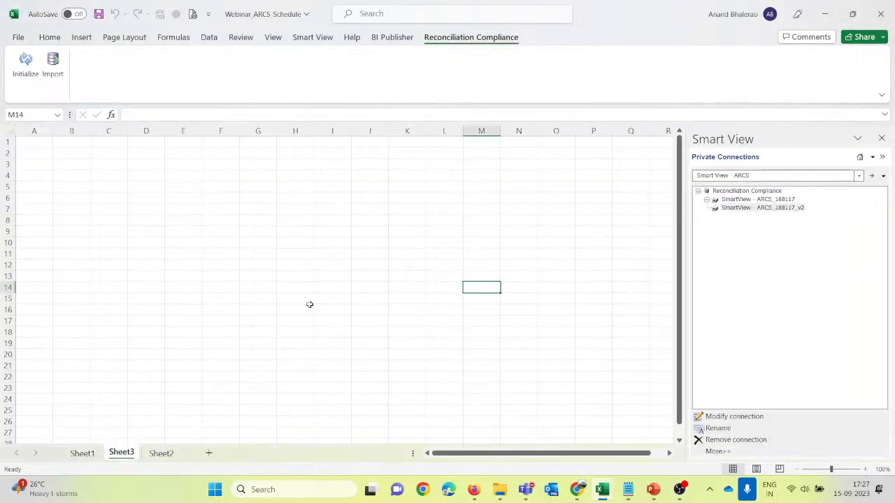
Step: Duplicate 101-10023_AP_Source in the Webinar folder and name the copy 101-10023_AP_SubSource
key(alt+Tab)
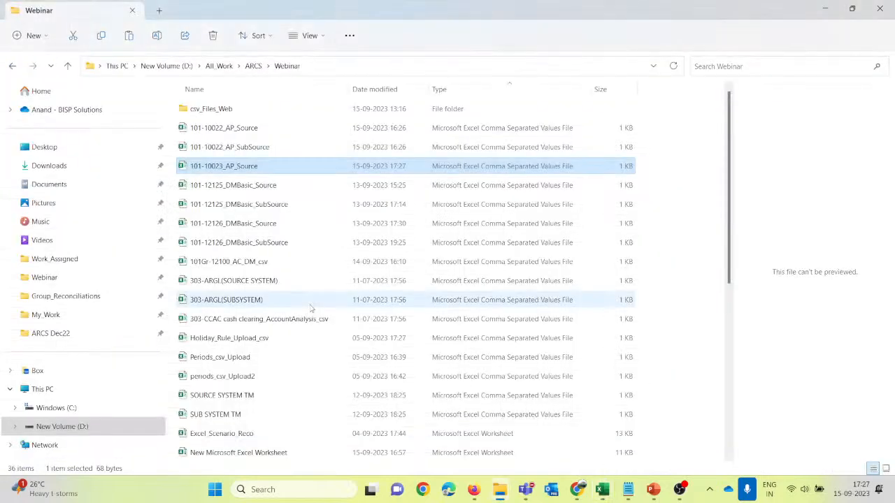
key(ctrl+v)
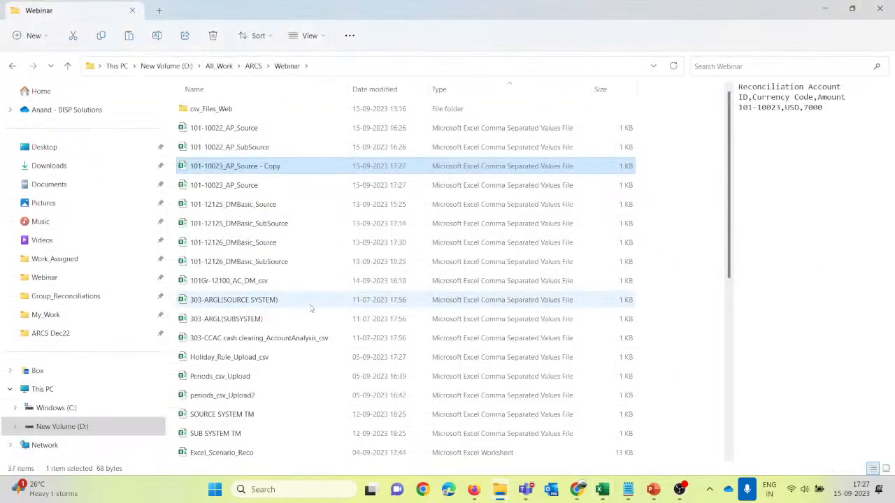
key(F2)
key(BackSpace)
key(BackSpace)
key(BackSpace)
key(BackSpace)
key(BackSpace)
key(BackSpace)
key(BackSpace)
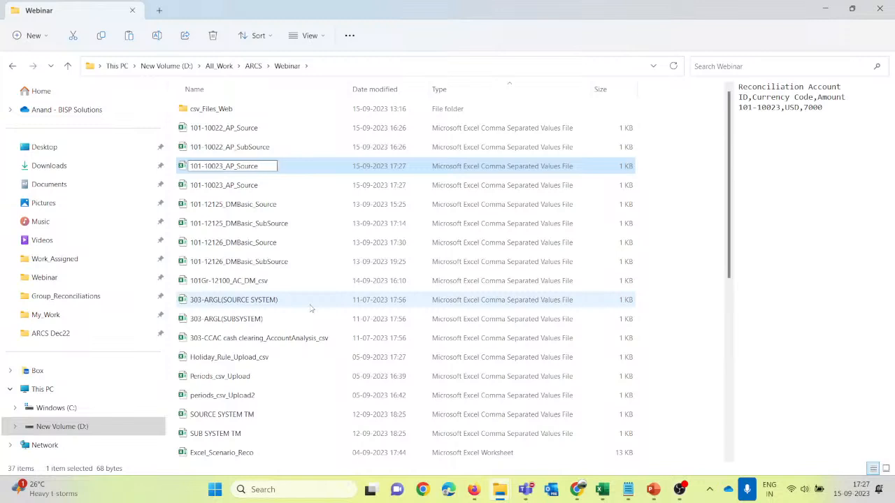
key(Left)
key(Left)
key(Left)
key(Left)
key(Left)
key(Left)
text(Sub)
key(Return)
Step: Open 101-10023_AP_SubSource in Excel, set its amount to 15000 and save the file
key(alt+Tab)
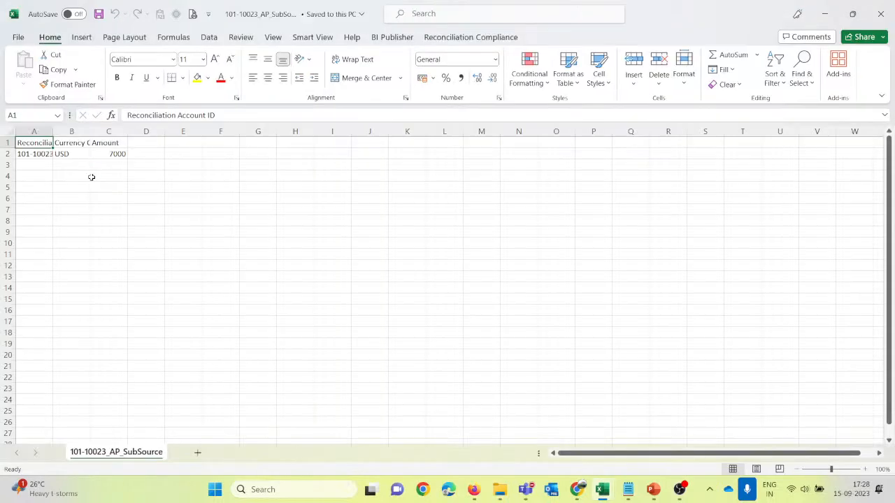
click(110, 153)
text(15000)
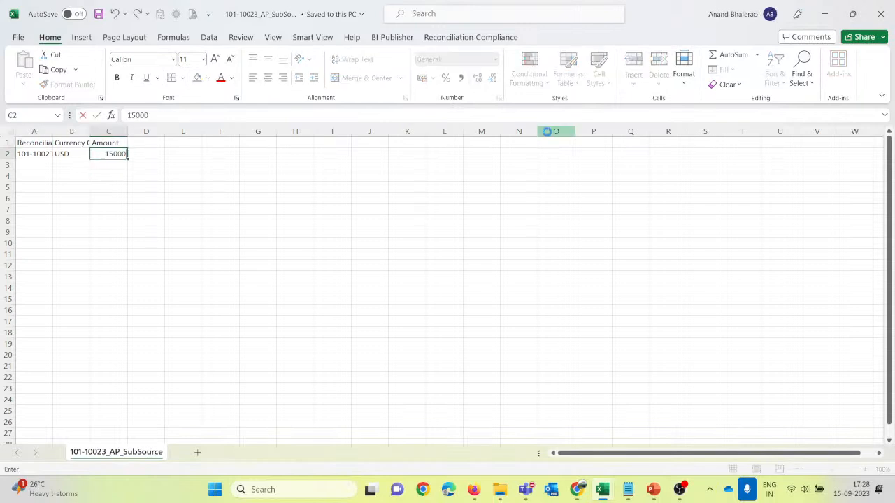
key(ctrl+Return)
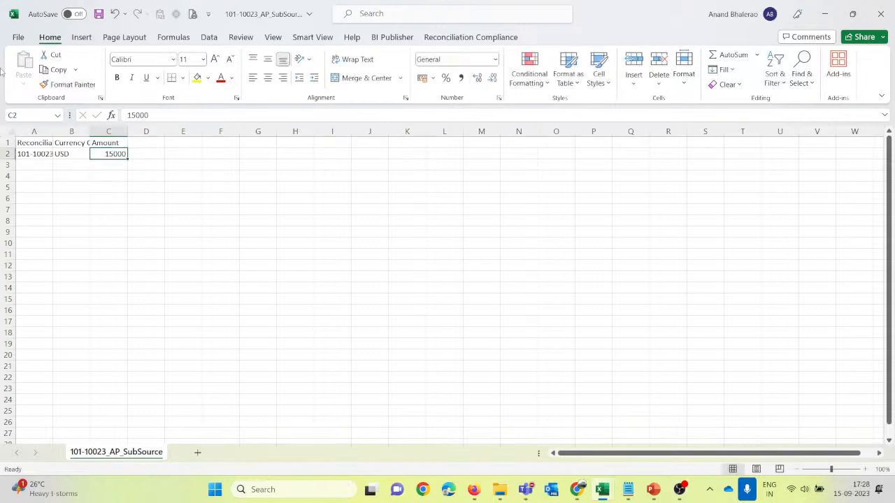
click(99, 14)
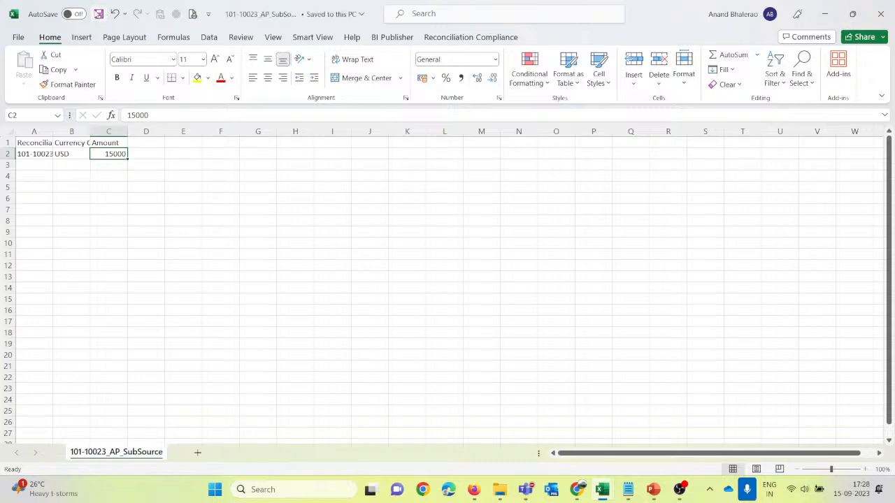
Step: Return to the Webinar folder in File Explorer and duplicate the 101-10023_AP_Source file
click(500, 492)
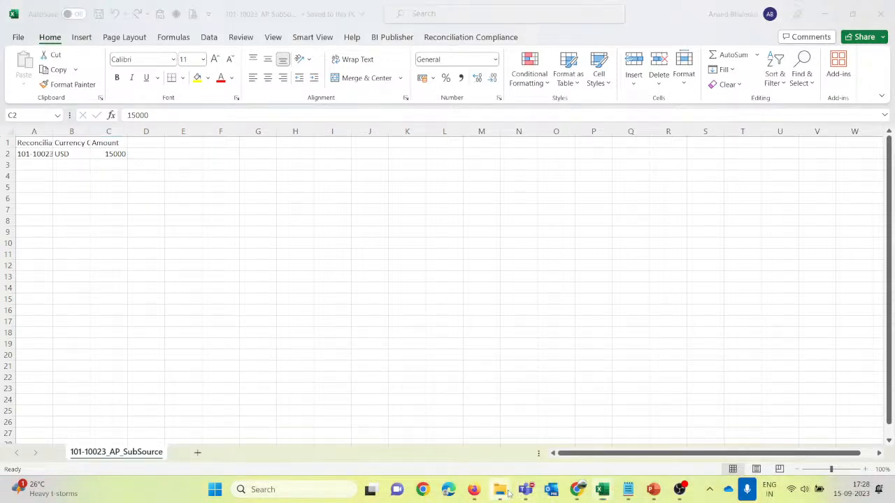
mouse_move(508, 494)
click(326, 415)
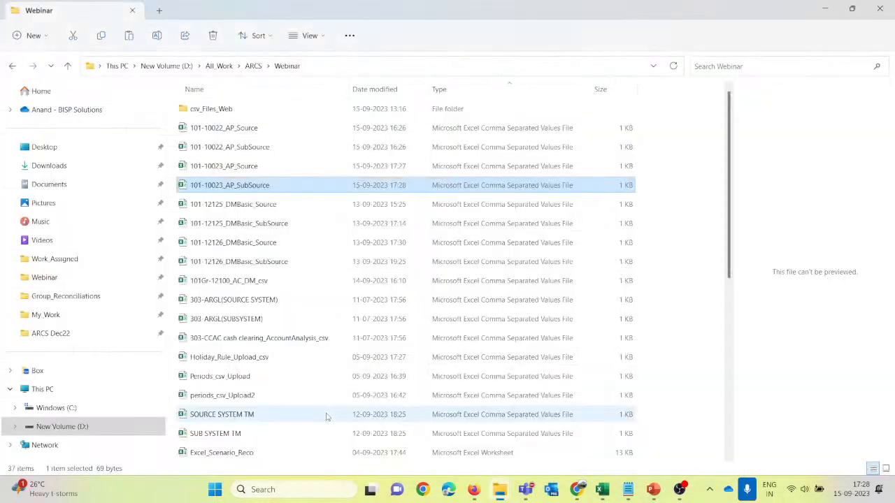
click(248, 168)
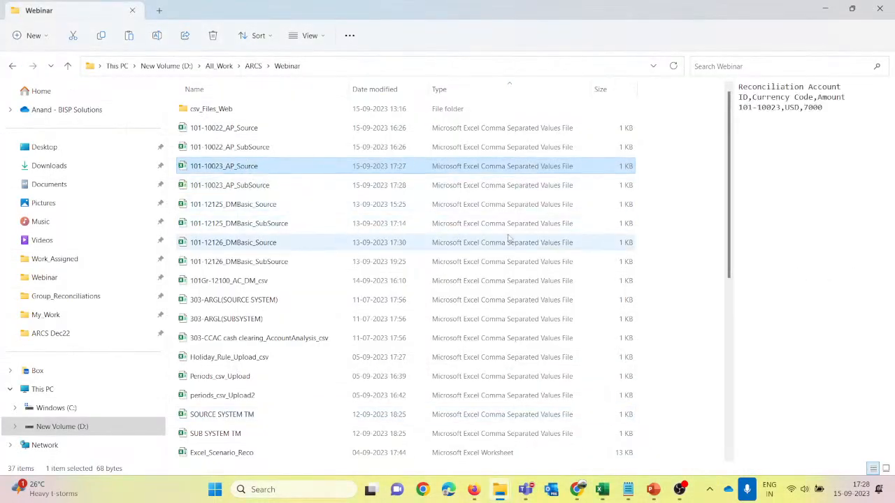
key(Down)
key(Up)
key(ctrl+c)
key(ctrl+v)
Step: Rename the new copy of the source file as 101-10019_AR_Source
key(F2)
key(End)
key(BackSpace)
key(BackSpace)
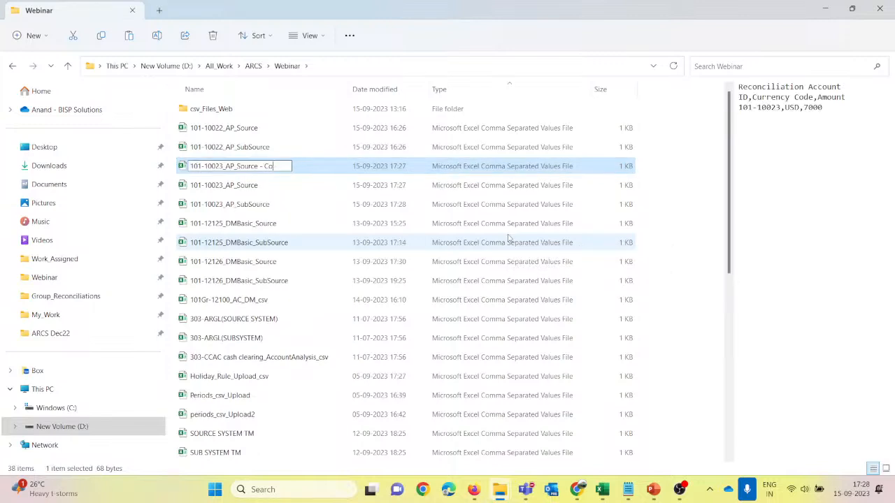
key(BackSpace)
key(BackSpace)
key(BackSpace)
key(BackSpace)
key(BackSpace)
key(Delete)
key(Delete)
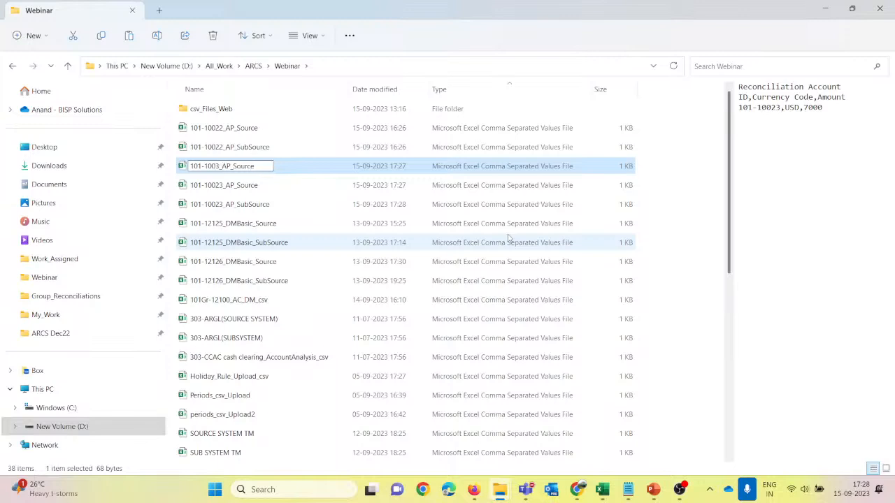
text(19)
key(Right)
key(Right)
key(Right)
key(BackSpace)
text(R)
key(Return)
Step: Open 101-10019_AR_Source in Excel, widen the first column and set the reconciliation account ID to 101-10019
key(alt+Tab)
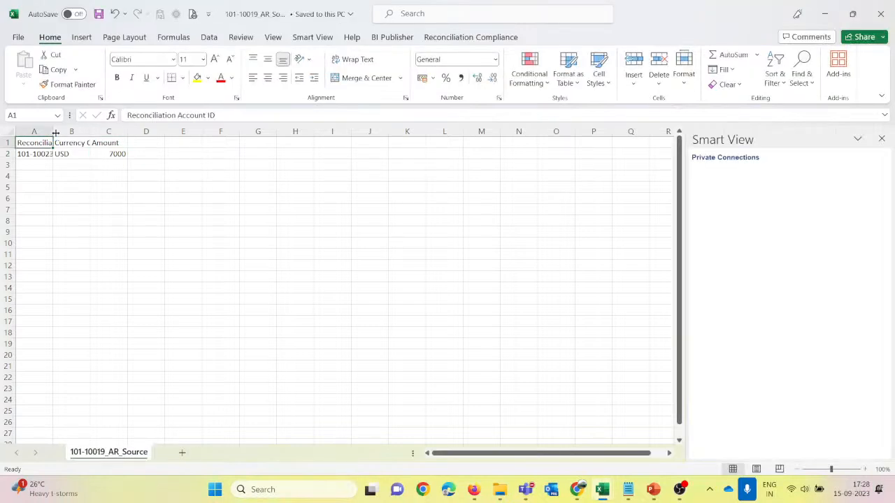
drag(55, 132, 73, 132)
click(39, 154)
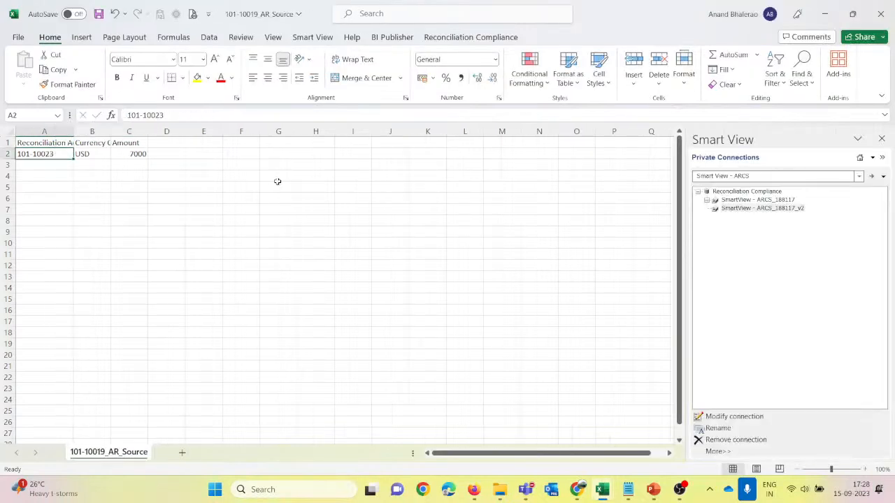
key(F2)
key(BackSpace)
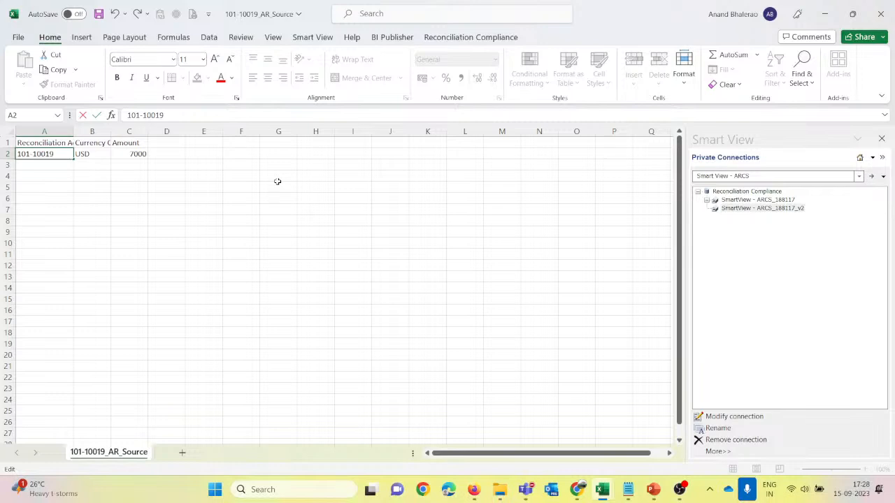
text(19)
key(Return)
key(Up)
Step: Set the amount in 101-10019_AR_Source to 1010, then save and close the file
key(Right)
key(Right)
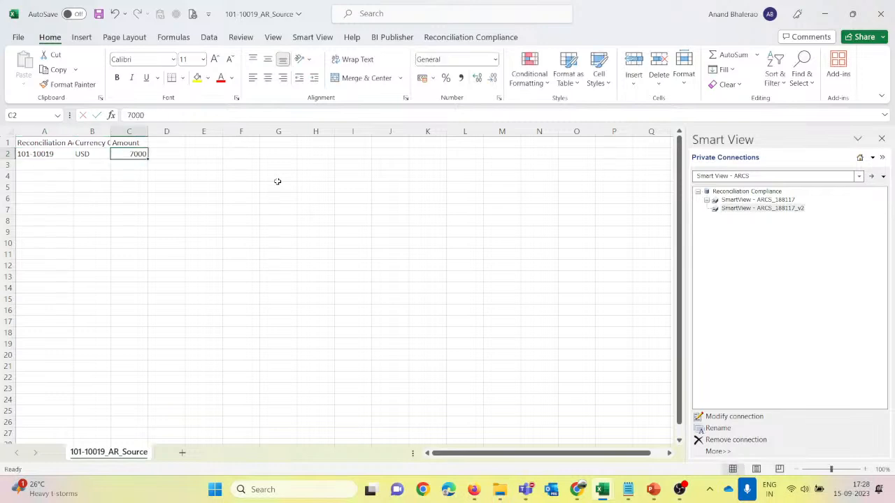
text(1)
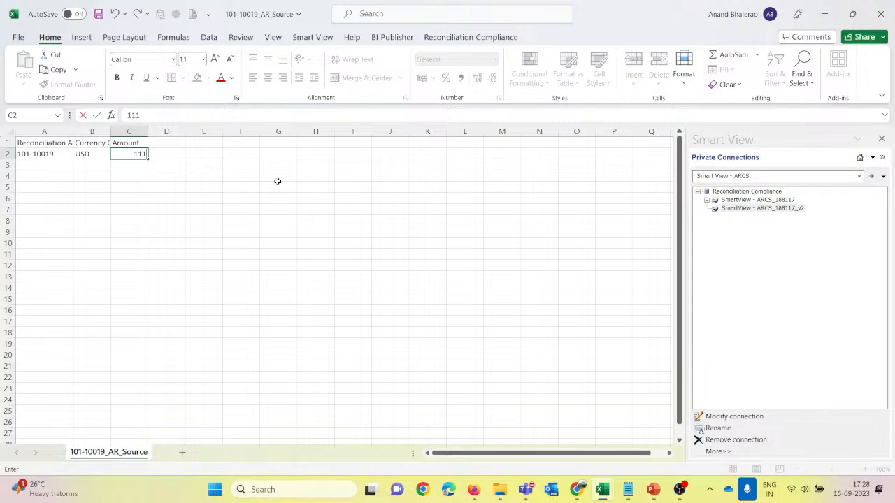
text(010)
key(Return)
key(Up)
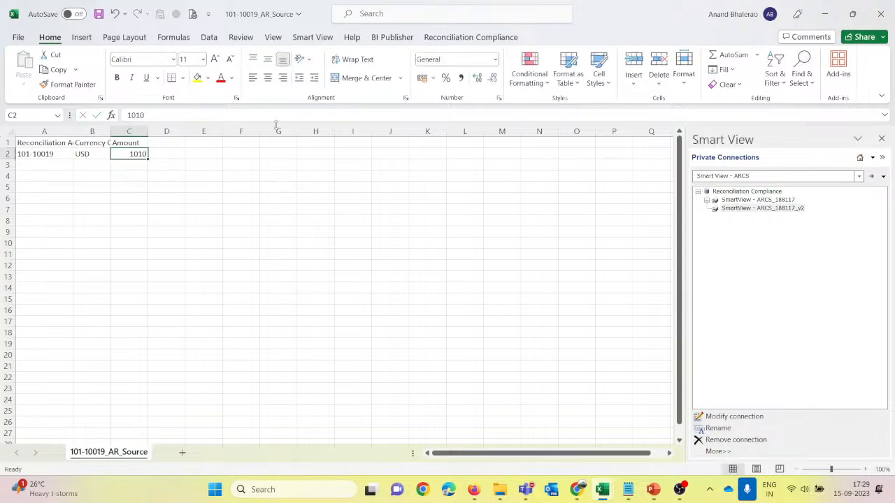
click(99, 13)
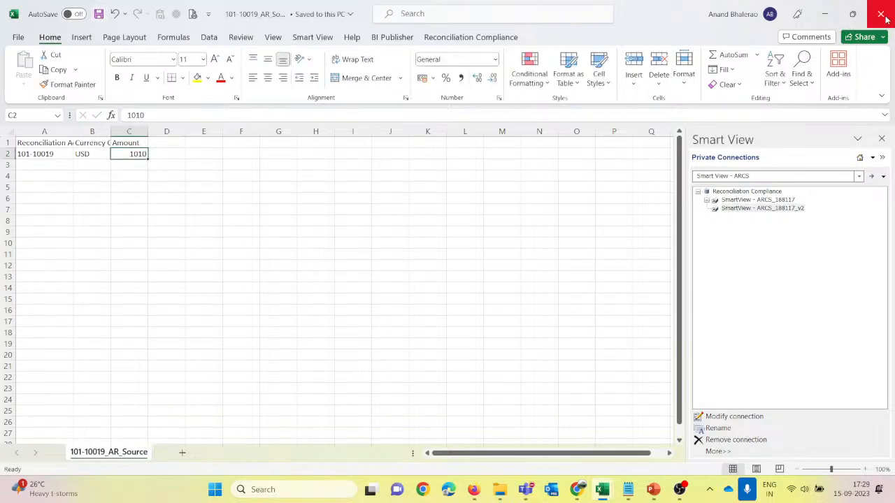
click(882, 15)
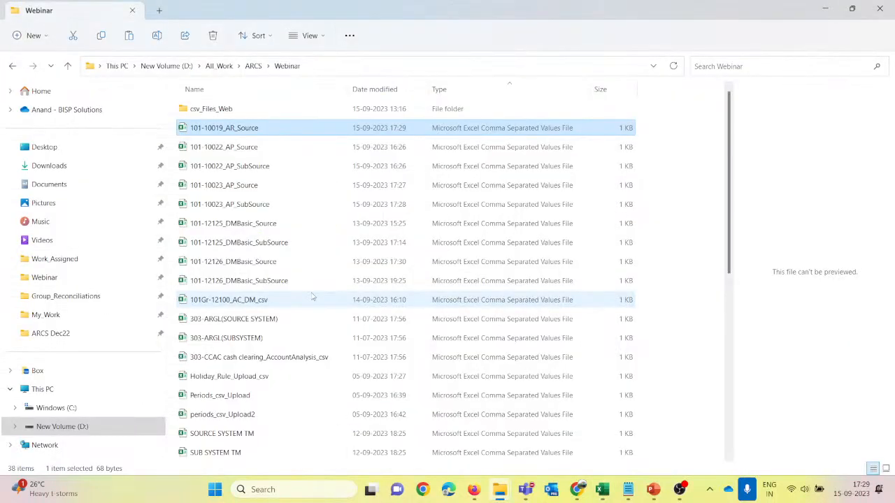
Step: Duplicate the 101-10019_AR_Source file in the Webinar folder and rename the copy as 101-10019_AR_SubSource
key(ctrl+c)
key(ctrl+v)
key(F2)
key(End)
key(BackSpace)
key(BackSpace)
key(BackSpace)
key(BackSpace)
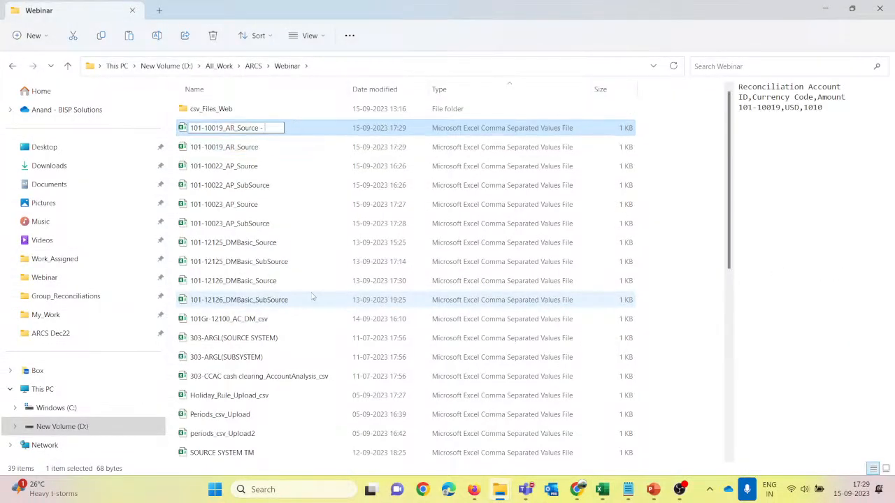
key(BackSpace)
key(BackSpace)
key(Left)
key(Left)
key(Left)
key(Left)
key(Left)
key(Left)
text(Sub)
key(Return)
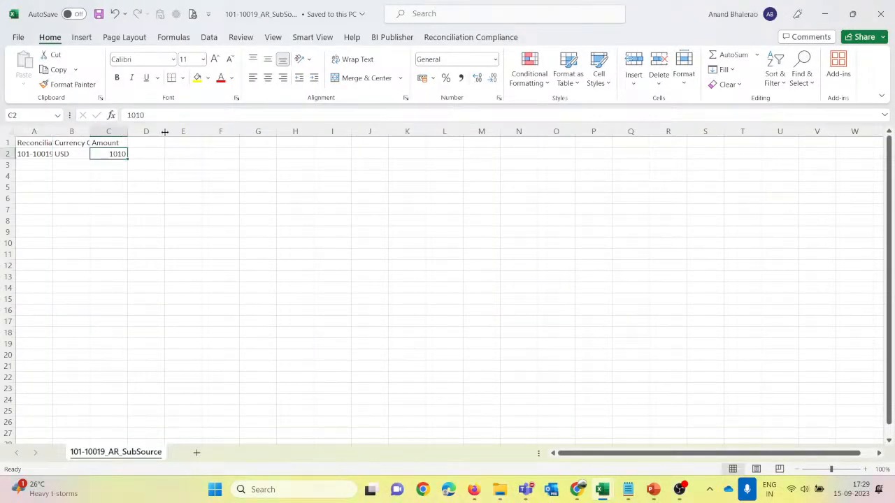
Step: In Excel, set the amount in 101-10019_AR_SubSource to 2010 and save the file
key(F2)
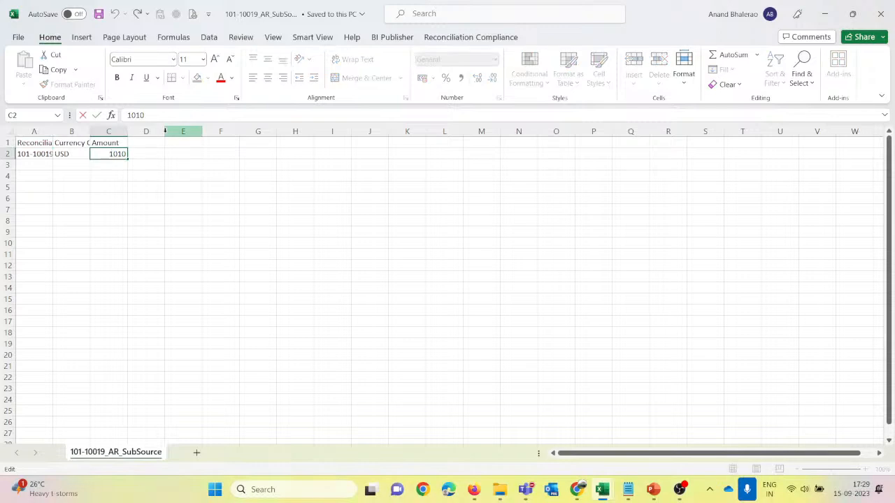
key(Home)
key(Delete)
text(2)
key(Return)
key(Up)
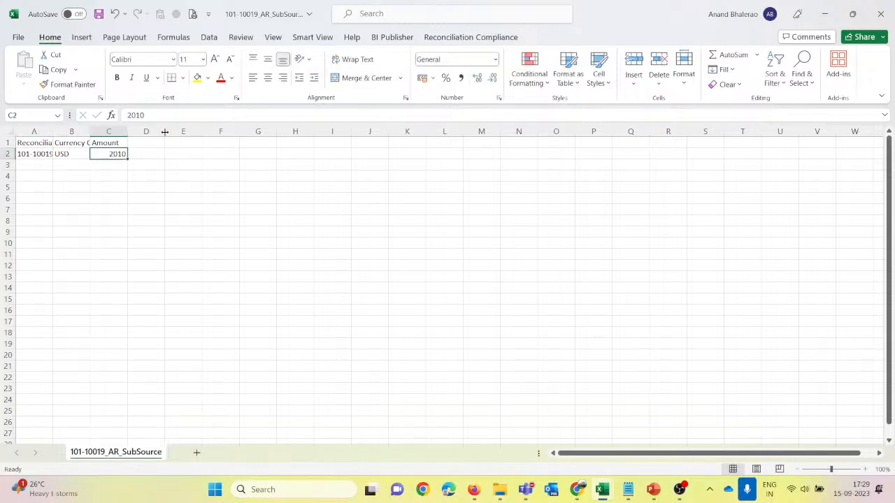
key(ctrl+s)
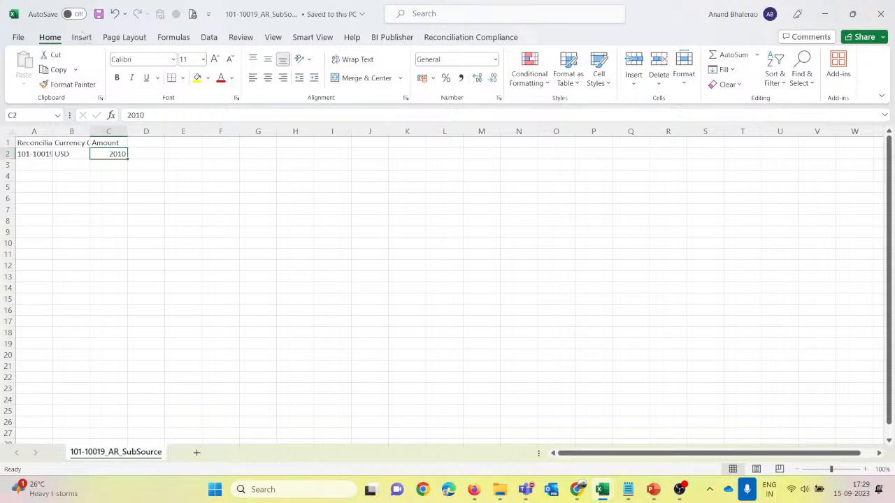
Step: Switch to Oracle Account Reconciliation in Firefox and start importing pre-mapped balances for the May 2022 period
mouse_move(469, 494)
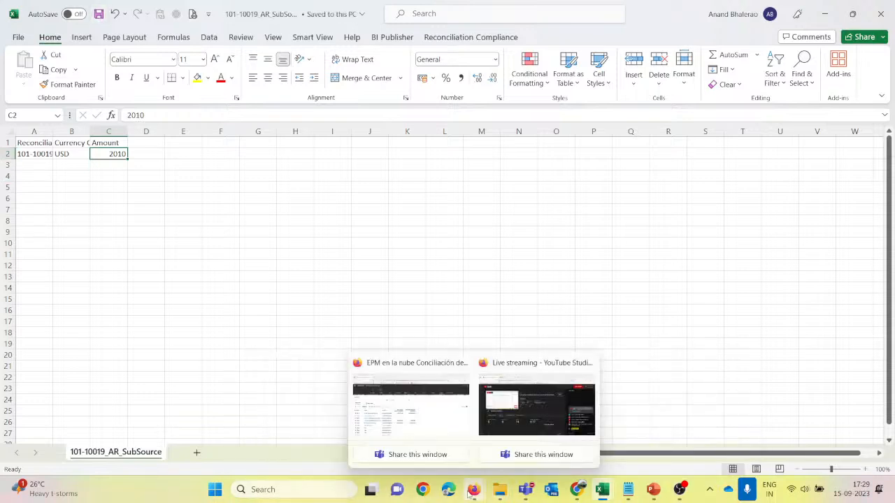
click(423, 428)
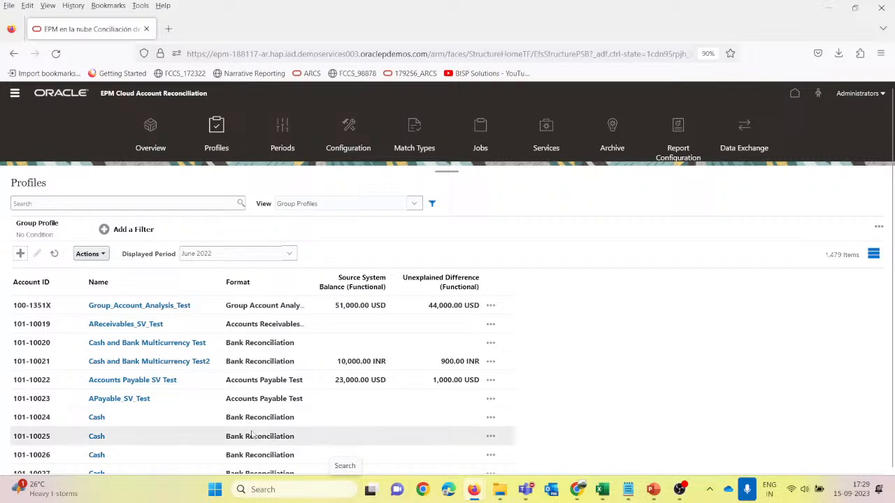
click(289, 126)
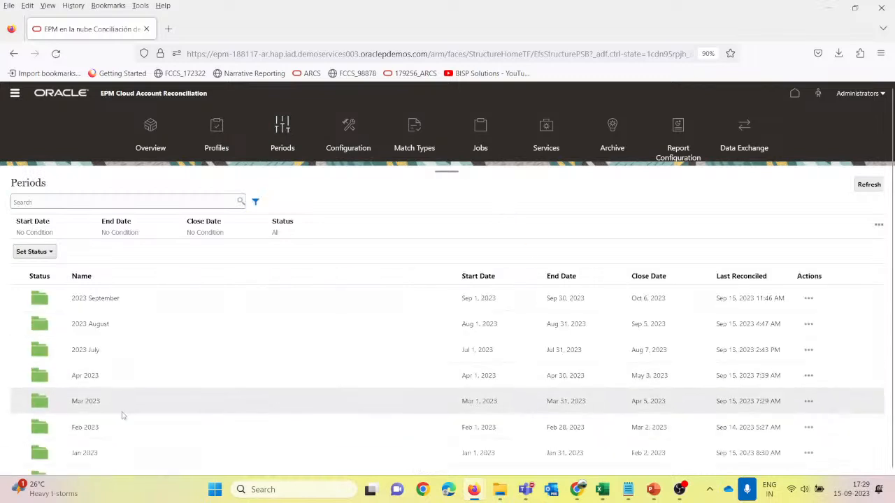
scroll(126, 419, down, 3)
scroll(147, 444, down, 3)
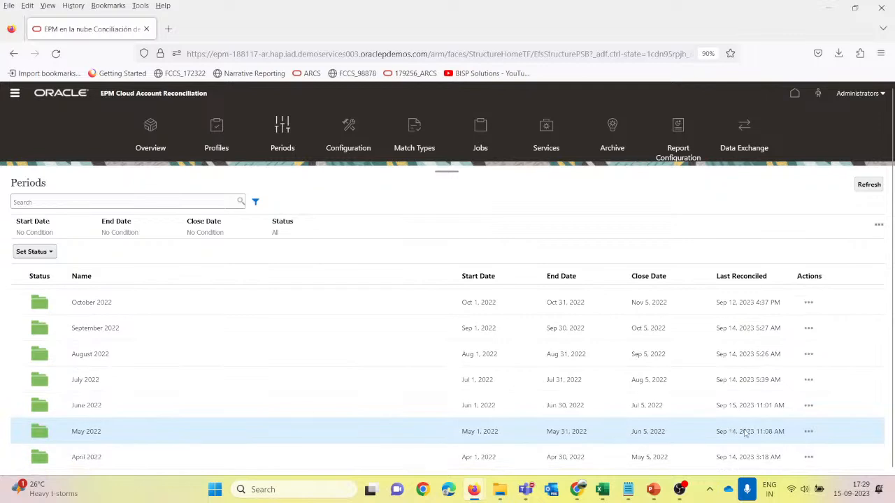
click(809, 433)
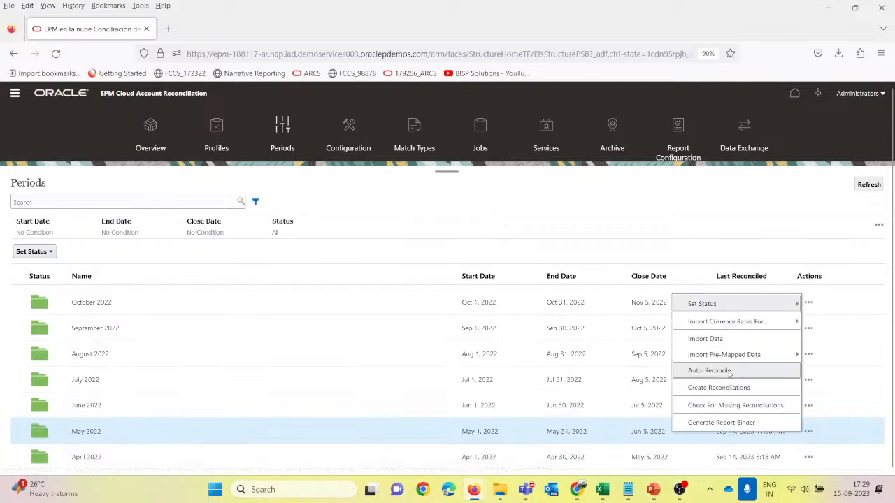
mouse_move(727, 358)
click(651, 357)
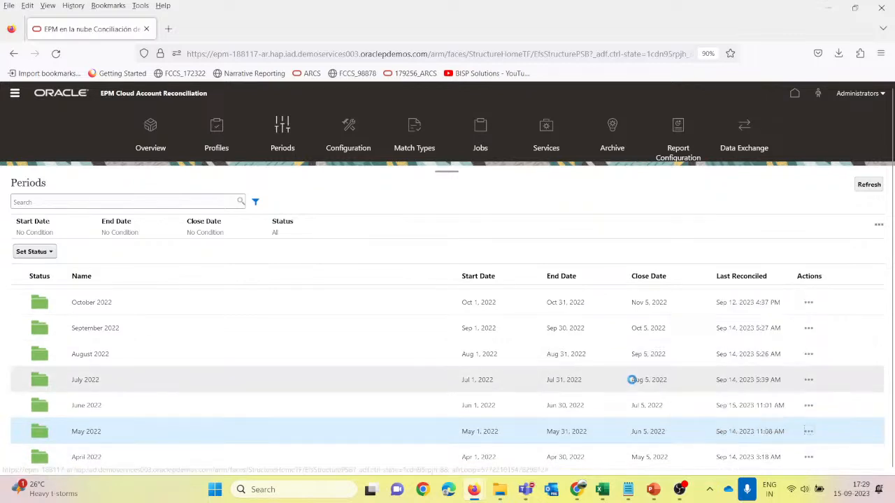
Step: Choose 101-10023_AP_Source from the All_Work > ARCS > Webinar folder on drive D as the import file, sorting the folder by date modified
click(378, 138)
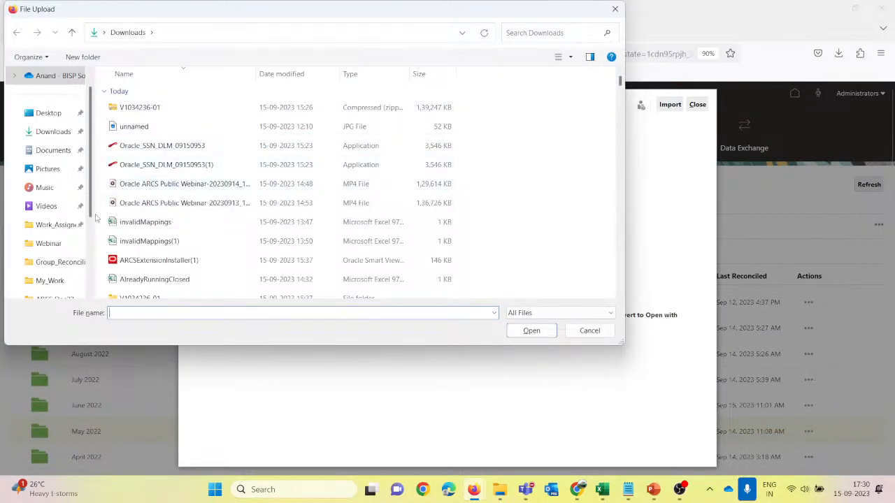
scroll(49, 243, down, 2)
click(66, 281)
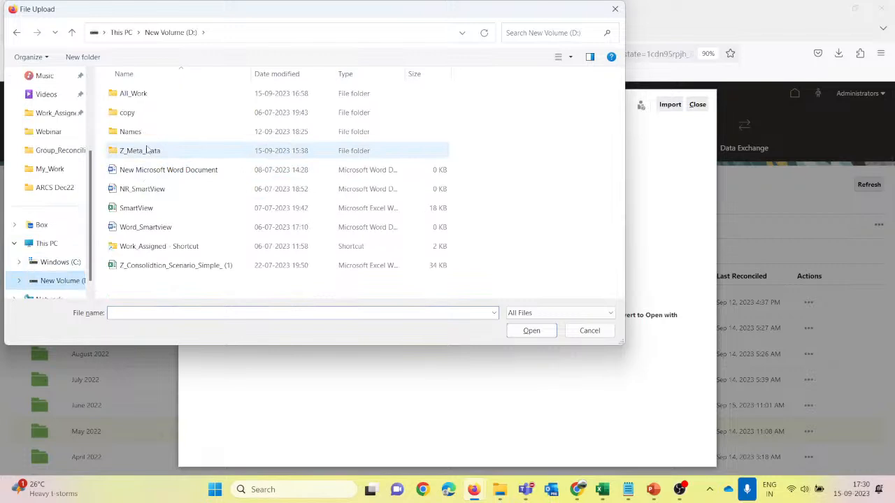
double_click(126, 93)
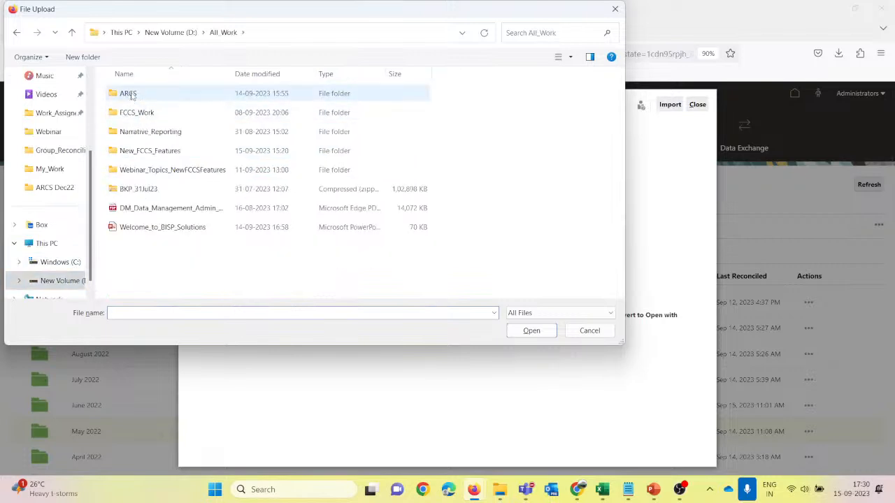
double_click(119, 94)
double_click(140, 212)
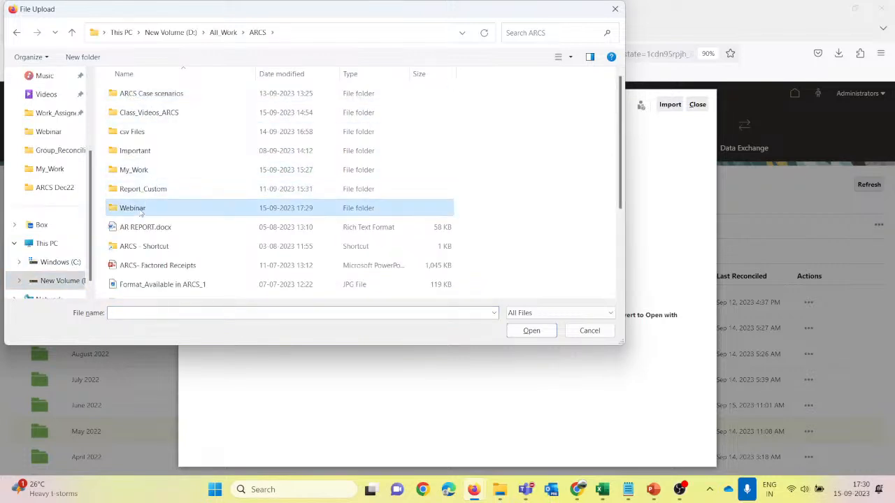
click(277, 77)
click(277, 78)
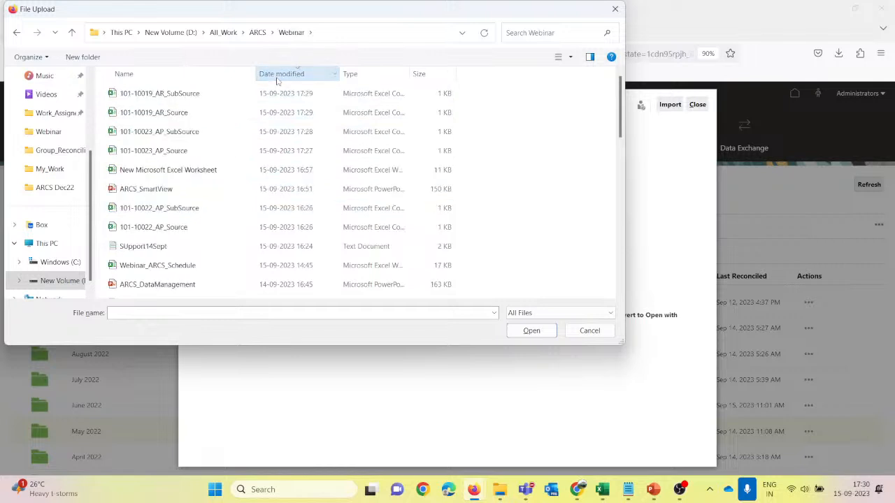
click(172, 153)
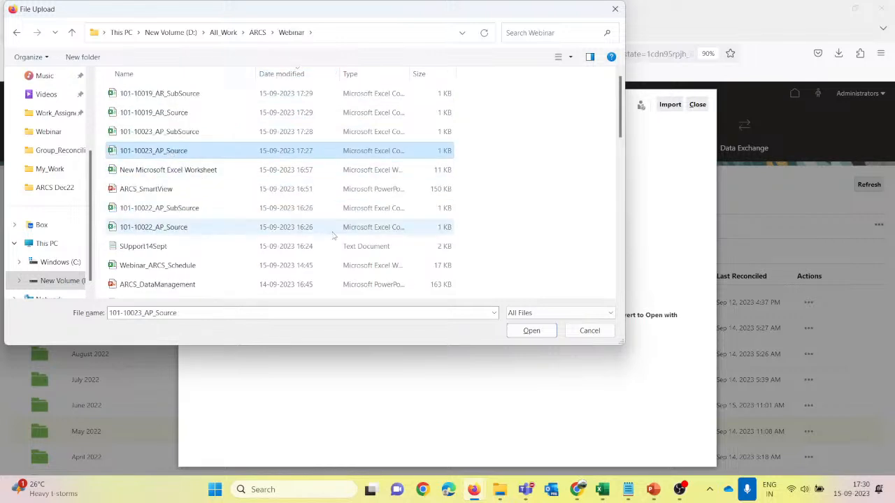
click(531, 332)
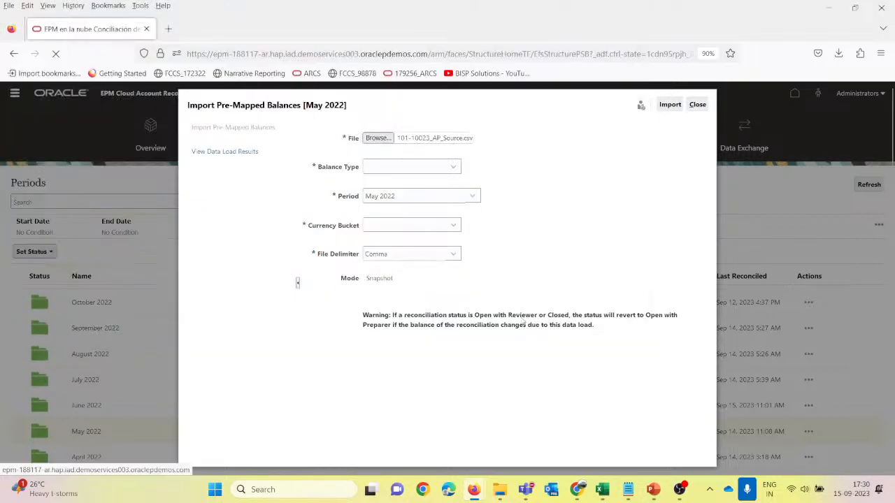
Step: Import the chosen file as Source System balances in the Functional currency bucket, and refresh its data load results
click(454, 169)
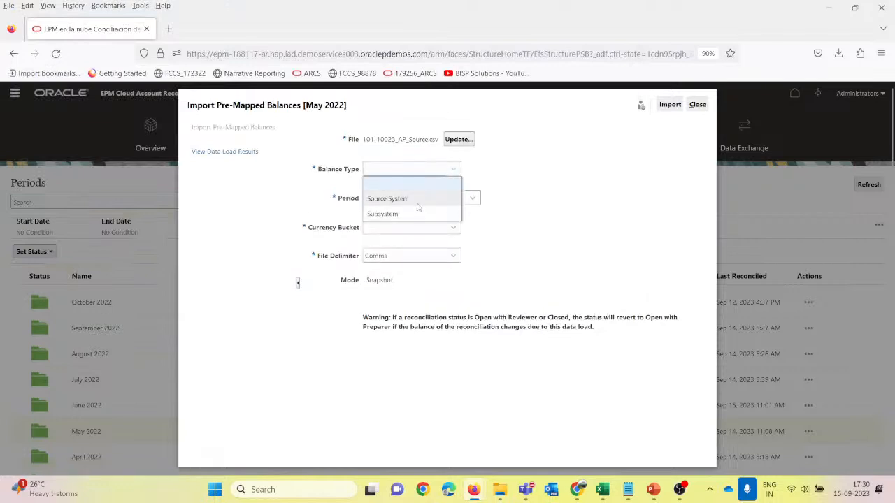
click(419, 200)
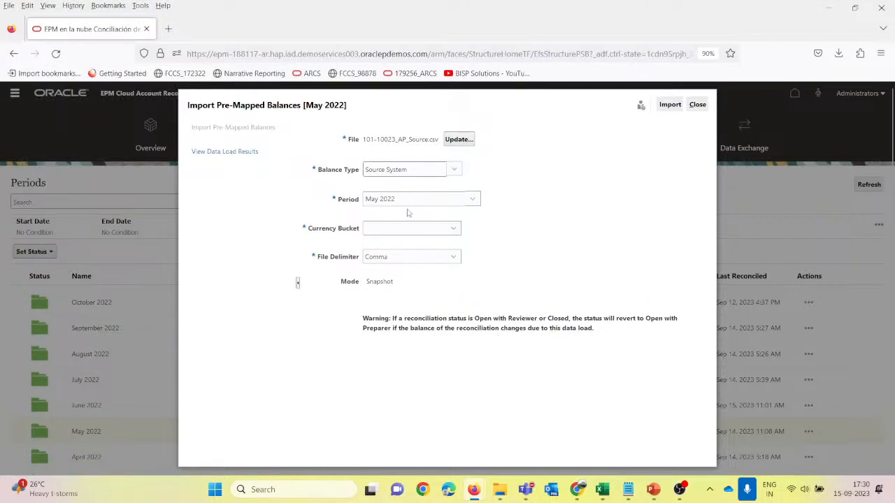
click(448, 229)
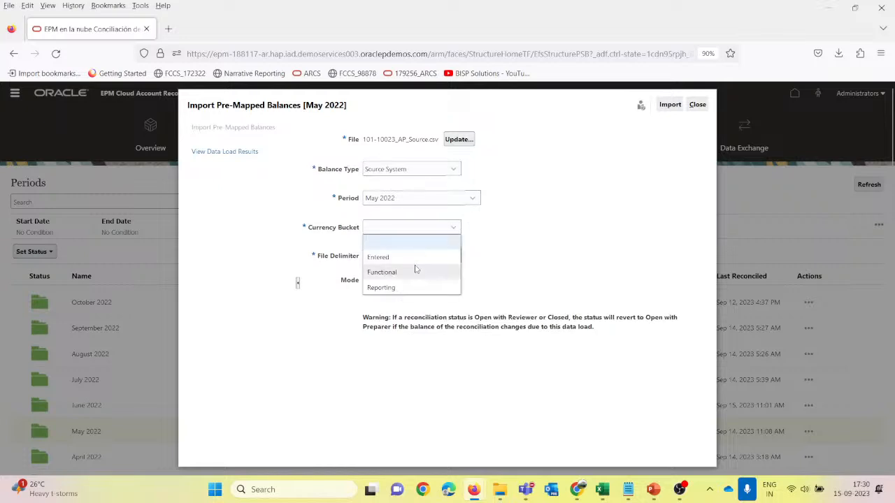
click(416, 272)
click(670, 105)
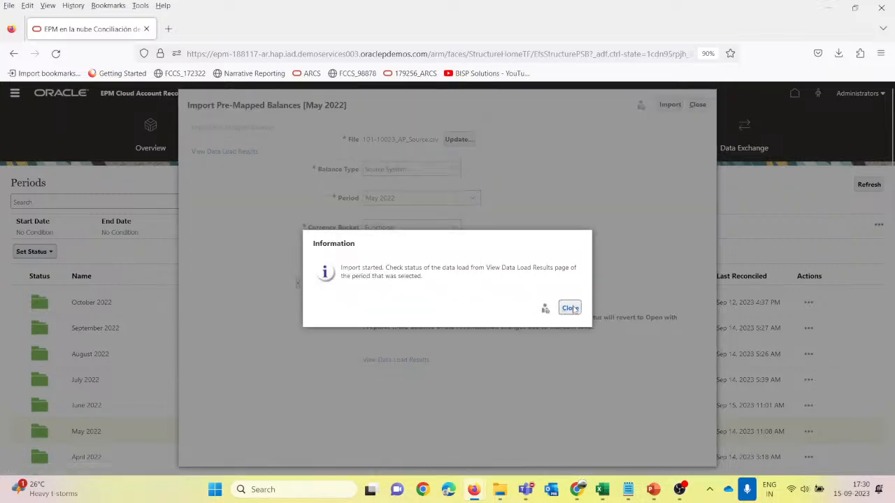
click(571, 309)
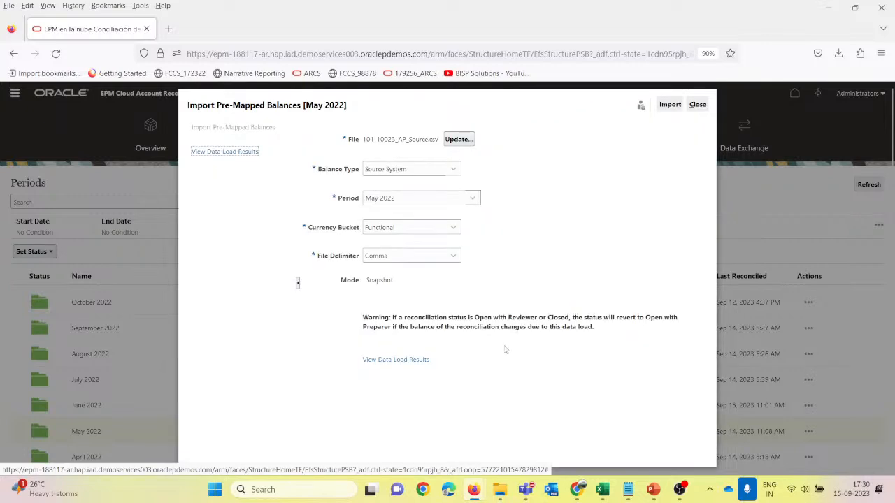
click(418, 360)
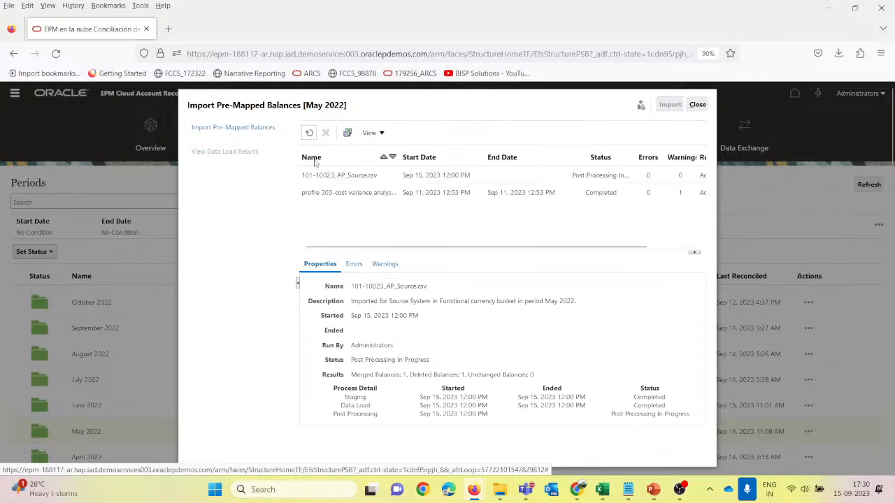
click(310, 135)
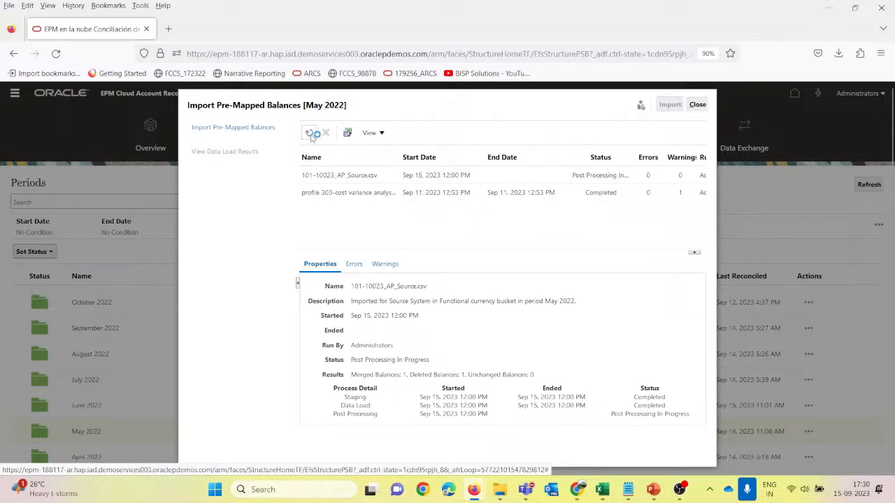
click(392, 176)
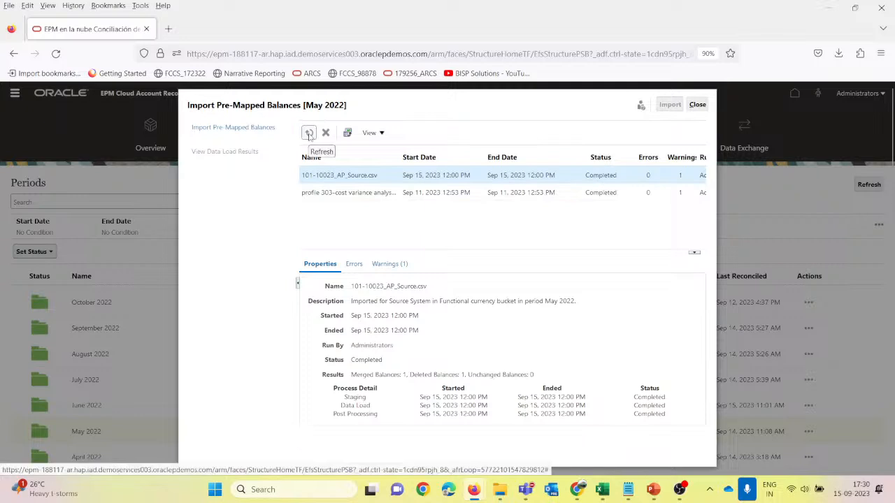
Step: Import 101-10023_AP_SubSource for May 2022 as Subsystem balances in the Functional currency bucket
click(217, 127)
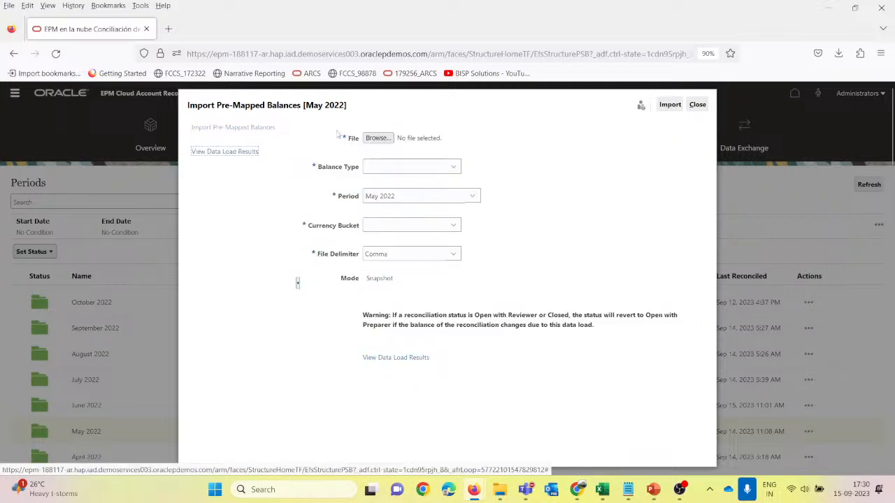
click(378, 137)
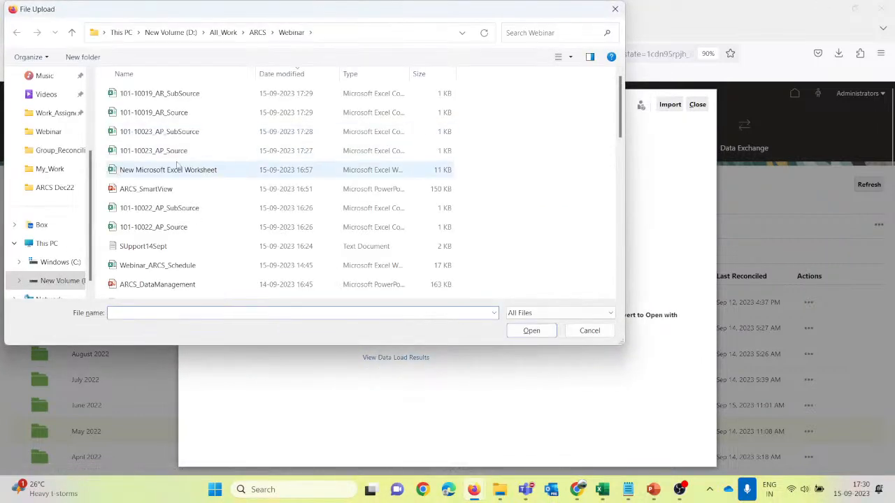
click(180, 136)
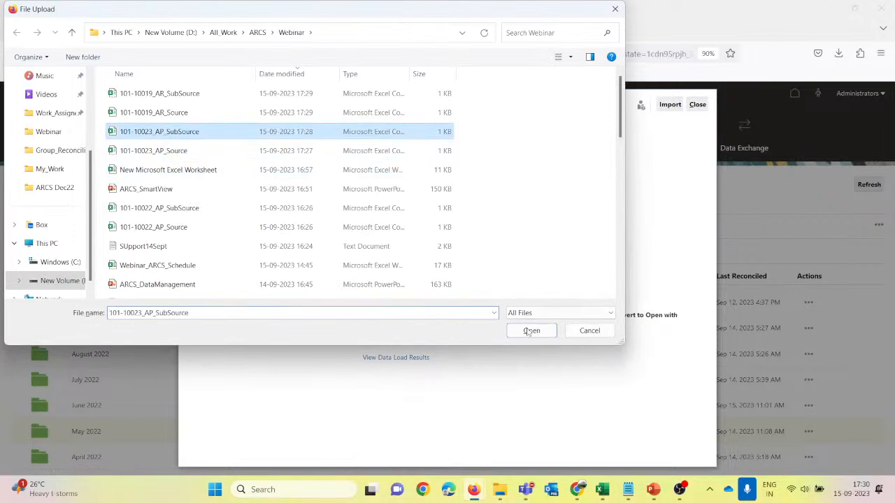
click(530, 332)
click(413, 170)
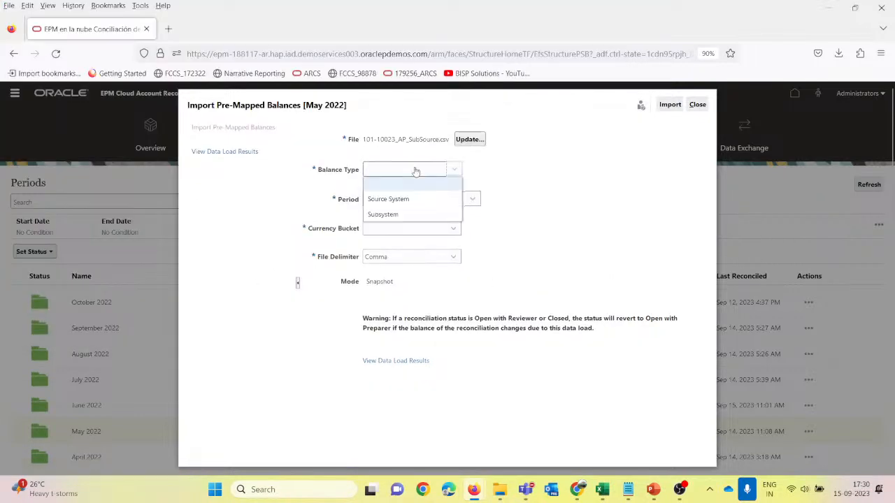
click(406, 214)
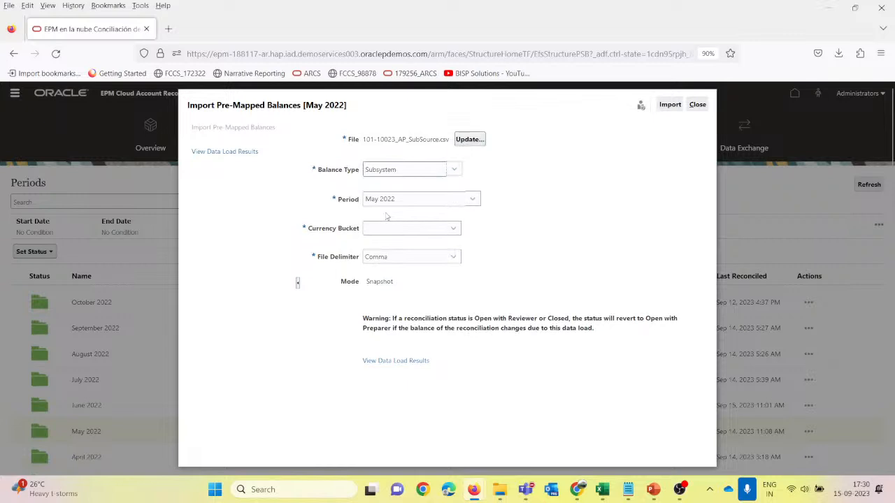
click(392, 236)
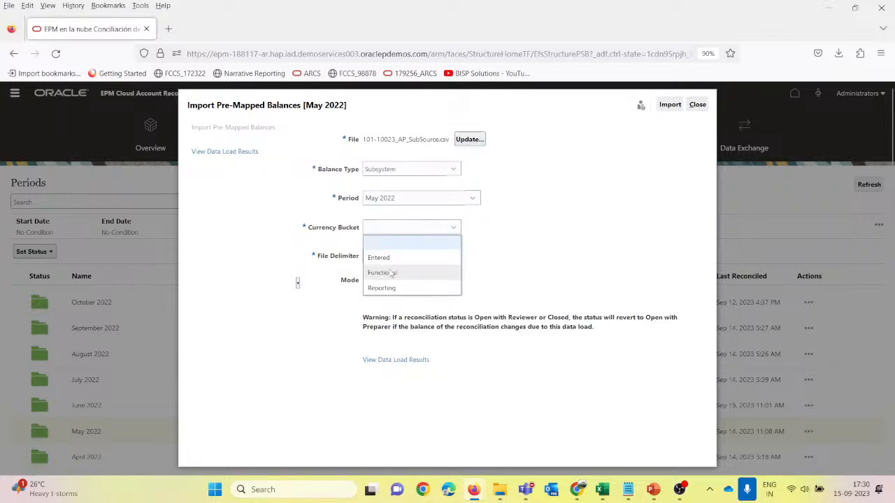
click(393, 272)
click(667, 105)
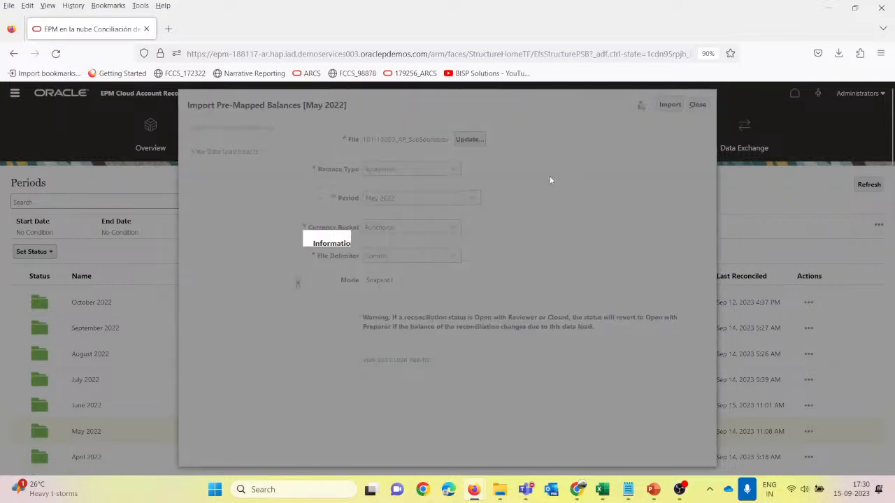
Step: Check the May 2022 data load results for the 101-10023_AP_SubSource.csv import, refreshing its status
click(569, 308)
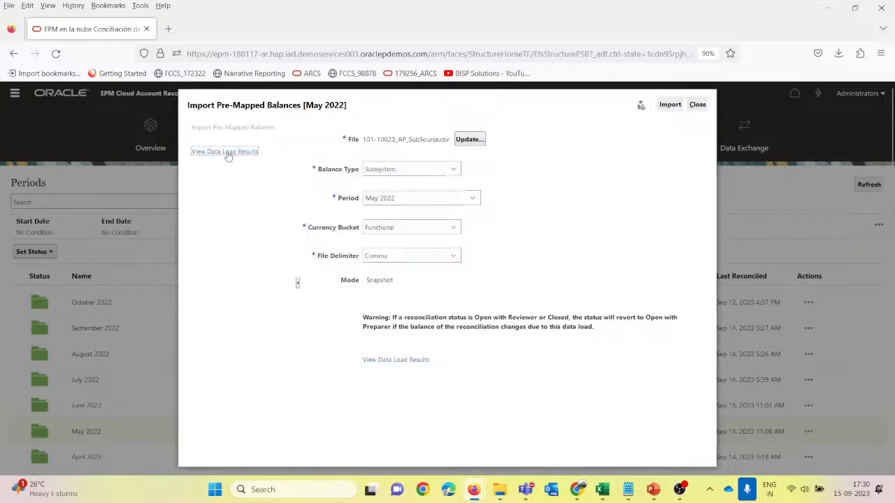
click(225, 152)
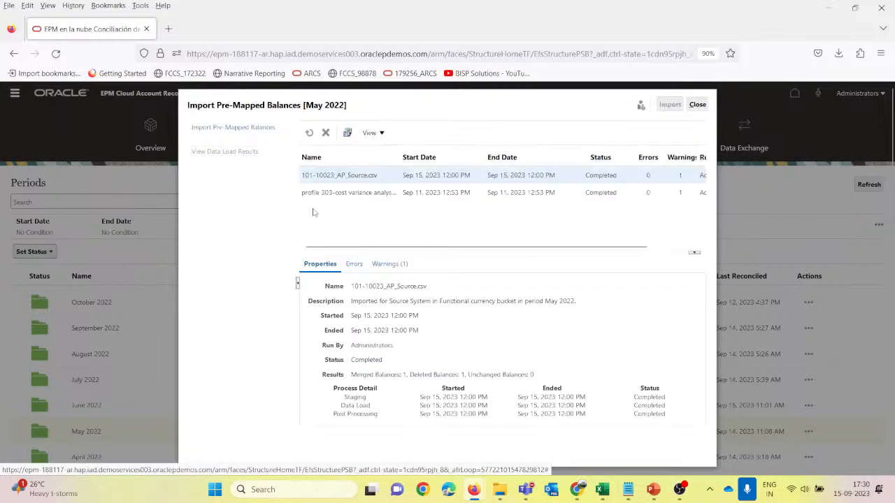
click(310, 133)
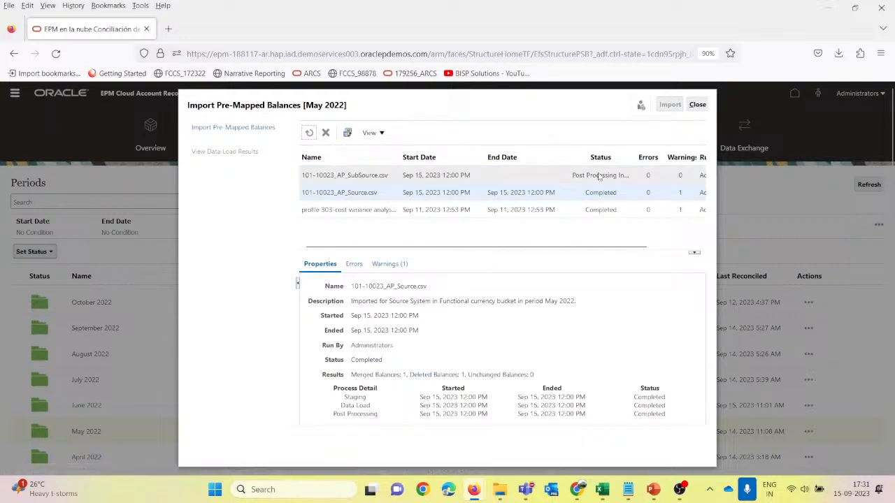
click(598, 175)
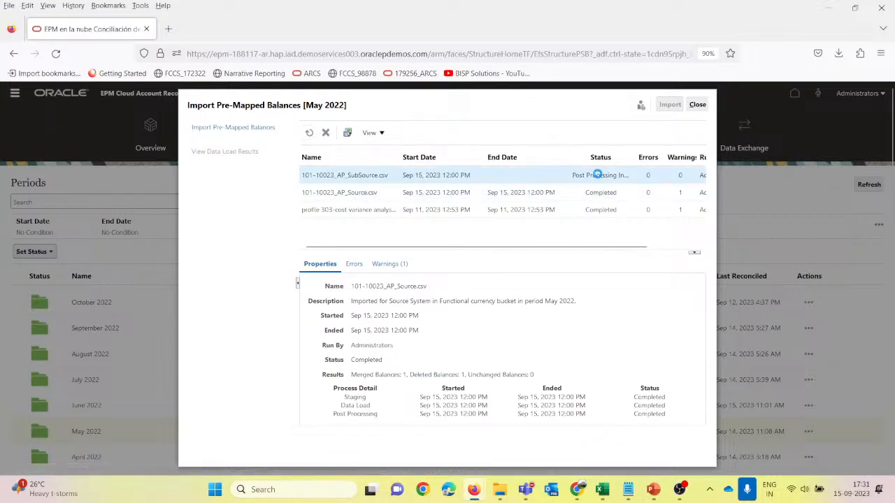
click(310, 134)
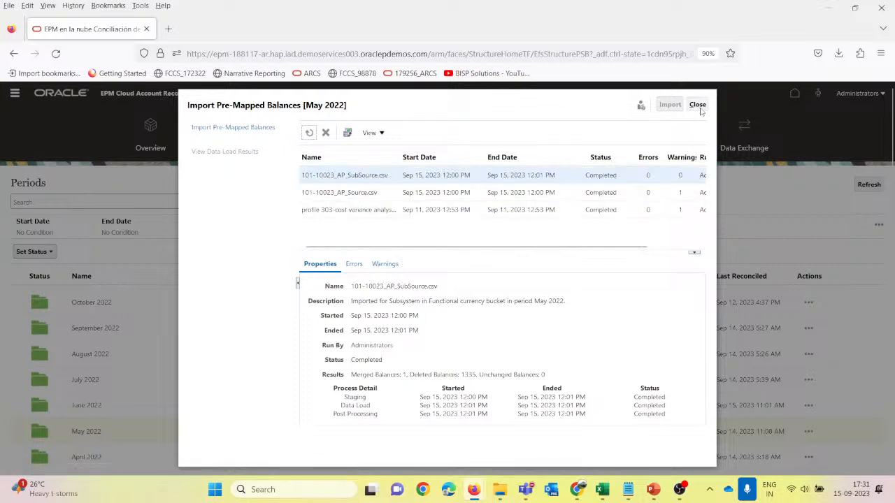
Step: Start another May 2022 pre-mapped balances import and choose 101-10019_AR_Source.csv as its file
click(241, 126)
click(447, 170)
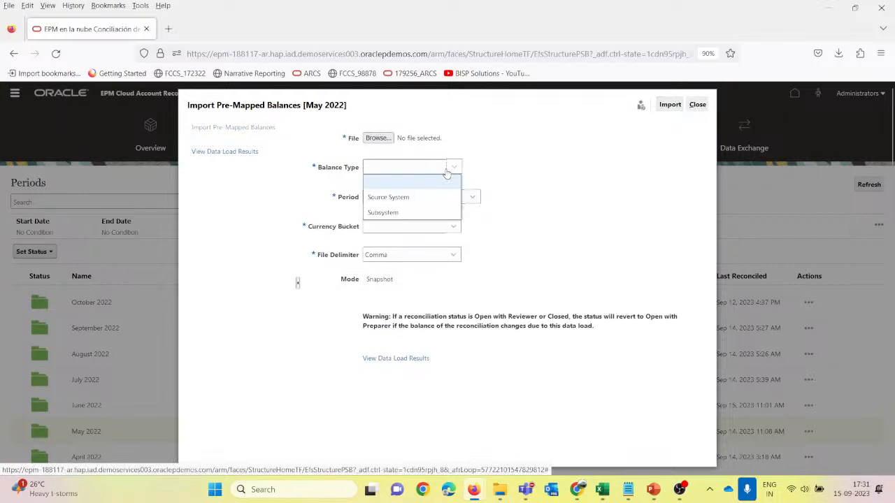
click(378, 137)
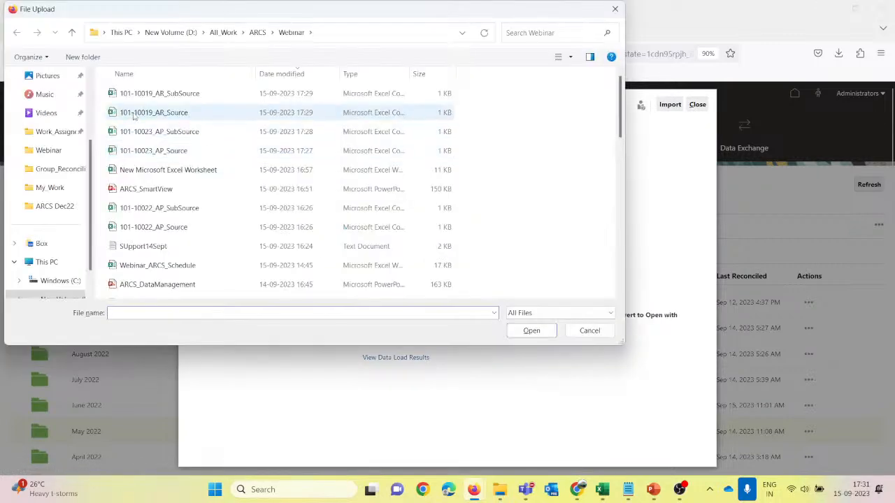
click(135, 114)
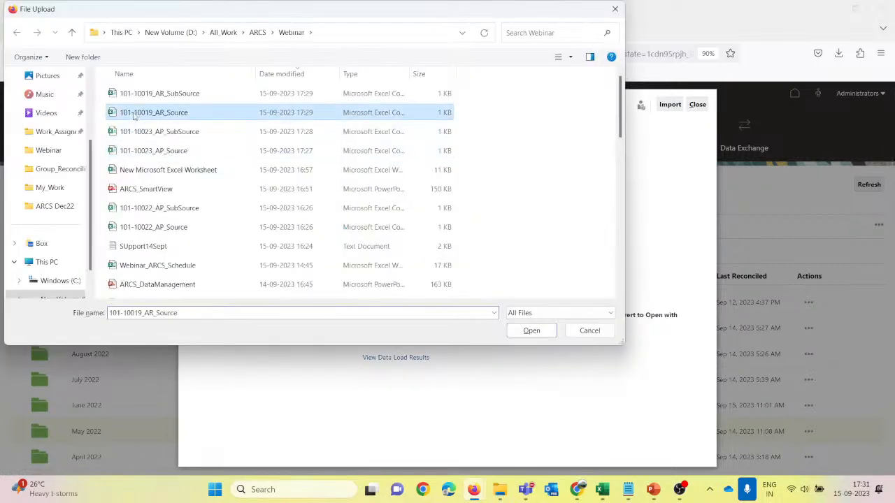
click(531, 331)
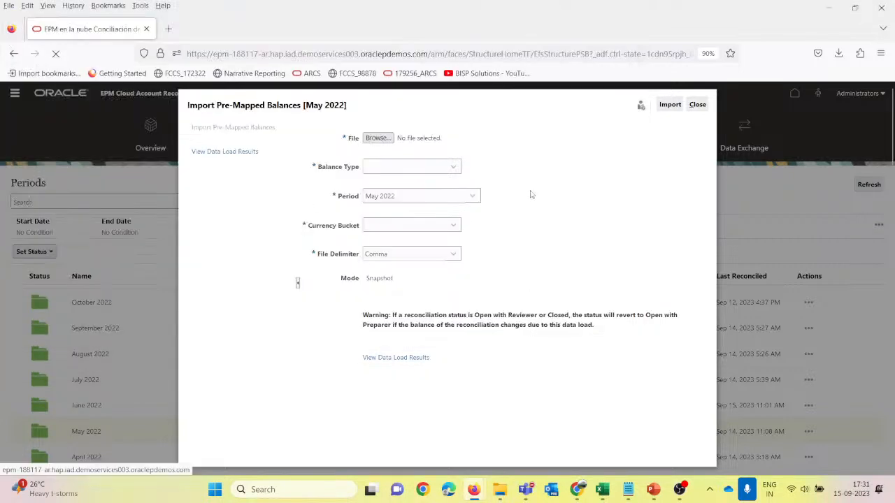
Step: Import the AR source file with balance type Source System and currency bucket Functional
click(448, 170)
click(419, 200)
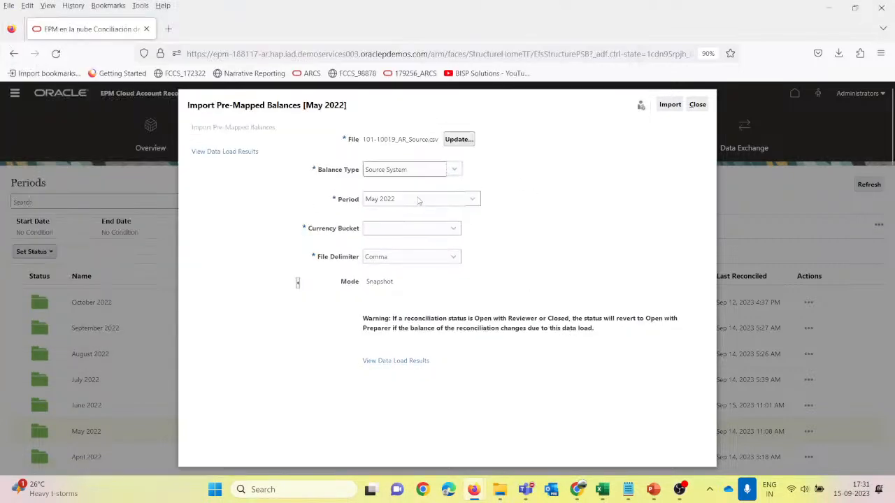
click(398, 229)
click(393, 273)
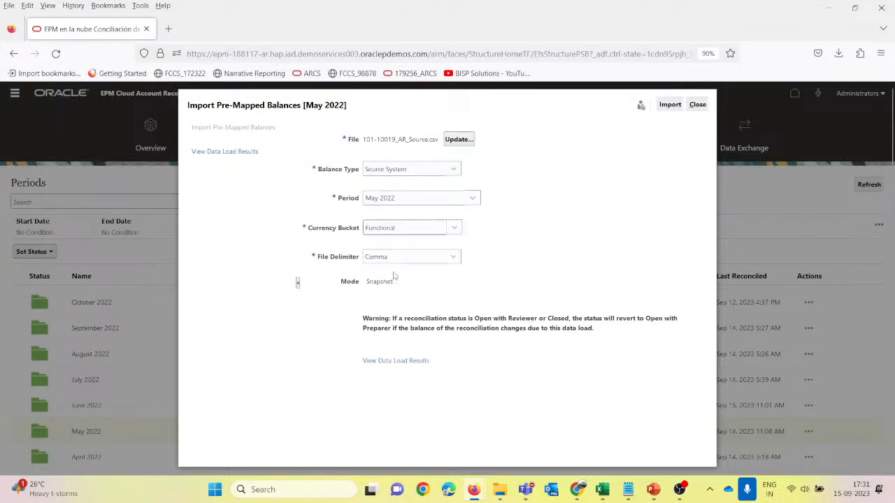
click(669, 105)
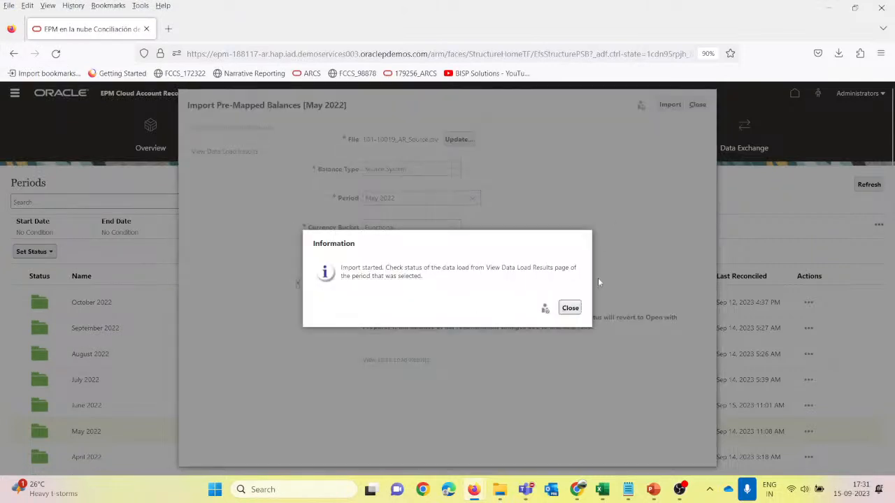
click(570, 308)
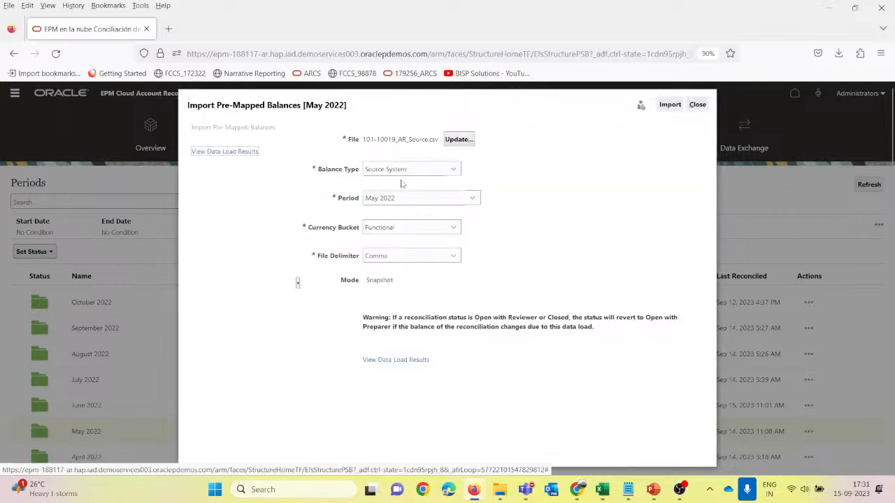
Step: Refresh the data load results and review the 101-10019_AR_Source.csv load's details
click(222, 151)
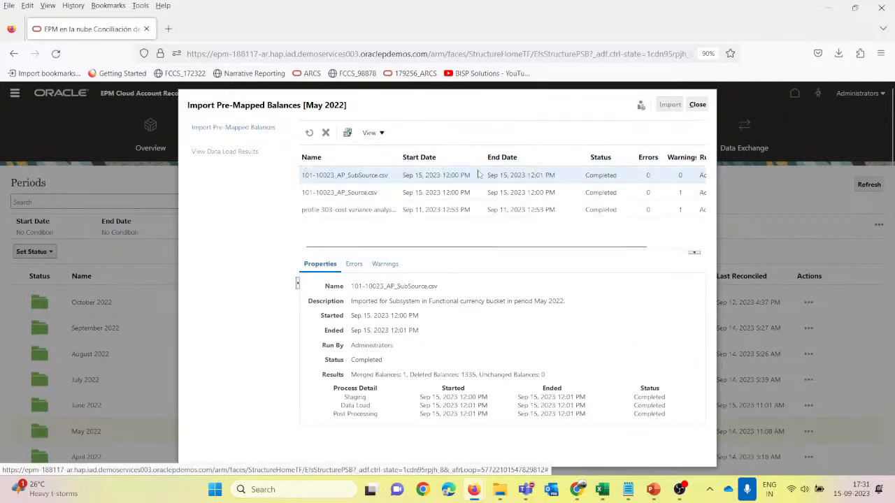
click(309, 133)
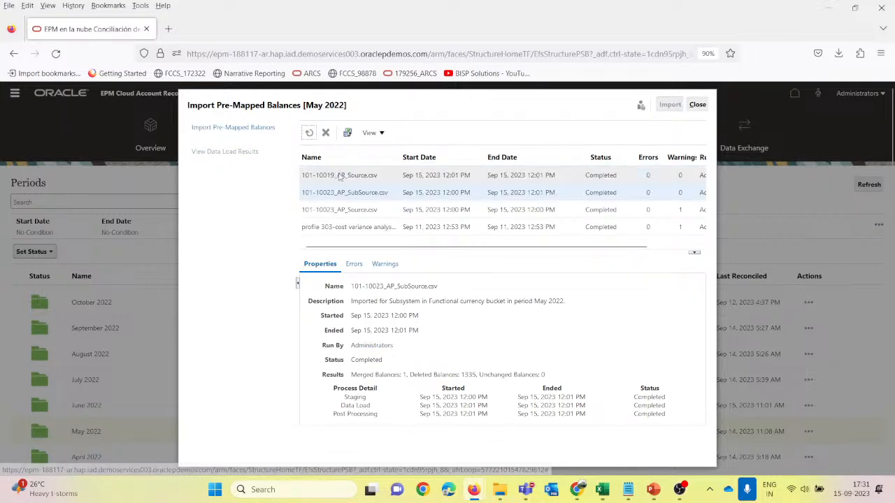
click(605, 179)
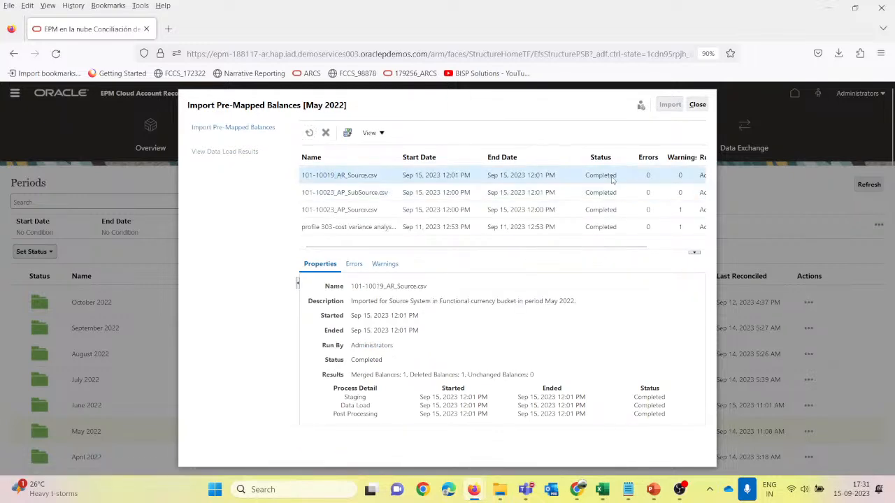
Step: Return to the pre-mapped balances import and choose 101-10019_AR_SubSource.csv as the file
click(239, 129)
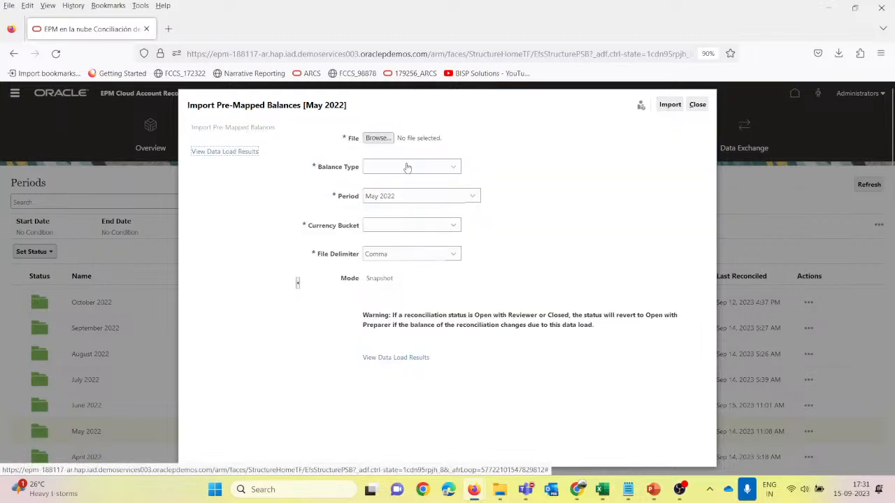
click(377, 138)
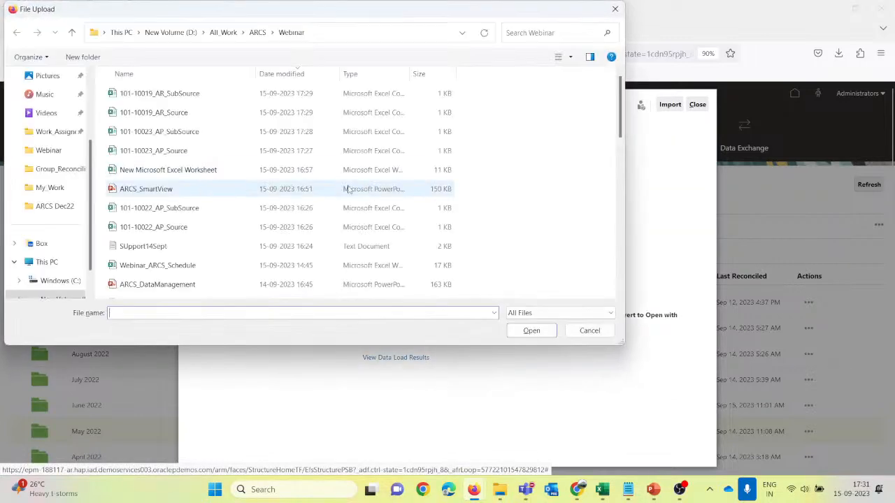
click(160, 96)
click(540, 330)
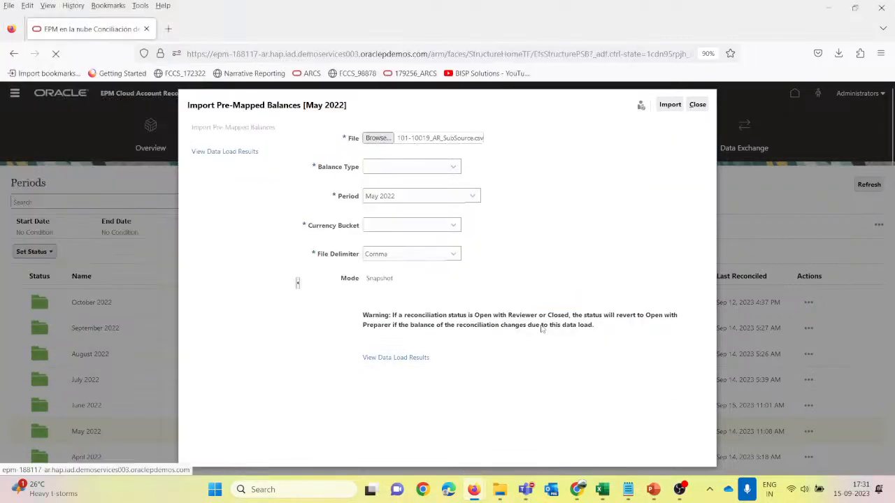
Step: Import the AR subsource file with balance type Subsystem and currency bucket Functional, then close the import dialog
click(381, 171)
click(383, 214)
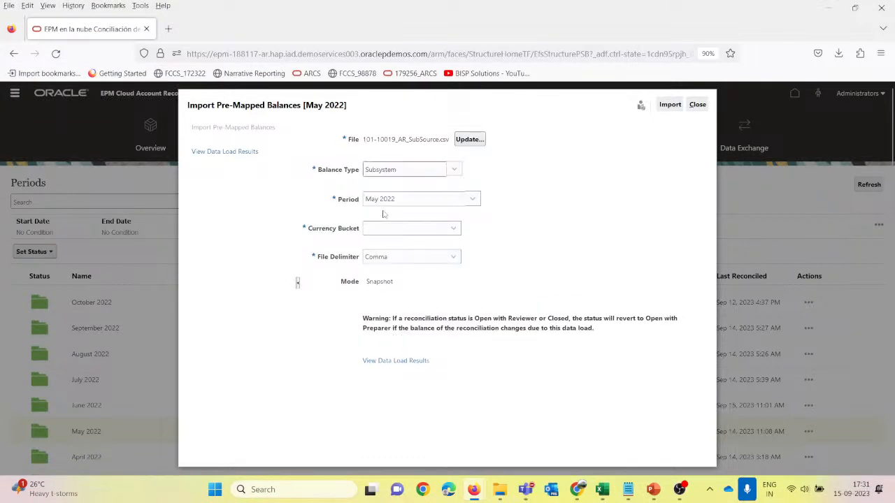
click(377, 232)
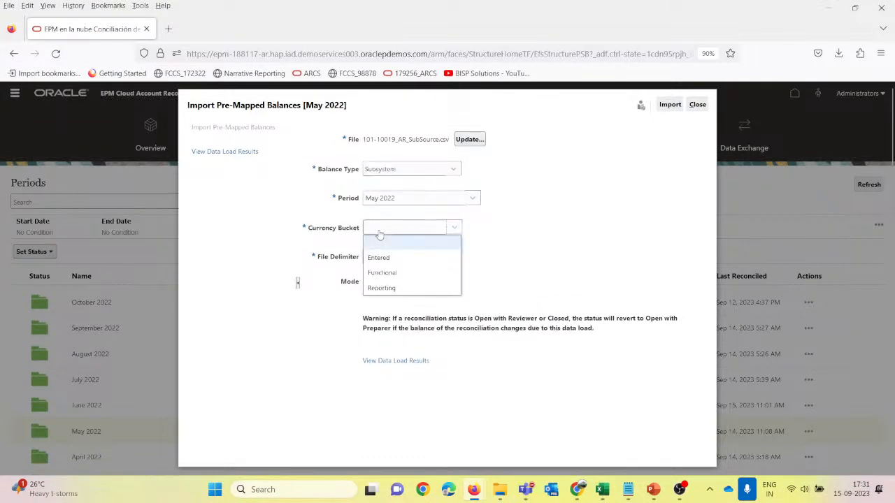
click(378, 274)
click(669, 104)
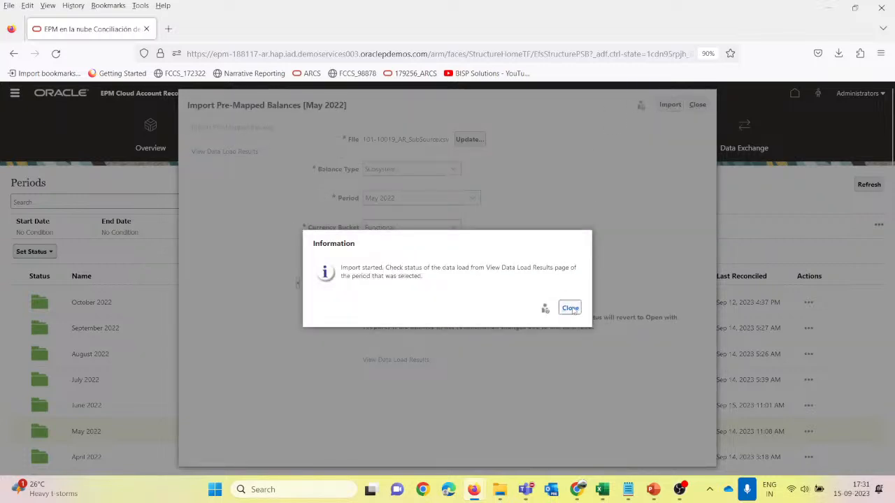
click(571, 309)
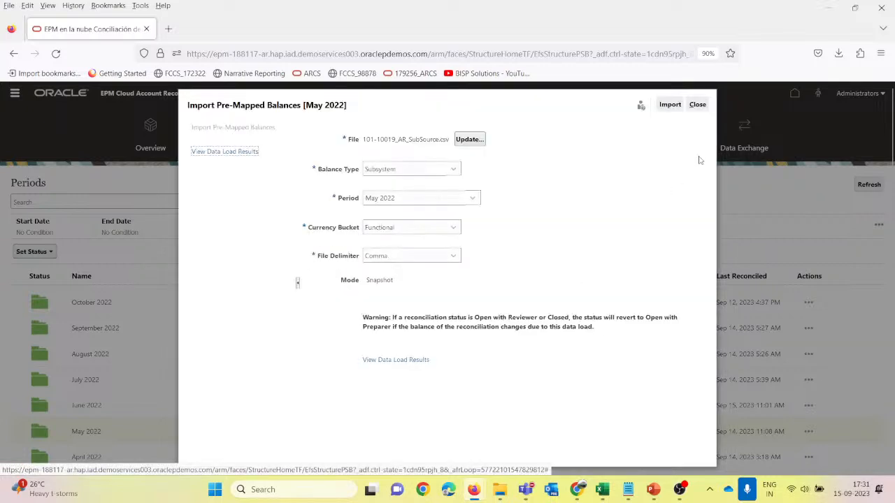
click(697, 105)
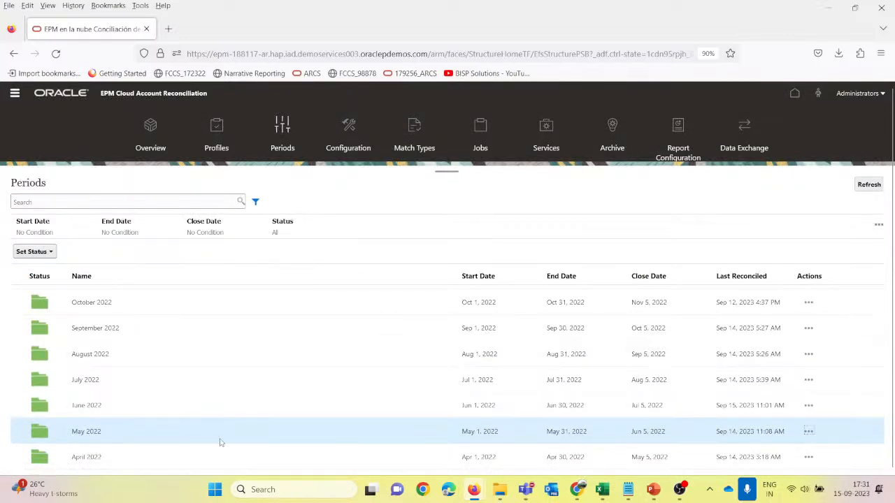
Step: Reopen the pre-mapped balances import for May 2022 and review the 101-10019_AR_SubSource.csv data load results
click(808, 431)
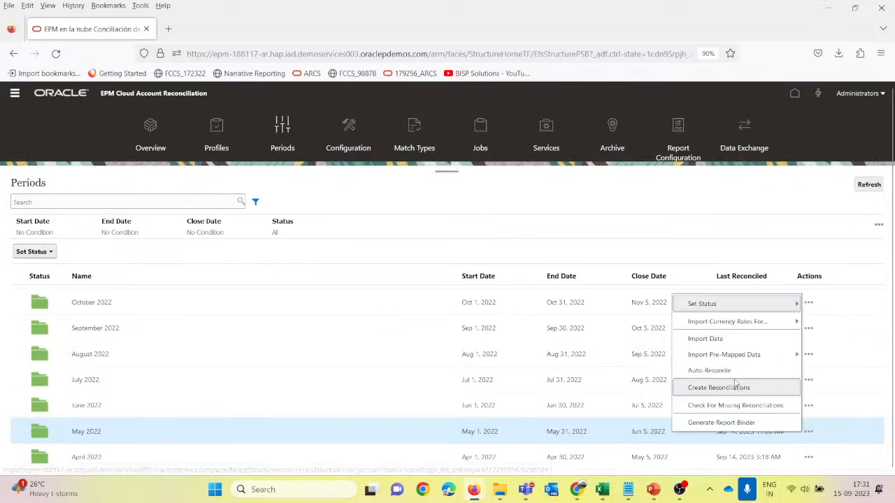
mouse_move(714, 355)
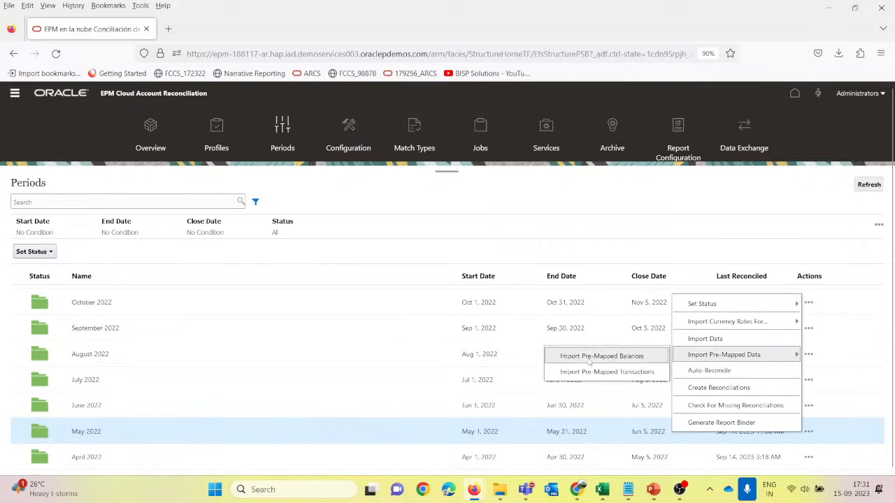
click(590, 360)
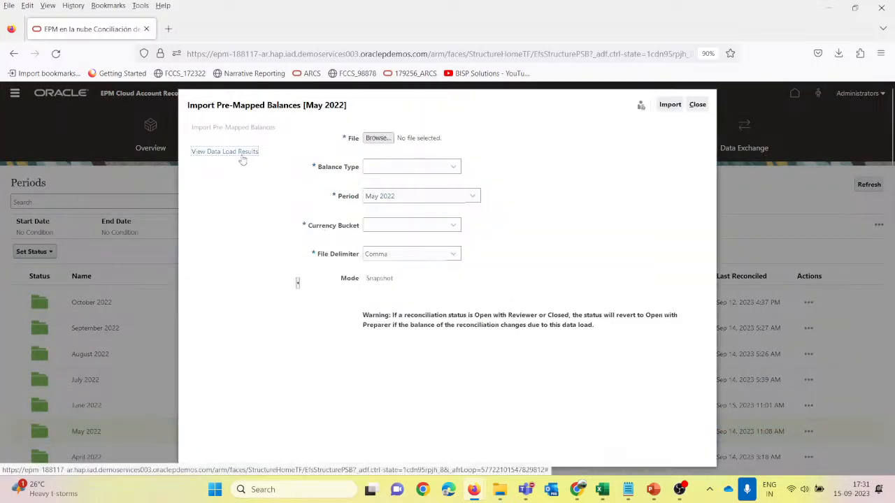
click(238, 152)
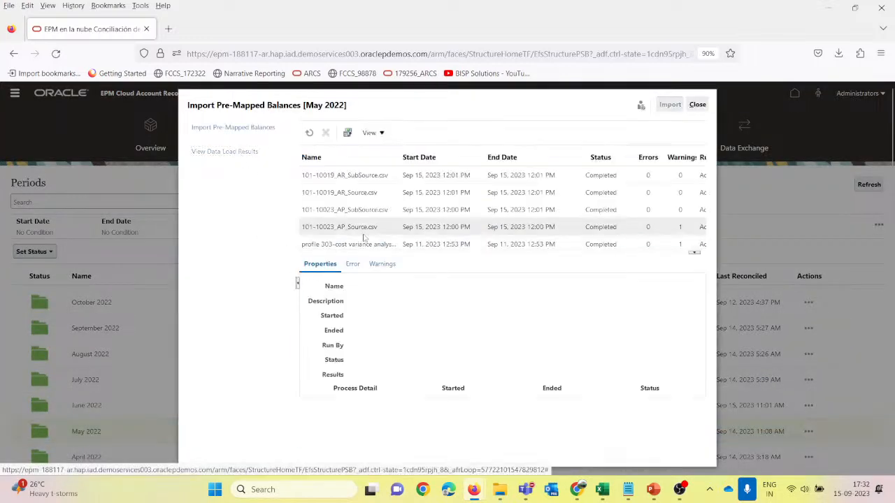
click(360, 176)
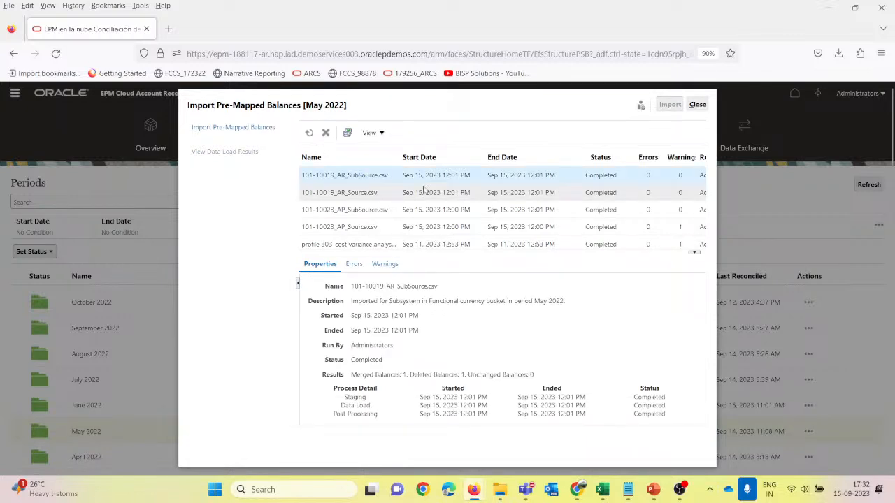
click(697, 105)
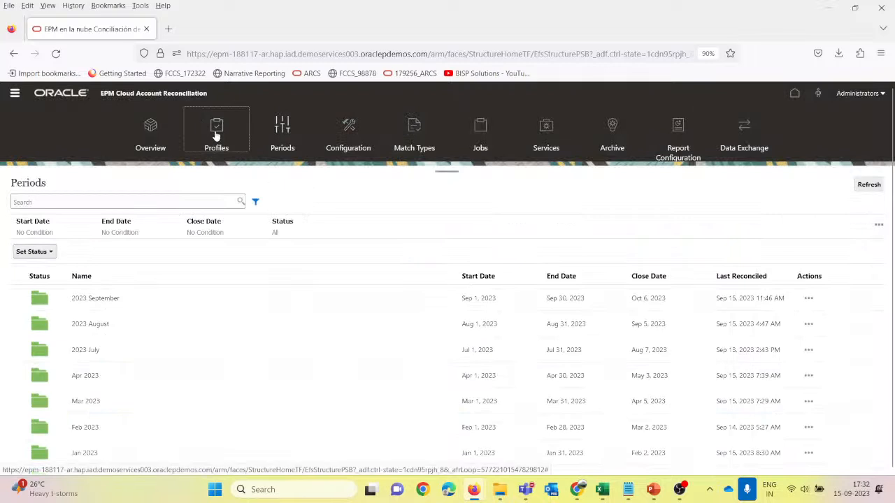
Step: Display the Profiles list for period May 2022 and refresh it to check the APayable_SV_Test profile's balances
click(216, 136)
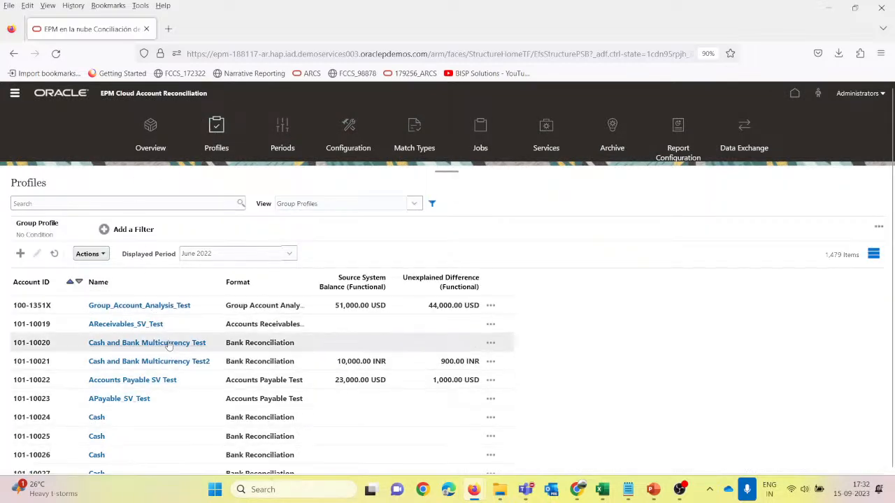
click(214, 255)
scroll(217, 364, down, 3)
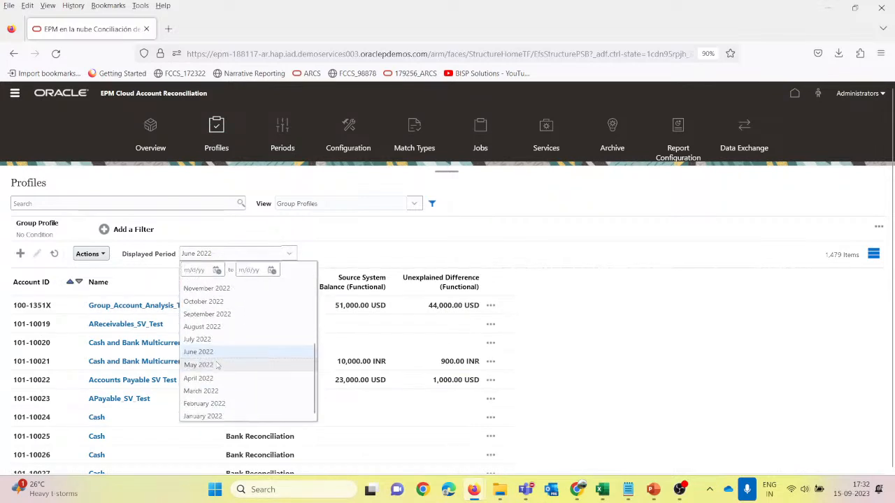
click(199, 365)
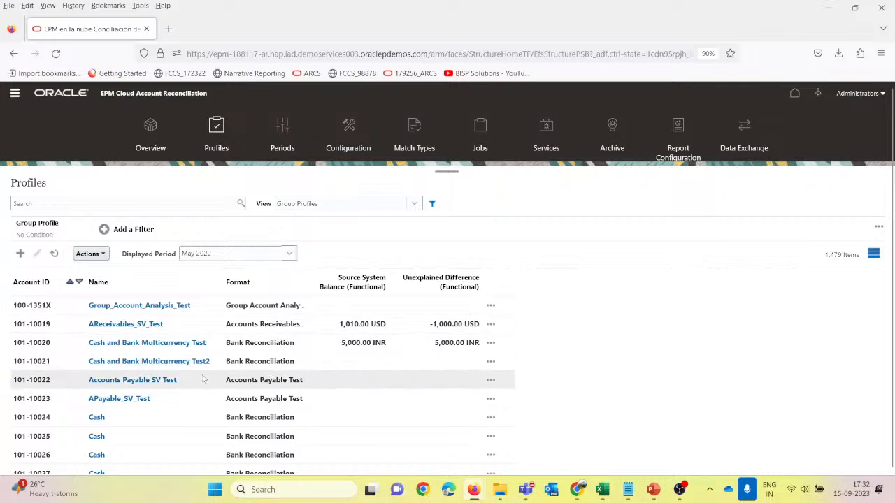
click(325, 402)
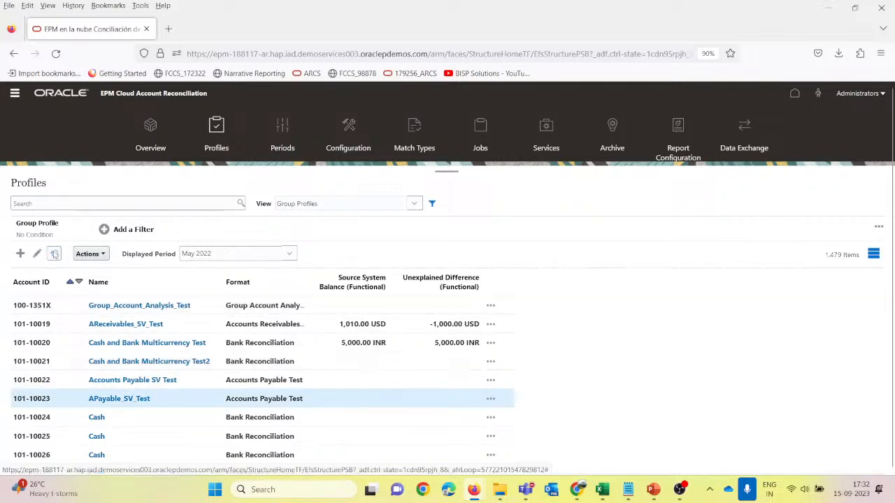
click(55, 254)
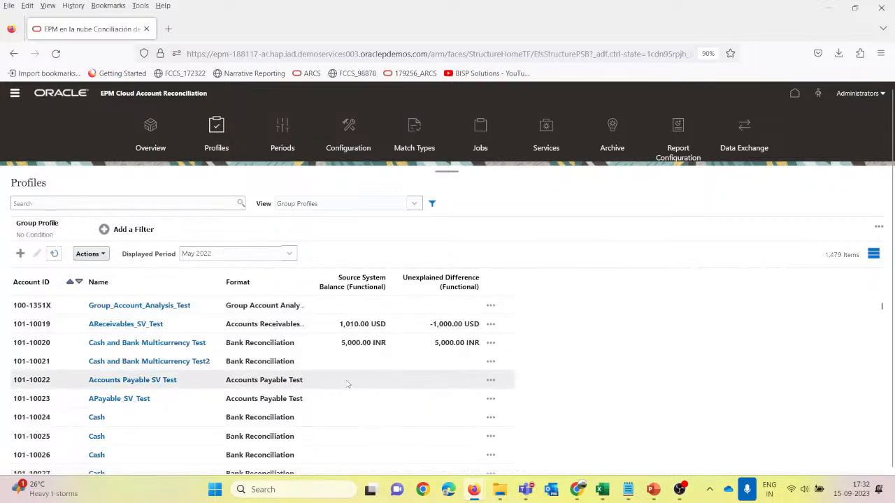
Step: Switch the Profiles list from Group Profiles to the All Profiles view and clear all filters
click(346, 380)
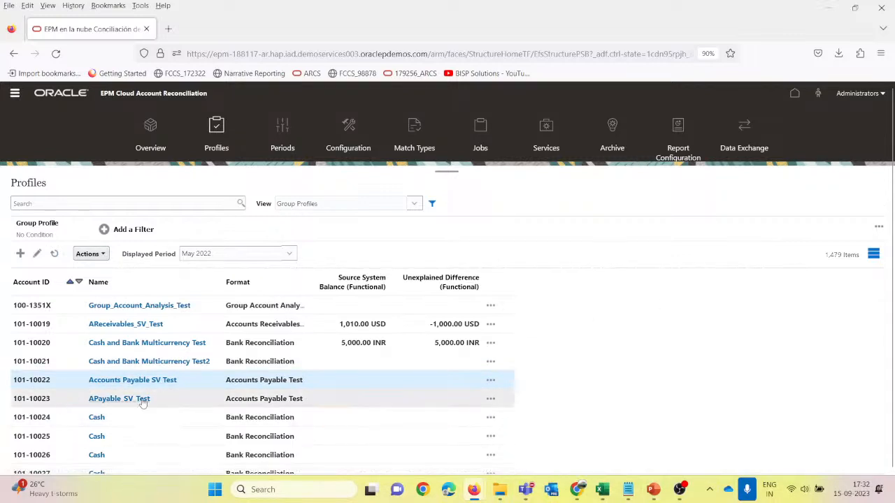
click(343, 401)
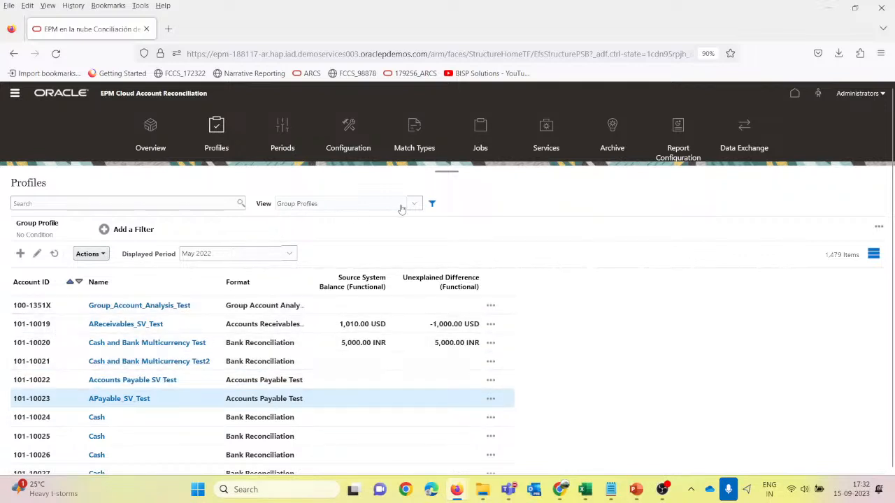
click(410, 204)
click(344, 219)
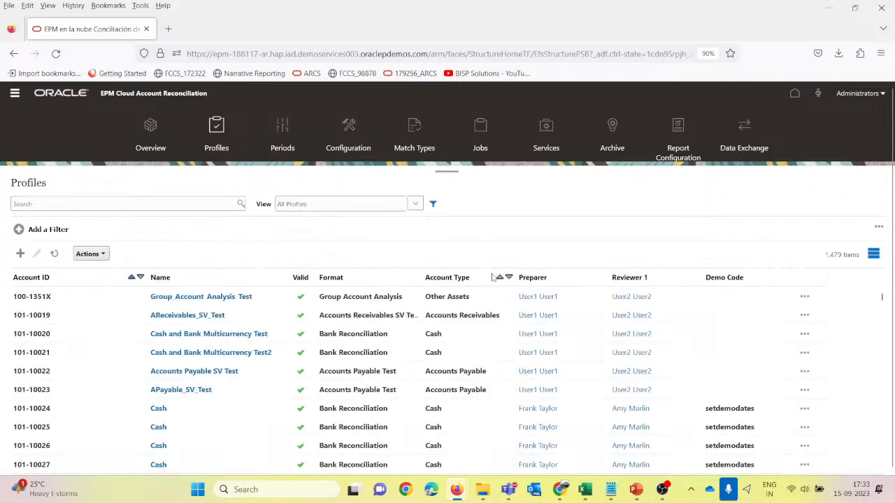
click(878, 227)
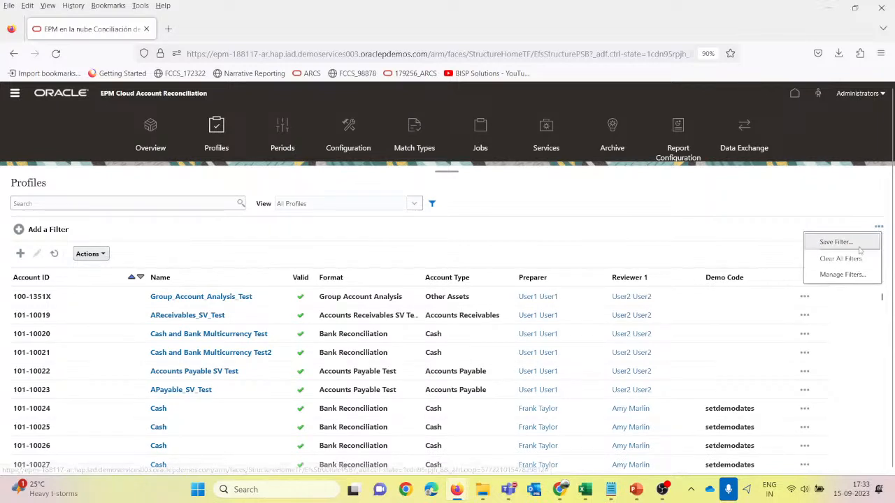
click(848, 259)
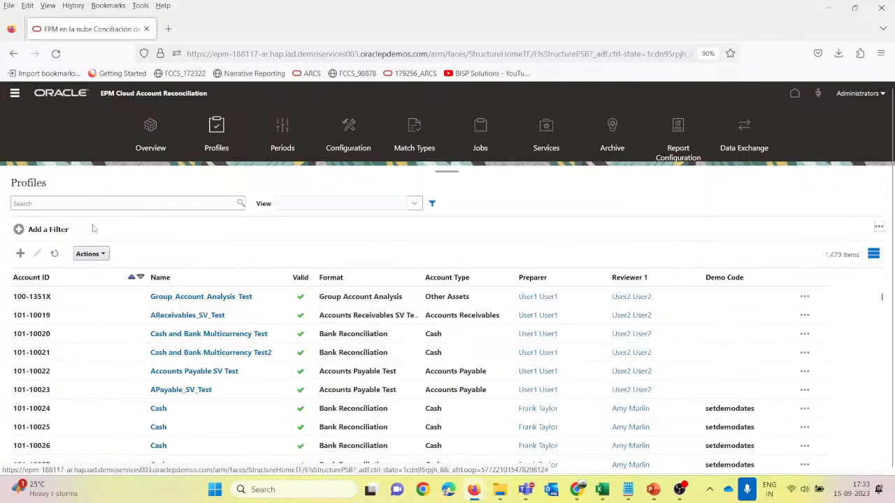
Step: Search the Profiles list for account IDs starting with 101-1001
click(43, 203)
text(101-1)
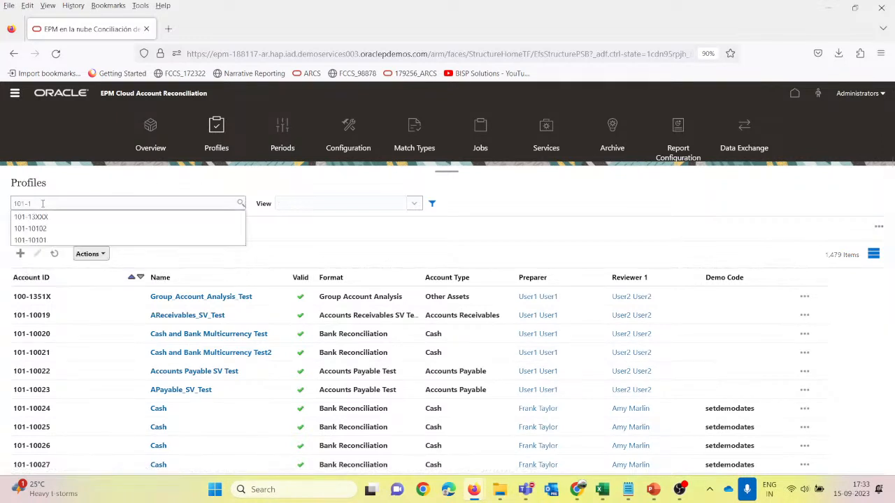
text(00)
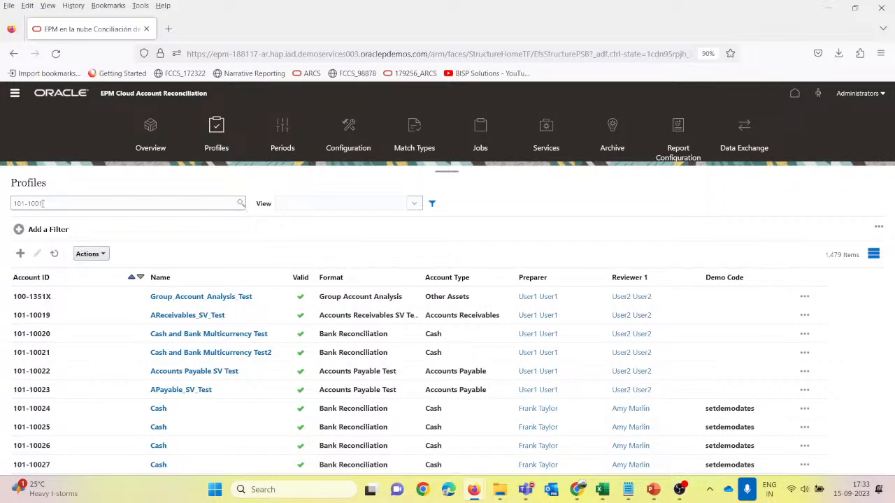
key(Return)
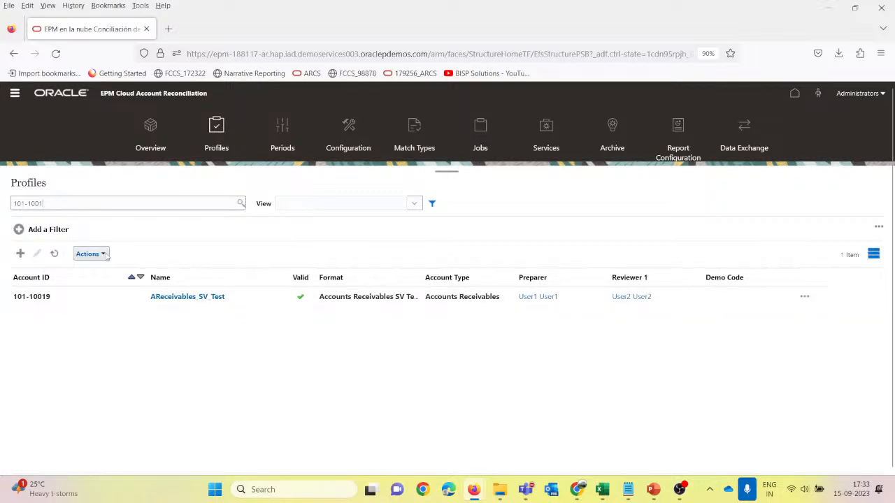
Step: Apply the All Profiles and Balances view and check the AReceivables_SV_Test profile's source system balance and unexplained difference
click(411, 205)
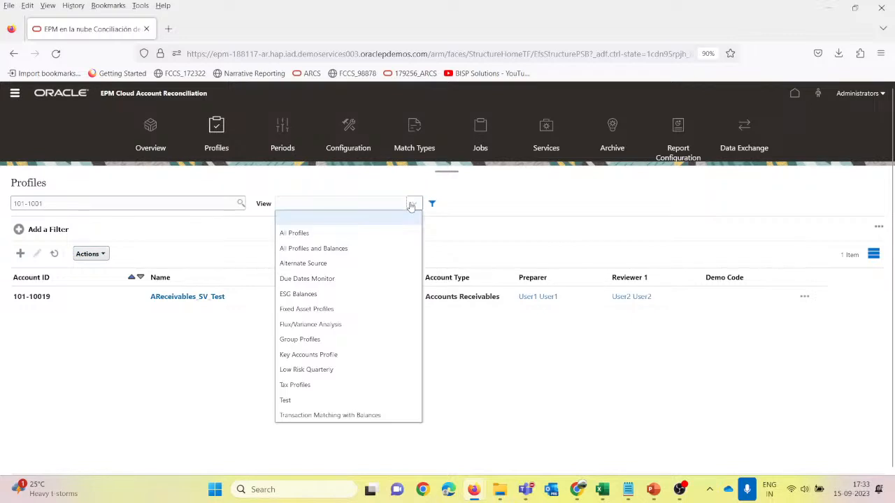
click(359, 248)
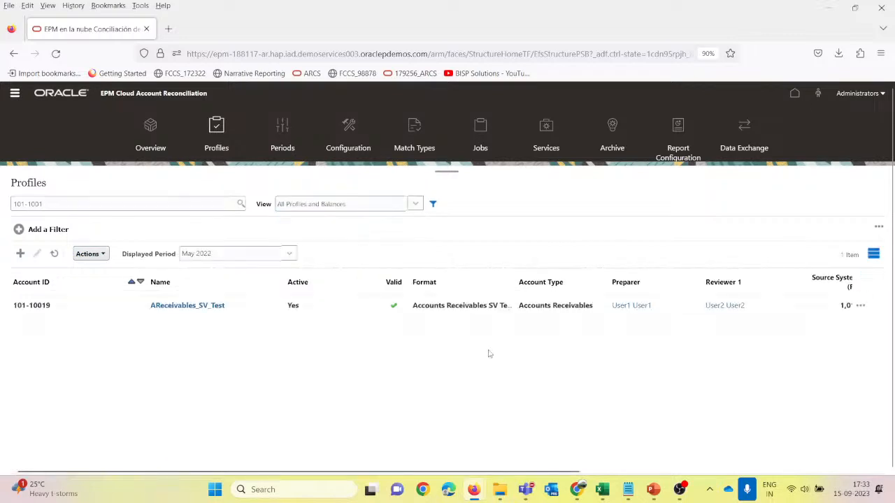
scroll(684, 343, right, 5)
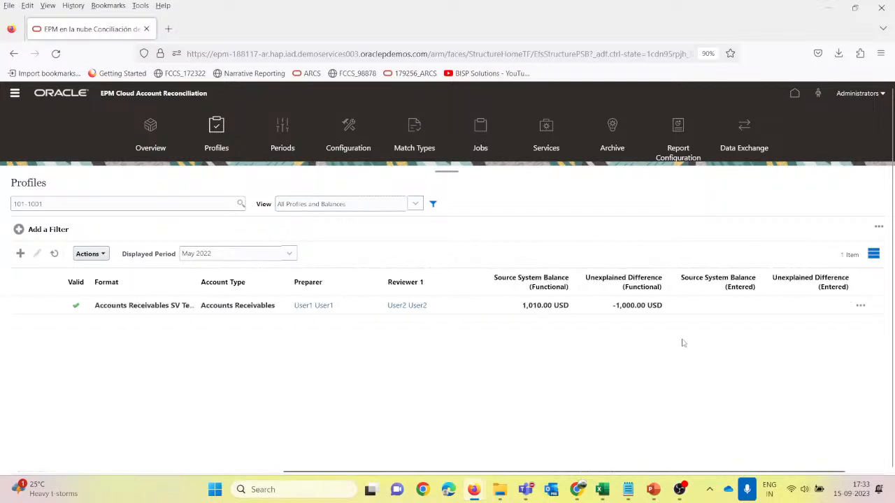
scroll(683, 342, left, 5)
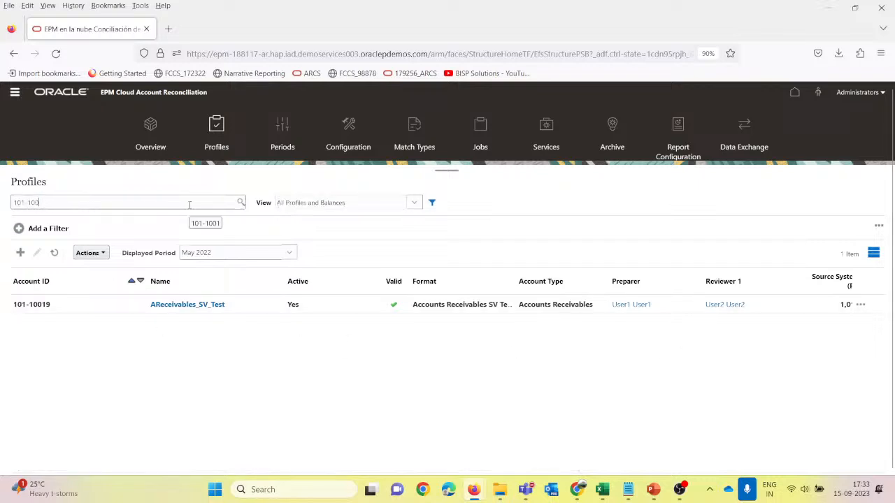
Step: Search the profiles for 101-10023 and check the APayable_SV_Test profile's balance columns
text(2)
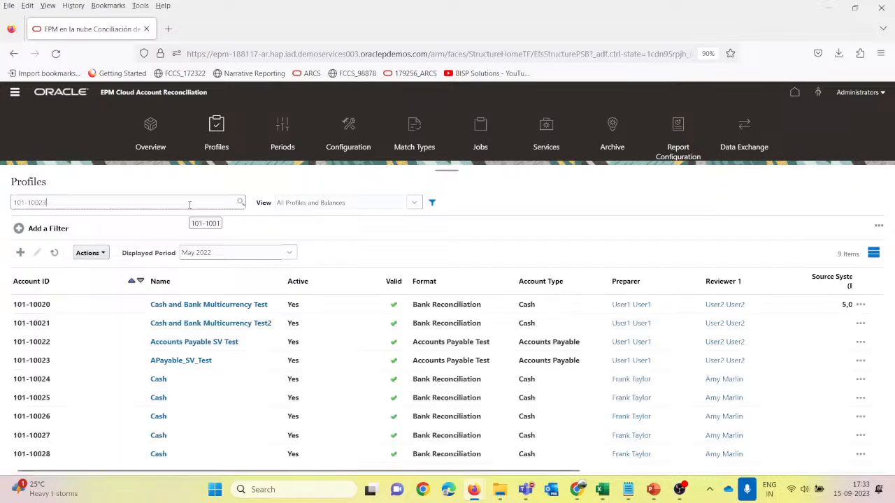
text(3)
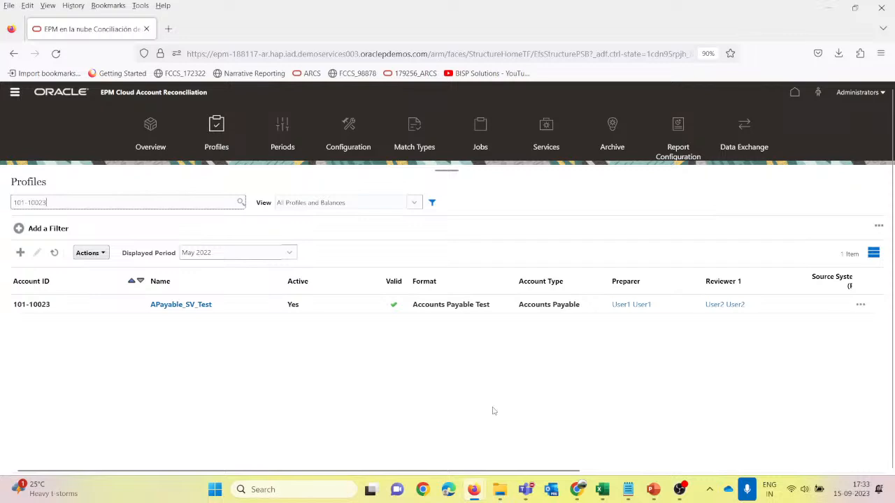
scroll(493, 411, right, 5)
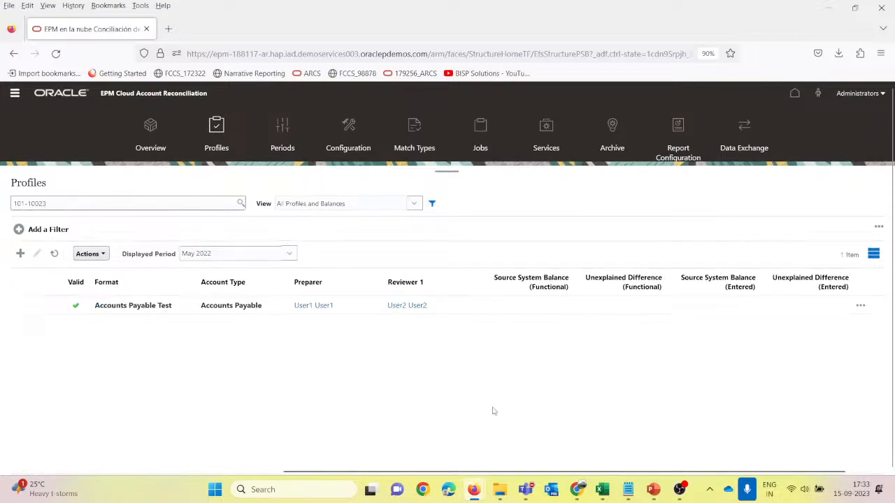
scroll(492, 411, left, 5)
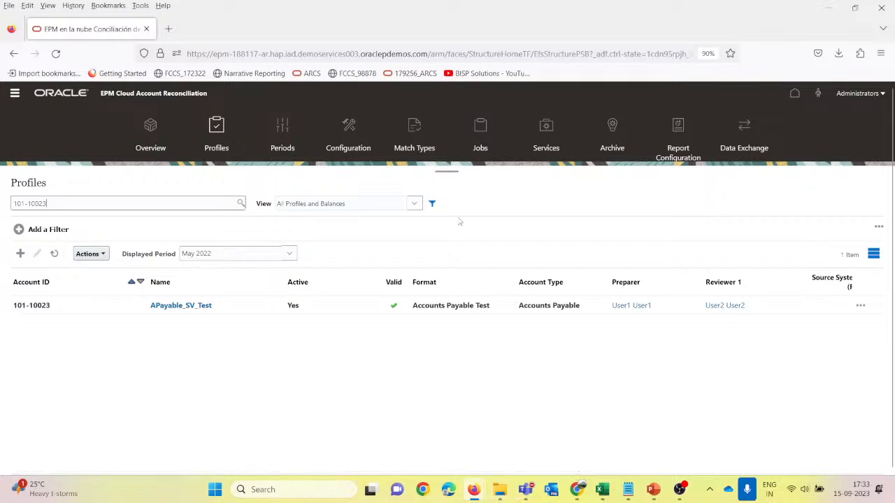
Step: Open the Periods list, then switch to File Explorer's Webinar folder and preview the 101-10022 and 101-10023 AP CSV files
click(280, 130)
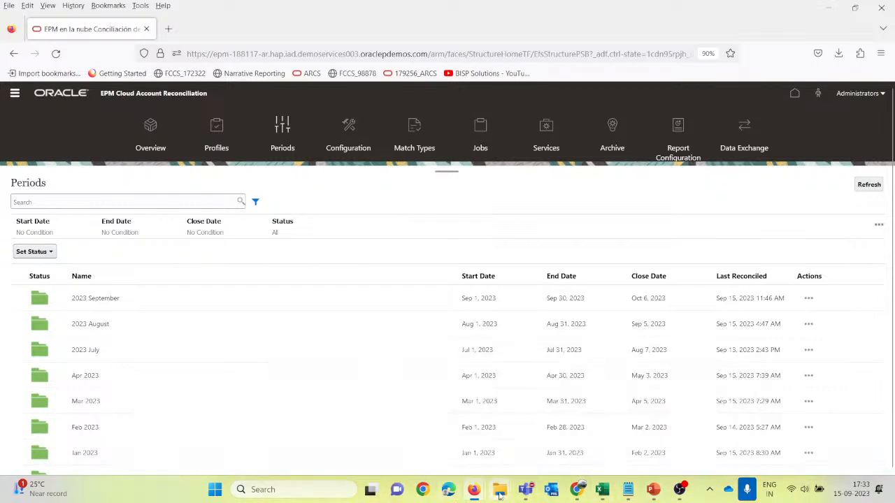
mouse_move(499, 495)
click(299, 406)
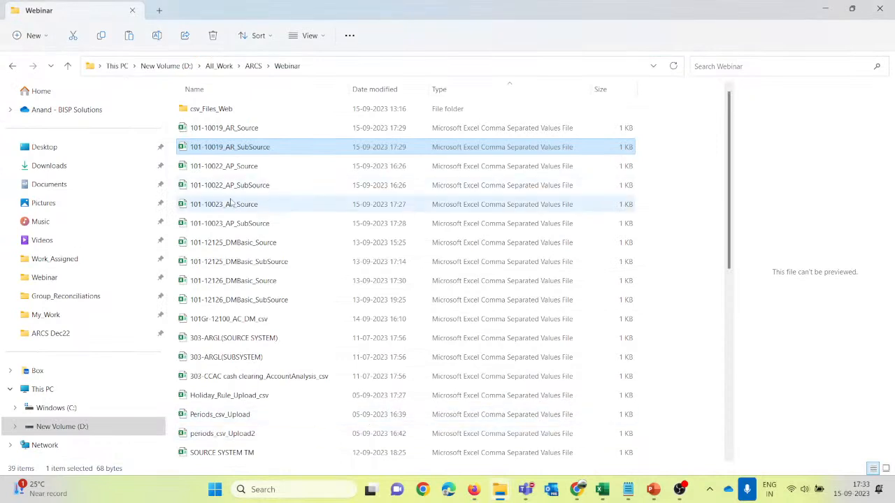
click(248, 168)
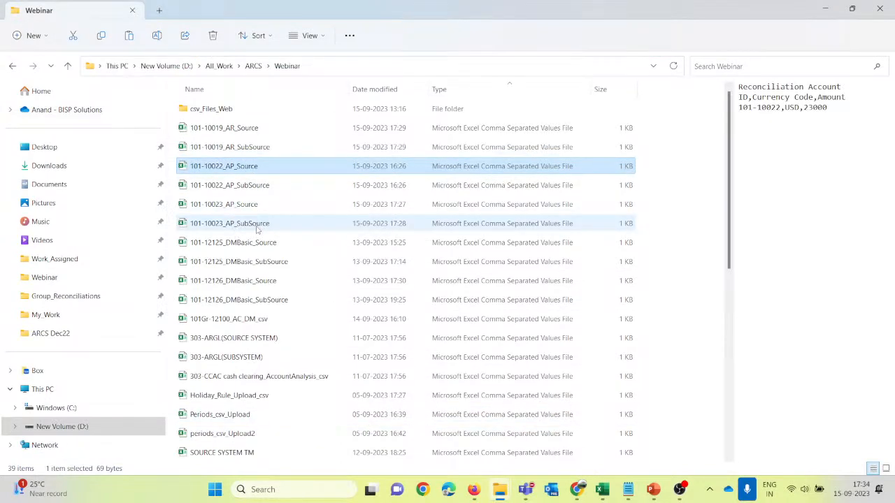
click(256, 226)
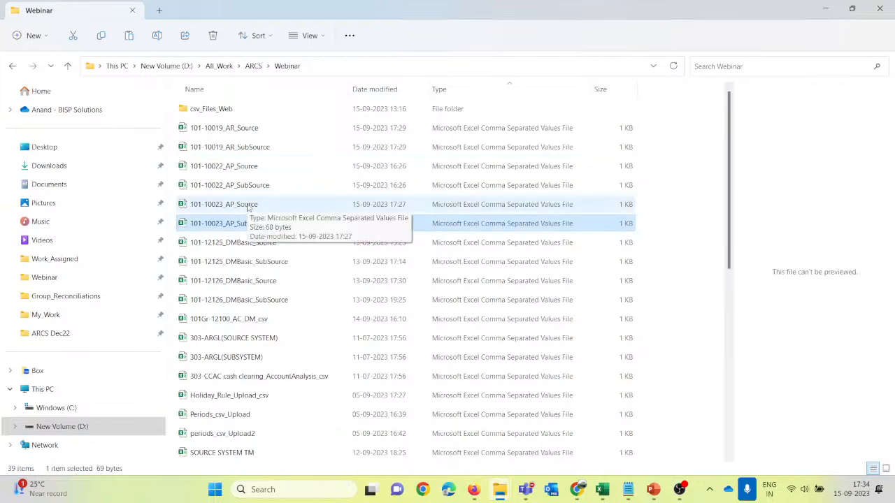
click(247, 207)
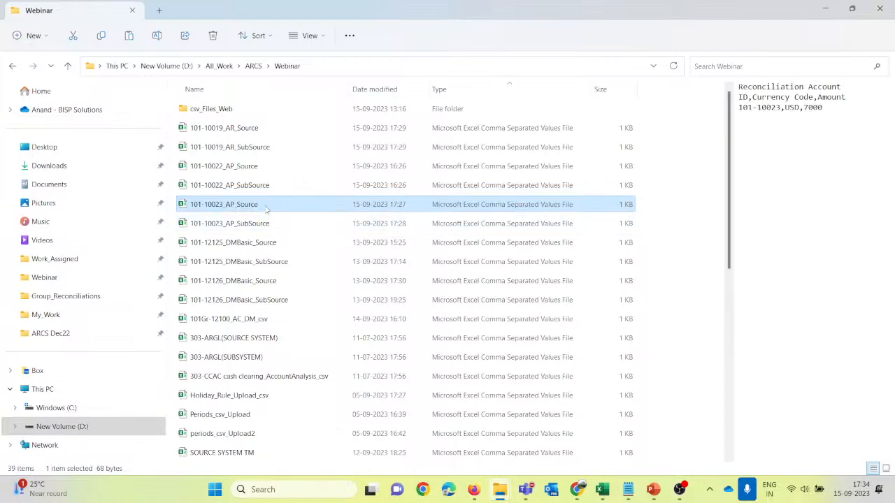
Step: Return to the browser and open the data load results of the pre-mapped balances import for May 2022
key(alt+Tab)
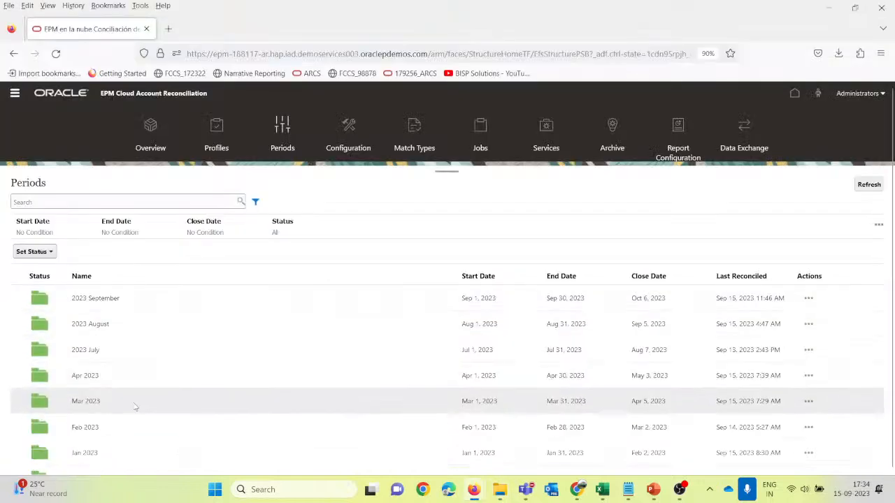
scroll(132, 405, down, 5)
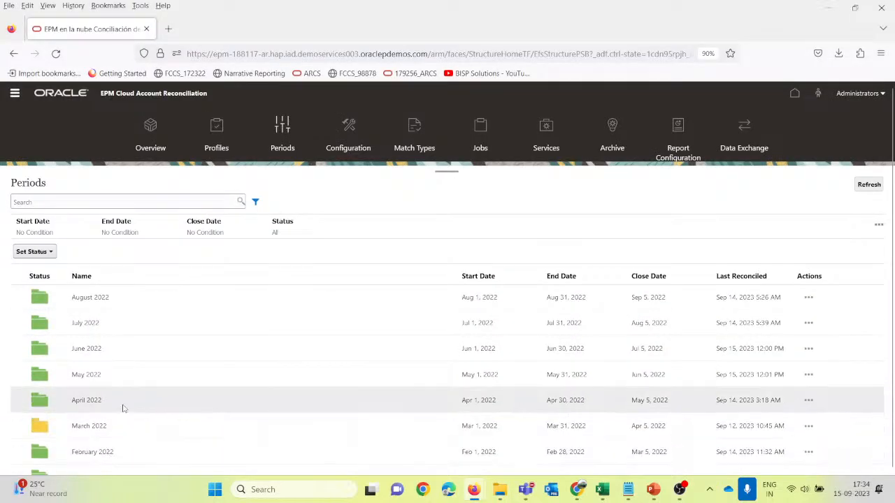
click(809, 376)
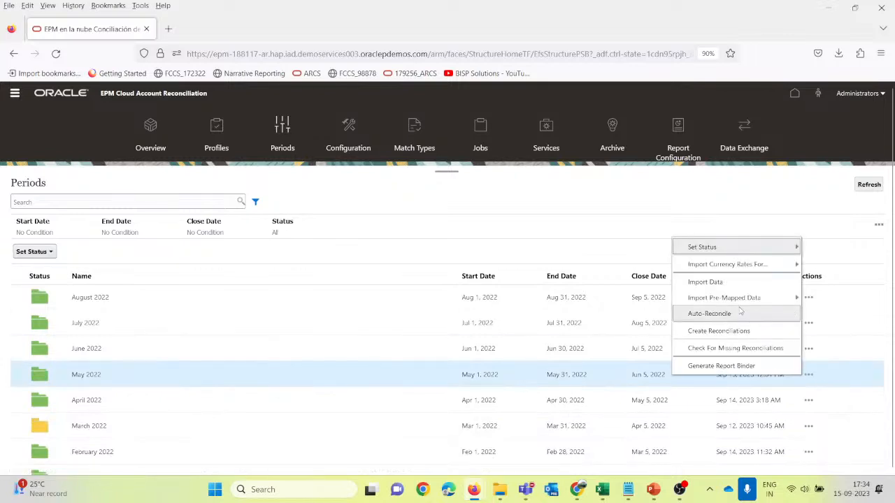
mouse_move(737, 301)
click(609, 295)
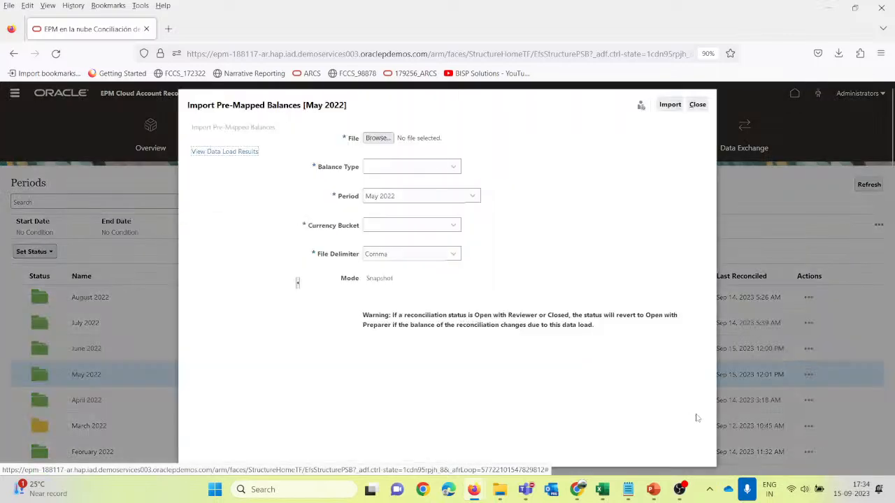
click(238, 152)
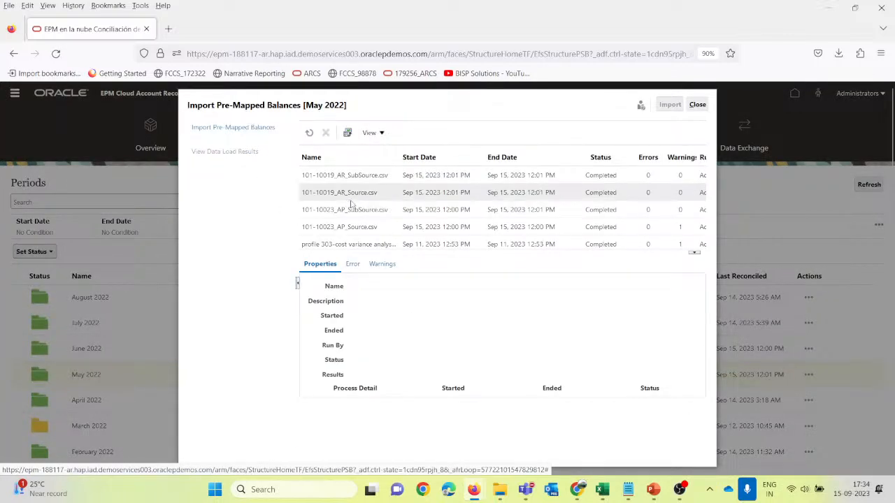
Step: Examine the errors, warnings and properties of the 101-10023_AP_SubSource.csv data load
click(355, 208)
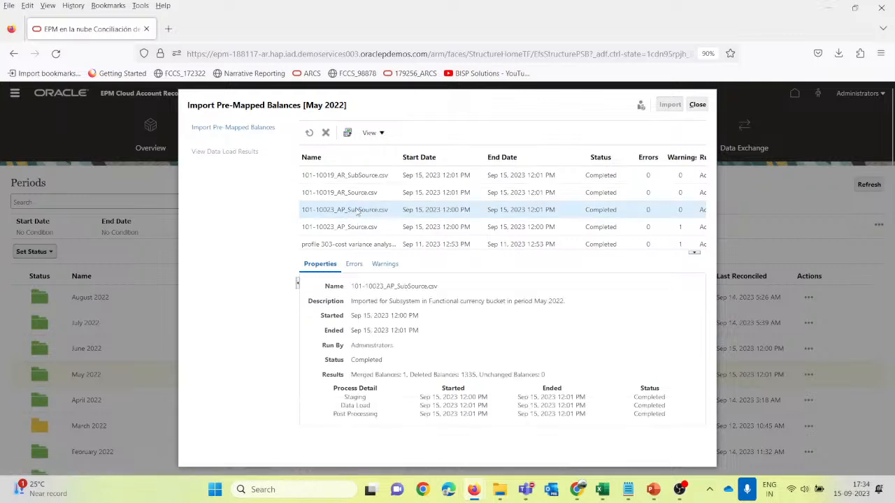
click(353, 264)
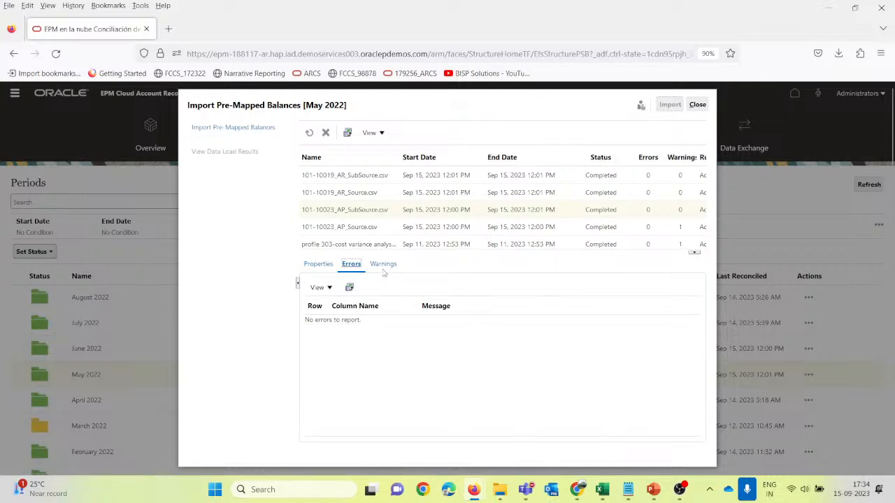
click(383, 264)
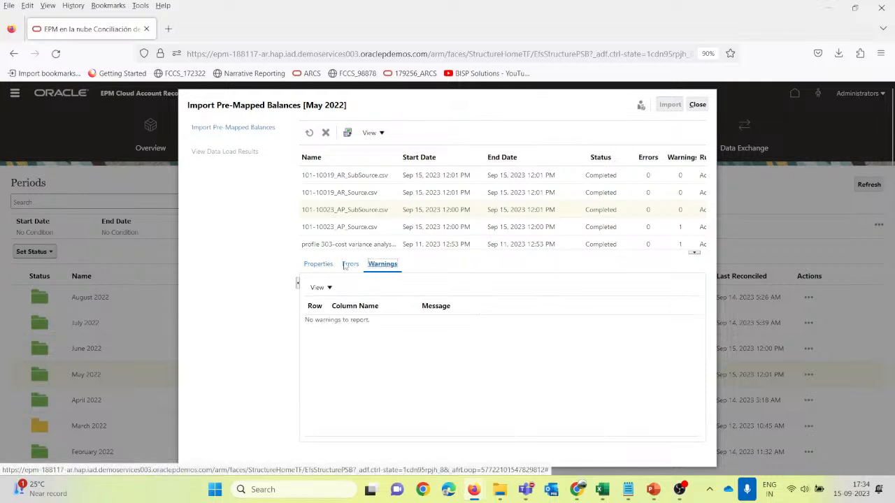
click(319, 265)
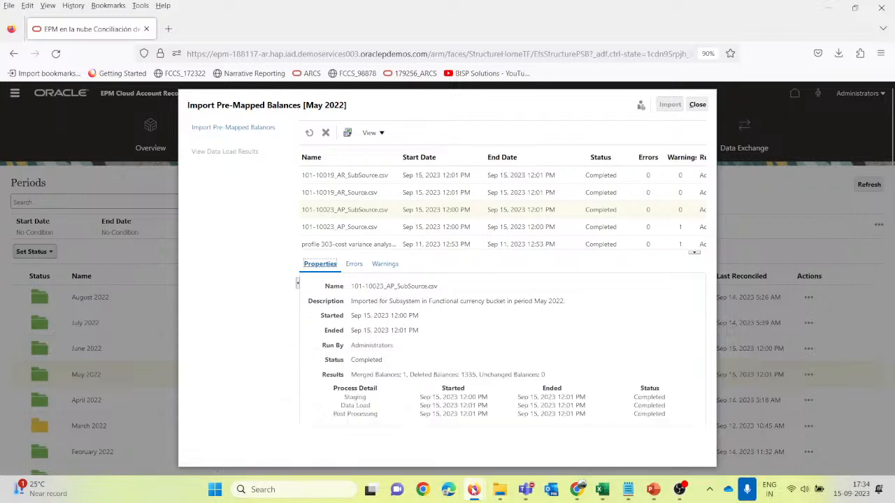
Step: Switch to the 101-10023_AP_SubSource workbook in Excel, widen column A, and check the currency code and amount in row 2
mouse_move(611, 497)
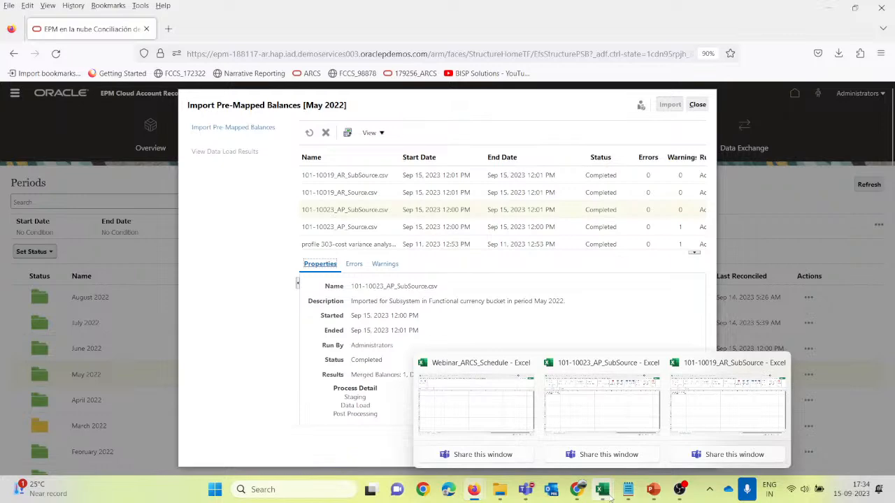
click(589, 426)
click(195, 225)
click(72, 156)
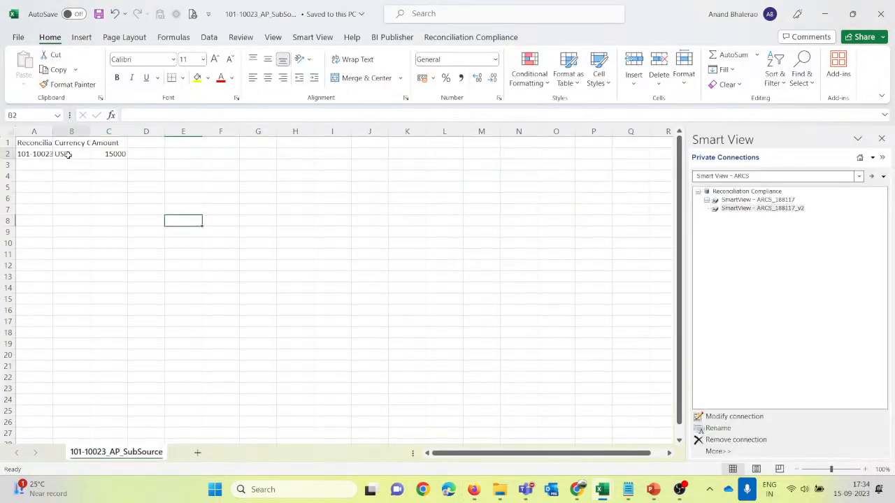
drag(52, 130, 69, 131)
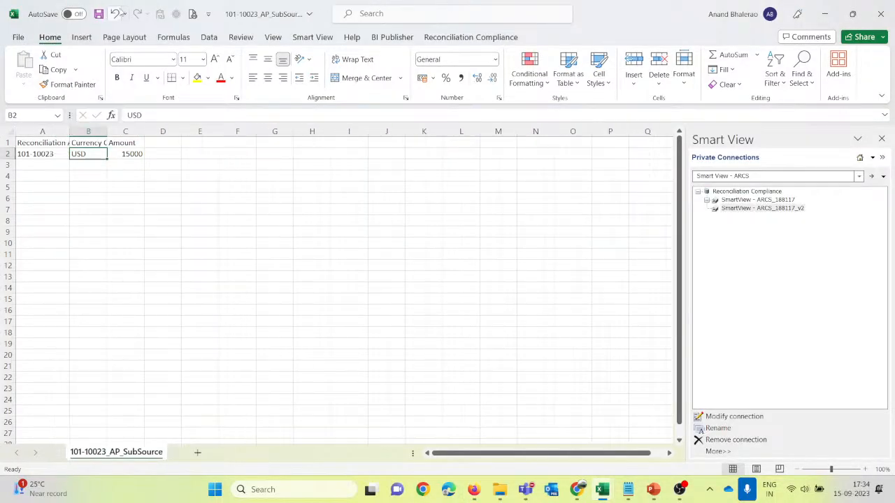
click(129, 157)
Step: Switch back to the Webinar folder in File Explorer to inspect the AP source files
mouse_move(496, 492)
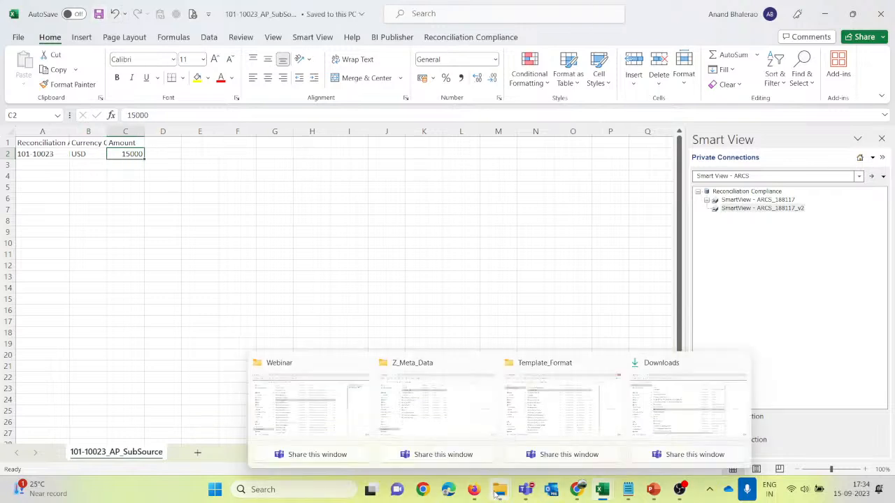
mouse_move(603, 491)
click(341, 418)
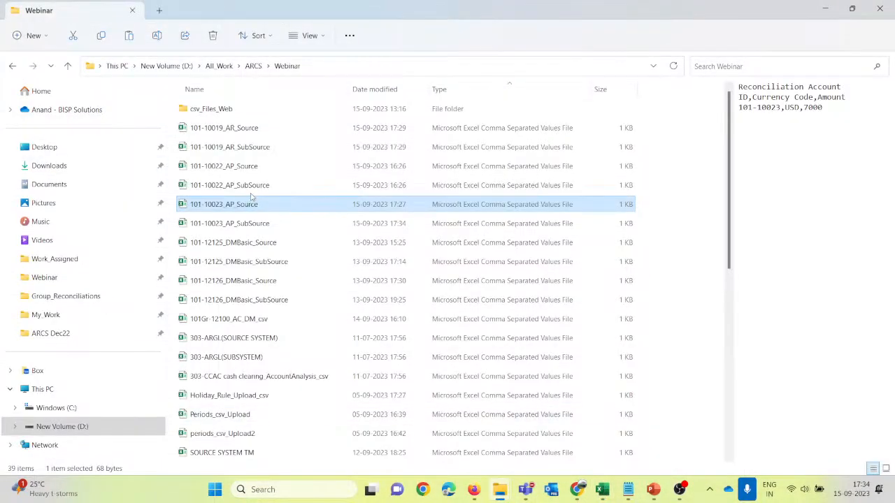
Step: Check the 101-10023_AP_SubSource data in Excel and preview the 101-10023_AP_Source file in the Webinar folder
click(245, 226)
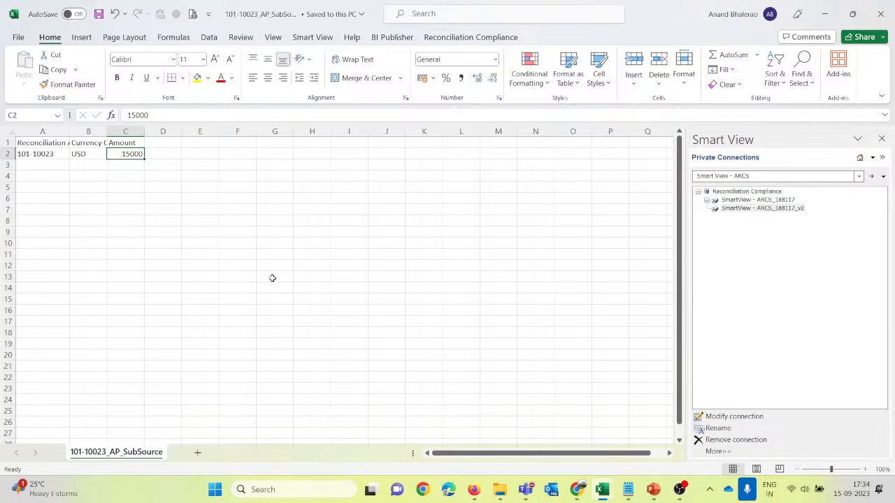
click(189, 208)
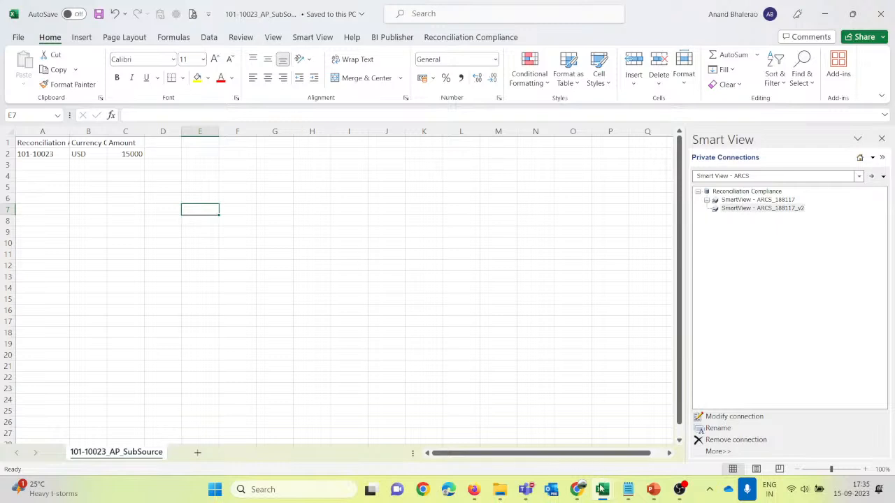
mouse_move(488, 493)
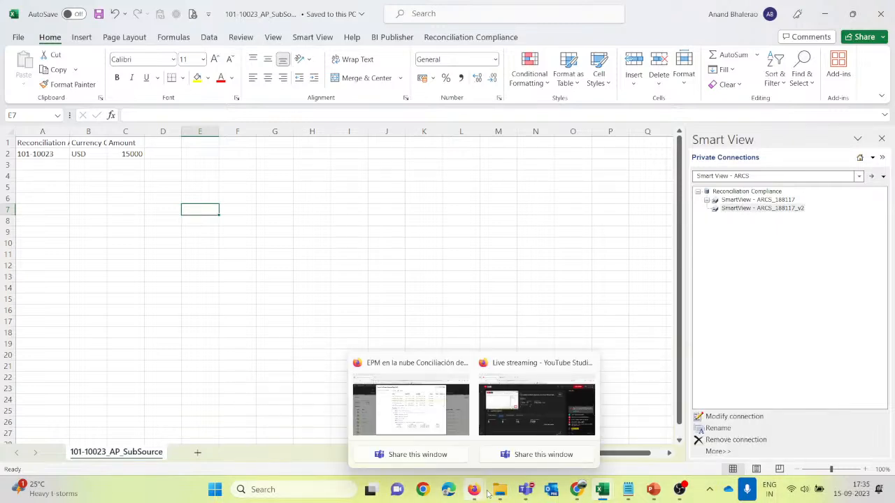
click(335, 415)
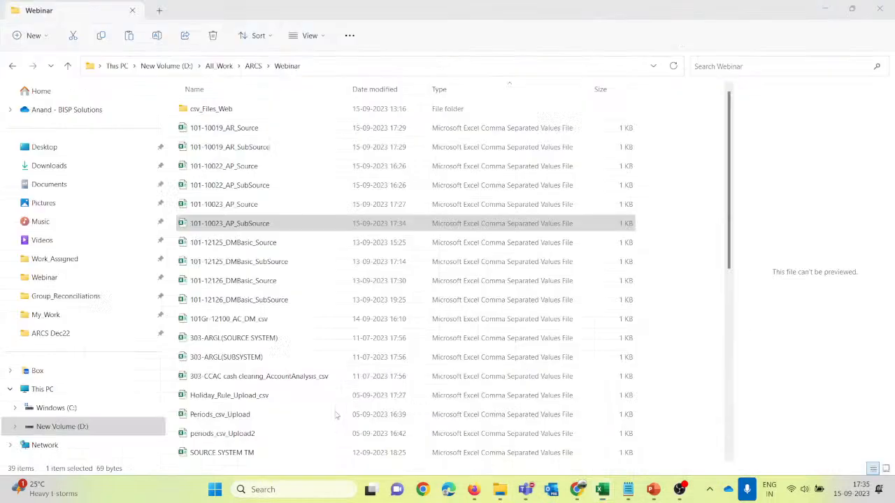
click(249, 204)
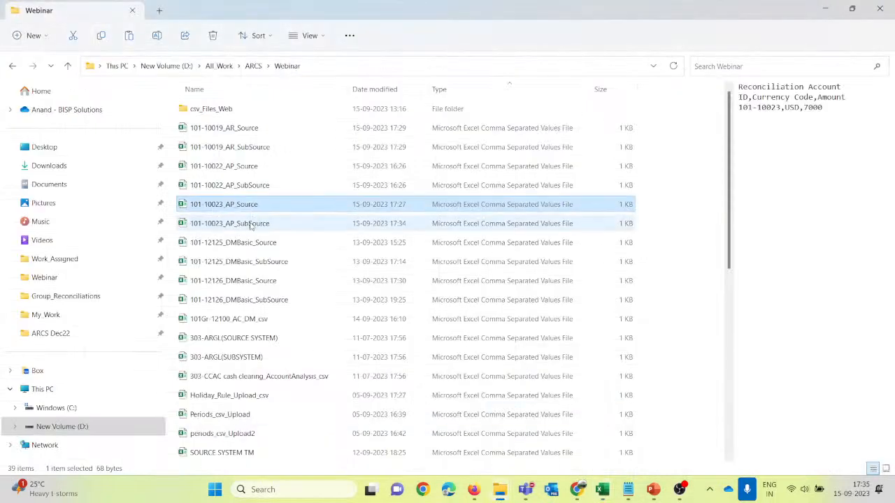
double_click(250, 223)
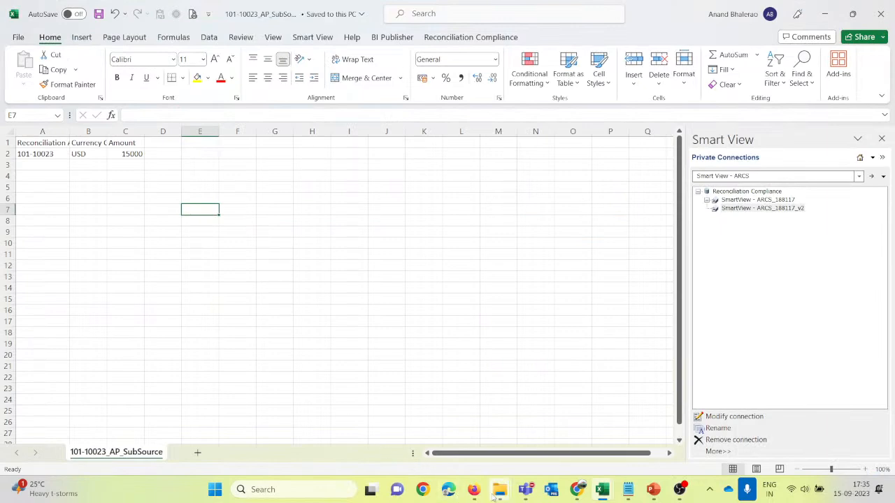
Step: Open the 101-10023_AP_Source file from the Webinar folder in Excel and widen column A to read the account ID
mouse_move(499, 490)
click(332, 412)
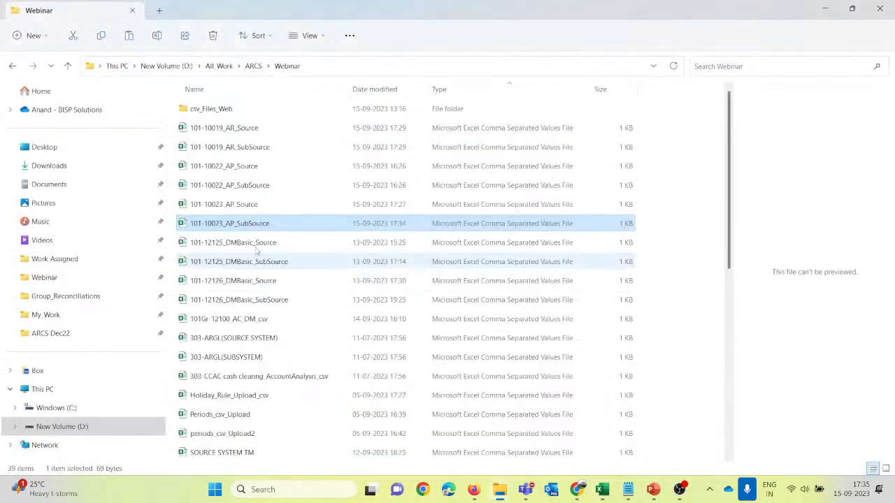
click(232, 204)
key(alt+Tab)
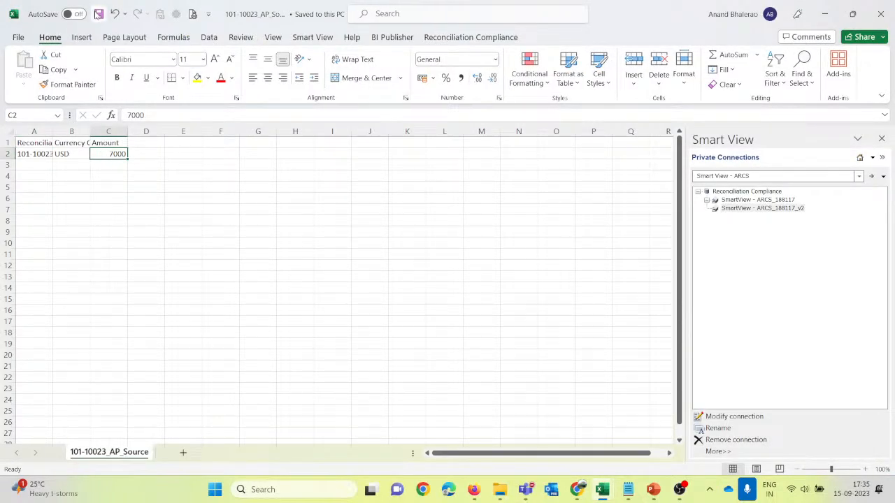
drag(53, 132, 91, 132)
Step: Return to the browser and close the Import Pre-Mapped Balances dialog for May 2022
mouse_move(473, 489)
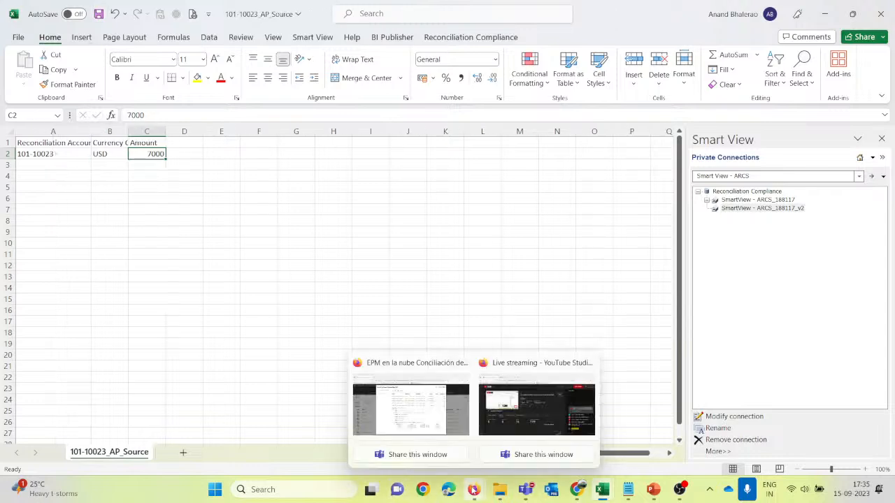
click(407, 414)
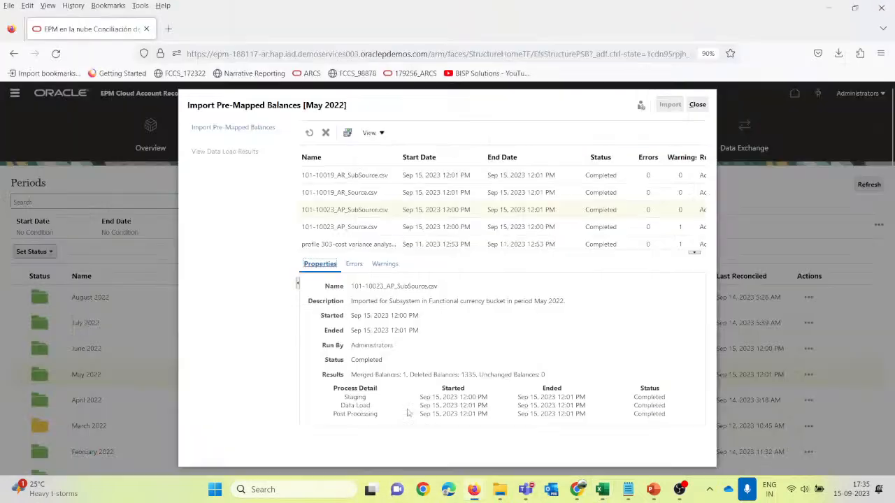
click(697, 104)
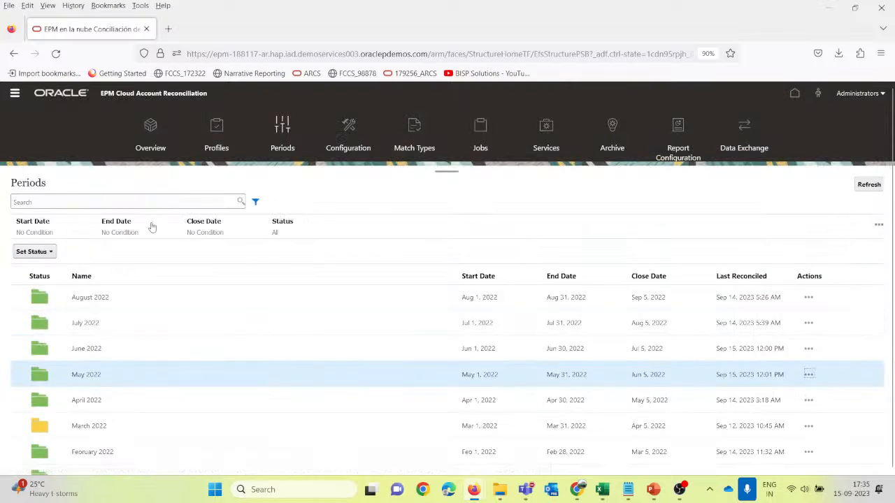
Step: Search the profiles for 10023 and examine its May 2022 balance columns
click(217, 129)
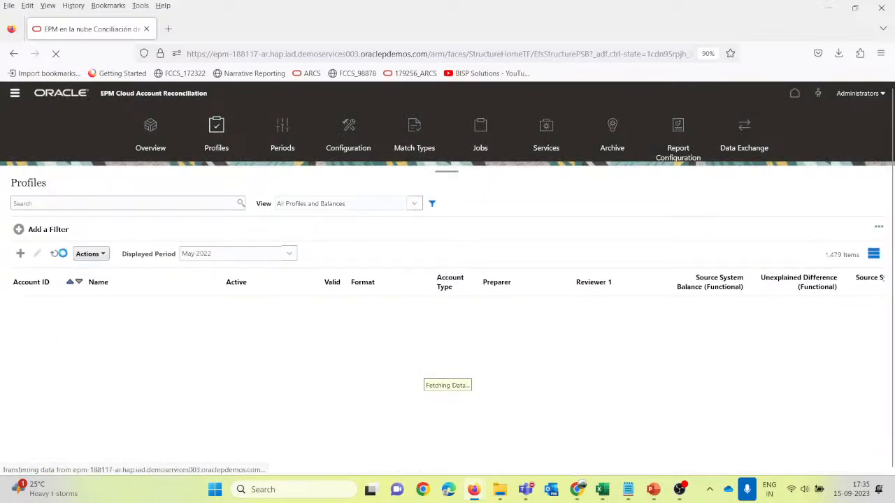
click(63, 202)
text(1)
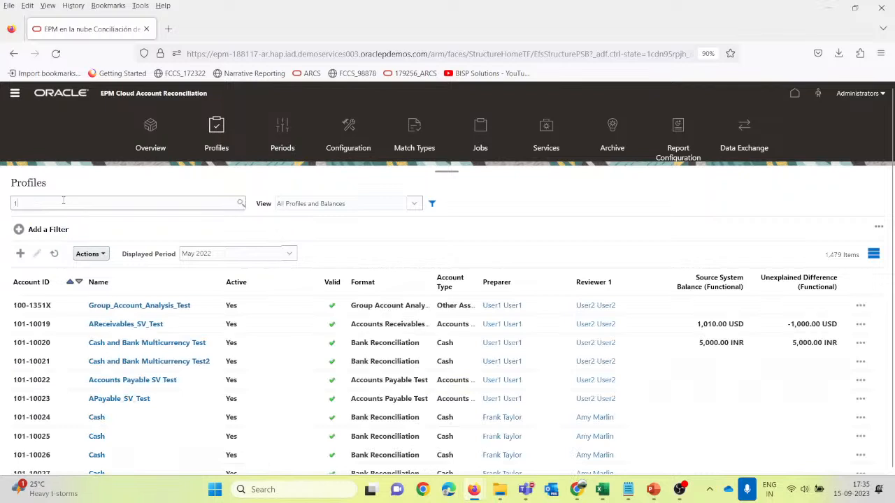
text(0023)
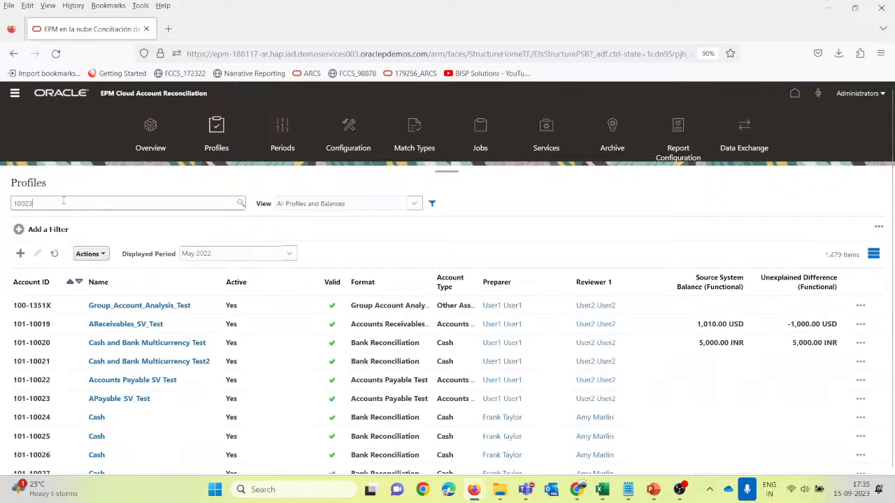
key(Return)
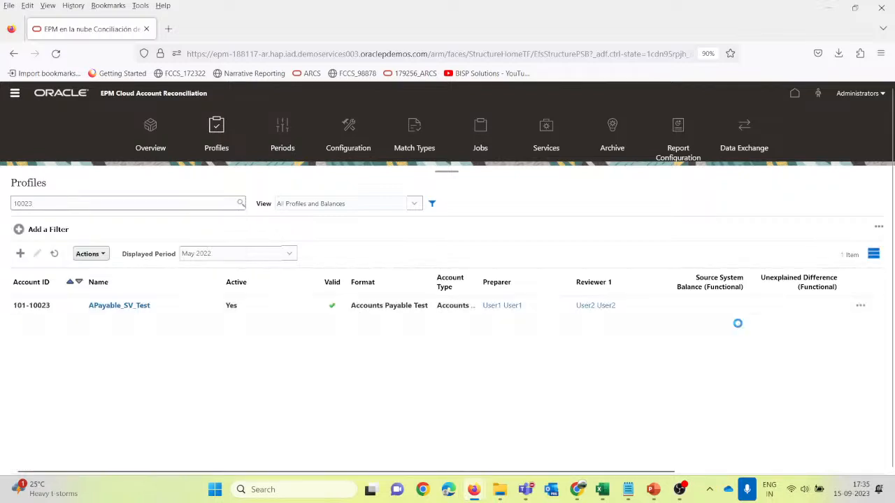
scroll(739, 328, right, 3)
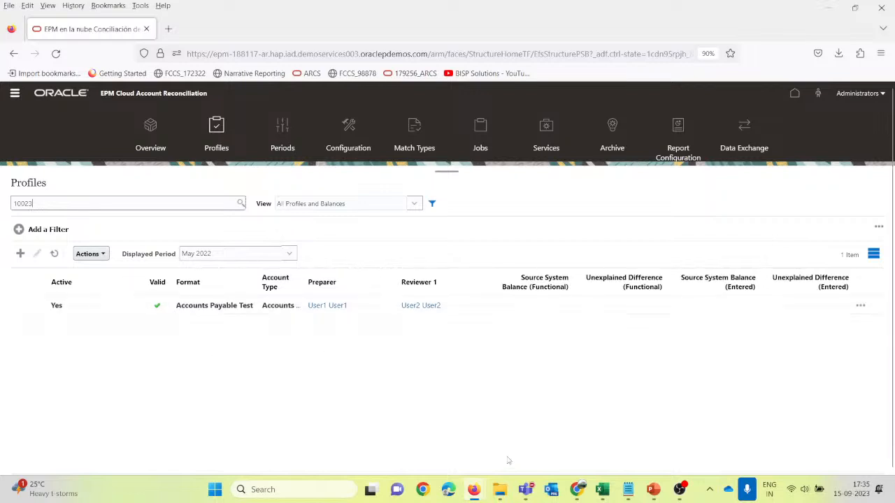
scroll(509, 461, left, 5)
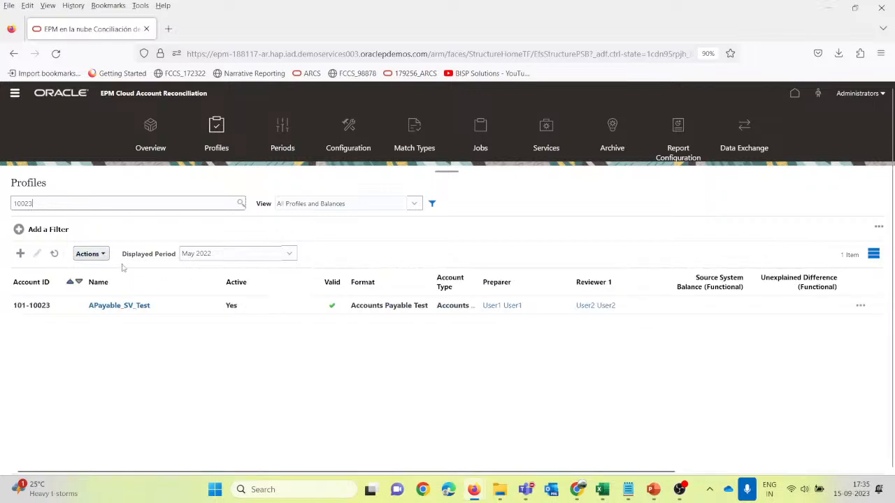
Step: Open the column selection for the profiles list and add the Subsystem Balance (Functional) balance attribute
click(91, 254)
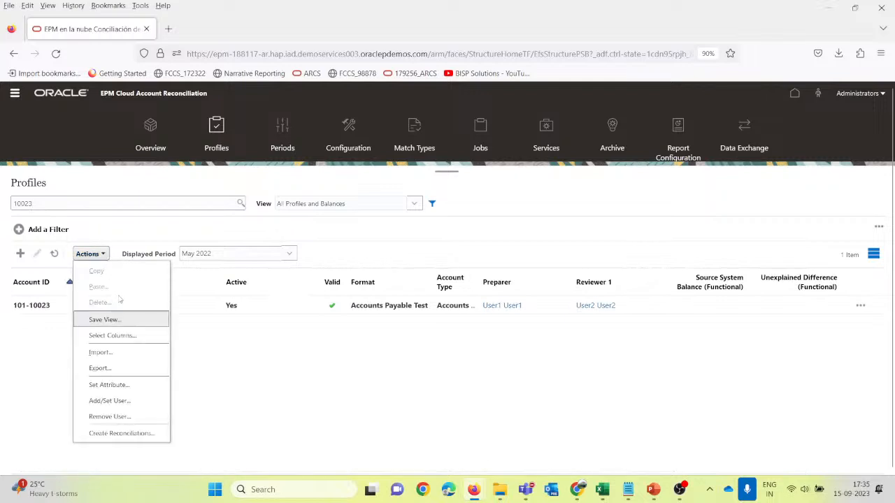
click(115, 337)
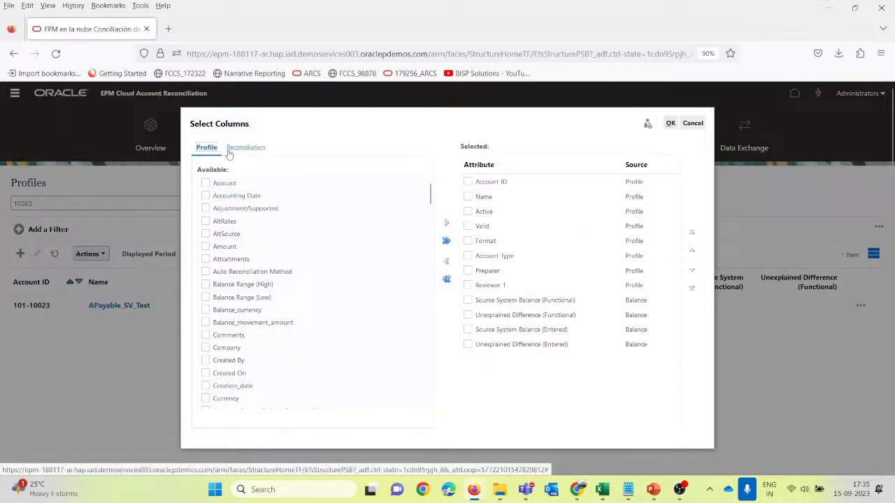
click(242, 150)
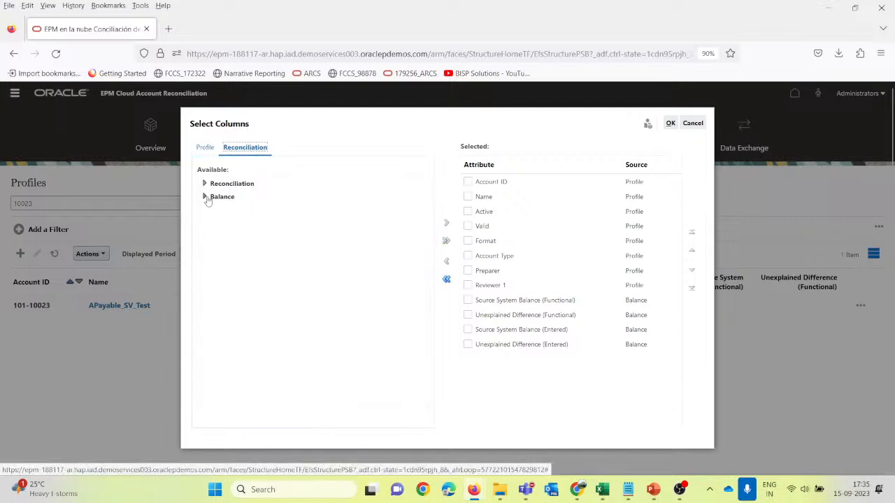
click(206, 198)
scroll(277, 348, down, 3)
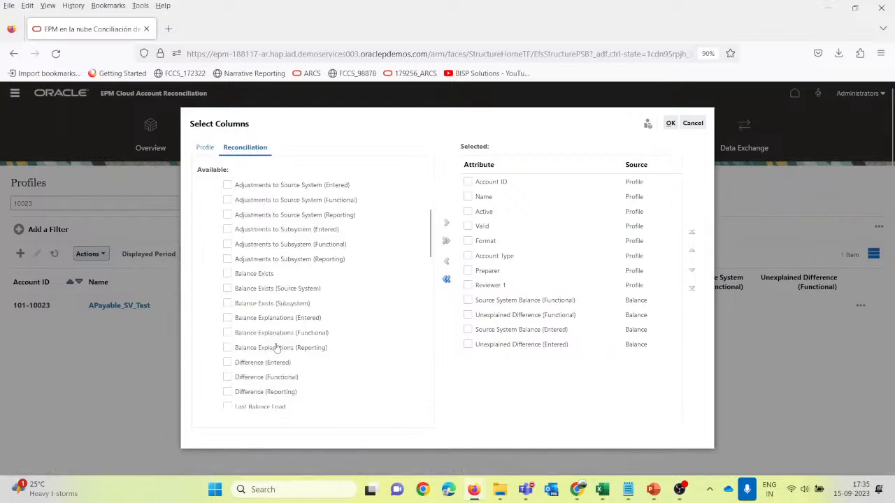
scroll(277, 348, down, 3)
scroll(280, 368, down, 5)
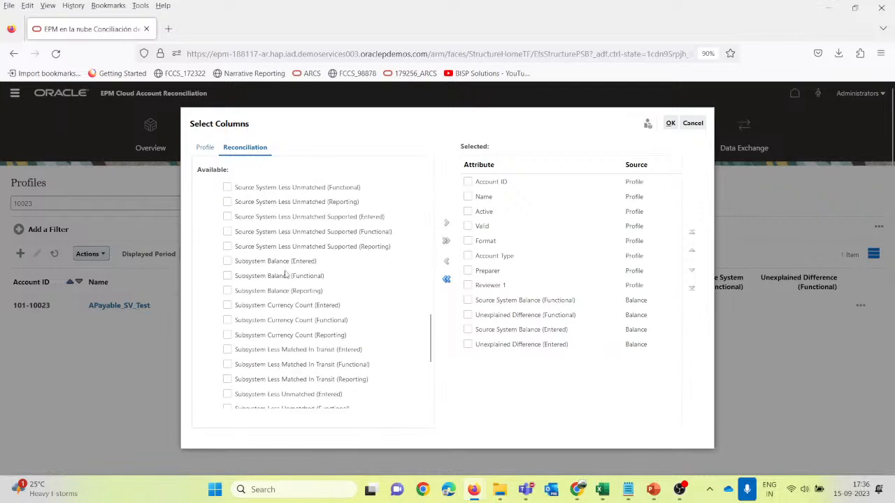
click(228, 277)
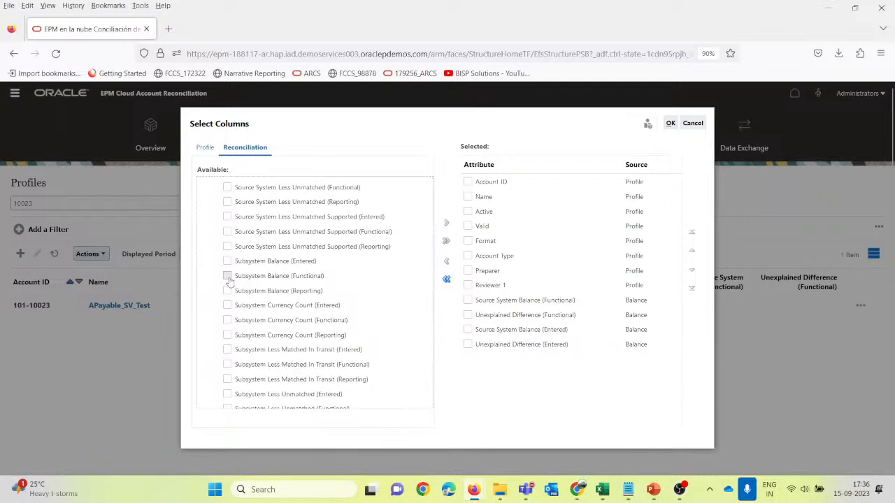
click(446, 223)
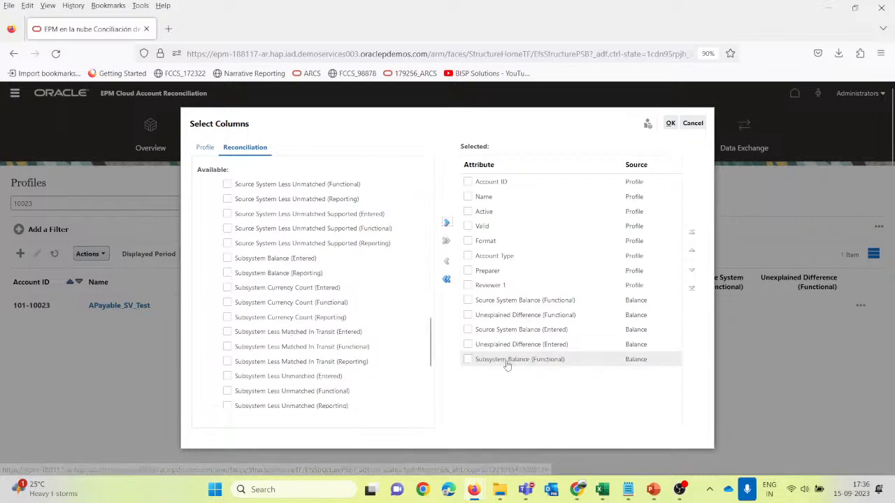
Step: Move Subsystem Balance (Functional) up the selected columns to sit directly above Source System Balance (Functional)
click(692, 253)
click(692, 253)
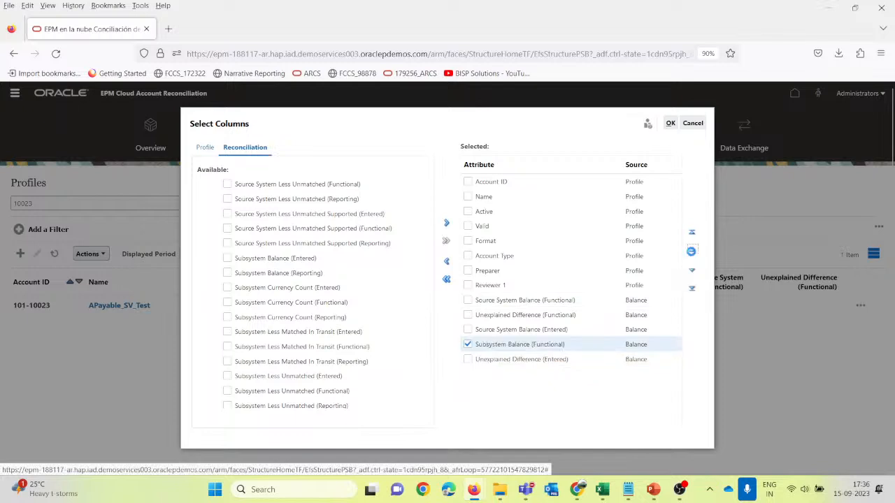
click(692, 253)
click(692, 253)
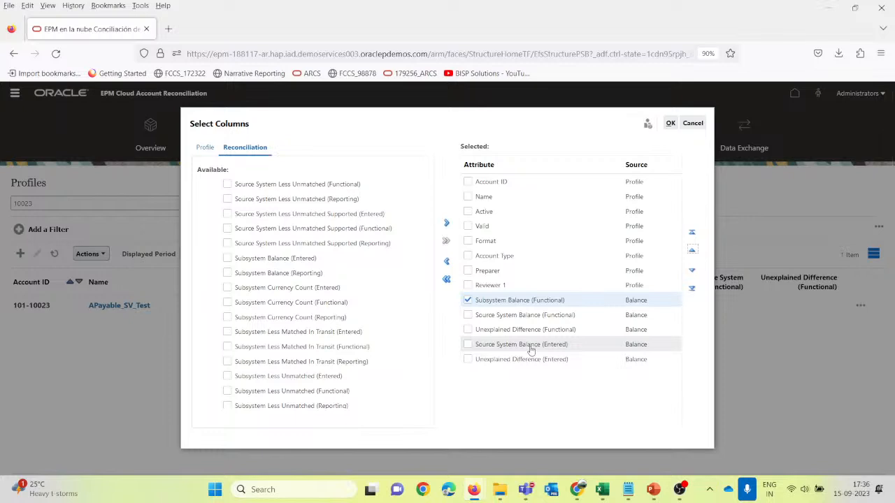
Step: Remove Subsystem Balance (Functional) and Source System Balance (Entered) from the selected columns
click(468, 344)
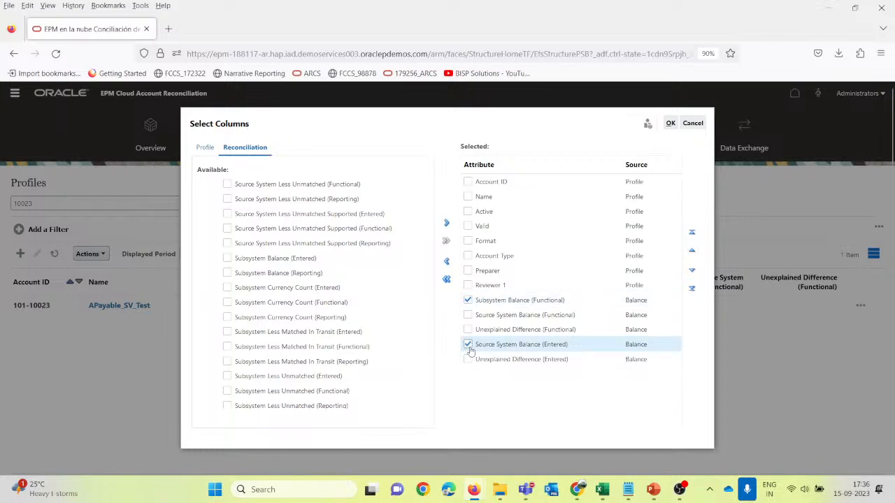
click(447, 262)
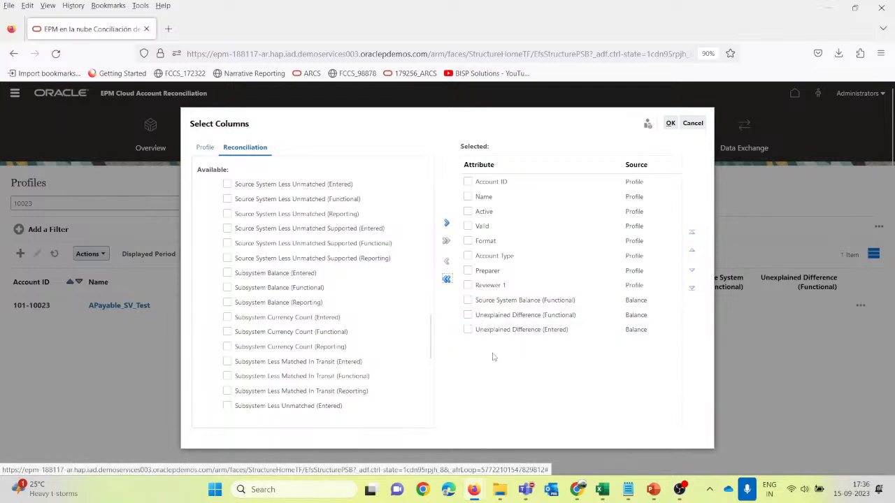
Step: Add Subsystem Balance (Functional) again, place it directly below Source System Balance (Functional), apply the columns and check the profile's balances
click(506, 305)
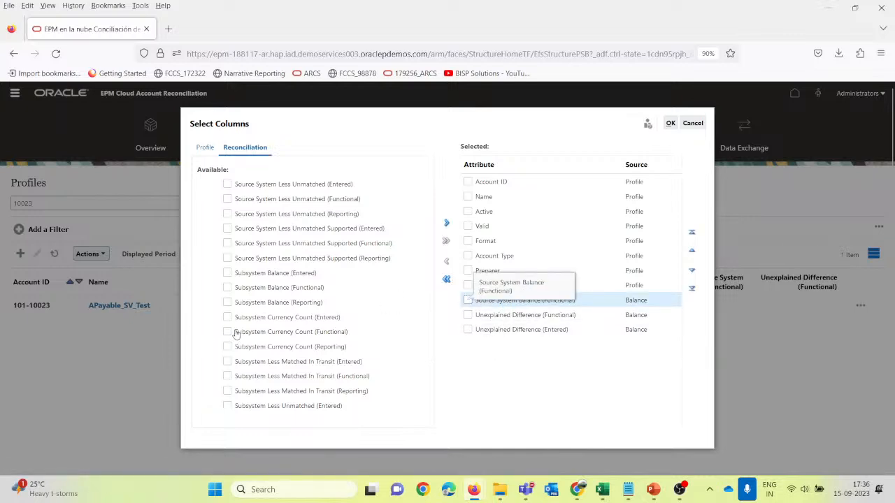
click(227, 288)
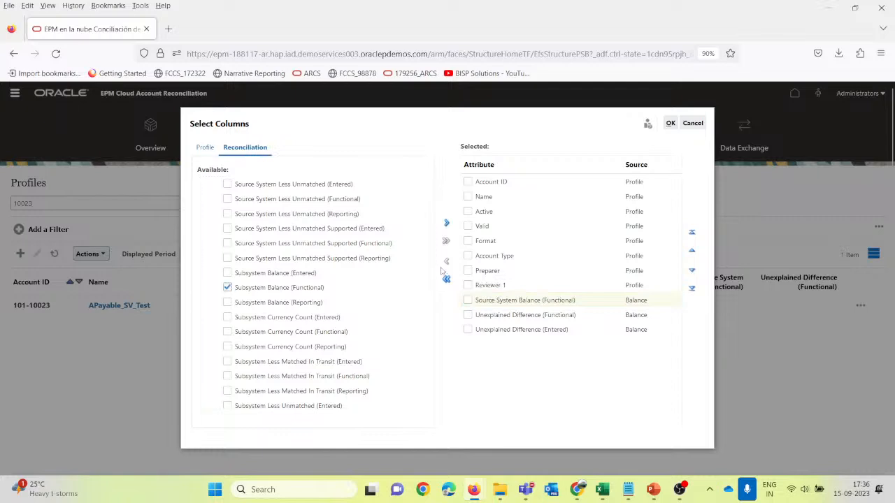
click(448, 223)
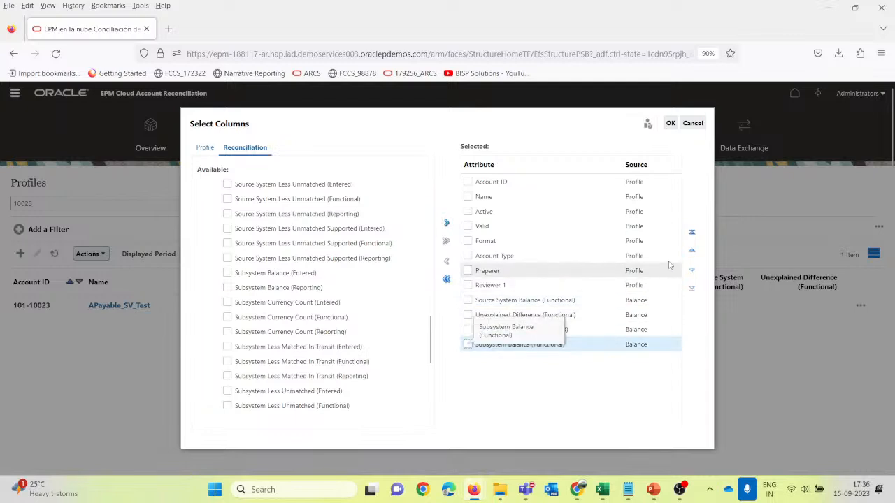
click(692, 252)
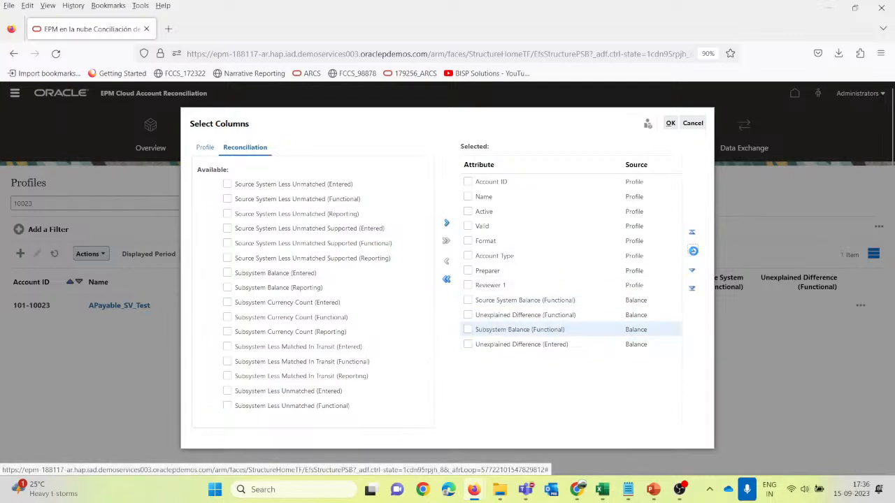
click(693, 250)
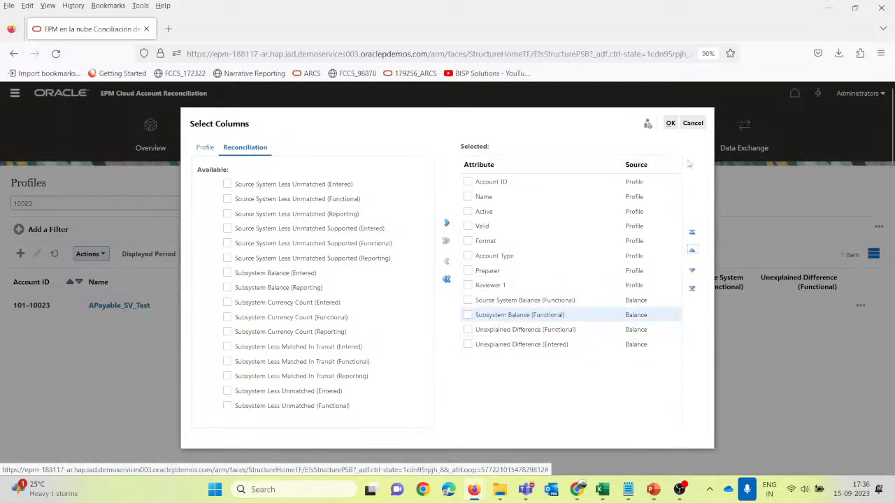
click(670, 124)
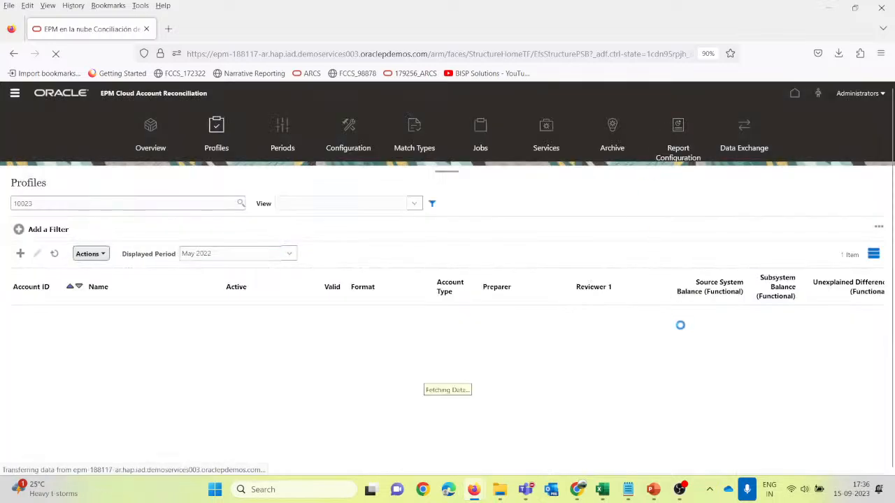
scroll(683, 332, right, 4)
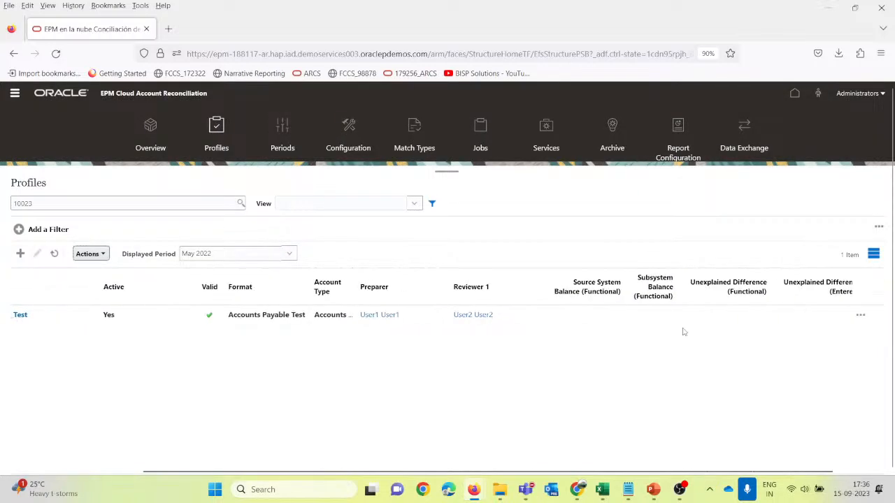
Step: Open the pre-mapped balances import for the May 2022 period
scroll(684, 332, left, 3)
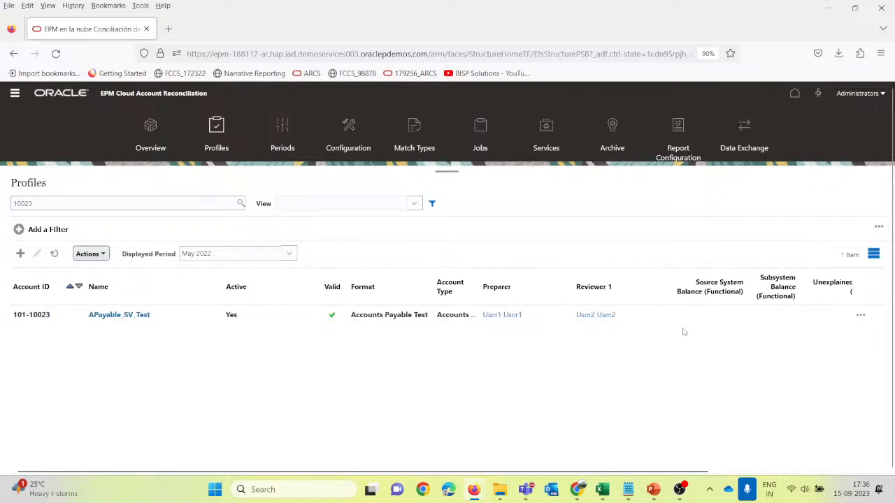
scroll(684, 332, right, 4)
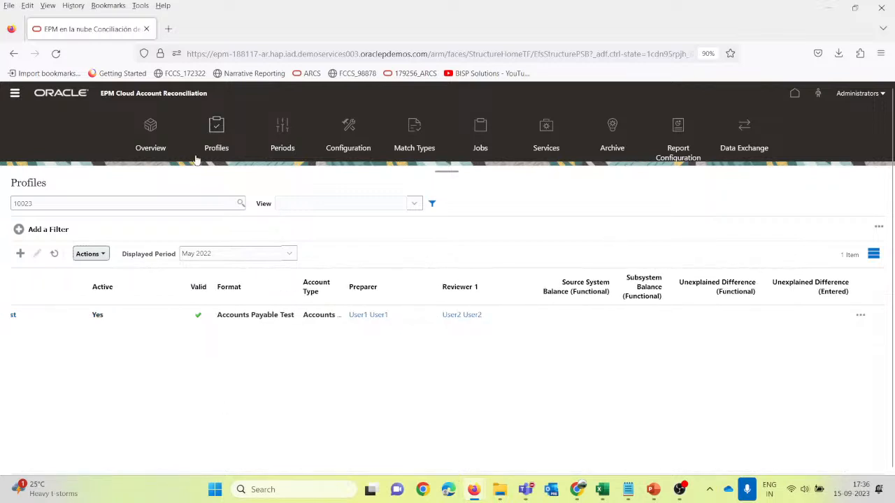
click(283, 124)
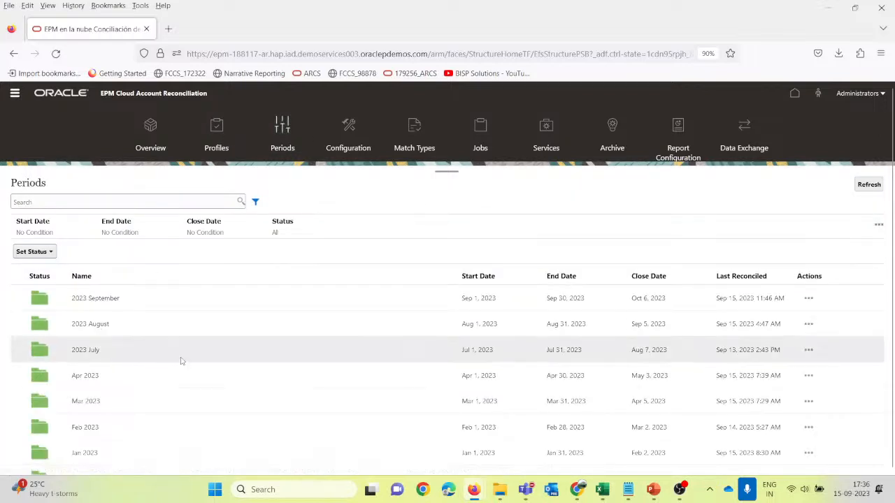
scroll(181, 360, down, 3)
scroll(172, 390, down, 3)
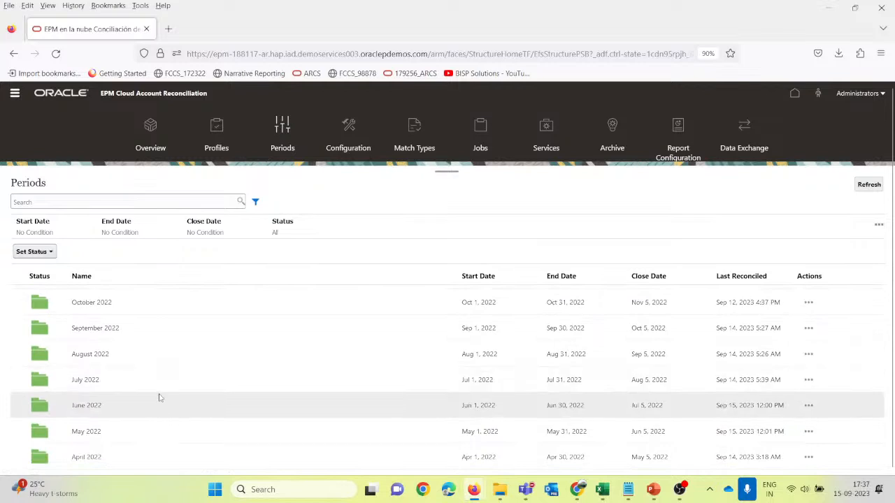
scroll(160, 407, down, 2)
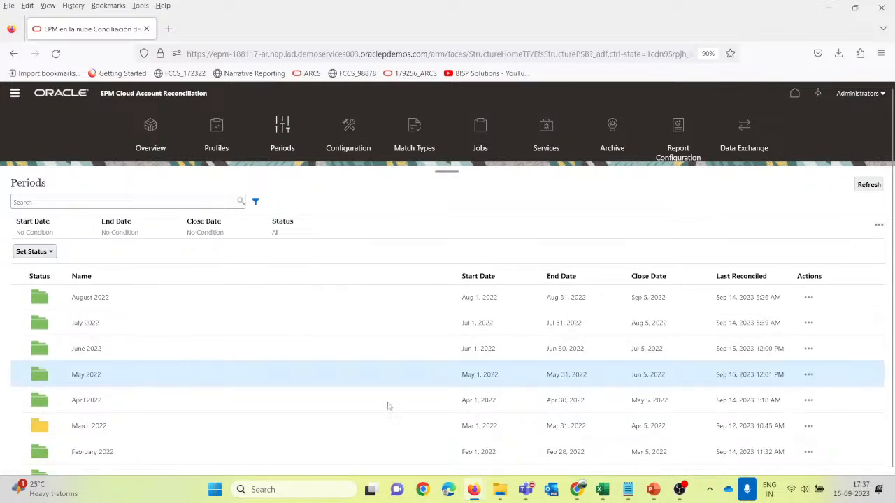
click(808, 377)
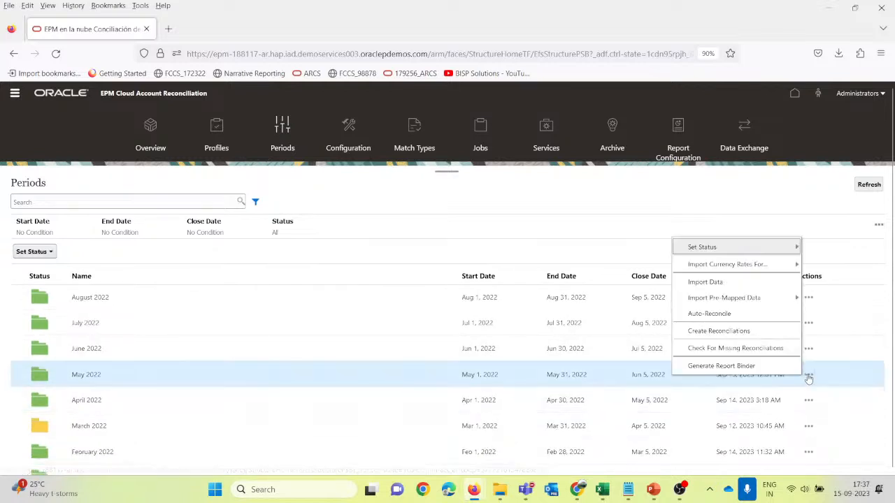
mouse_move(725, 299)
click(611, 299)
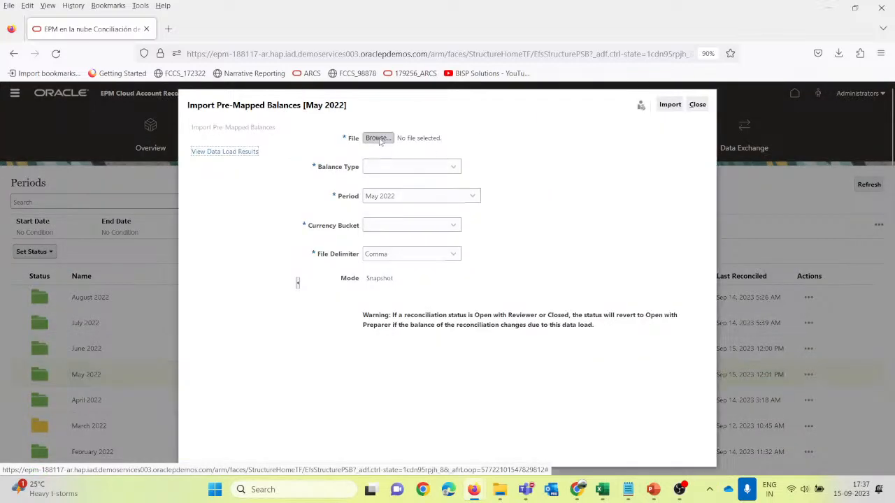
Step: Select 101-10023_AP_Source.csv from the Webinar folder for import, with balance type Source System and currency bucket Functional
click(378, 139)
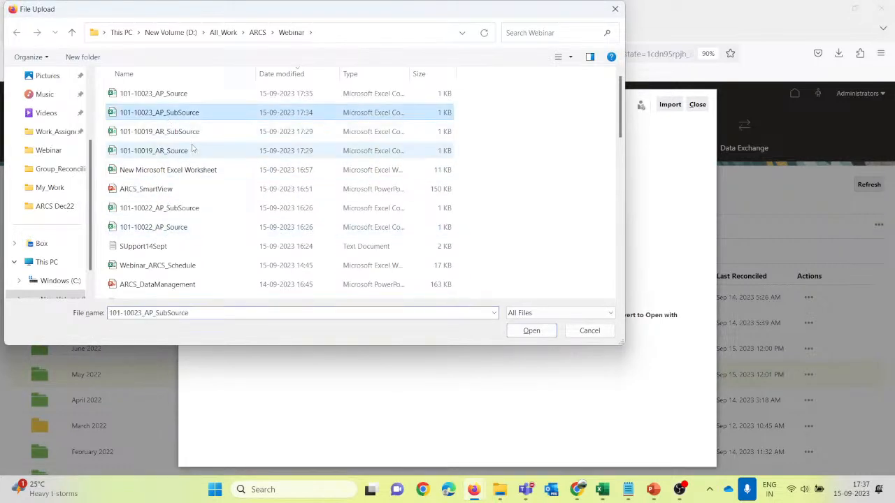
click(175, 95)
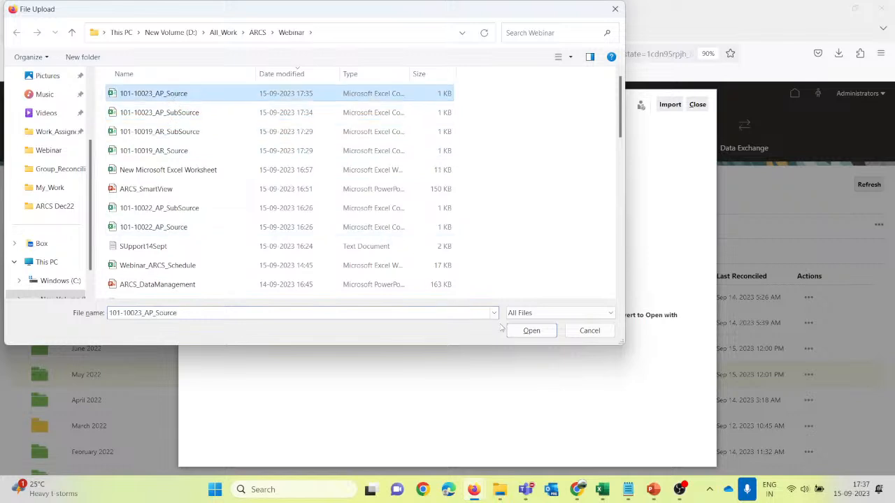
click(528, 331)
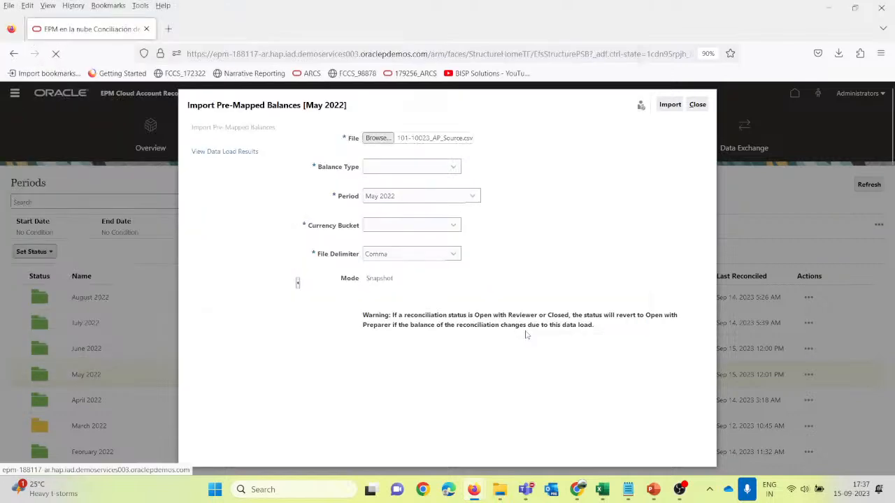
click(404, 174)
click(395, 200)
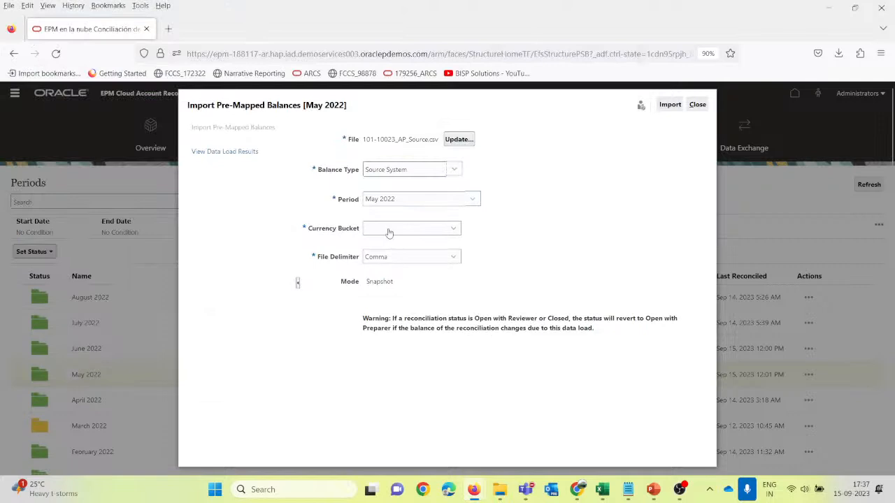
click(390, 233)
click(392, 273)
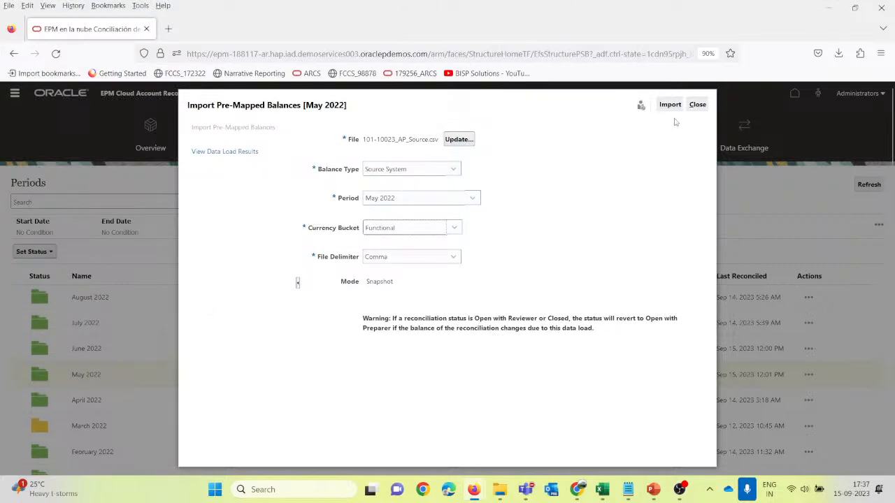
Step: Run the source system balance import and check its refreshed data load results
click(669, 104)
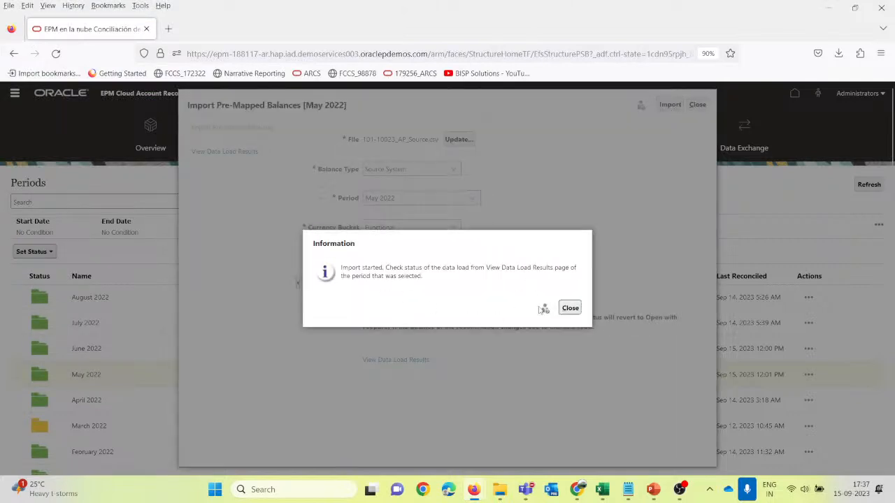
click(571, 308)
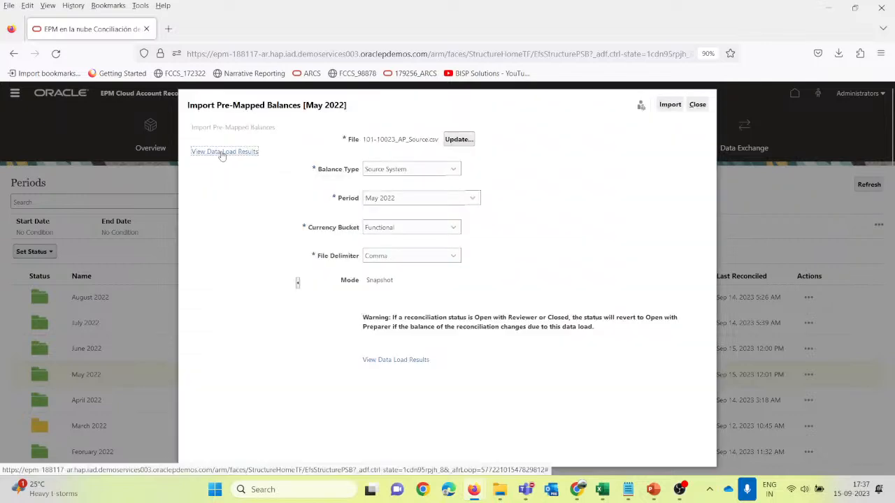
click(221, 151)
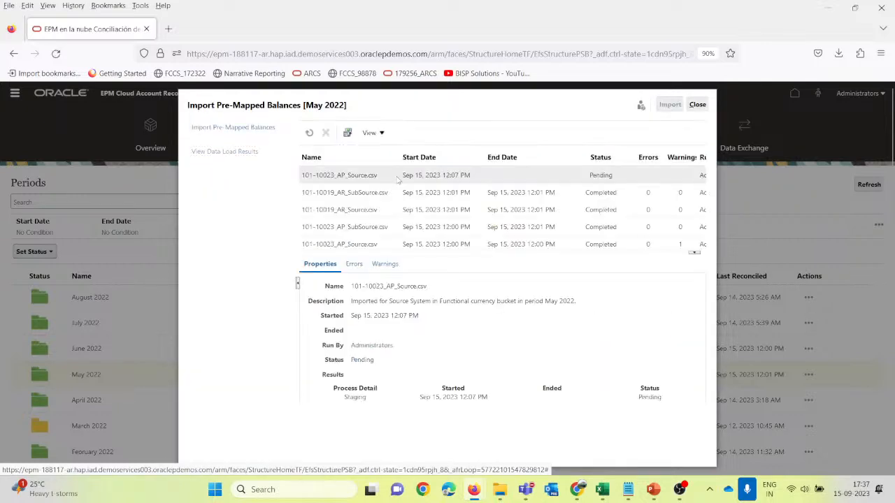
click(309, 133)
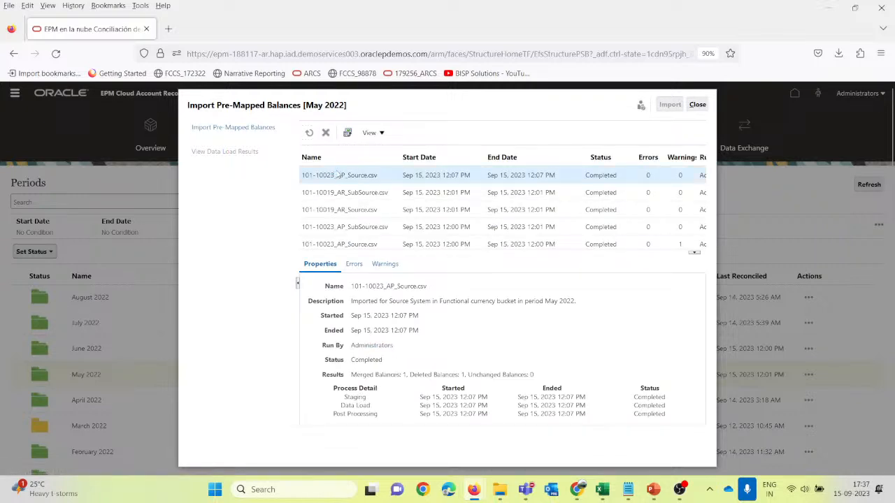
Step: Set up another May 2022 pre-mapped import with 101-10023_AP_SubSource.csv, balance type Subsystem and currency bucket Functional
click(245, 128)
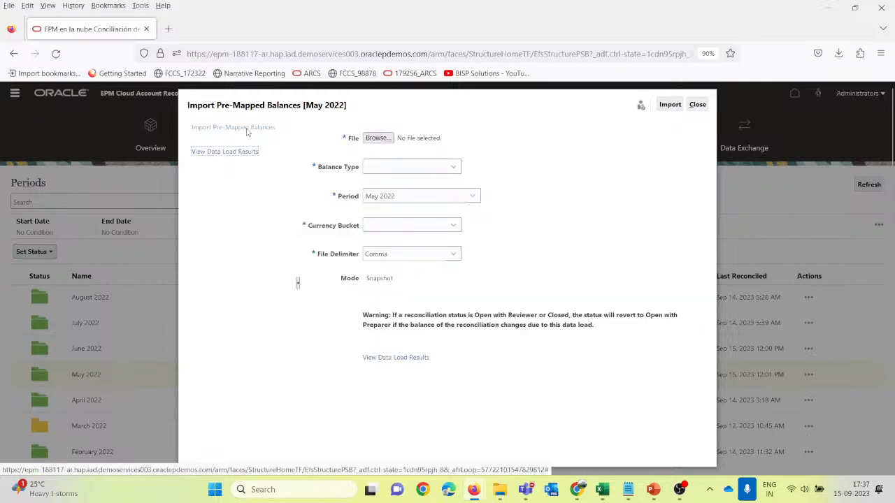
click(378, 138)
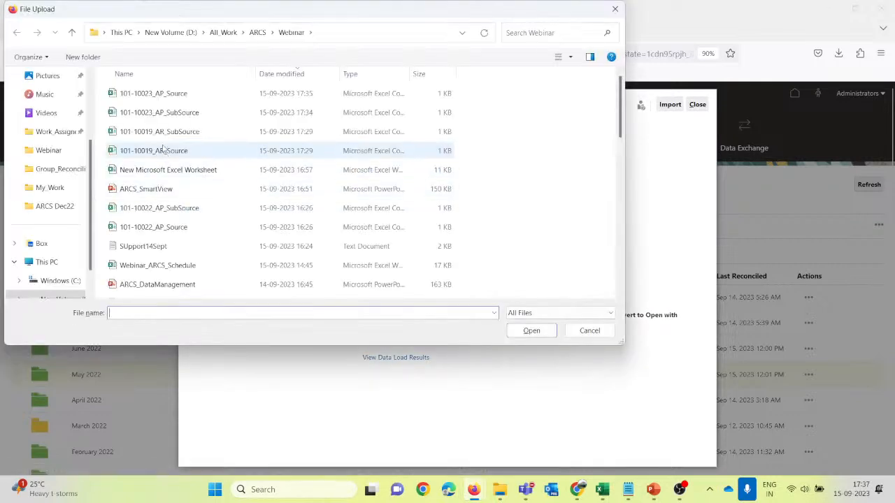
click(178, 213)
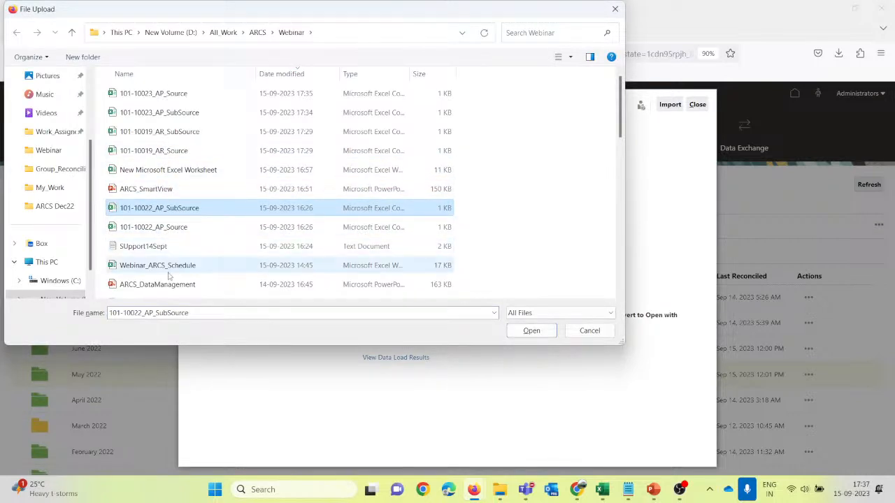
click(176, 113)
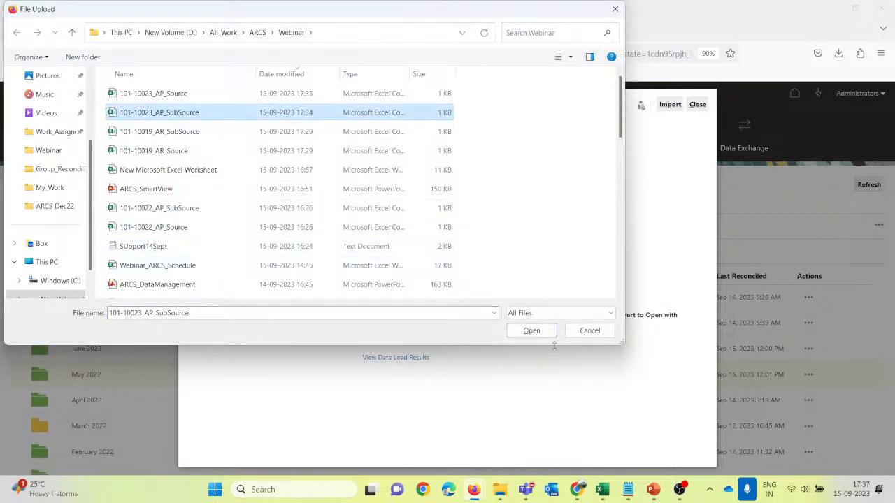
click(532, 331)
click(451, 172)
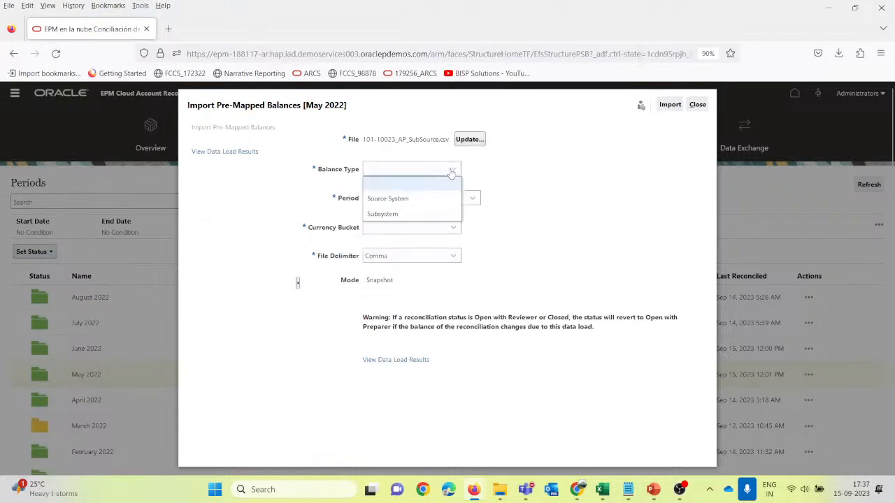
click(395, 214)
click(396, 234)
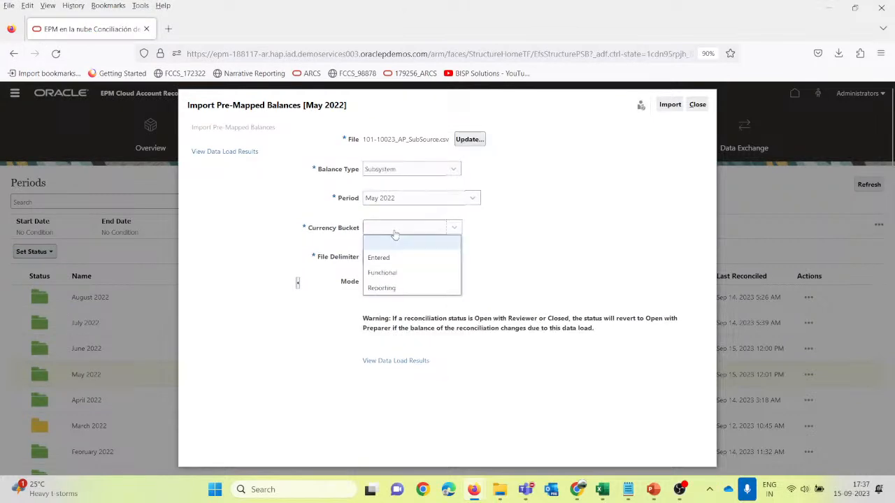
click(397, 274)
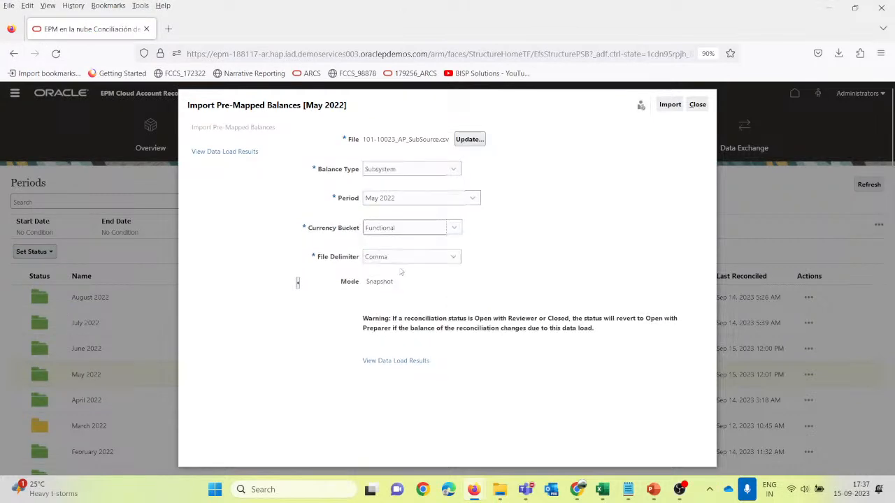
Step: Run the subsystem balance import, check its refreshed data load results and close the import dialog
click(669, 105)
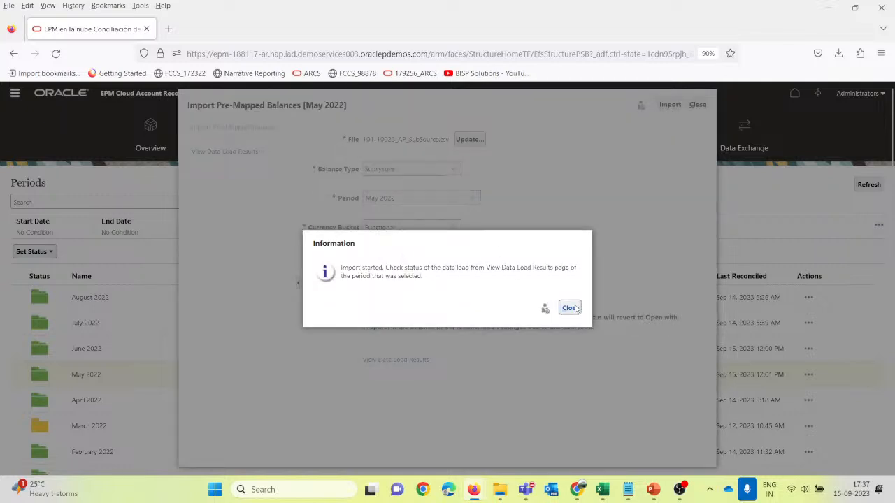
click(570, 308)
click(233, 151)
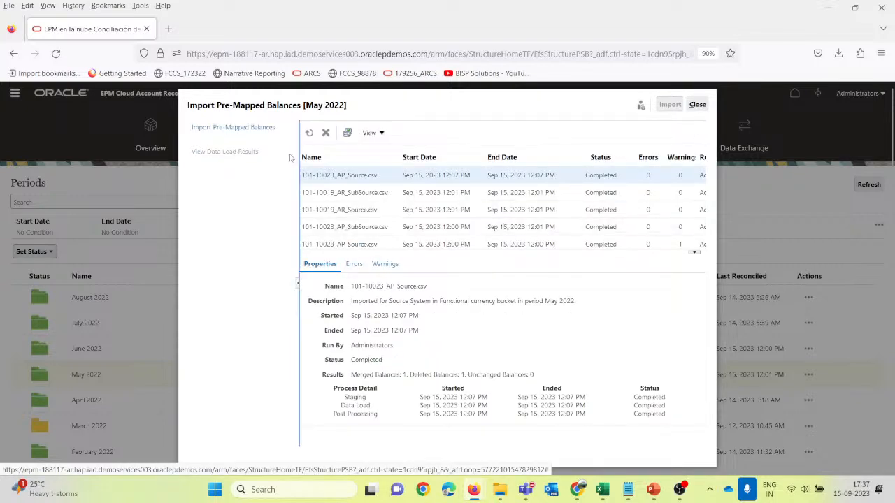
click(309, 133)
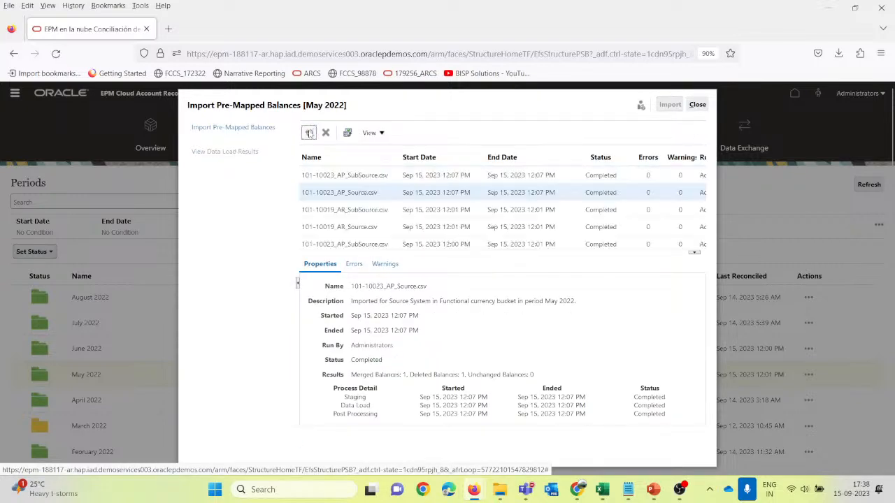
click(697, 105)
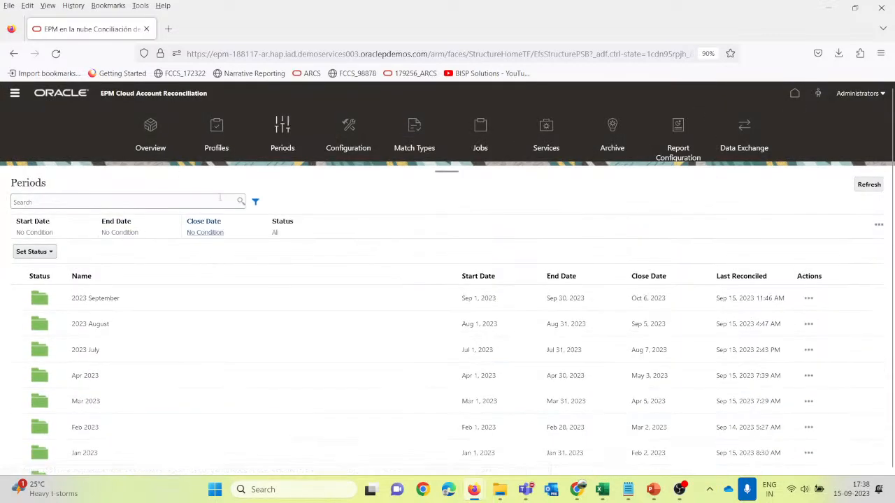
Step: Search the profiles for 10023 and examine its May 2022 source system, subsystem and unexplained difference balances
click(220, 126)
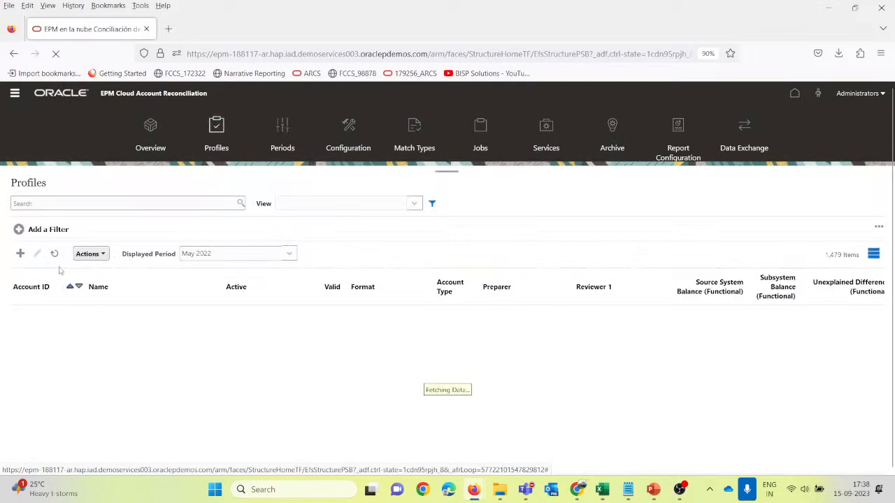
click(40, 204)
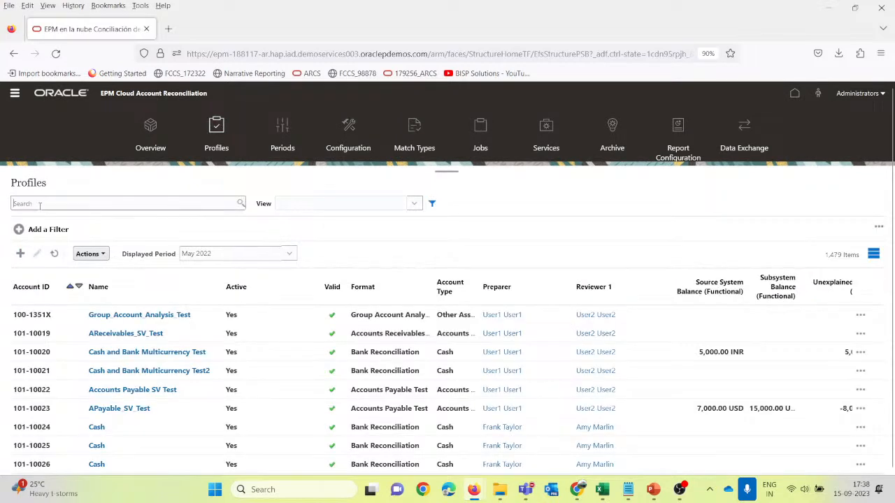
text(10023)
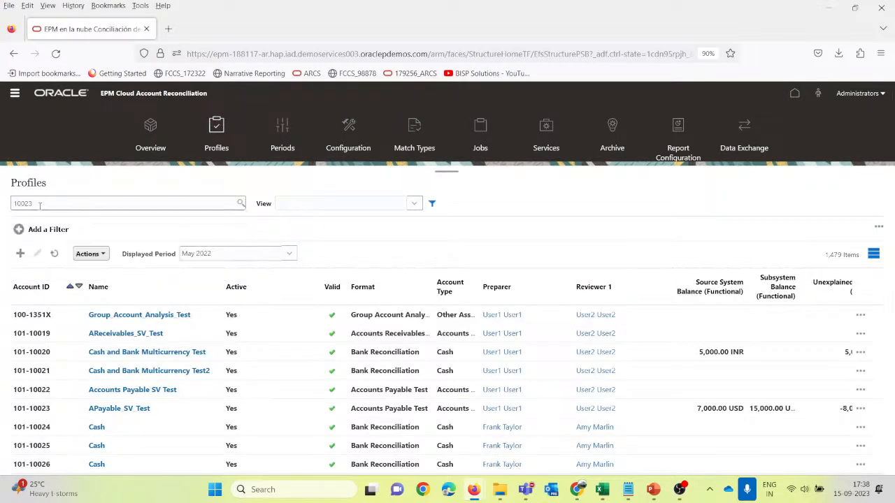
key(Return)
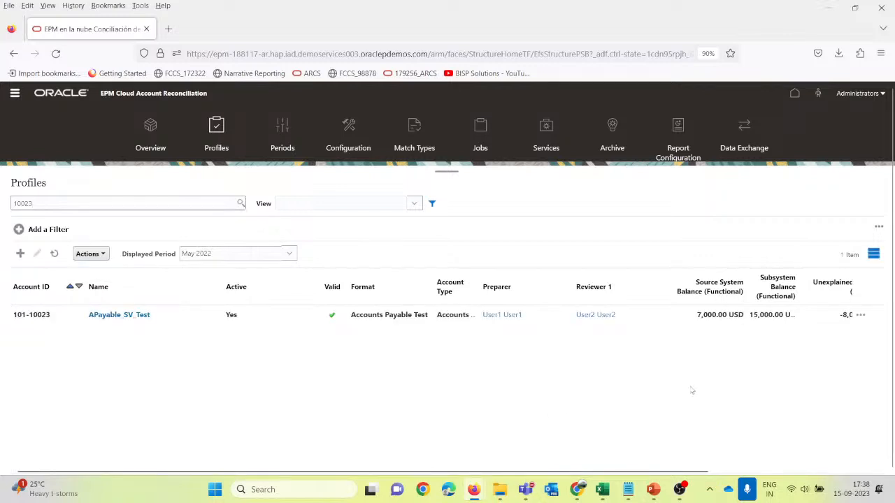
scroll(691, 390, right, 3)
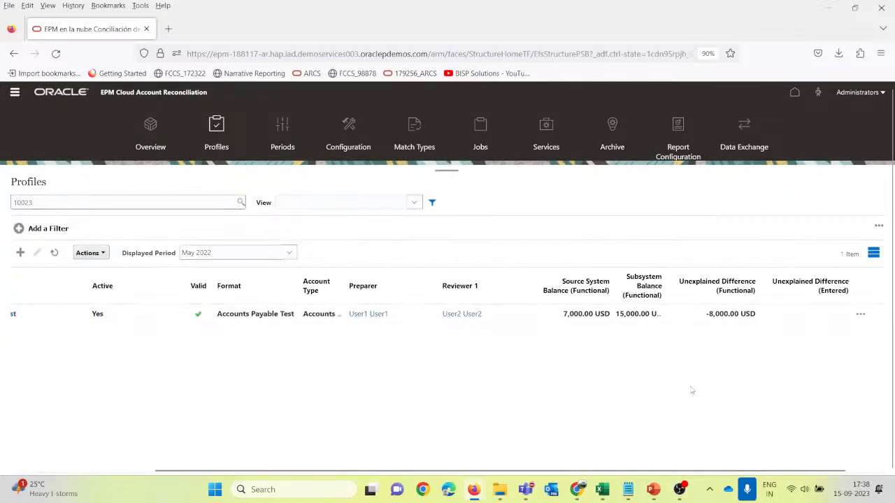
scroll(691, 391, left, 3)
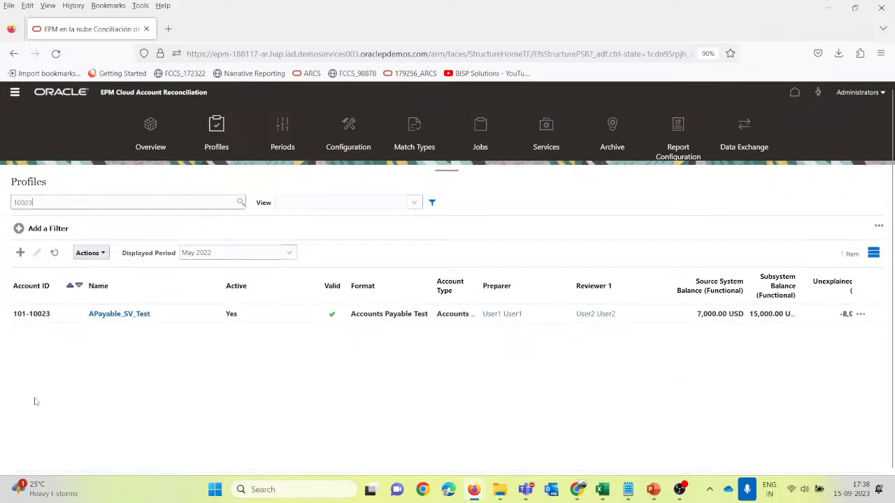
scroll(651, 343, right, 3)
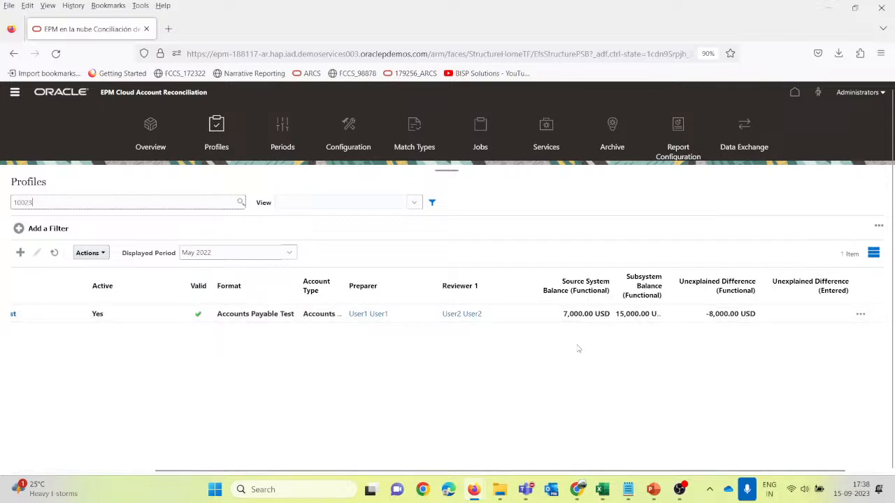
scroll(578, 348, left, 3)
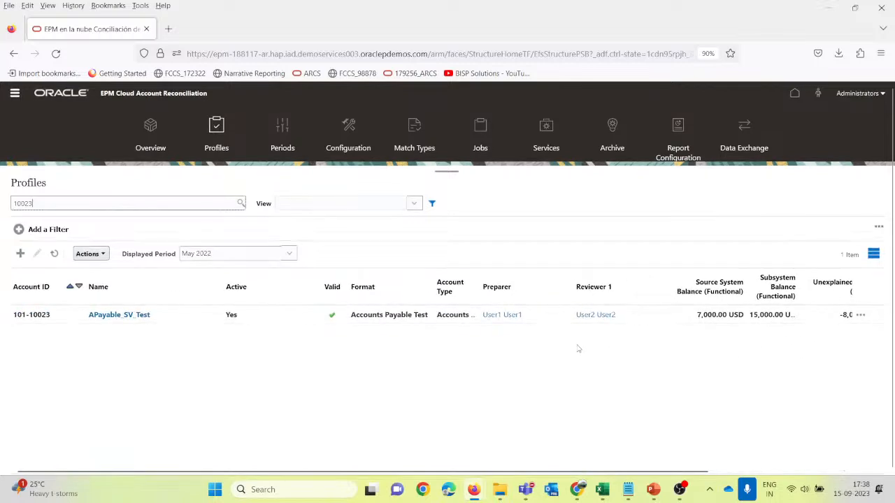
Step: Examine the unexplained differences of the 101-10023 profile and search the profiles for 10019
scroll(578, 348, right, 3)
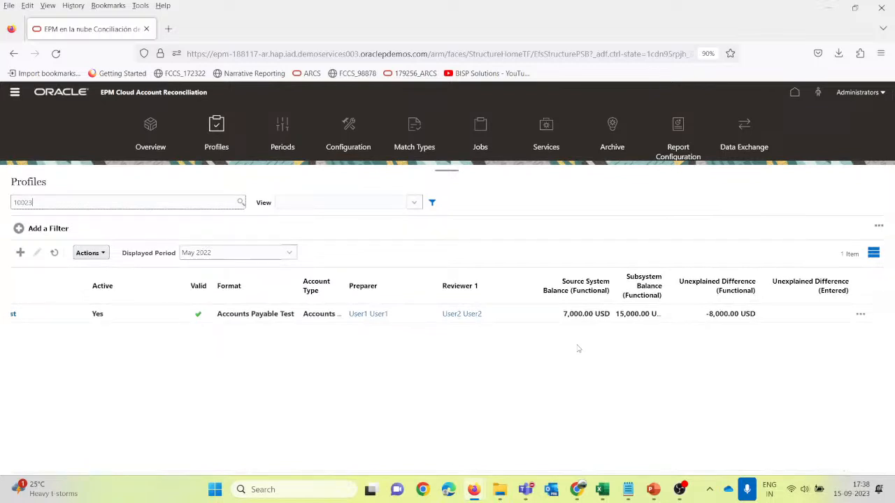
scroll(578, 348, left, 3)
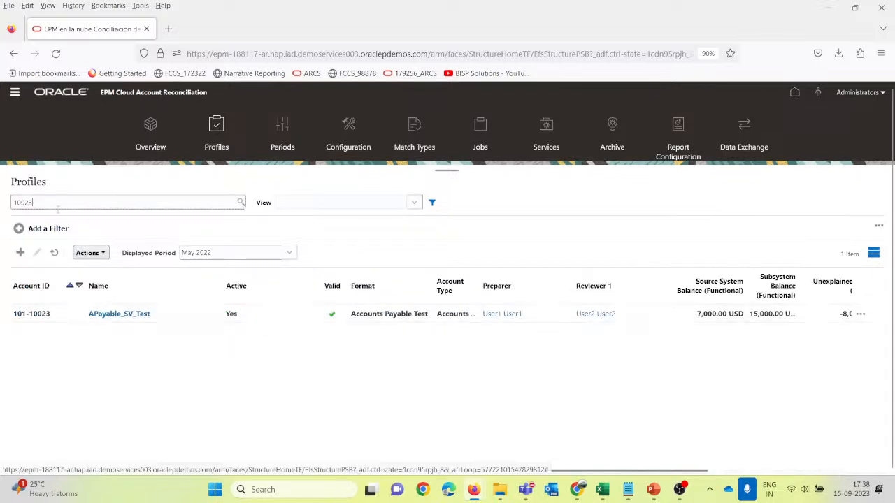
key(BackSpace)
key(BackSpace)
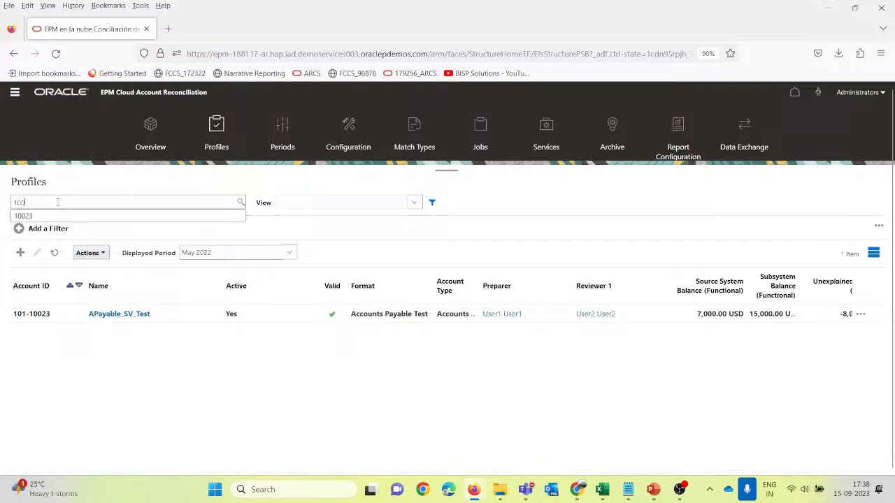
text(19)
key(Return)
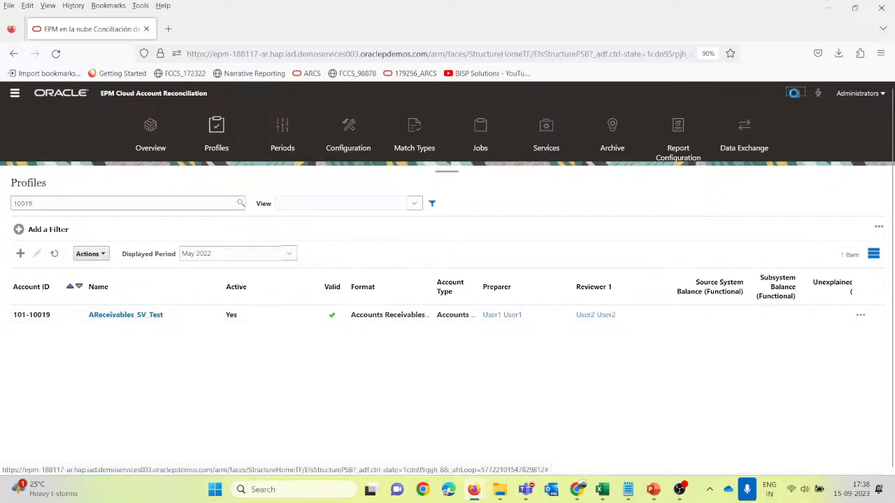
Step: Return to the home page, reopen the application's profiles and search them for 10023
click(794, 93)
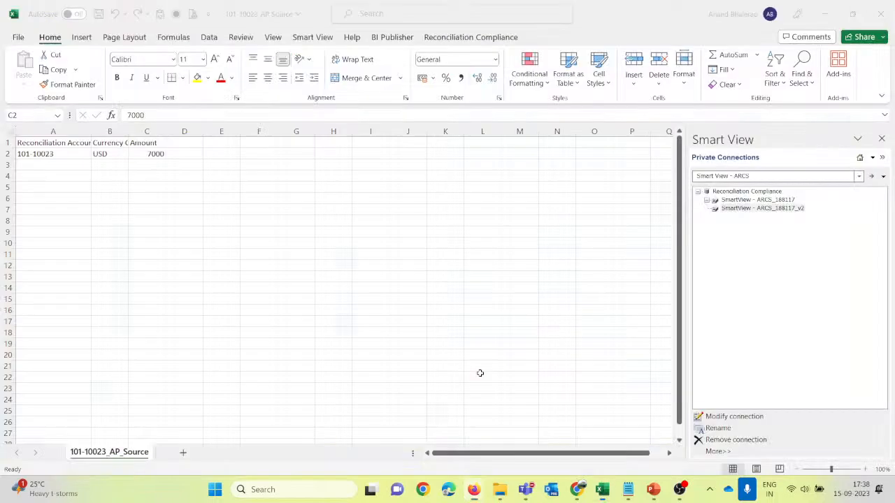
key(alt+Tab)
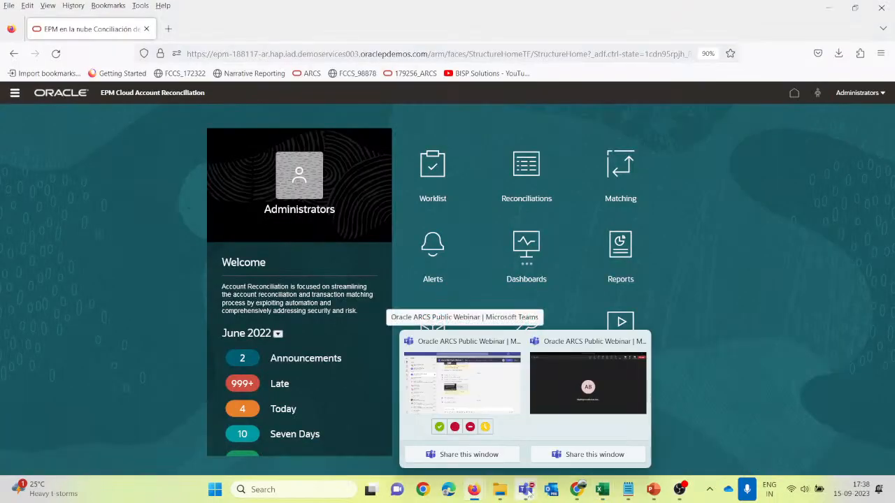
mouse_move(472, 492)
click(425, 397)
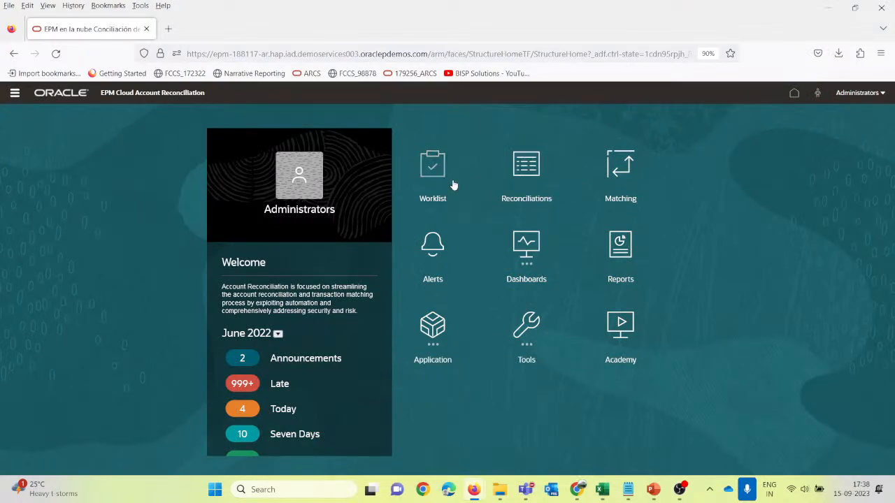
click(439, 326)
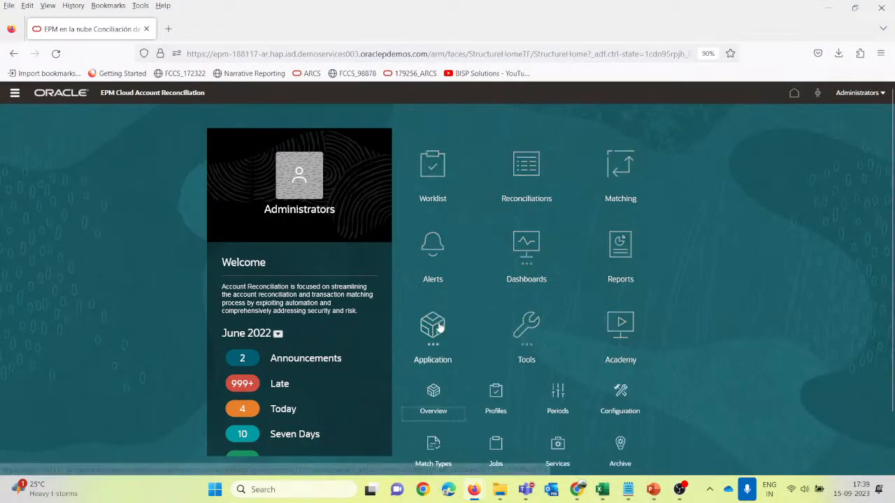
click(498, 391)
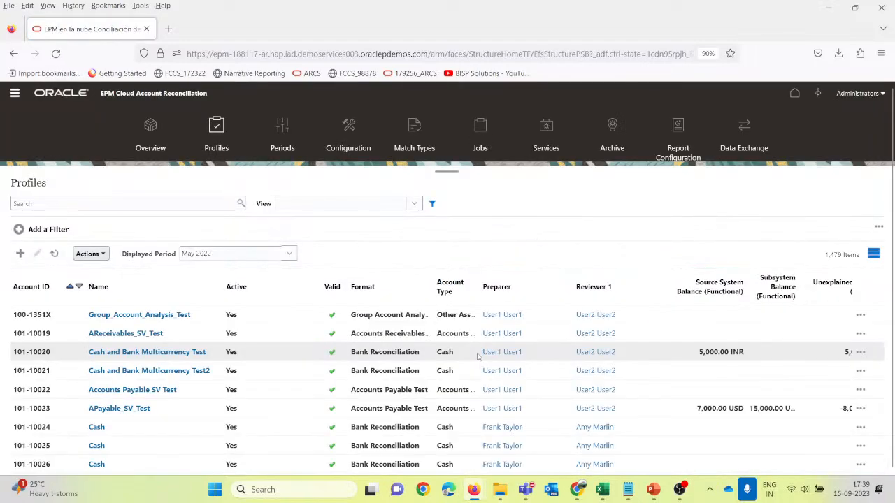
click(51, 204)
text(100)
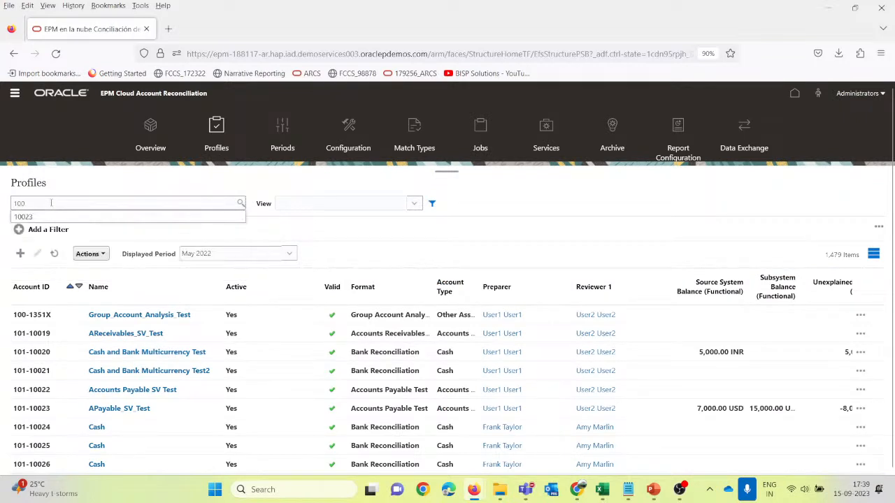
text(23)
key(Return)
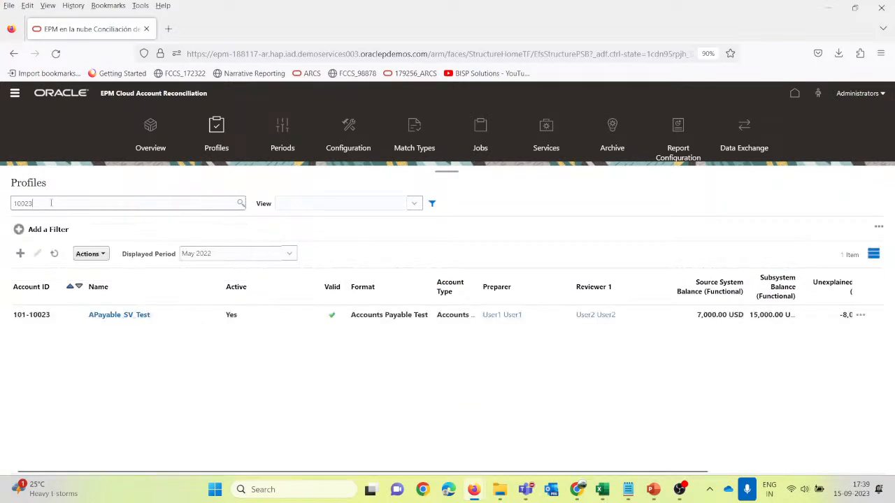
Step: Create the May 2022 reconciliation for the selected 101-10023 profile and close the results and creation dialogs
click(168, 318)
click(89, 254)
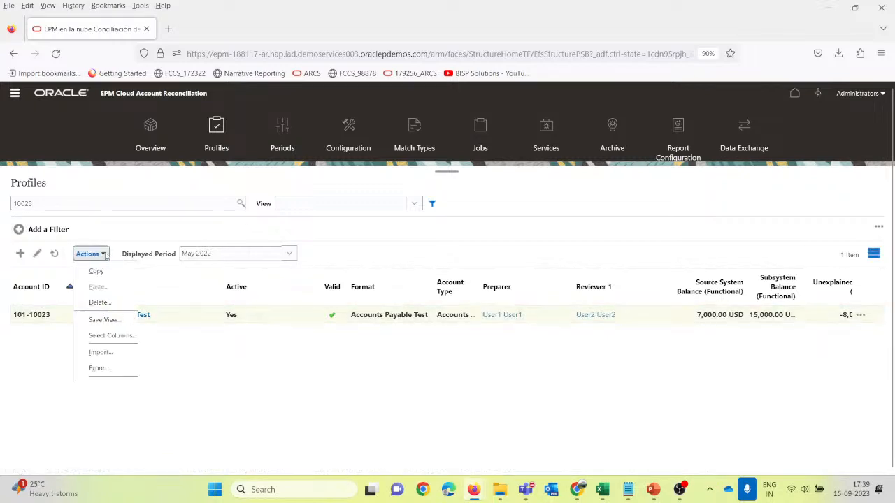
click(107, 434)
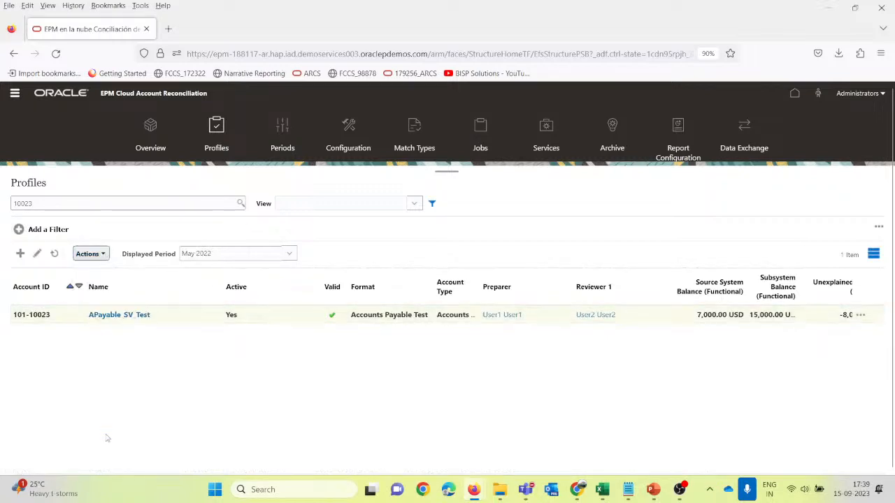
click(493, 290)
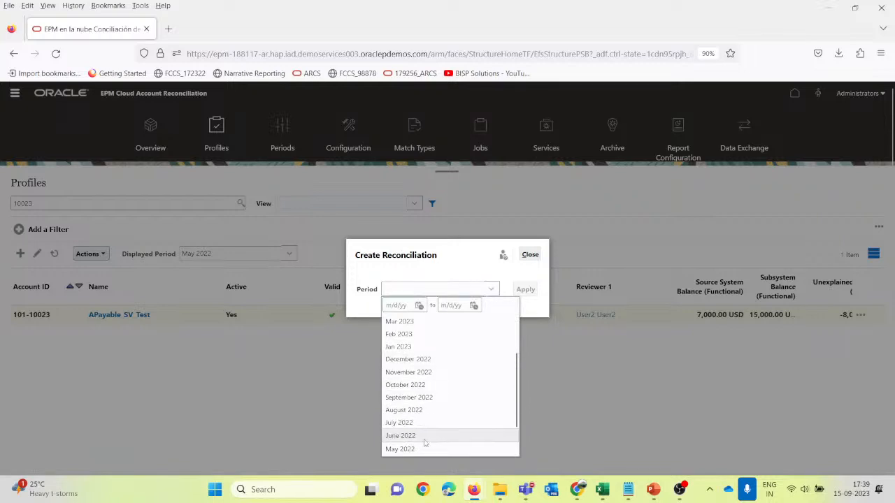
scroll(419, 426, down, 1)
click(420, 412)
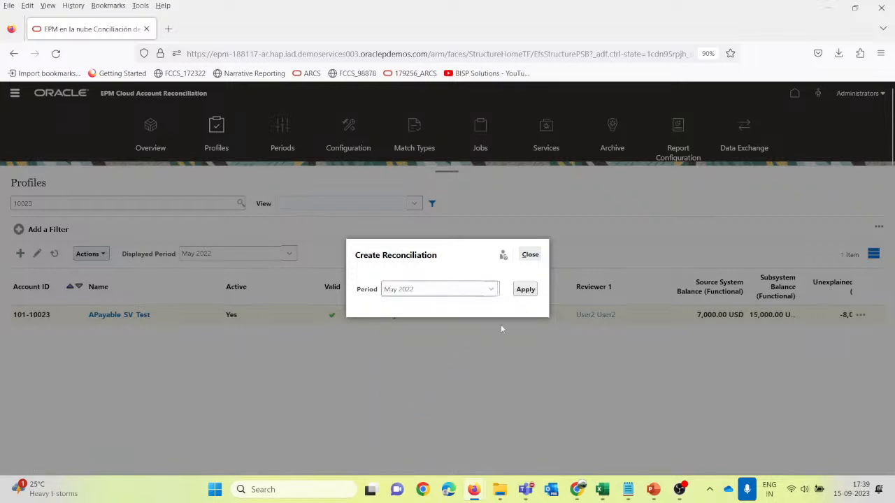
click(522, 292)
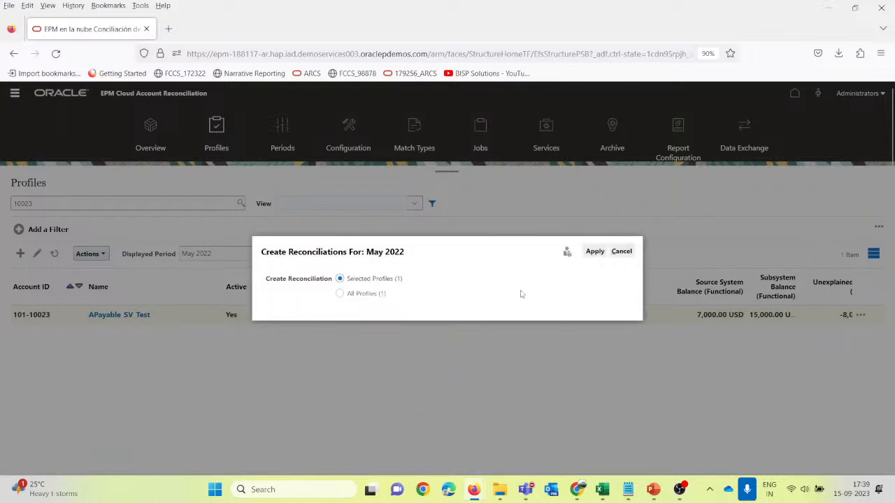
click(590, 254)
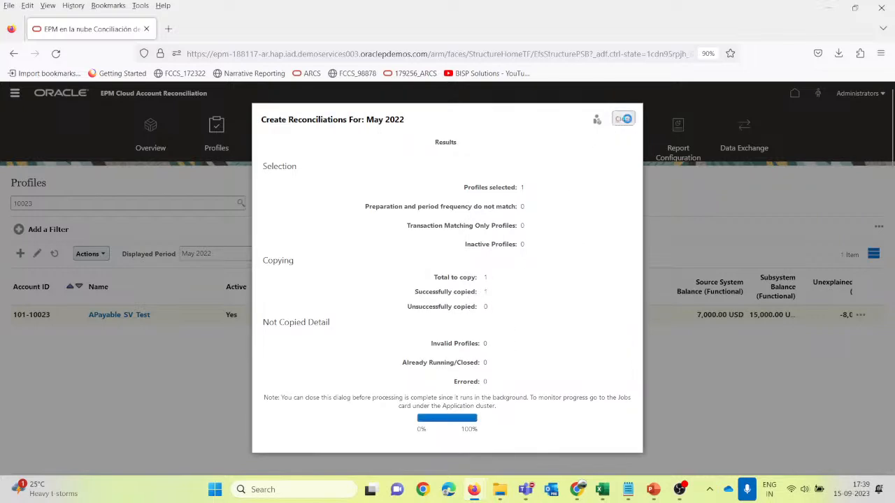
click(622, 119)
click(530, 255)
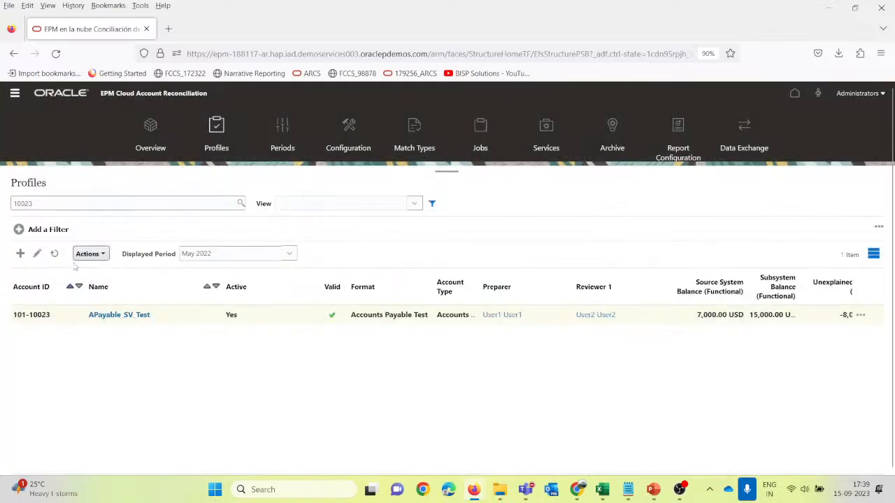
Step: Search the profiles for 10019 and examine its May 2022 balance and unexplained difference columns
click(55, 203)
key(BackSpace)
key(BackSpace)
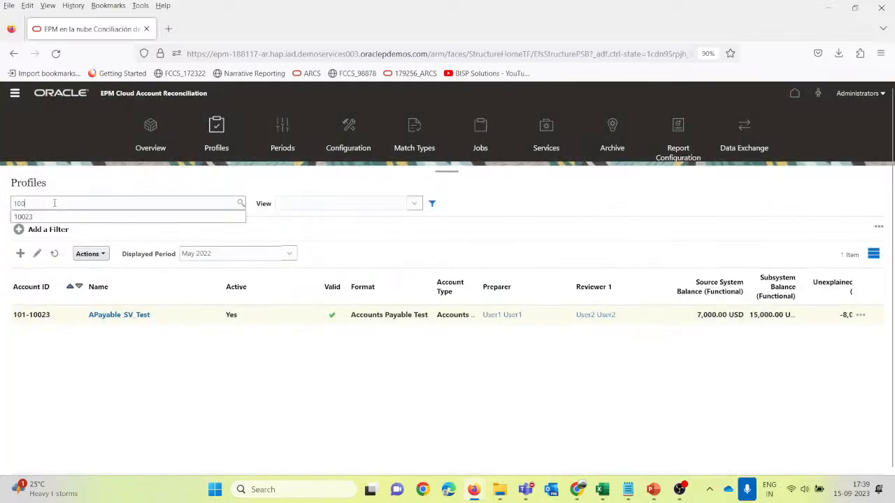
text(19)
key(Return)
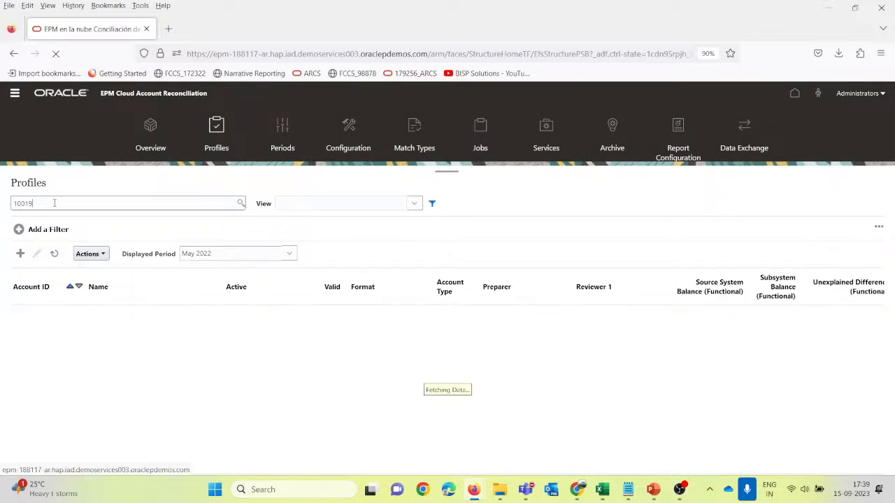
scroll(476, 327, right, 3)
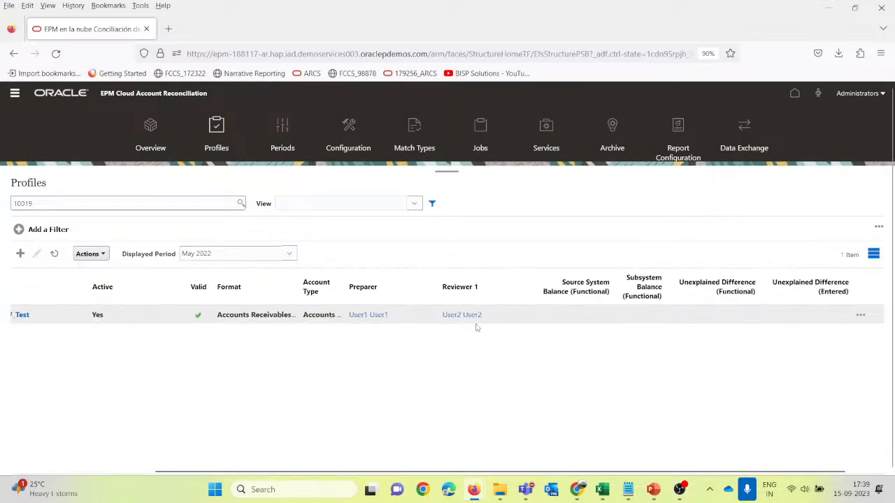
scroll(476, 327, left, 3)
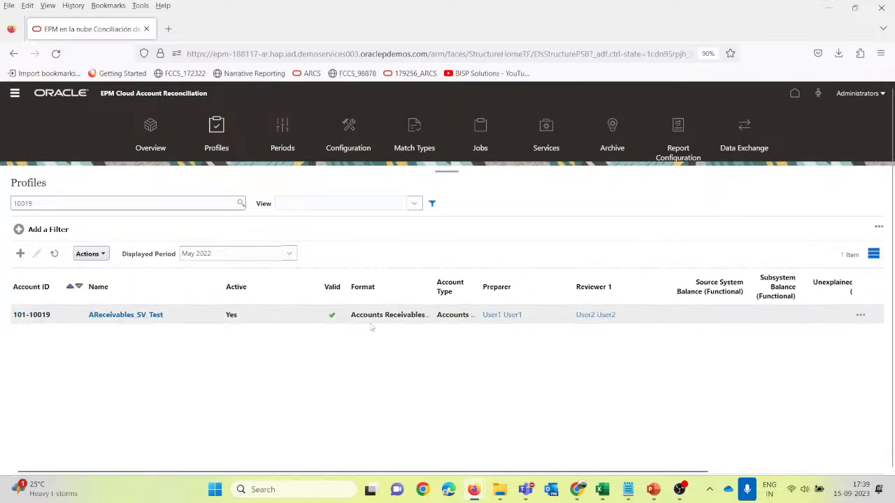
Step: Check the 101-10019 profile's balances for June 2022 and set the displayed period back to May 2022
click(226, 254)
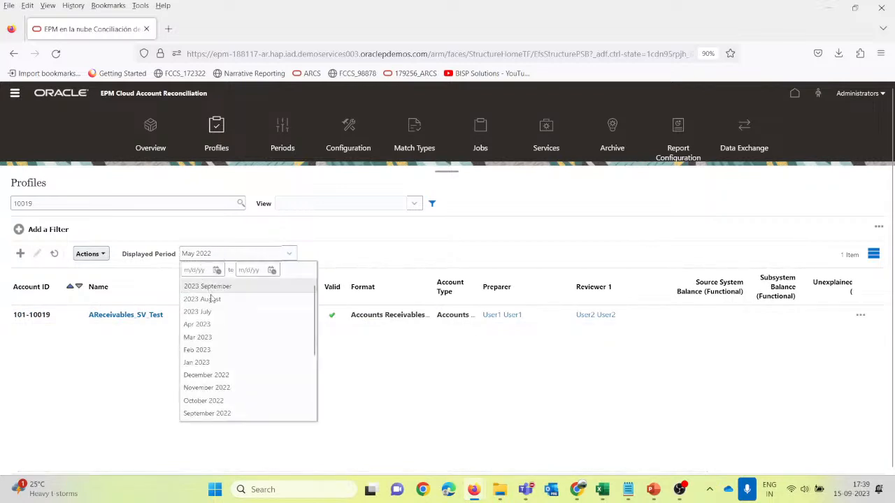
scroll(208, 353, down, 3)
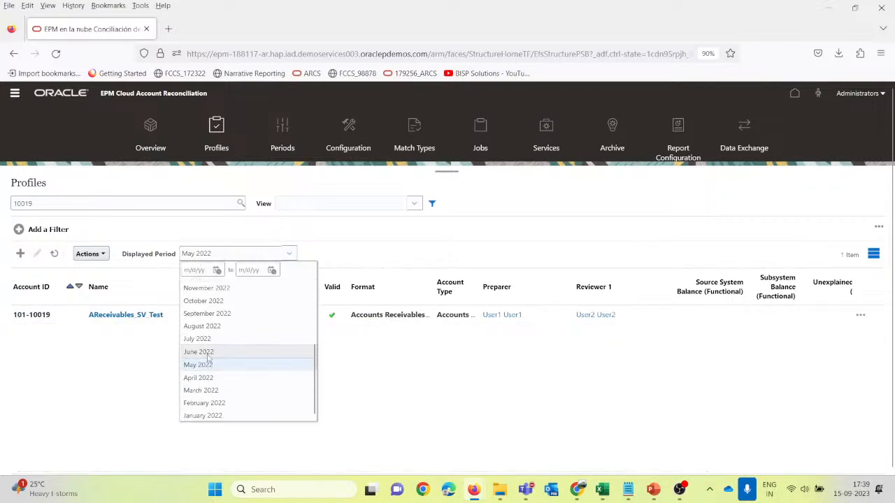
click(208, 353)
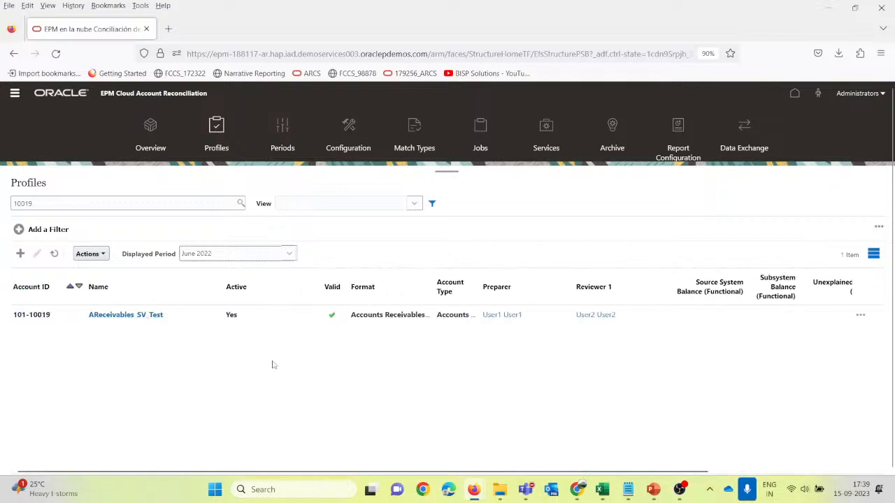
click(204, 255)
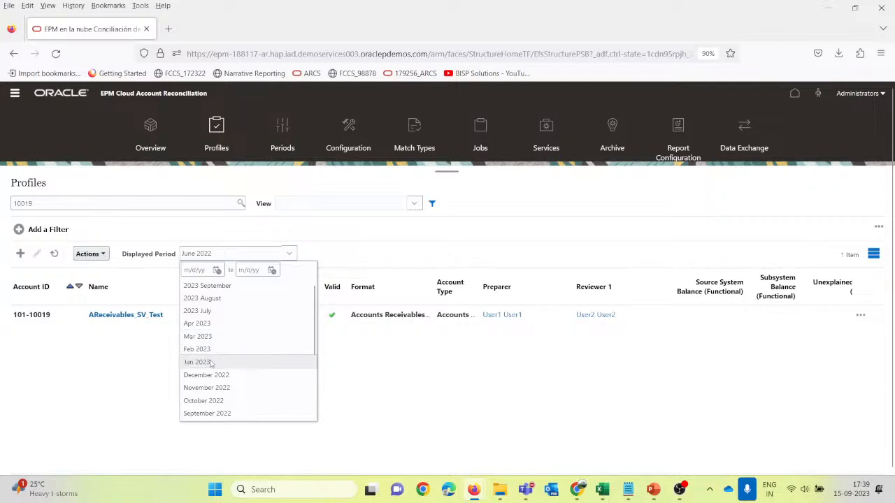
scroll(209, 367, down, 3)
click(213, 365)
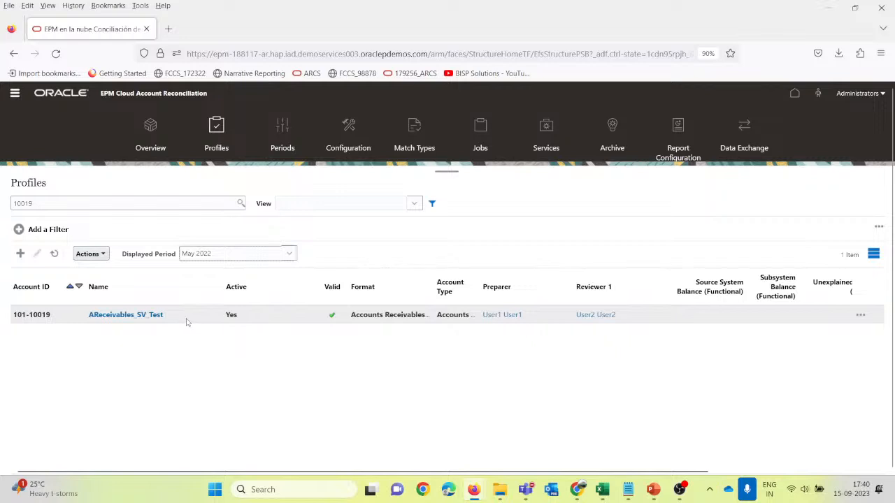
Step: Create the May 2022 reconciliation for the selected 101-10019 profile and close the results and creation dialogs
click(186, 321)
click(105, 255)
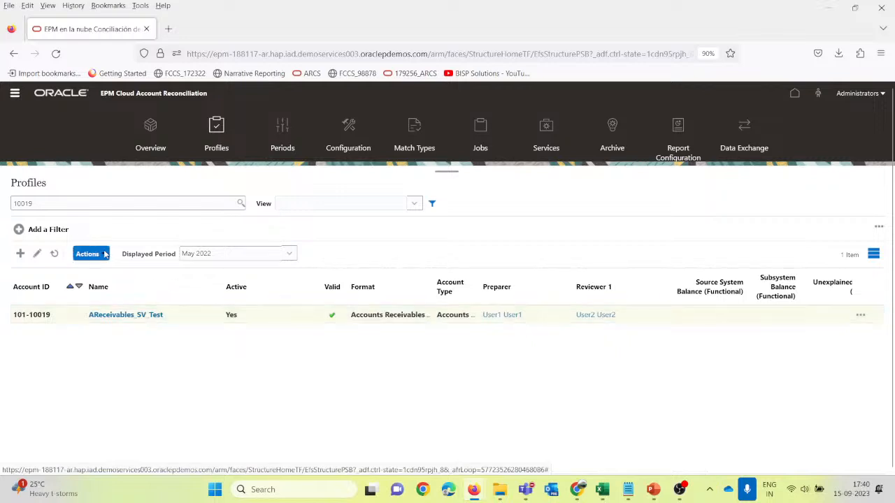
click(124, 434)
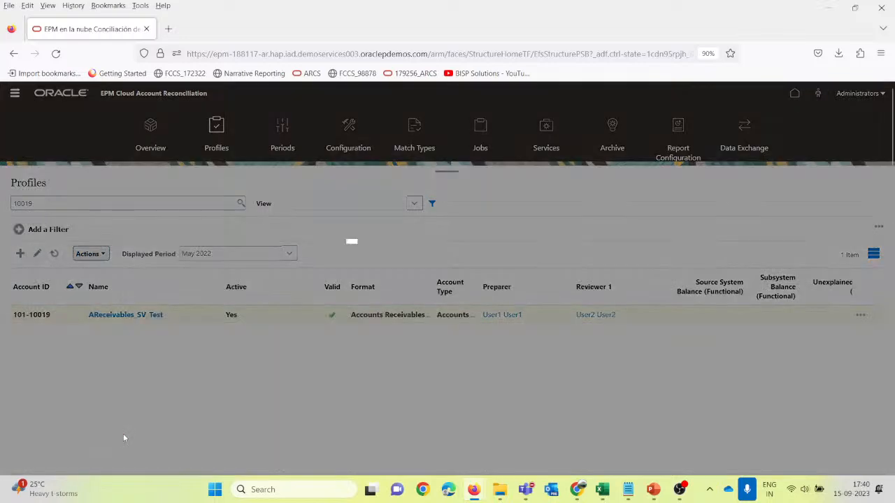
click(472, 289)
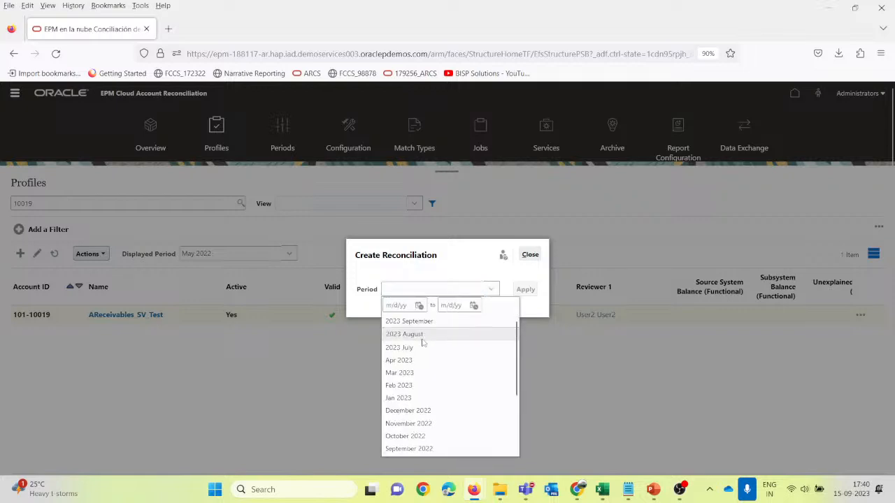
scroll(424, 343, down, 5)
click(414, 413)
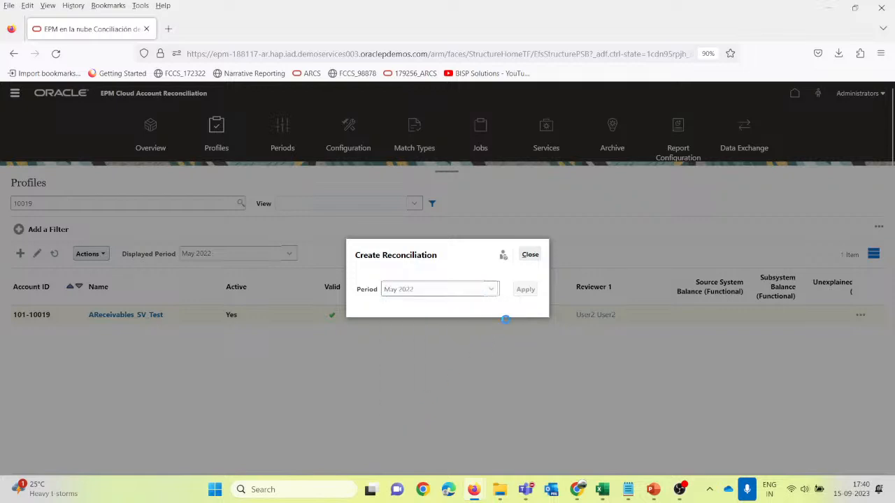
click(526, 290)
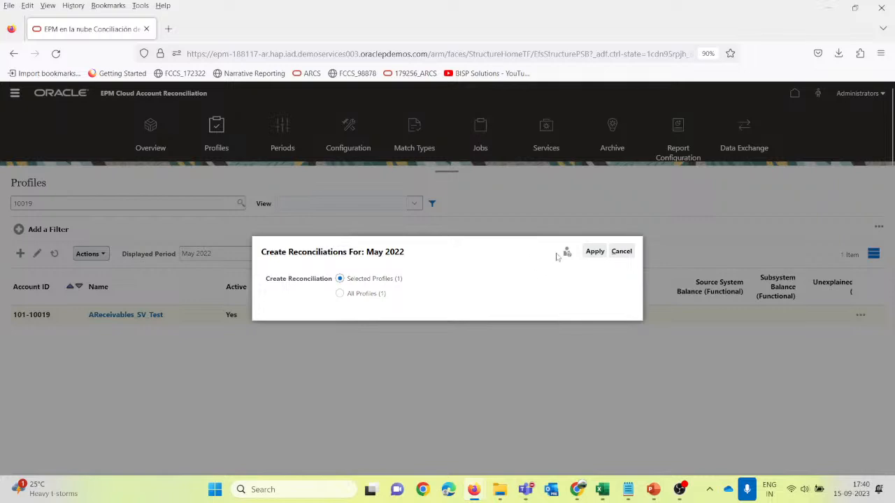
click(595, 251)
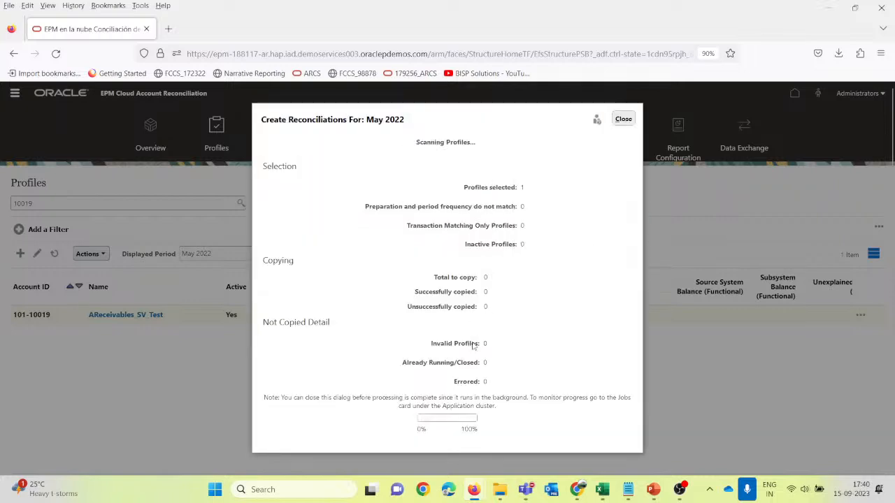
click(623, 119)
click(530, 254)
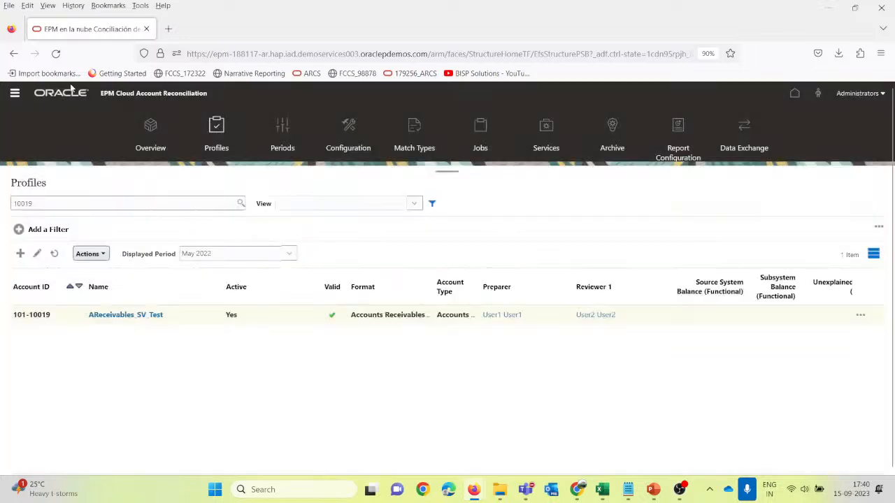
Step: Open the Reconciliations list and filter its period to May 2022 only, removing June 2022
click(13, 93)
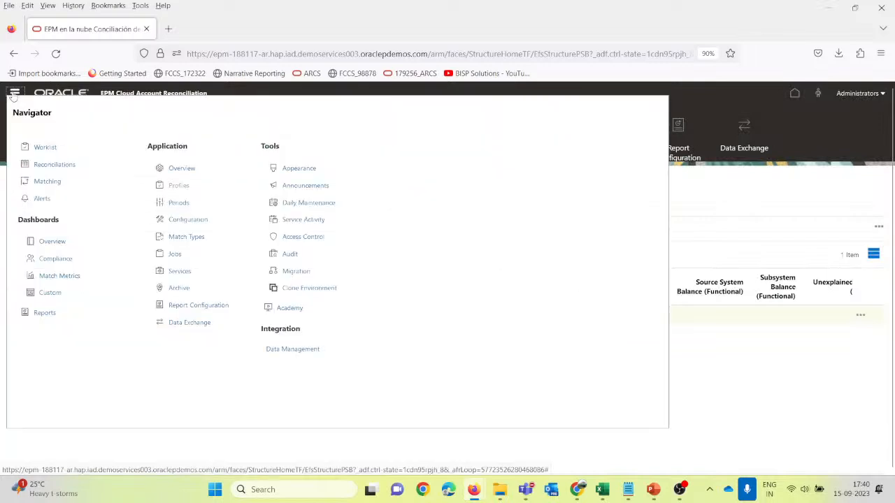
click(59, 167)
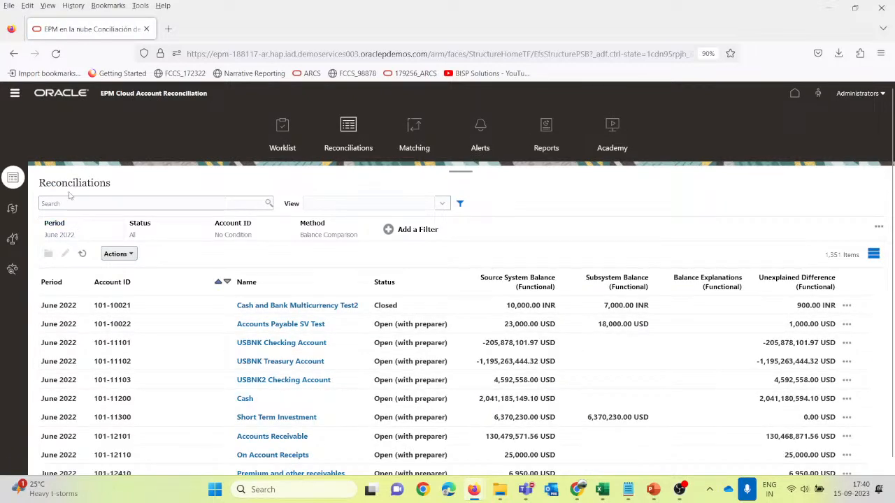
click(59, 237)
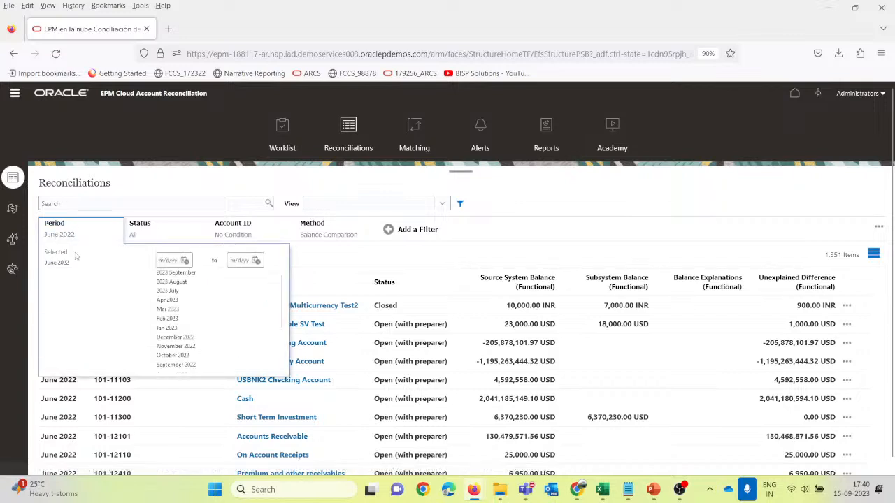
scroll(179, 325, down, 2)
click(173, 341)
click(82, 263)
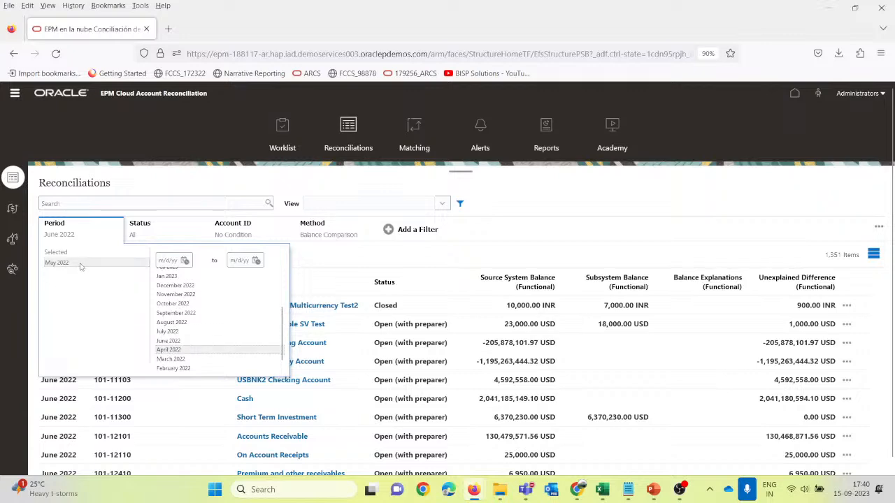
click(516, 195)
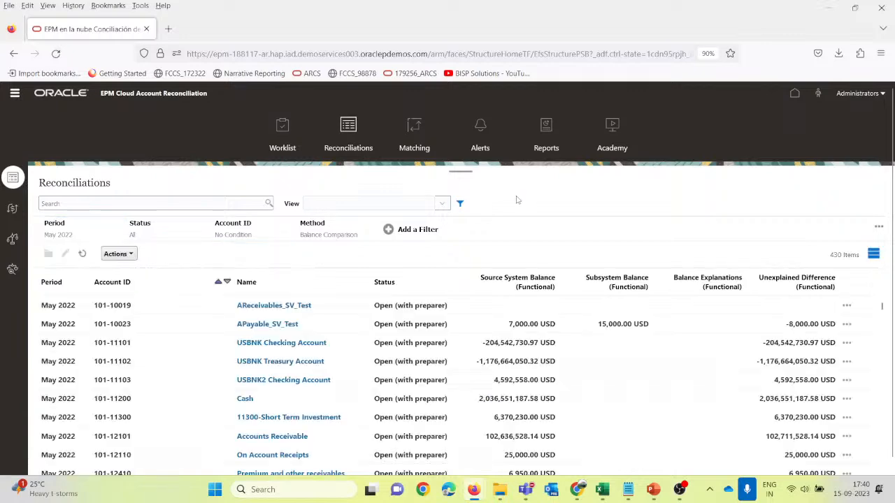
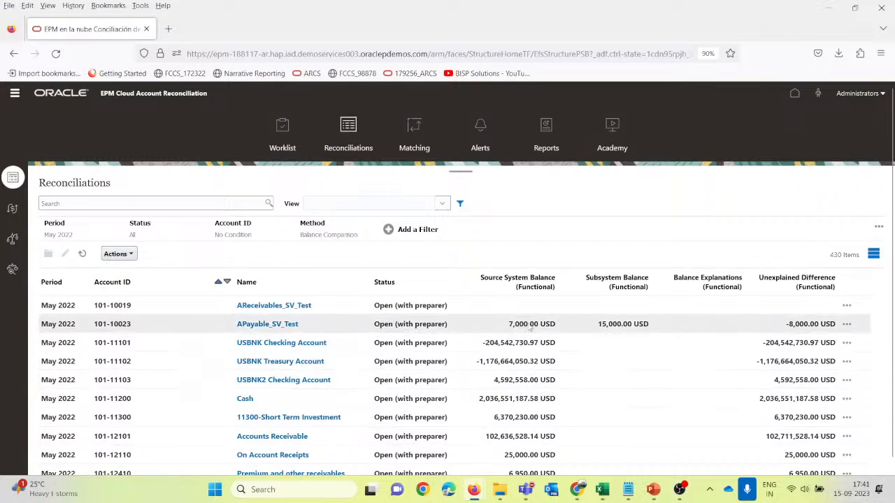
Step: Switch to Excel and check the amounts in the open 101-10023 source and subsystem workbooks and the 101-10019 subsystem workbook
mouse_move(601, 490)
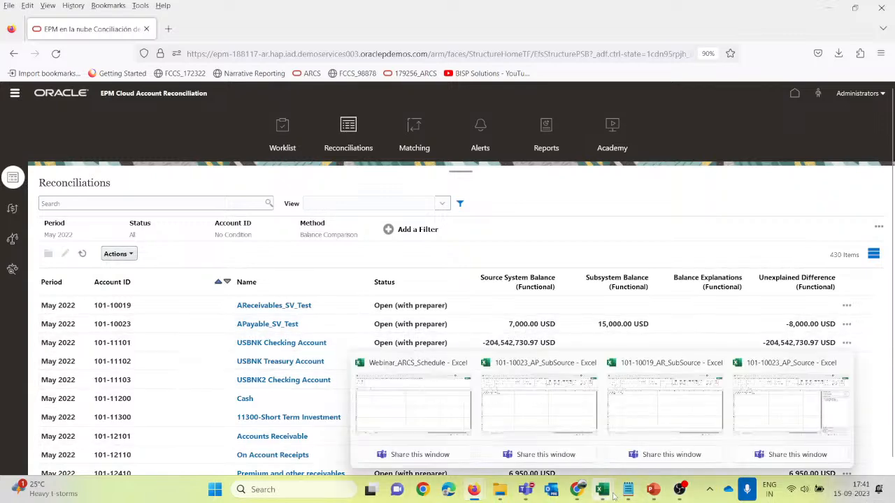
click(776, 419)
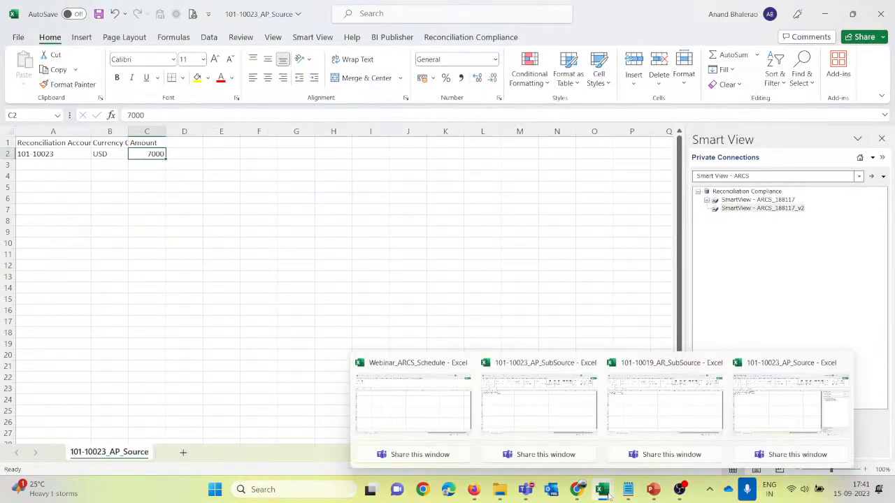
click(360, 411)
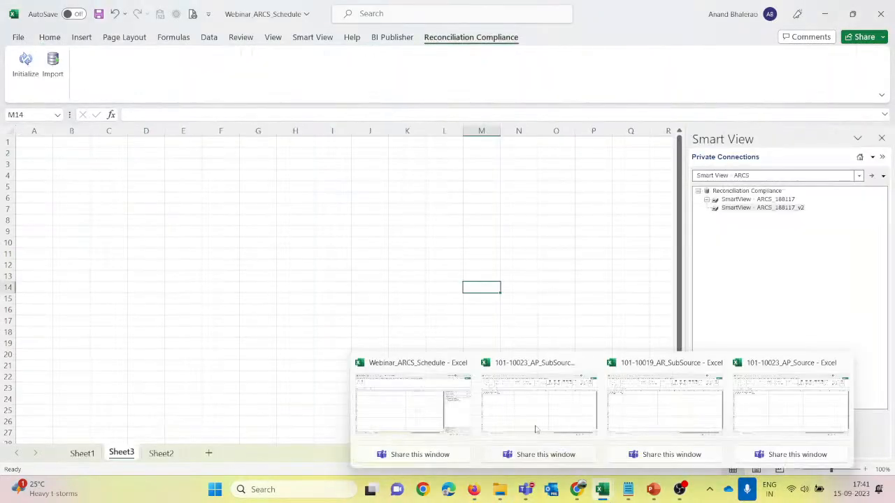
click(536, 429)
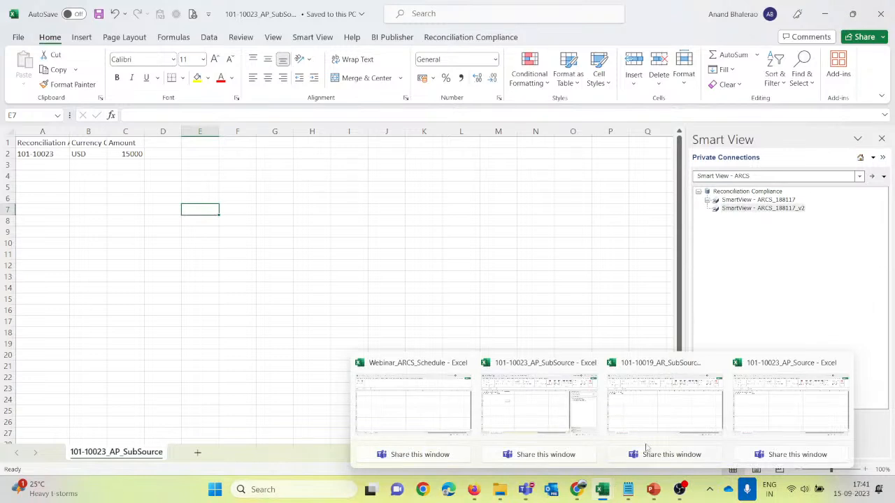
click(658, 408)
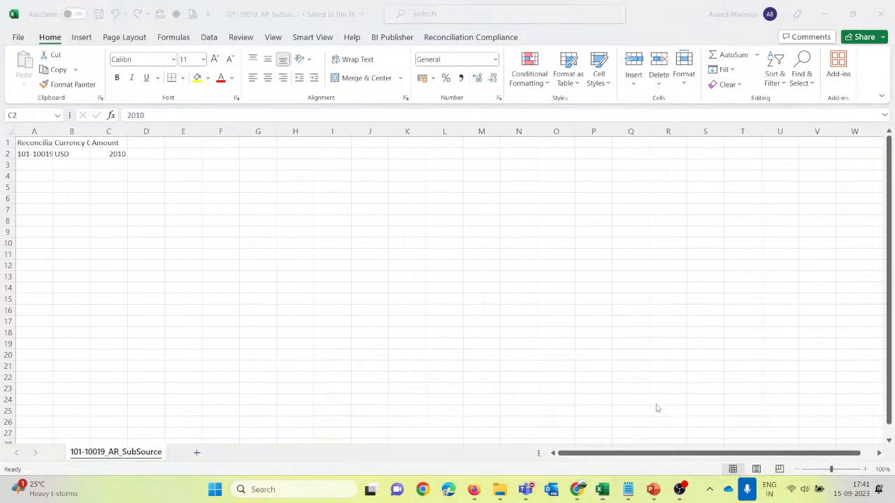
click(144, 173)
click(116, 156)
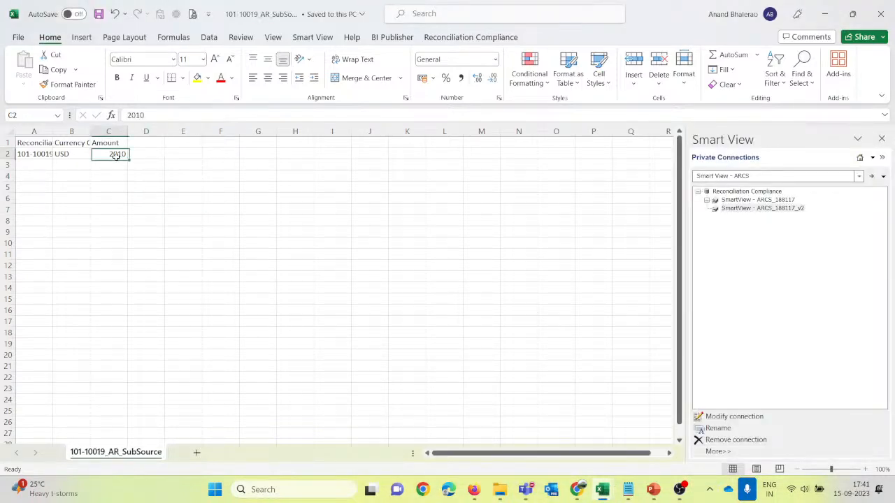
mouse_move(602, 489)
click(779, 406)
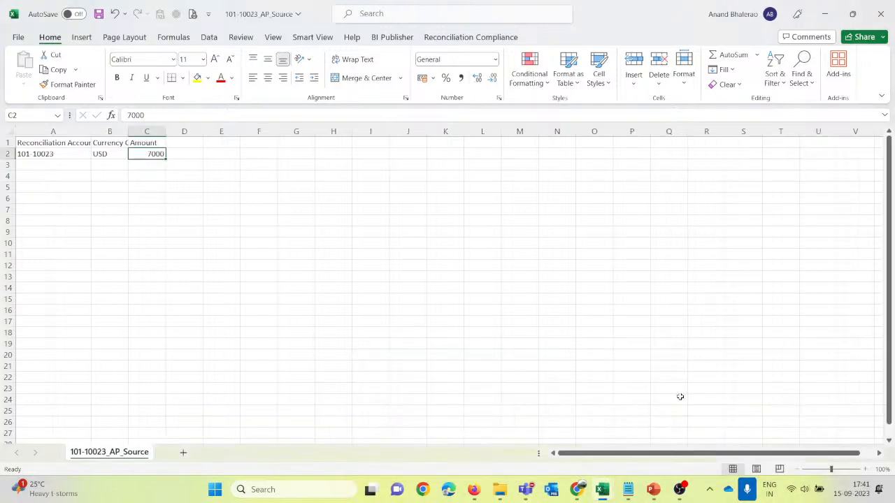
Step: Create a new blank workbook and select the SmartView - ARCS_188117_v2 connection
right_click(602, 490)
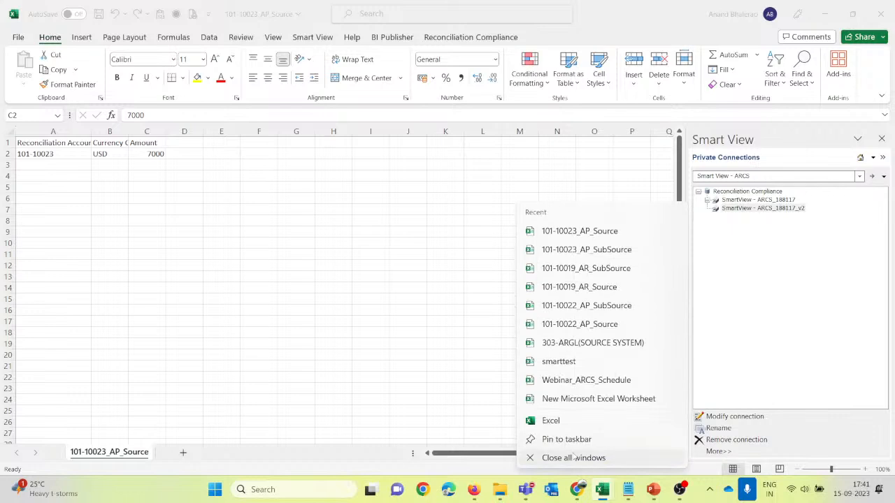
click(541, 417)
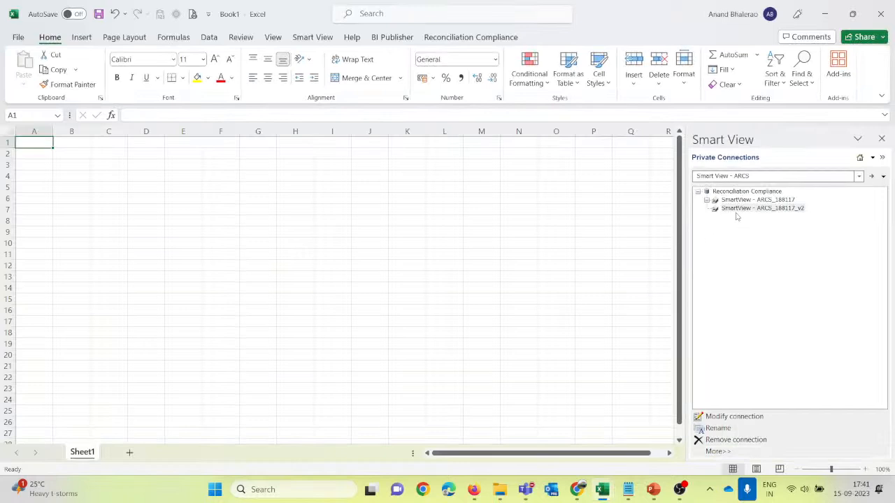
click(736, 210)
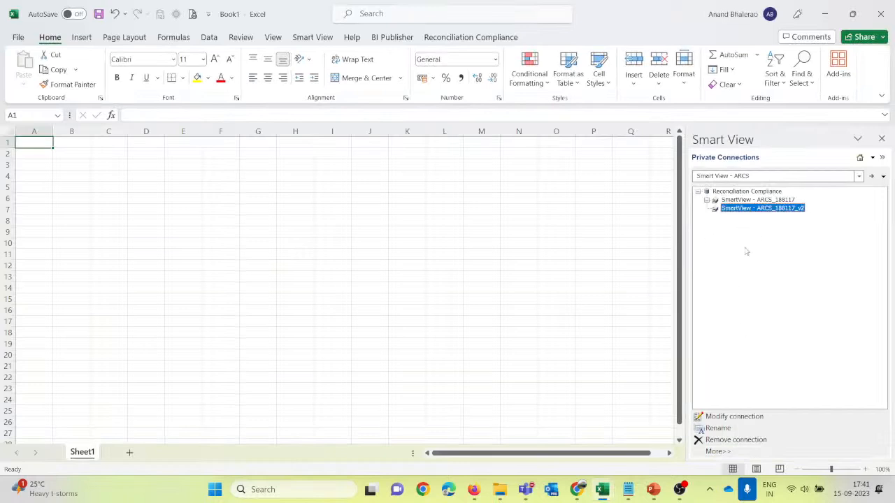
Step: Initialize the sheet for Adjustment to Source System transactions with the Accounts Payable Test format, and widen the Account ID column slightly
click(456, 36)
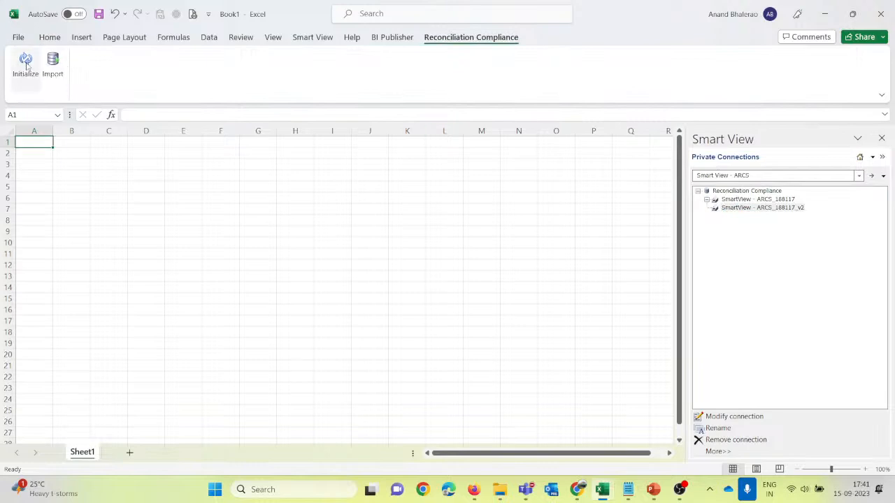
click(27, 67)
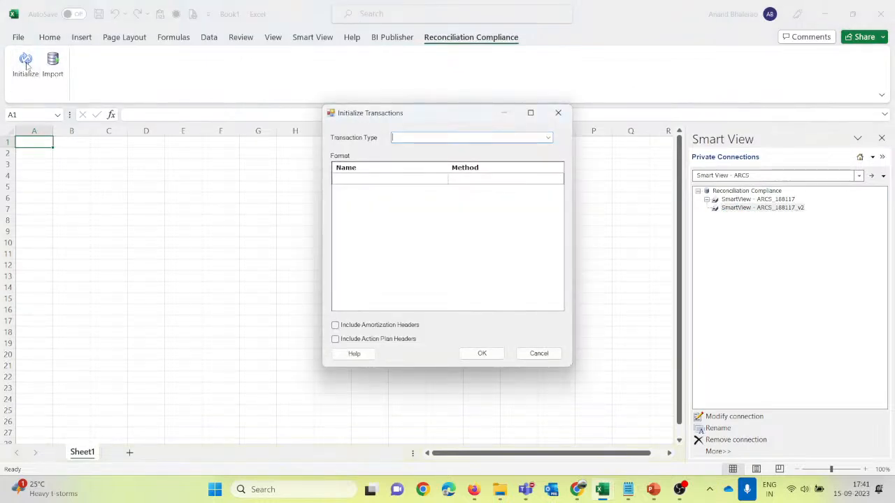
click(548, 139)
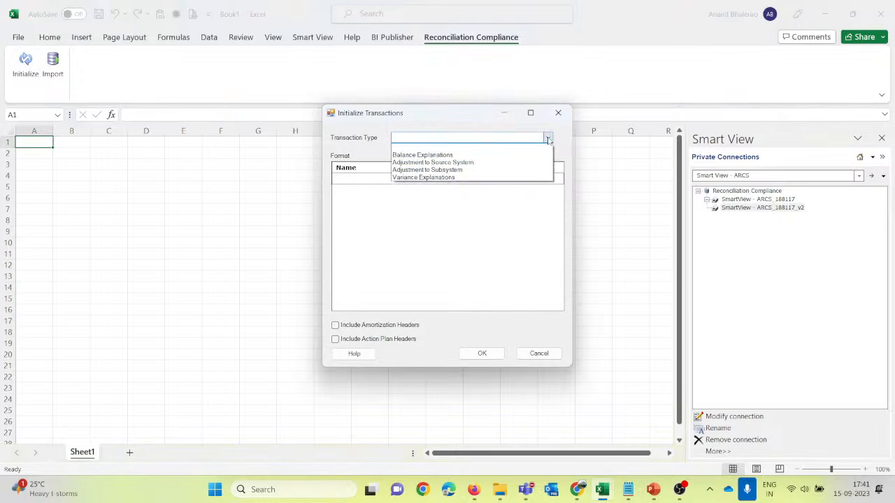
click(491, 162)
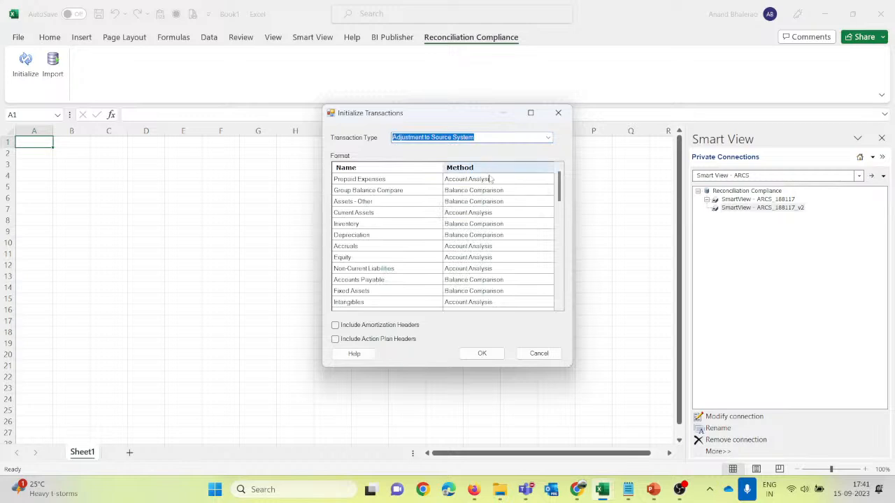
scroll(389, 271, down, 10)
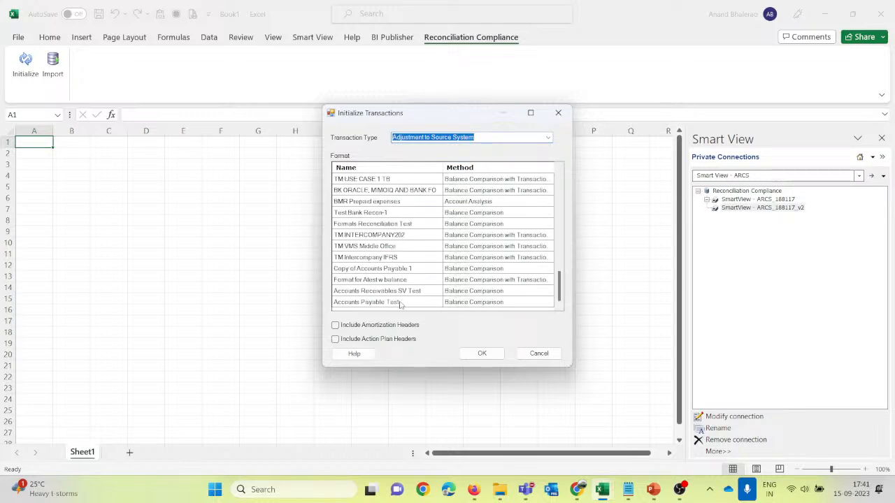
click(401, 303)
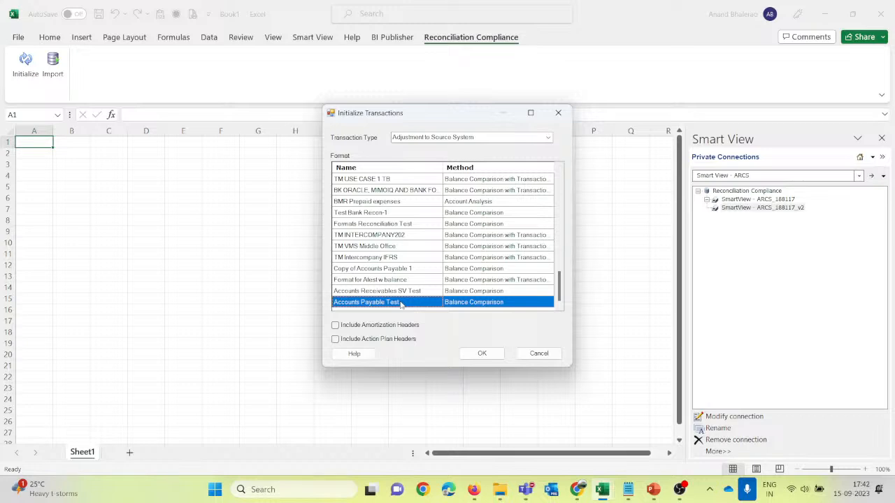
mouse_move(473, 489)
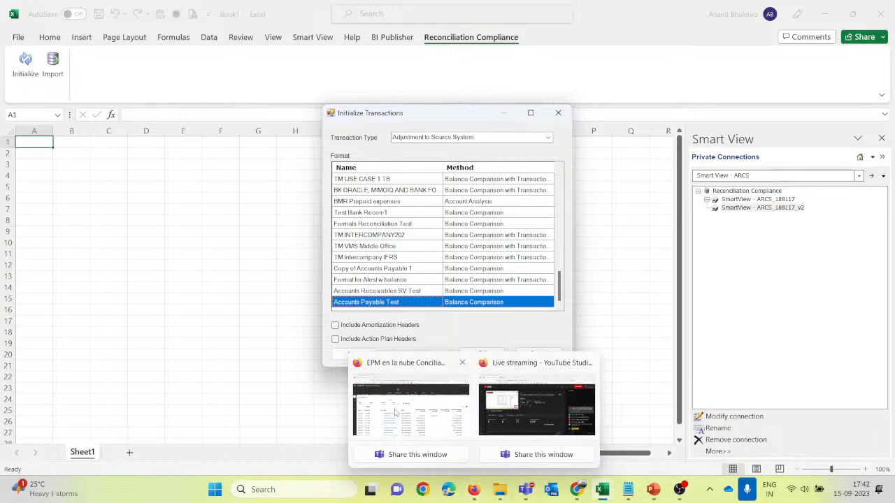
click(394, 414)
key(alt+Tab)
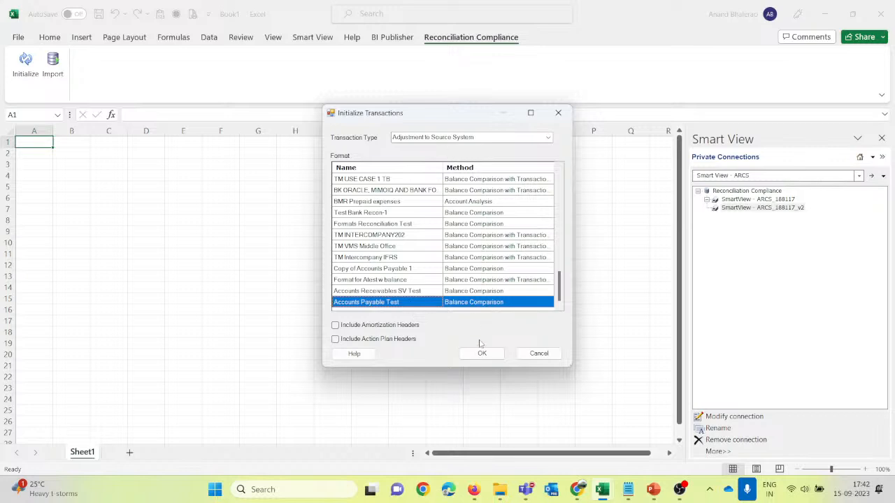
click(481, 355)
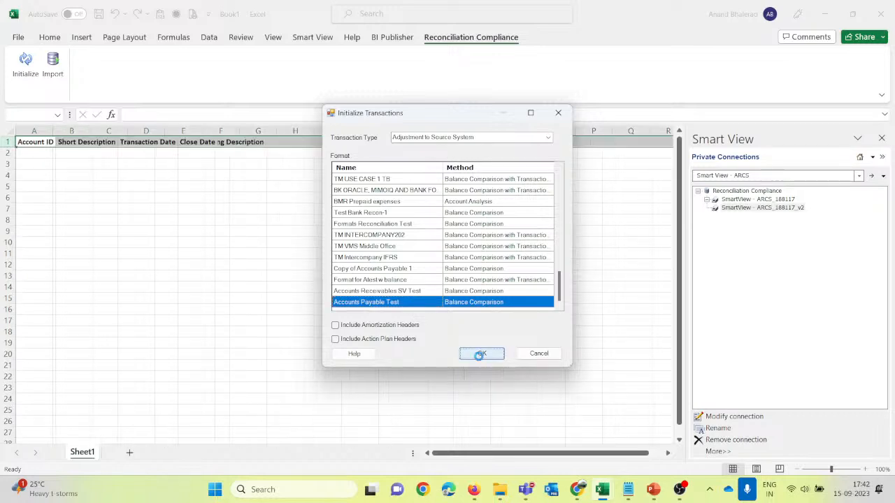
click(189, 208)
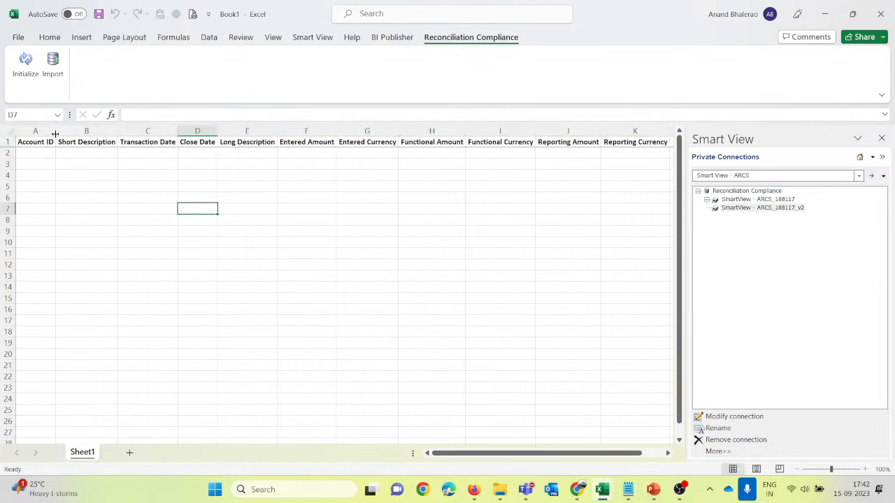
drag(54, 134, 63, 134)
Step: Review the transaction template's header cells from Account ID through Reporting Currency
click(228, 142)
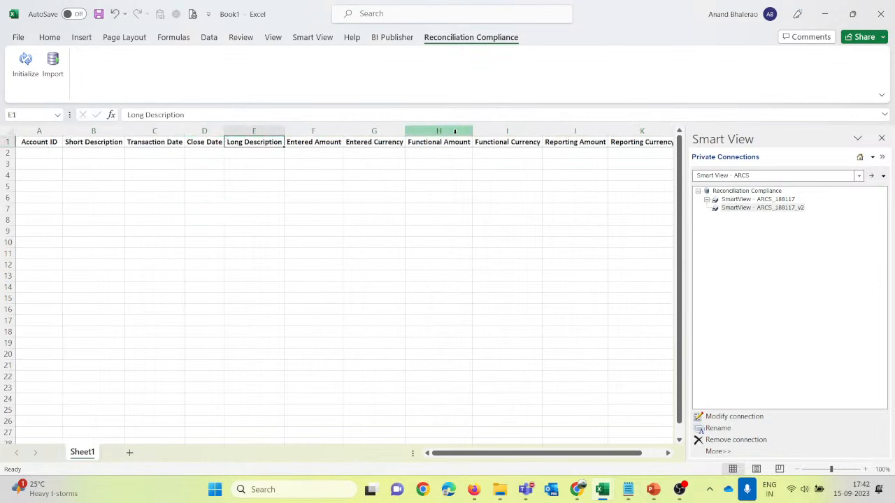
key(Left)
key(Left)
key(Left)
key(Left)
key(Right)
key(Right)
key(Right)
key(Right)
key(Right)
key(Right)
key(Right)
key(Right)
key(Right)
key(Right)
key(Right)
key(Right)
key(Right)
key(Right)
key(Right)
key(Right)
key(Right)
key(Right)
key(Right)
key(Right)
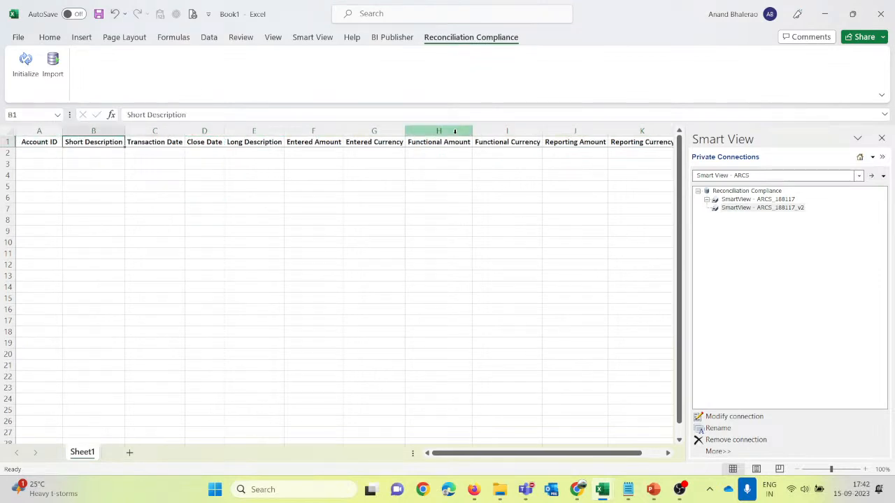
key(Left)
key(Left)
key(Left)
key(Left)
key(Left)
key(Left)
key(Left)
key(Left)
key(Left)
key(Left)
key(Left)
key(Left)
key(Left)
key(Left)
key(Left)
key(Left)
key(Left)
key(Left)
key(Left)
key(Left)
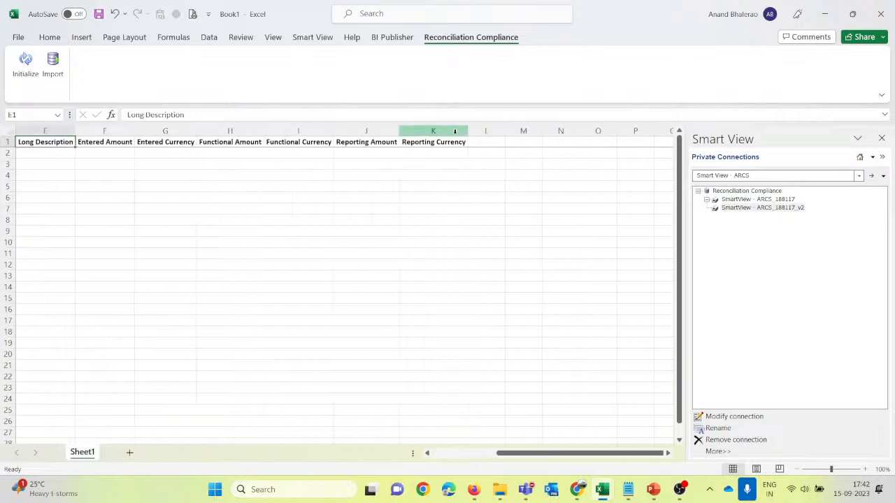
key(Down)
key(Up)
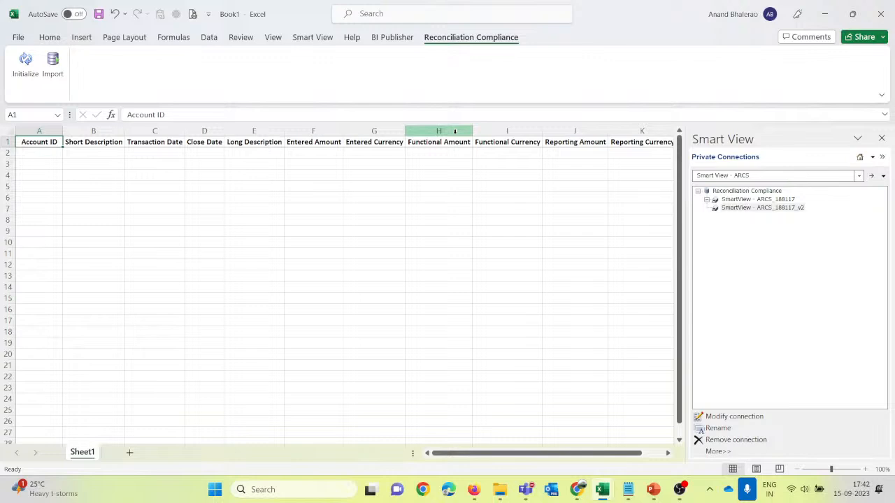
Step: Enter 101-10023 as the Account ID in the first transaction row, cell A2
key(Down)
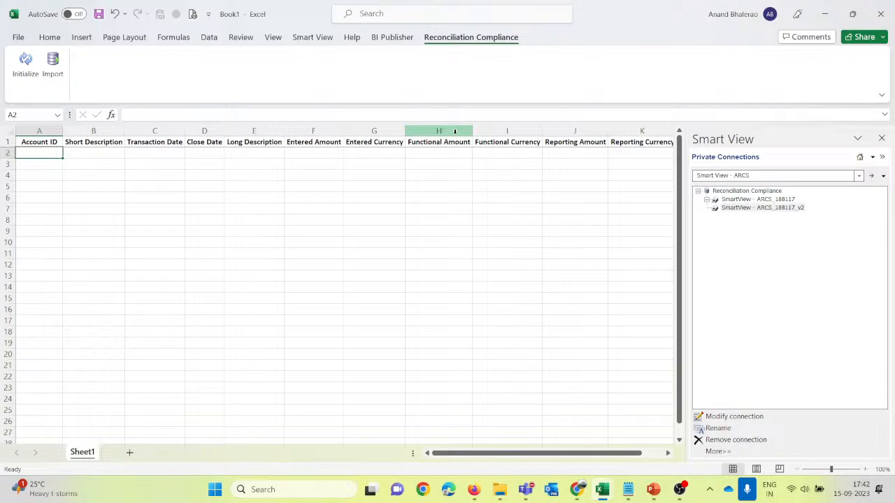
text(10)
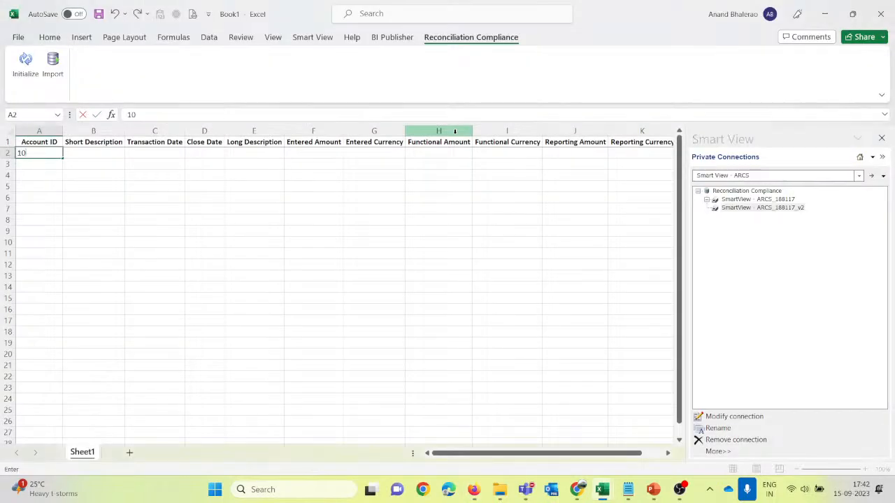
text(1-10023)
key(Return)
key(Up)
Step: Switch to the Account Reconciliation browser window and search the May 2022 reconciliations for 10023
key(alt+Tab)
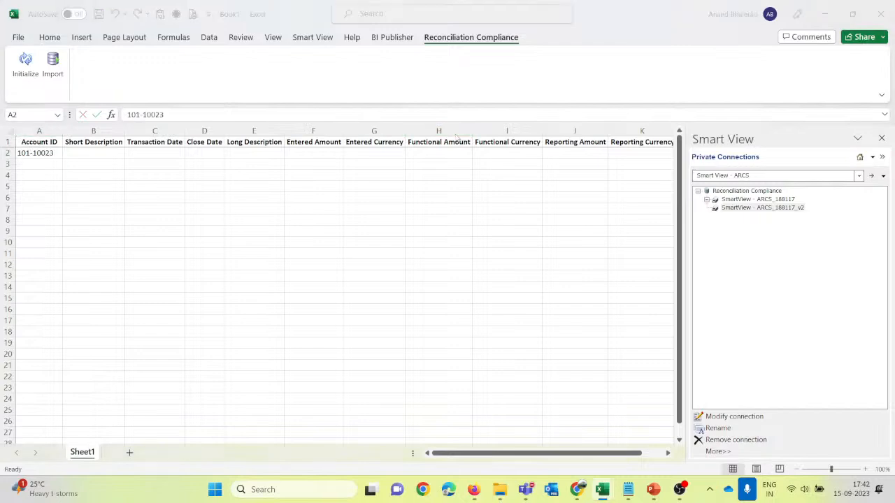
click(128, 202)
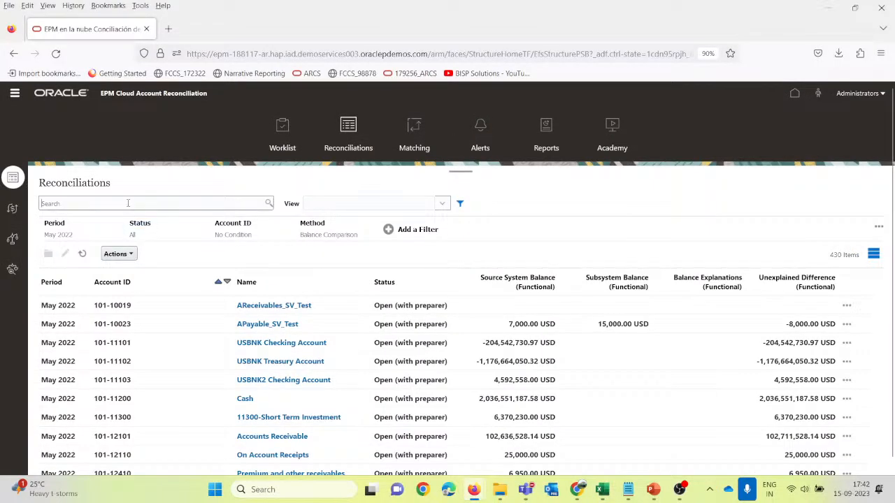
text(10023)
key(Return)
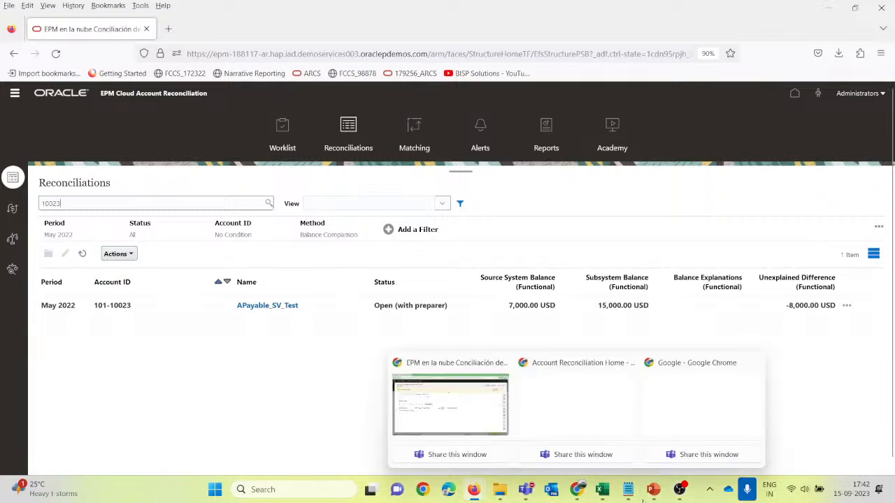
Step: Switch to the preparer's Account Reconciliation session in Chrome and replace the open 101-10022 reconciliation with the Reconciliations list
mouse_move(587, 495)
click(465, 405)
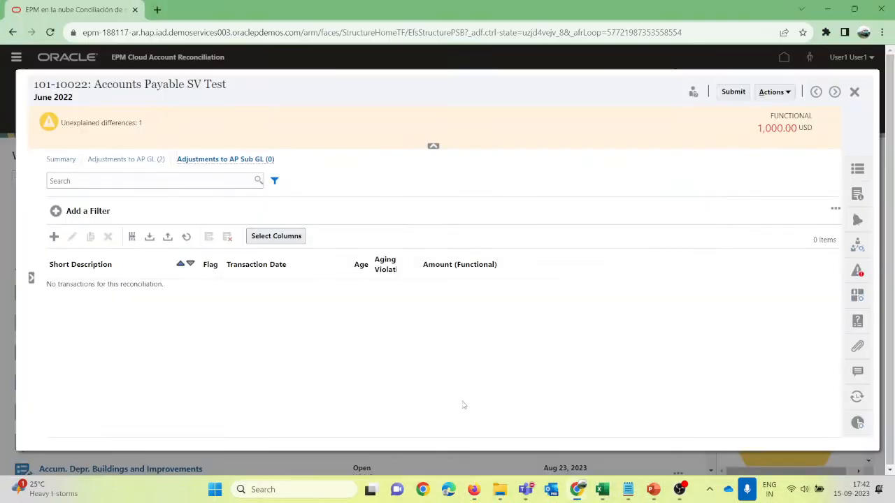
click(854, 92)
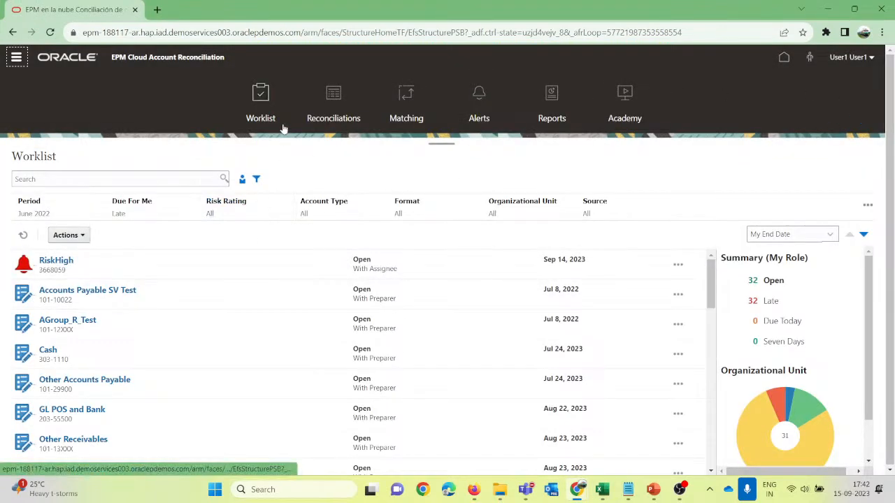
click(333, 93)
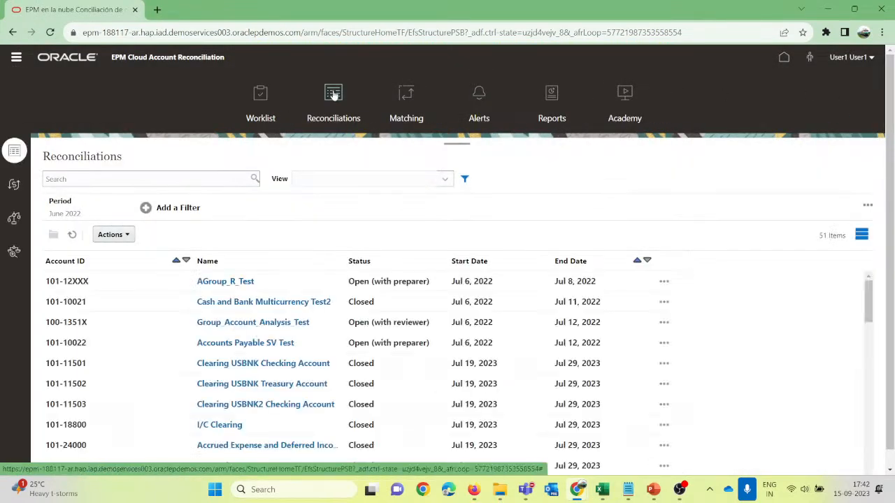
Step: Filter the reconciliations list to the May 2022 period only, removing June 2022 from the selection
click(65, 210)
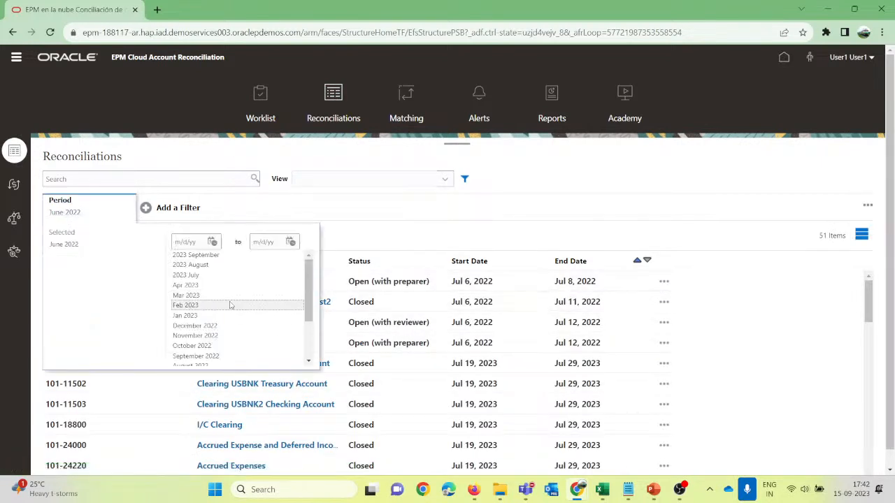
scroll(217, 343, down, 2)
click(192, 321)
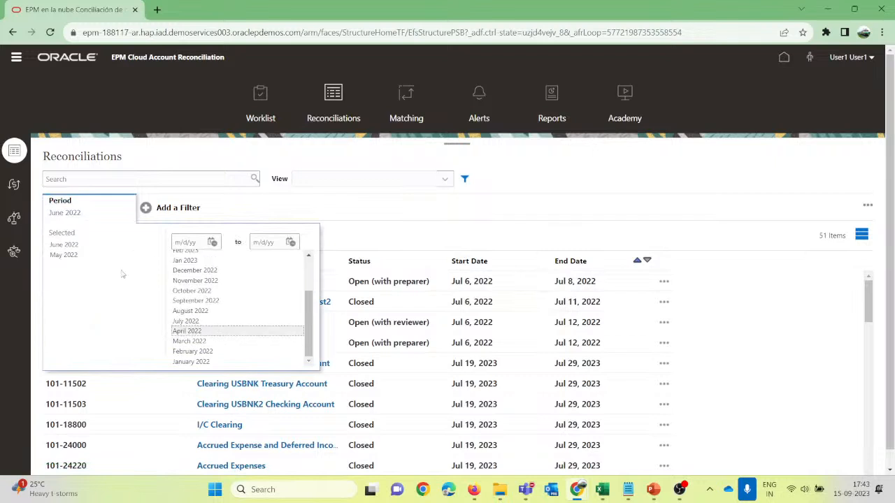
click(119, 245)
click(565, 192)
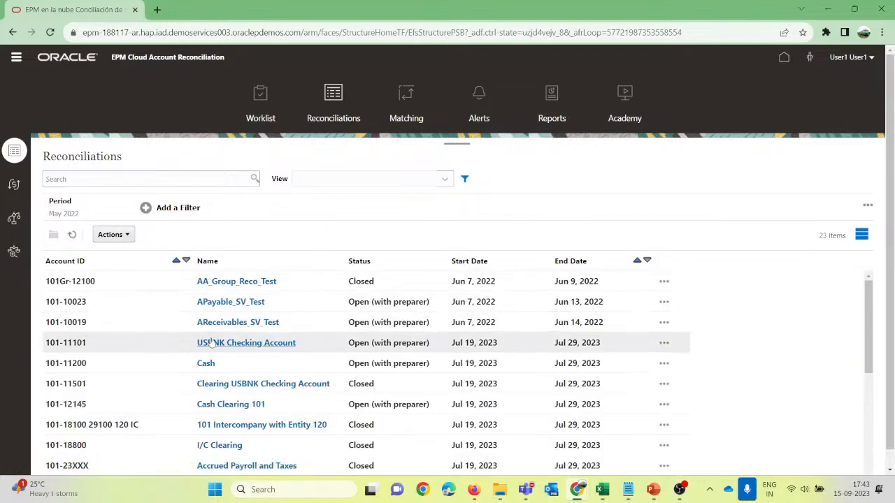
Step: Open the 101-10023 APayable_SV_Test reconciliation and examine its AP GL adjustments, AP Sub GL adjustments and balance summary
click(238, 302)
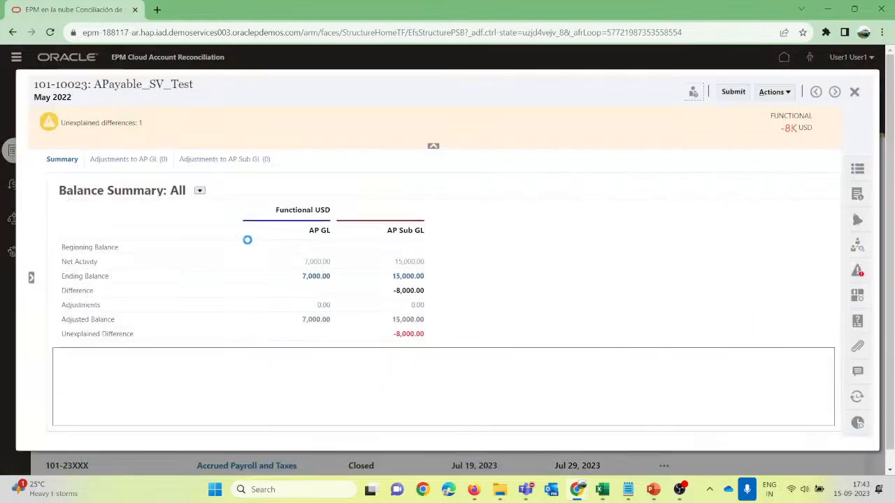
click(129, 158)
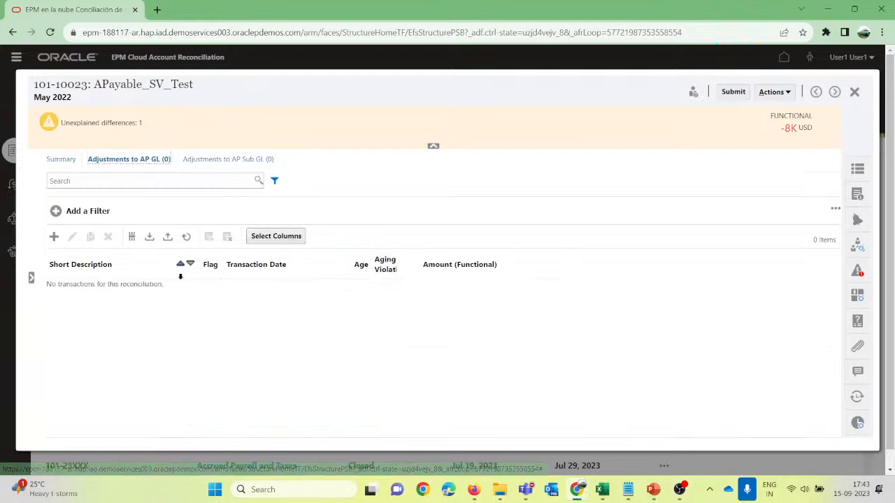
click(233, 160)
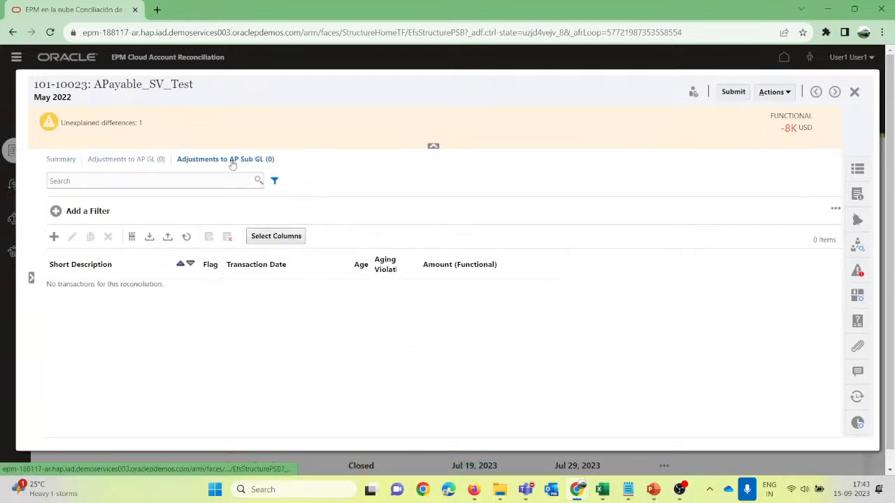
click(62, 160)
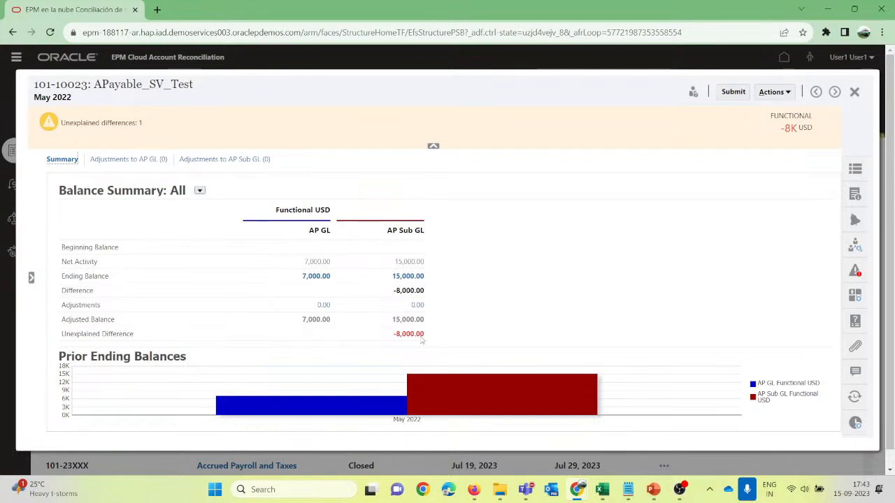
Step: Switch to the Book1 workbook in Excel and enter "Invoice not yet account for" as the Short Description in B2
key(alt+Tab)
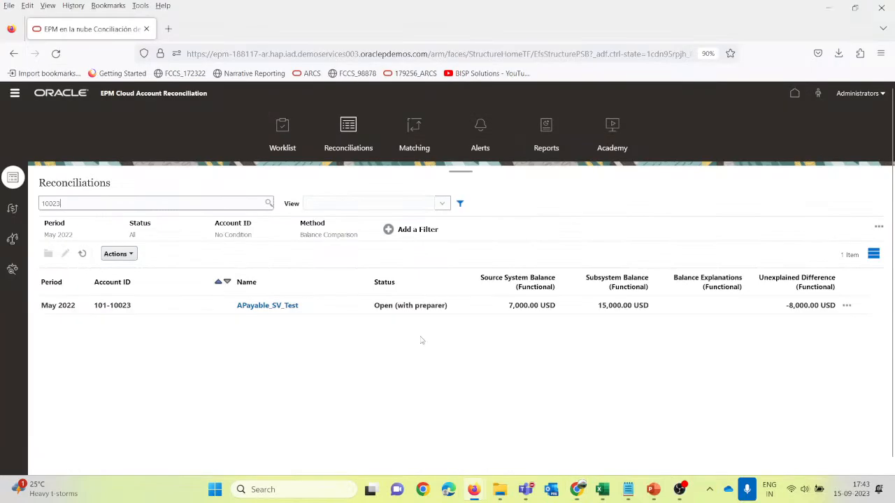
key(alt+Tab)
key(alt+Tab)
key(alt+Tab)
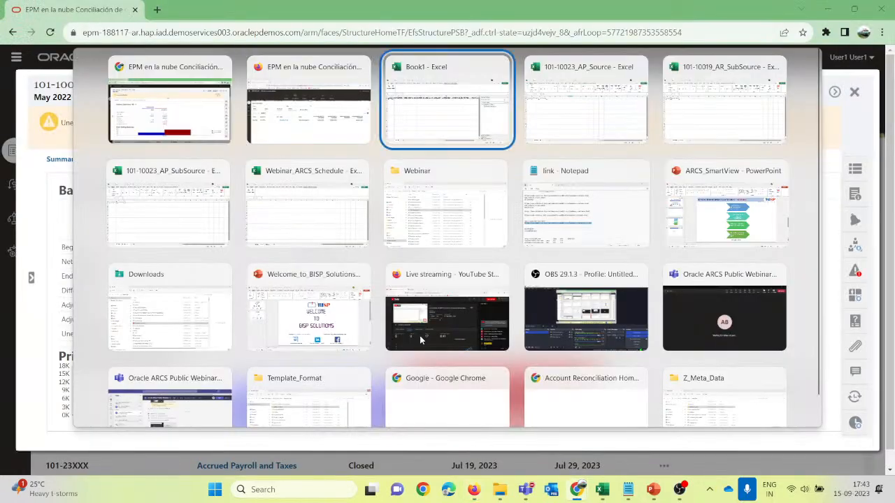
key(alt+Tab)
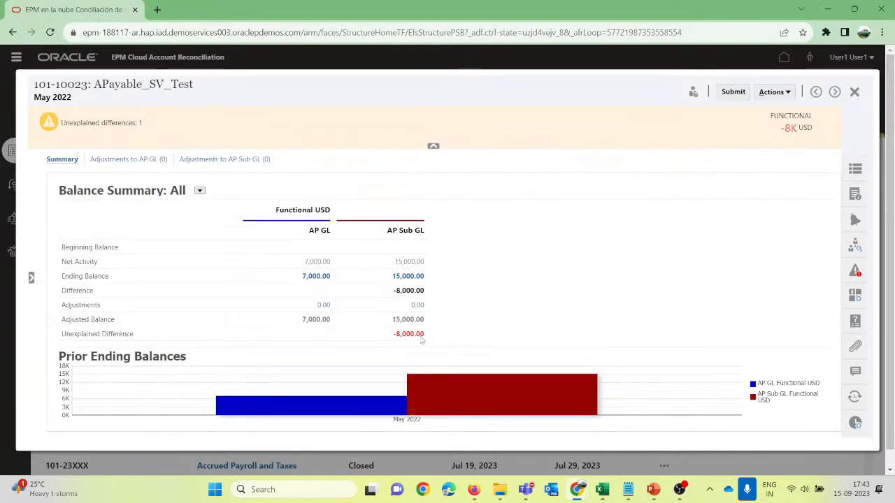
key(alt+Tab)
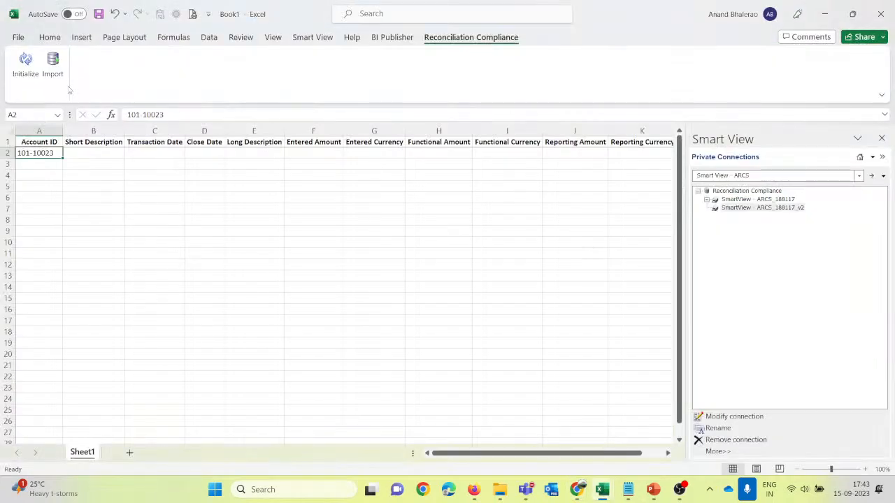
key(Tab)
key(alt+Tab)
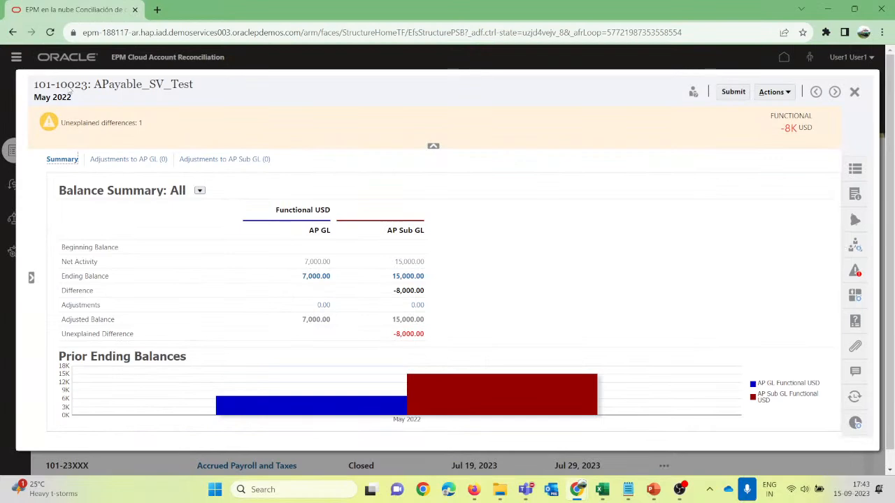
key(alt+Tab)
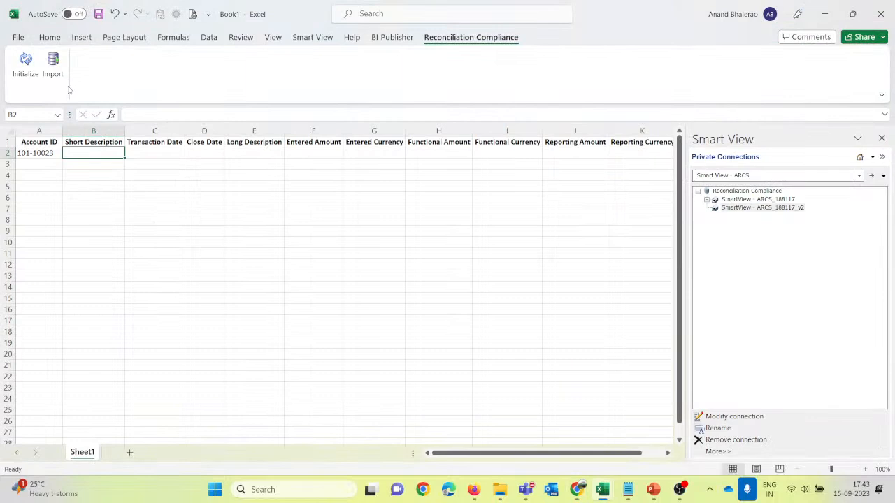
text(Invoice not yet)
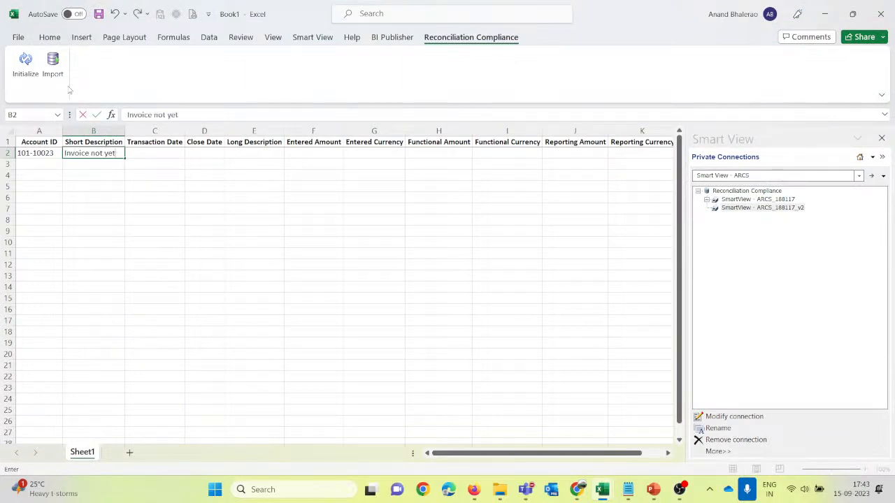
text( account for)
key(Return)
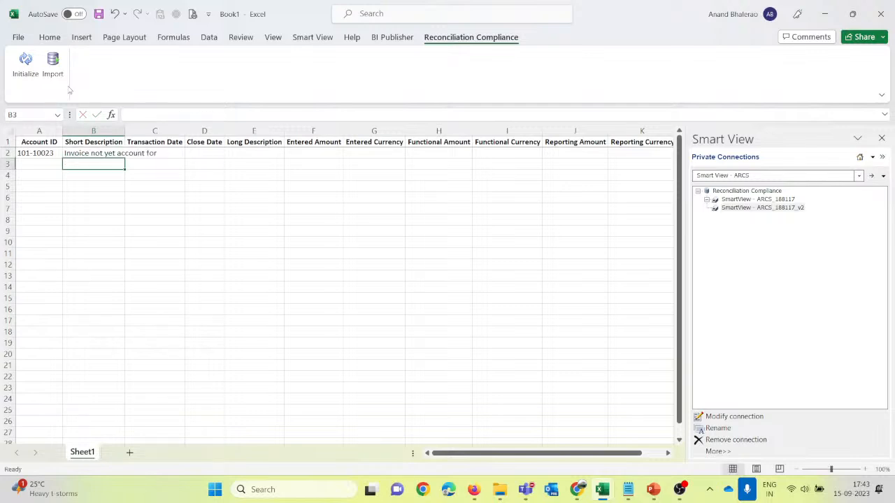
Step: Enter 15-09-2023 as the Transaction Date of the first transaction row, cell C2
key(Up)
key(Right)
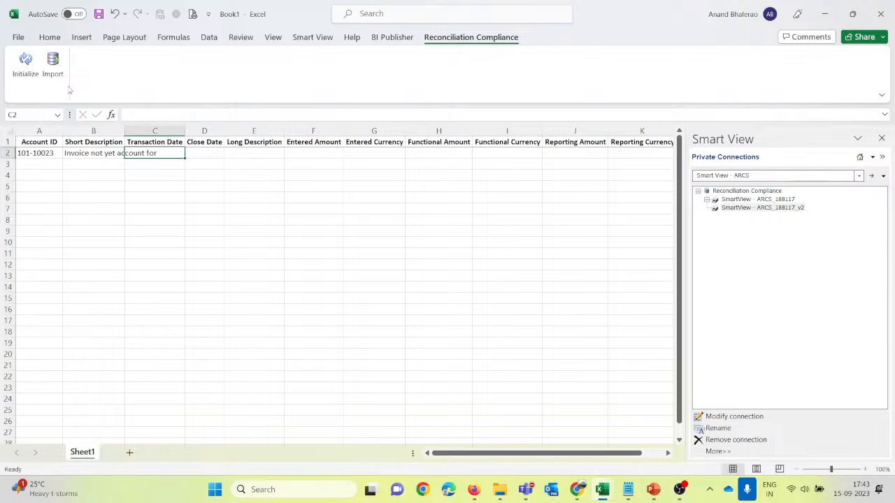
text(15-9)
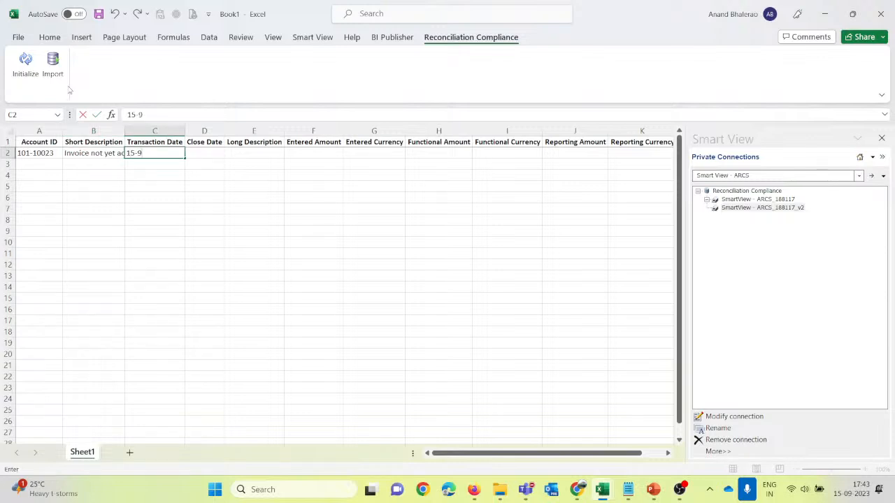
text(-23)
key(Return)
key(Up)
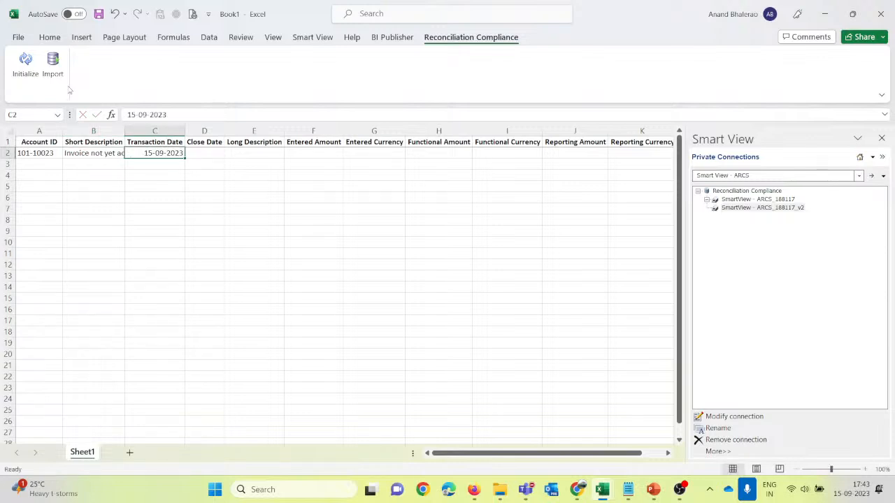
Step: Enter "Invoice No 1234XXXX" as the Long Description in E2, leaving the Close Date empty
key(Right)
key(Right)
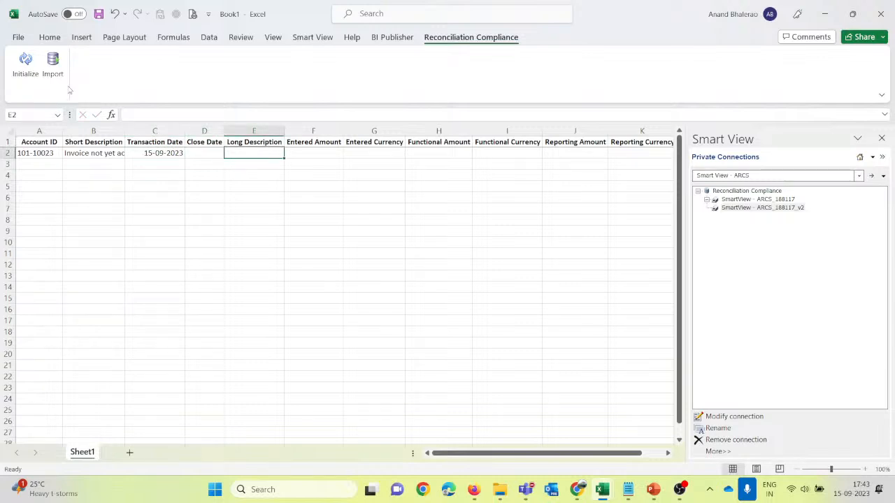
text(Invoice)
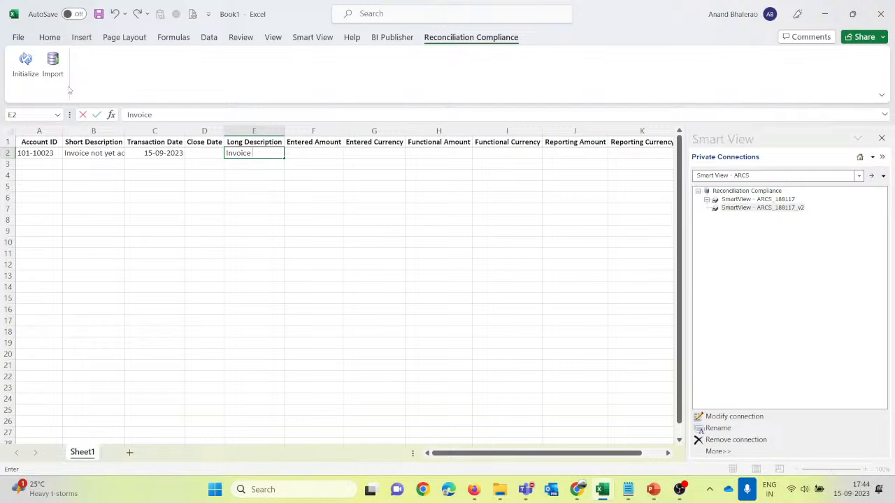
text( No 1234XXXX)
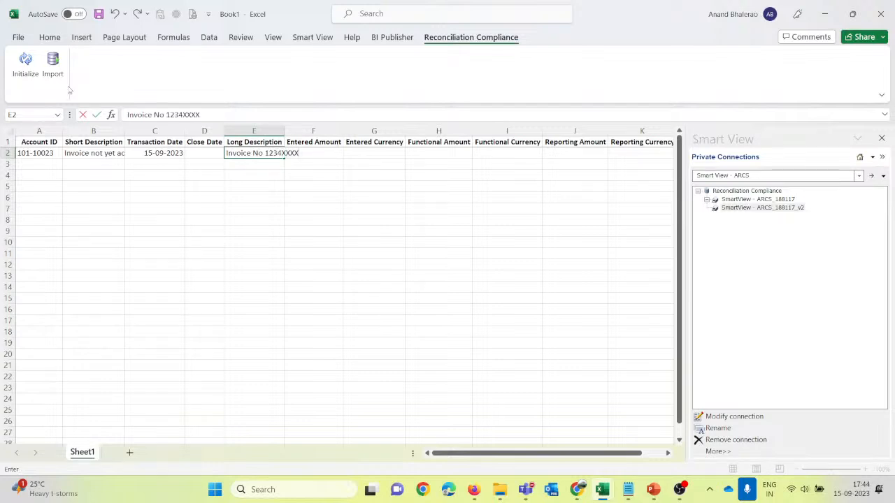
key(Tab)
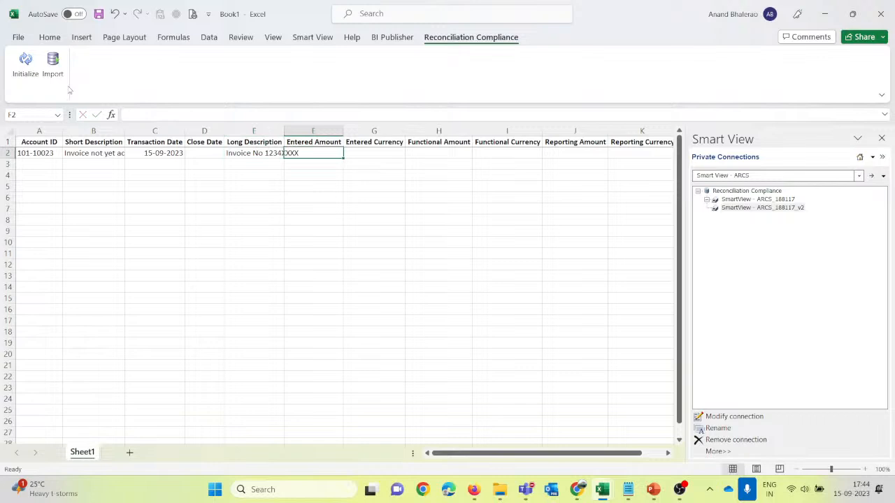
Step: Enter 8000.00 as the Functional Amount in H2, leaving the entered amount and currency empty, and go back to the row's start
key(Tab)
key(Tab)
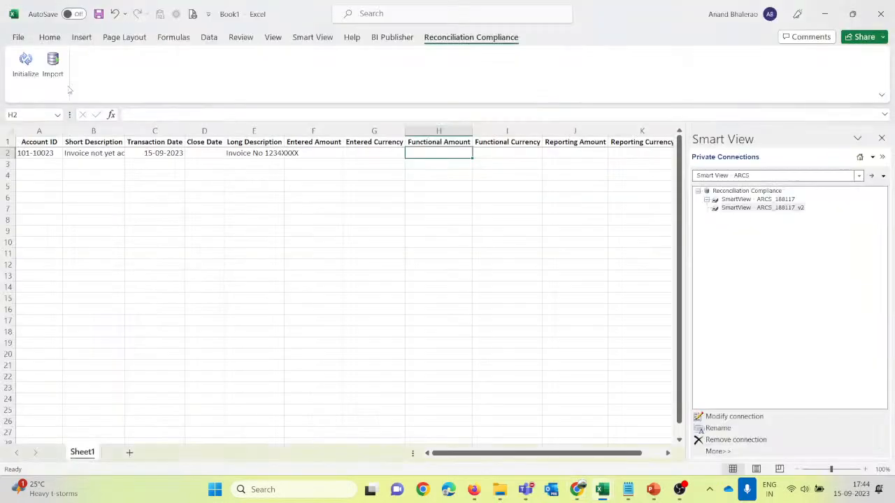
text(800)
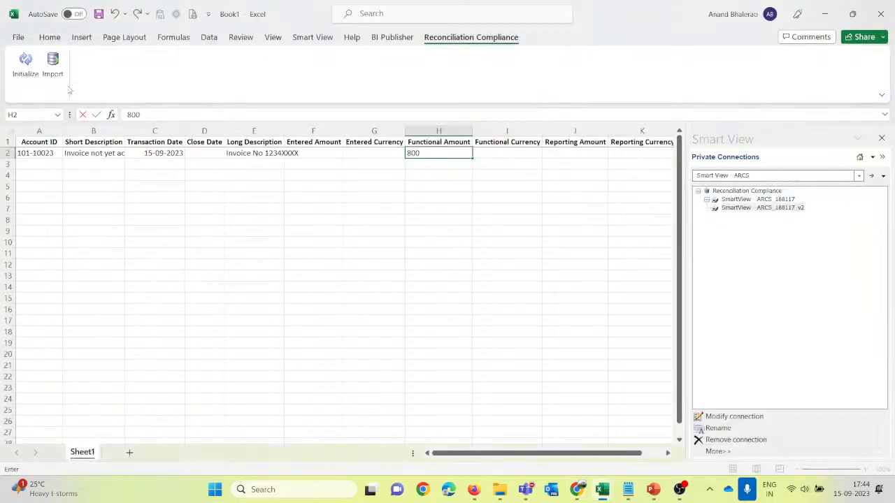
key(Tab)
key(Tab)
key(Tab)
key(Tab)
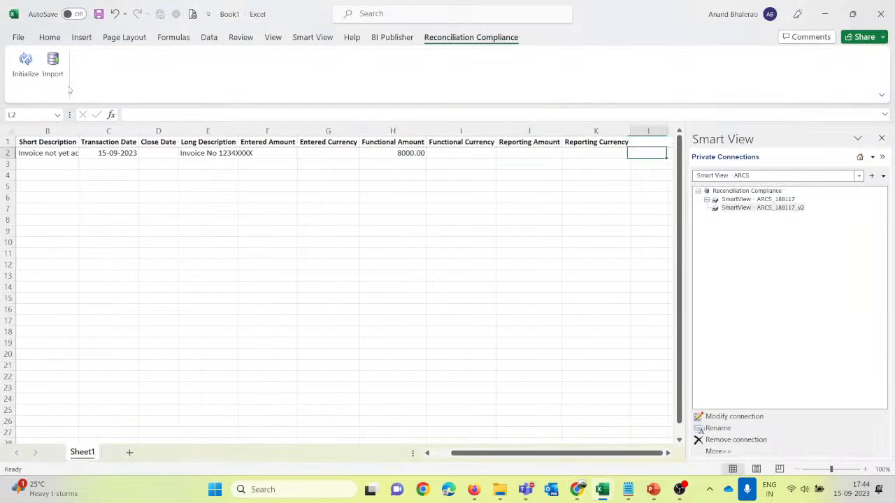
key(Left)
key(Left)
key(Left)
key(Left)
key(Left)
key(Left)
key(Left)
key(Left)
key(Left)
key(Left)
key(Left)
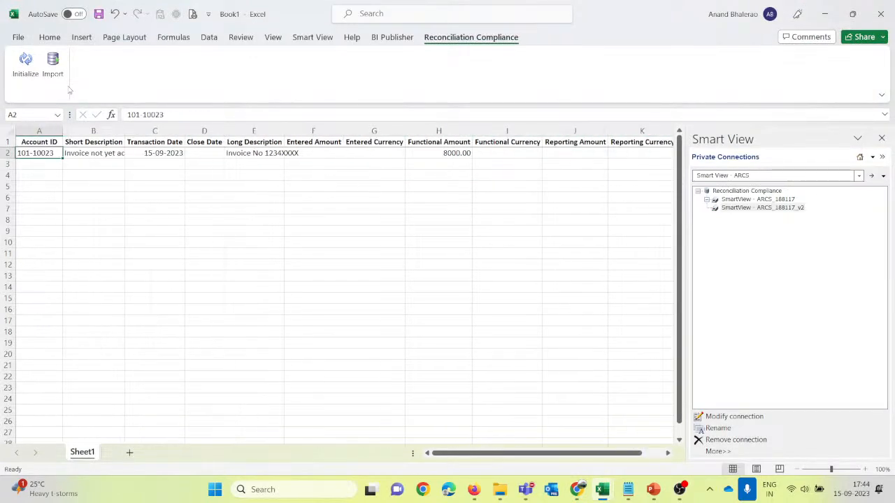
key(Right)
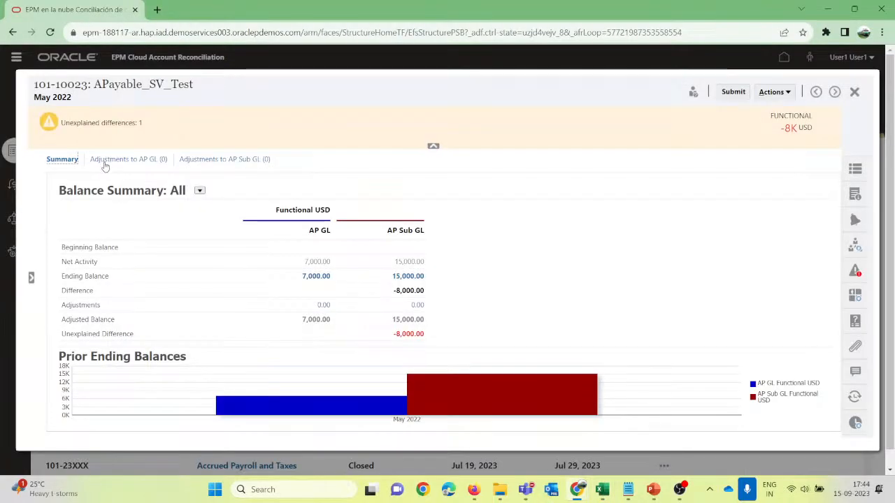
Step: Compare the new transaction form under Adjustments to AP GL in Chrome with the Excel sheet's columns, and cancel the form
click(104, 160)
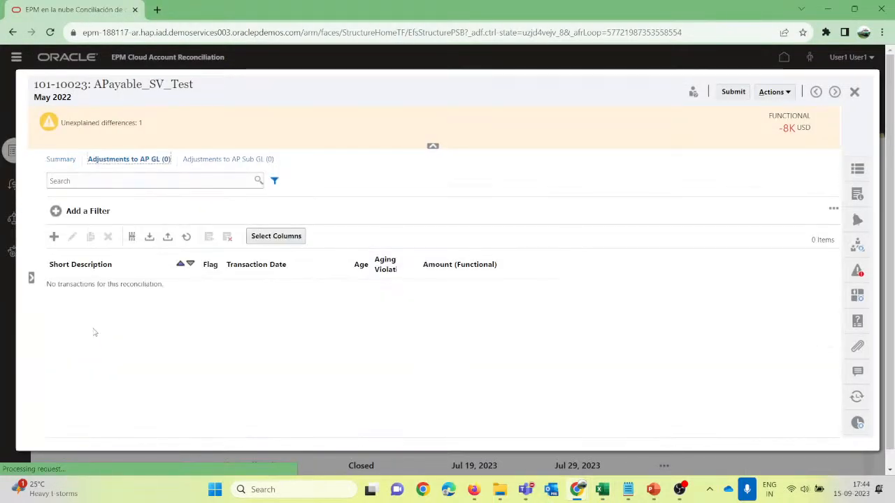
click(53, 237)
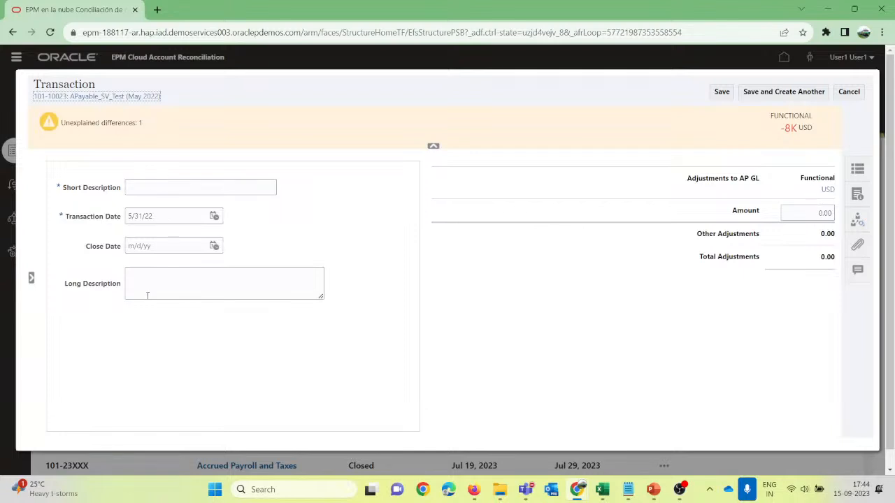
key(alt+Tab)
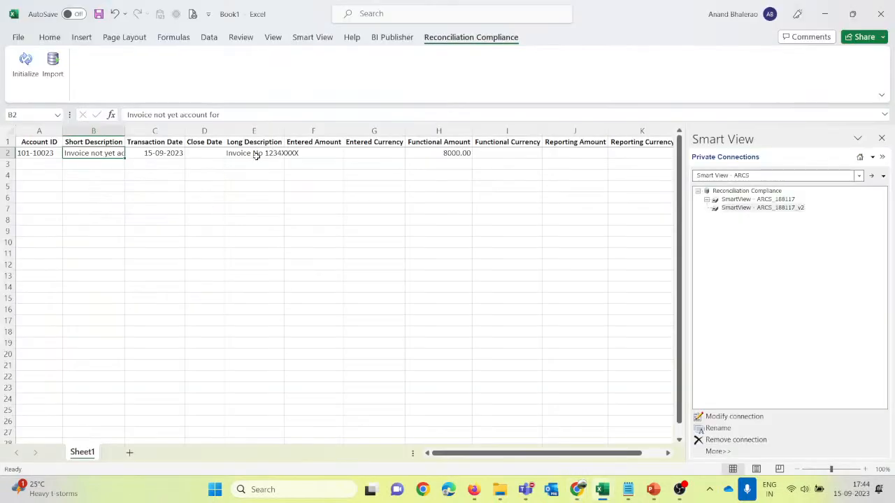
key(alt+Tab)
key(alt+Tab)
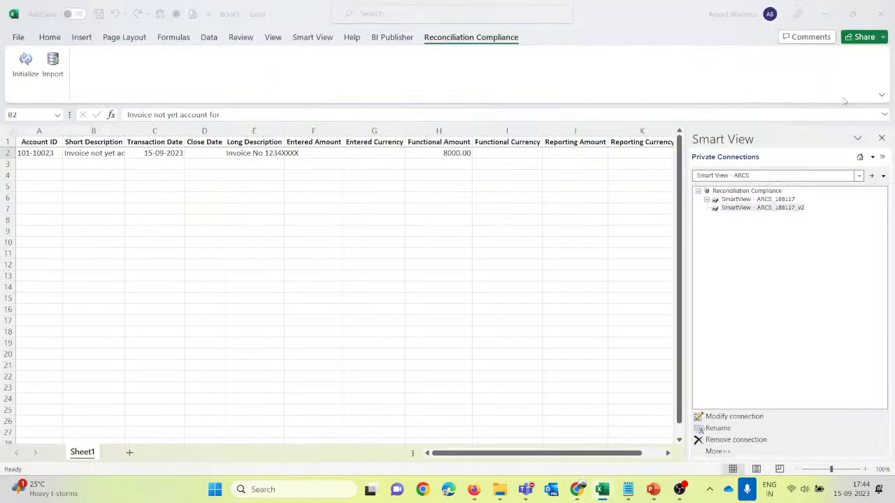
key(alt+Tab)
click(849, 91)
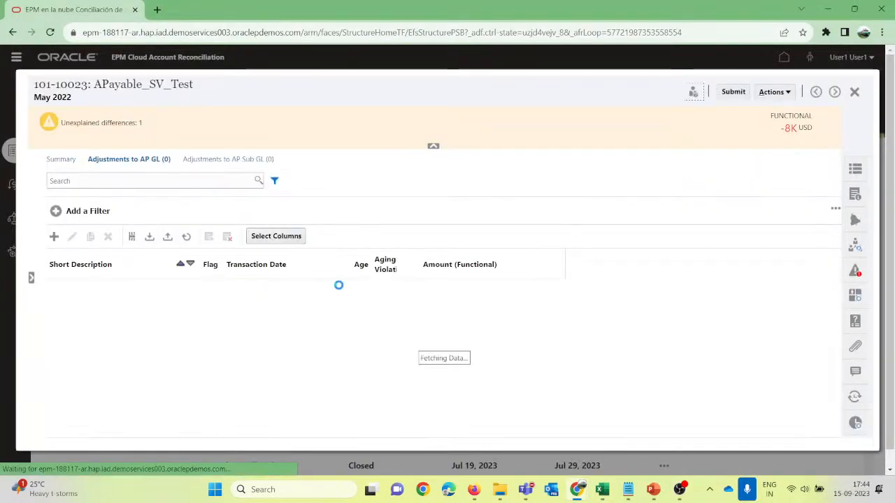
key(alt+Tab)
click(48, 164)
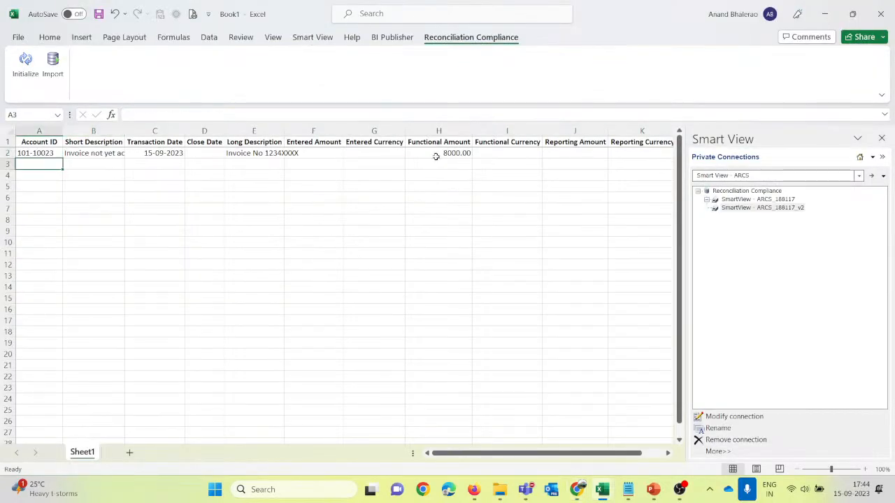
text(101)
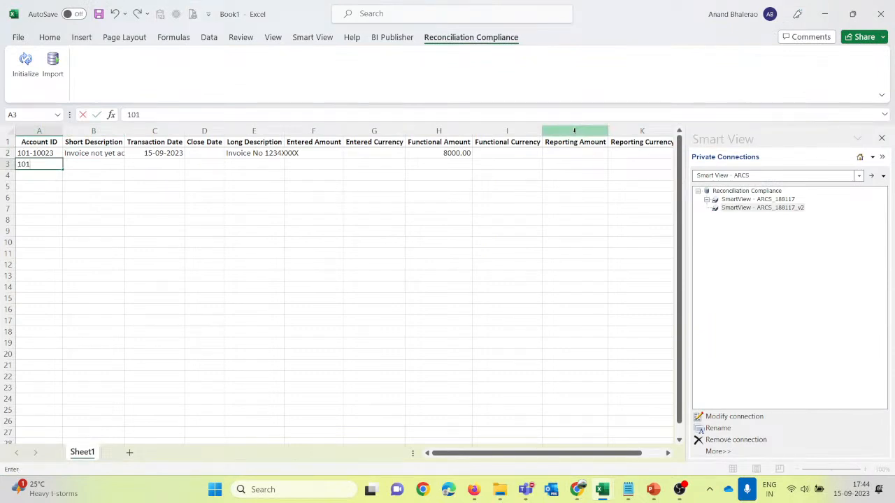
key(BackSpace)
key(BackSpace)
key(BackSpace)
key(Return)
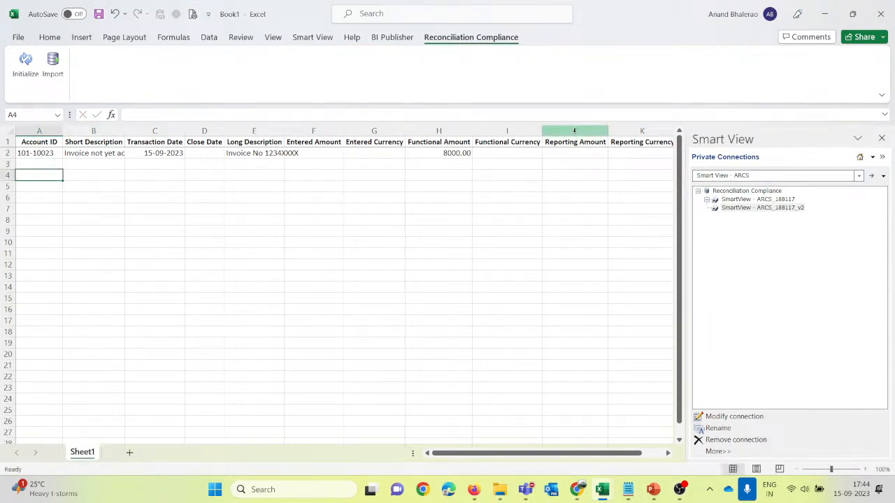
key(Up)
click(98, 14)
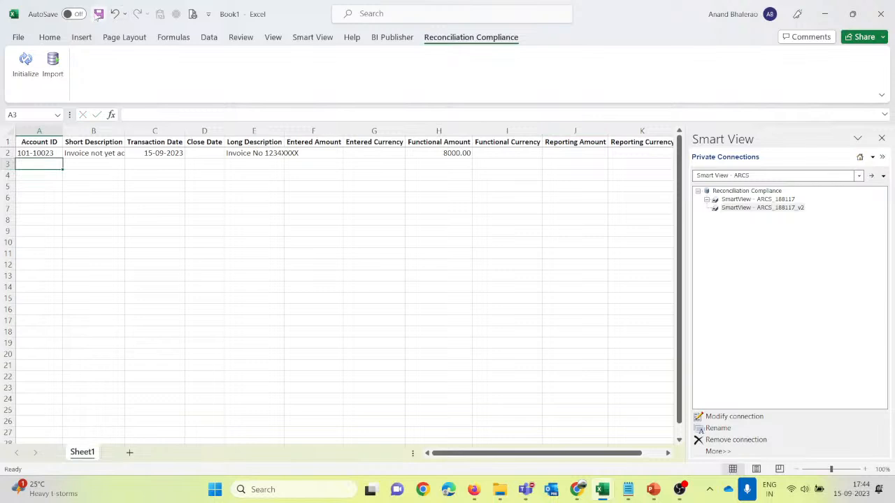
click(548, 341)
click(177, 227)
click(99, 154)
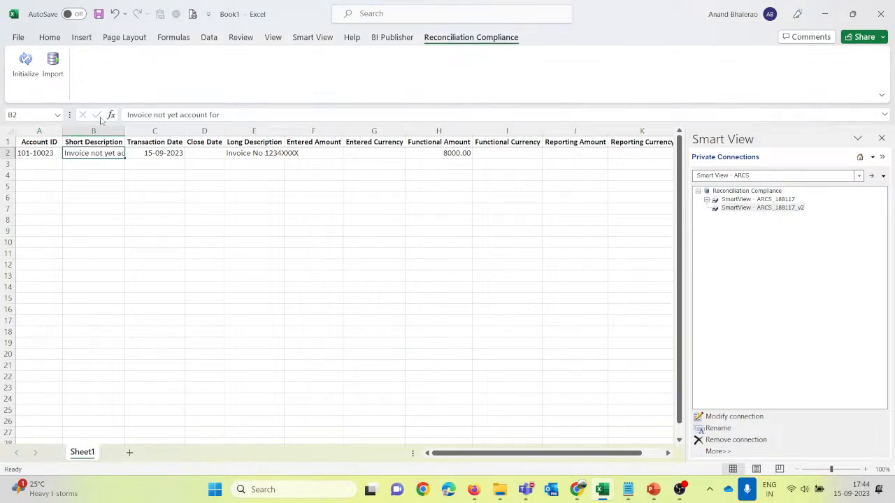
Step: In Excel, import the sheet's transaction as Adjustment to Source System for May 2022 in Replace All mode, and close the import results
click(51, 63)
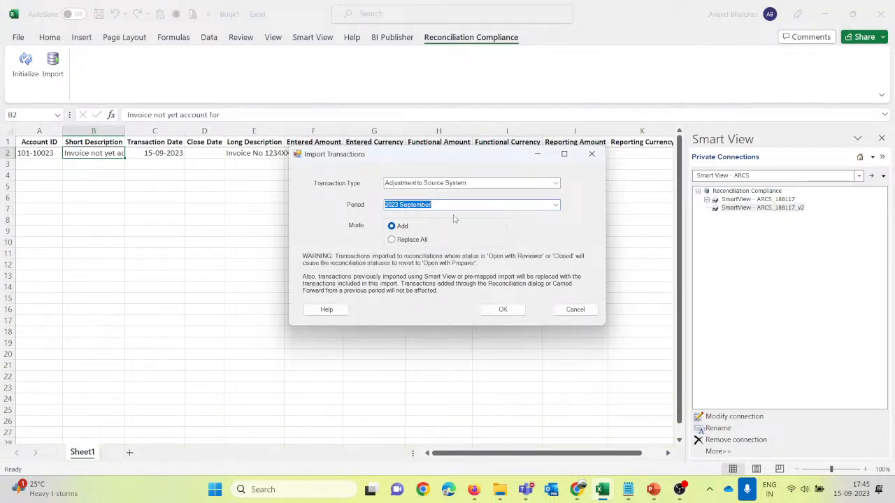
click(555, 204)
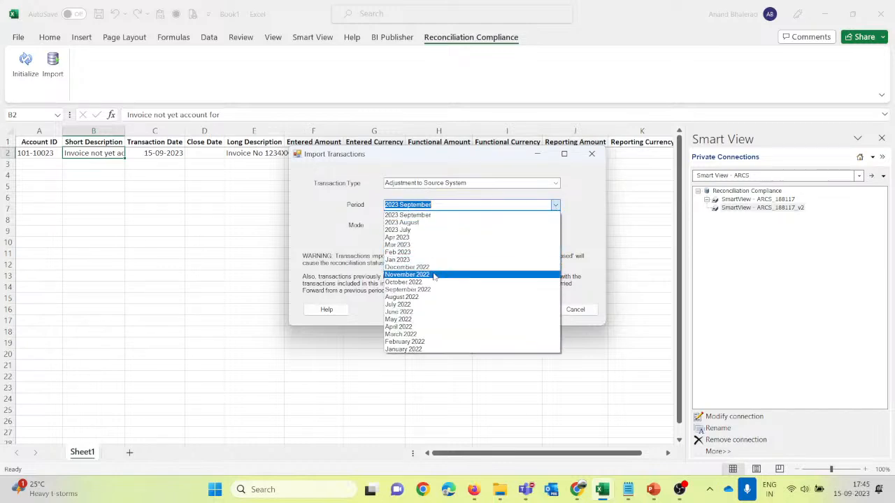
click(419, 319)
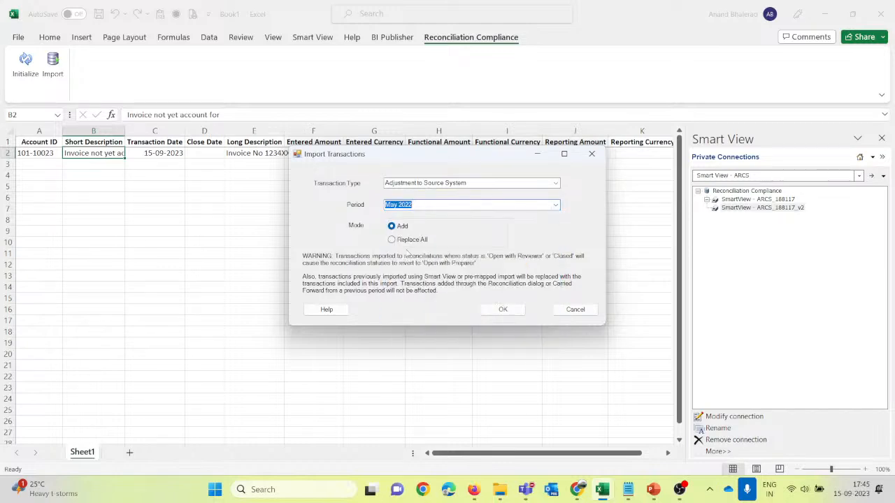
click(393, 241)
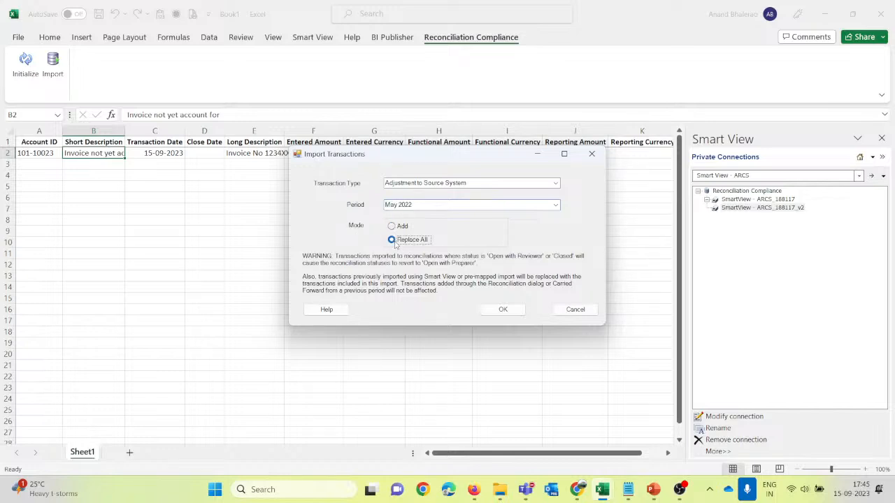
click(497, 312)
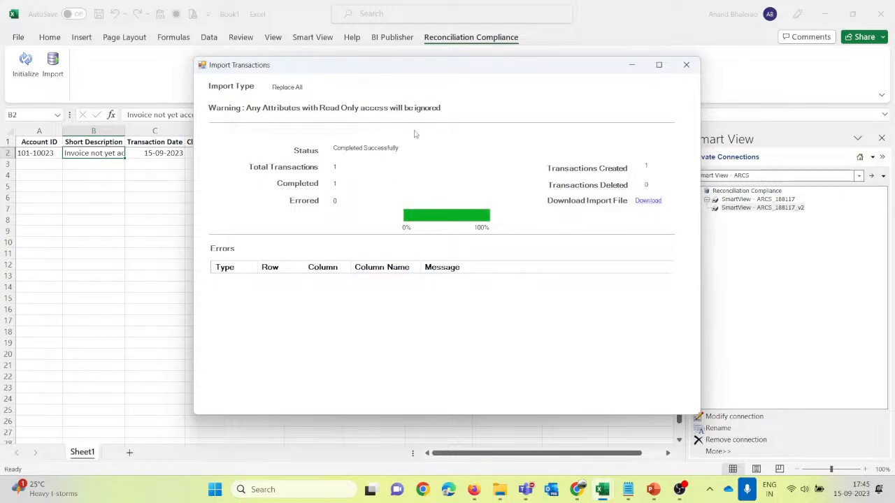
click(687, 65)
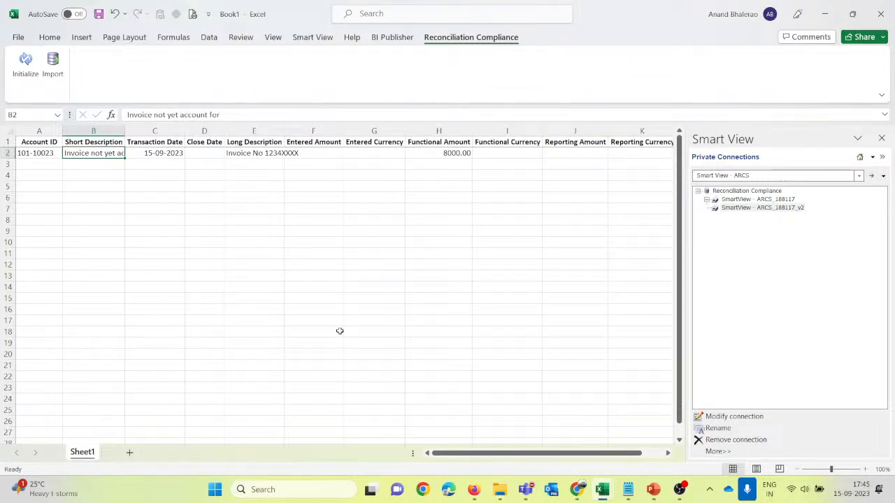
Step: Switch to the Reconciliations list in Firefox and refresh it to check the unexplained difference of 101-10023
mouse_move(497, 490)
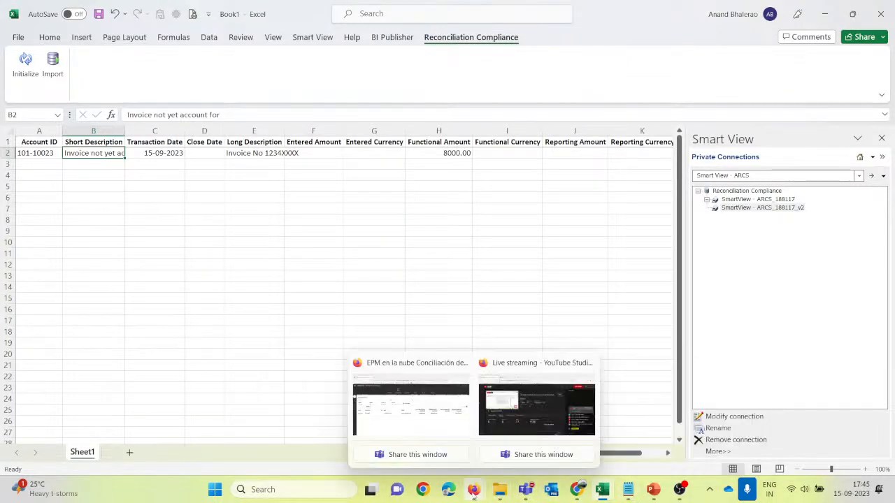
click(428, 425)
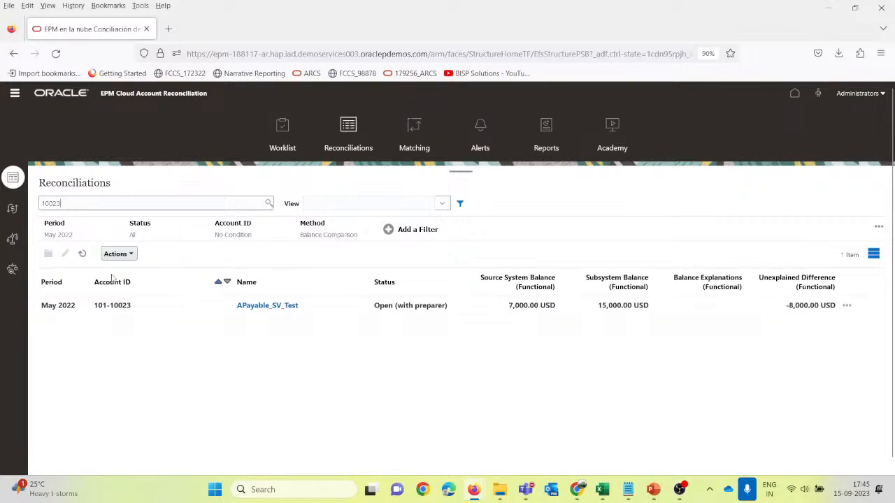
click(82, 254)
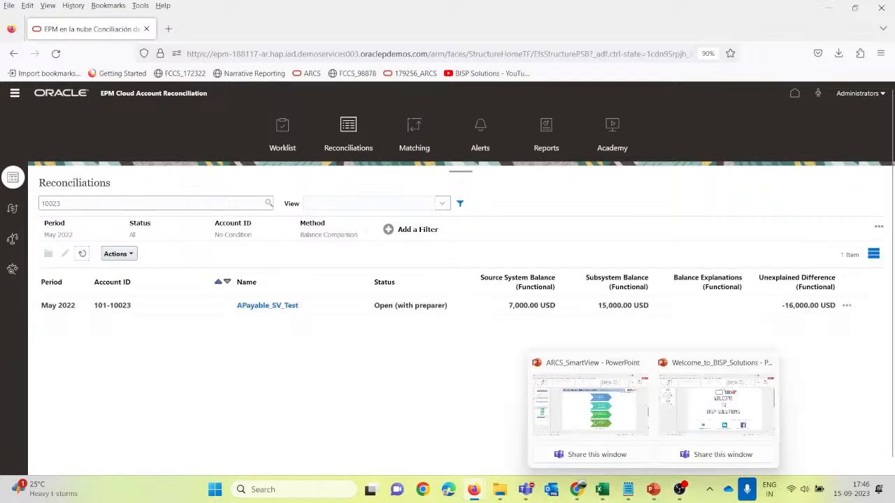
Step: Switch to the open 101-10023 reconciliation in Chrome and check its balance summary and the Adjustments to AP GL
mouse_move(586, 494)
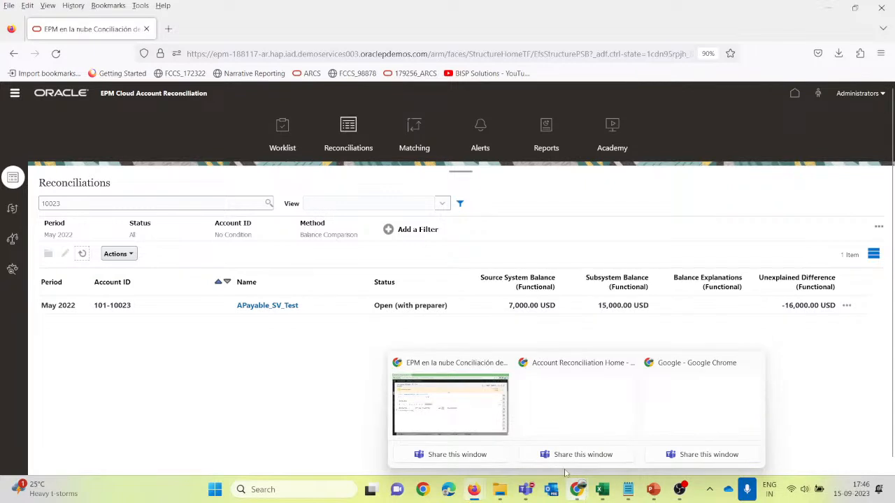
click(481, 416)
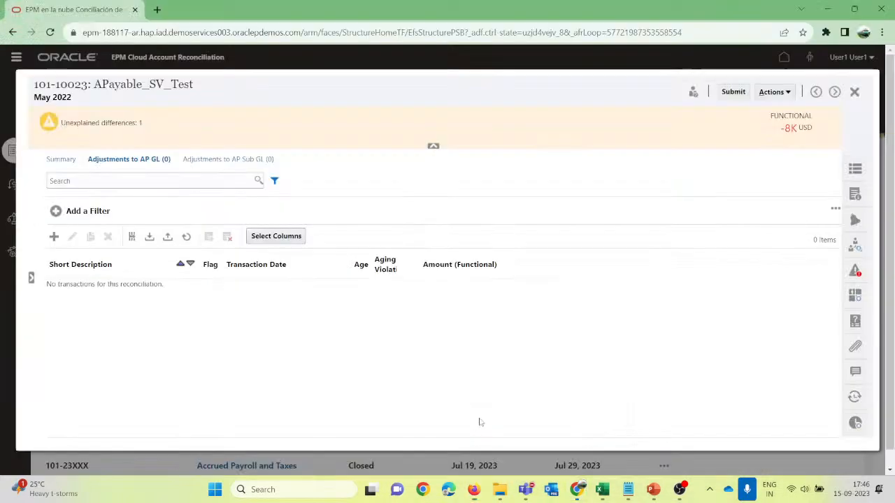
click(64, 160)
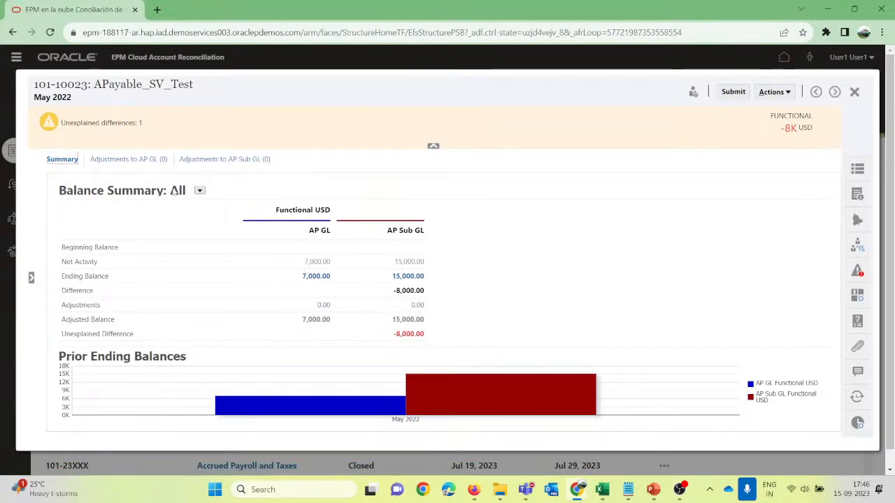
click(139, 161)
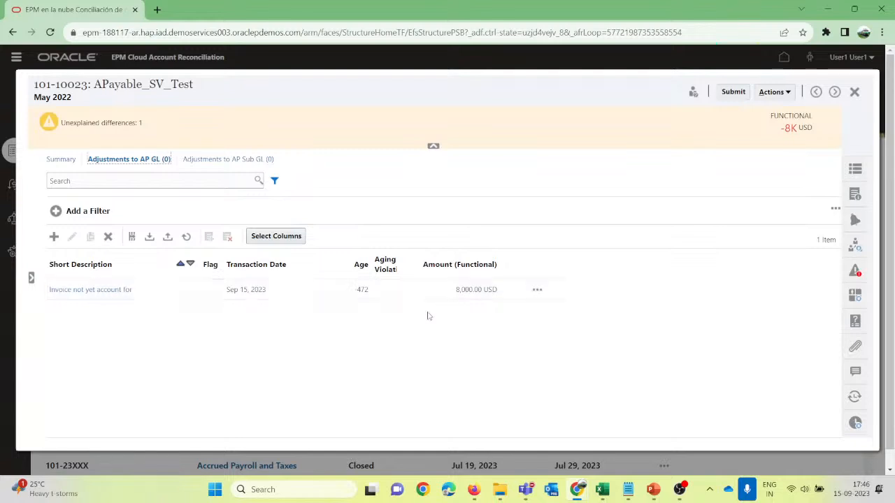
Step: Switch back to Book1 in Excel and set the Functional Amount in H2 to -16000
mouse_move(602, 489)
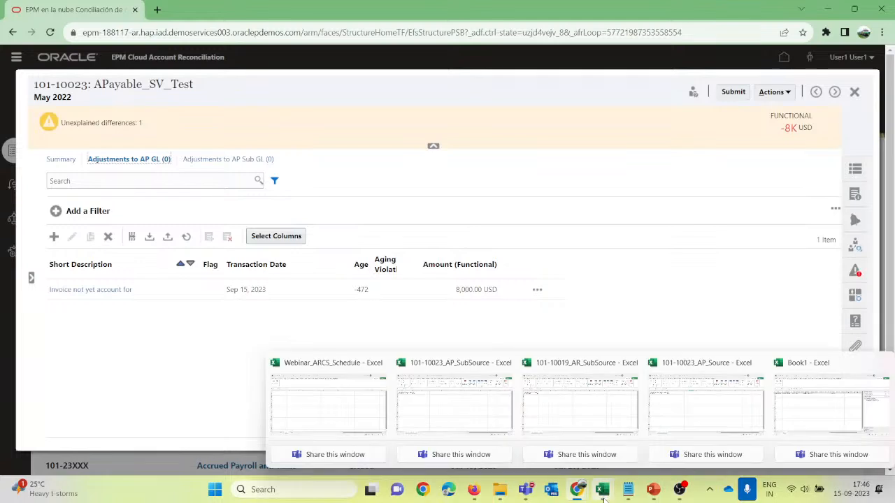
click(825, 407)
click(414, 224)
click(456, 151)
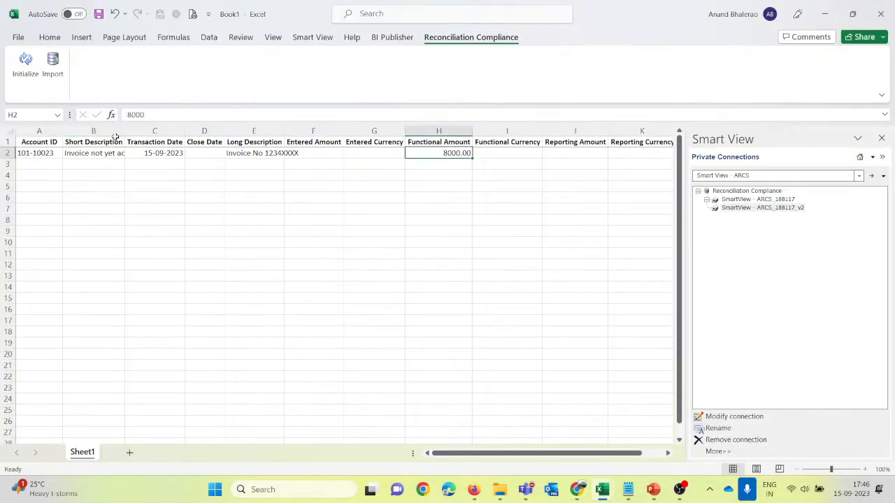
click(127, 115)
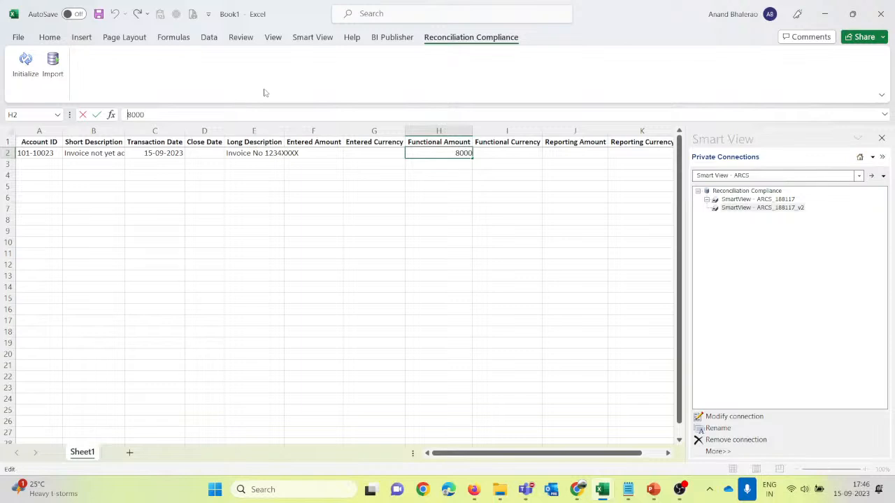
text(-16)
key(ctrl+Return)
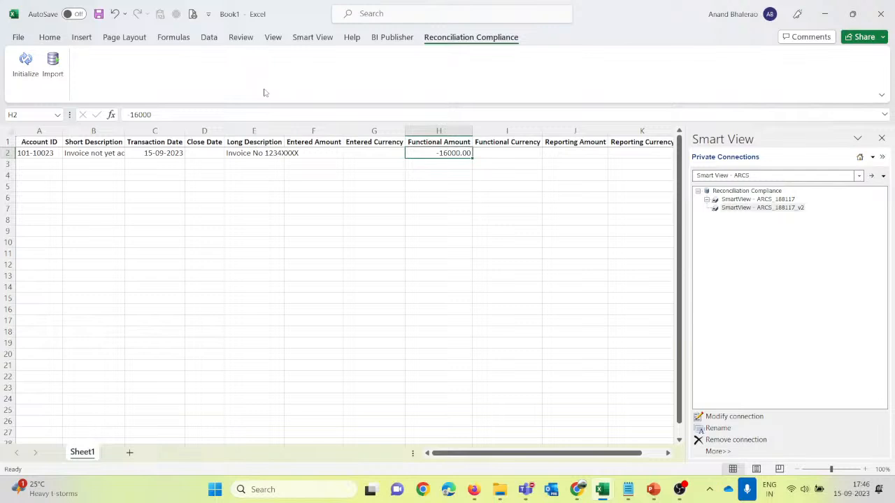
Step: Import the corrected transaction as Adjustment to Source System for May 2022, replacing all earlier imports, and close the import results
click(54, 62)
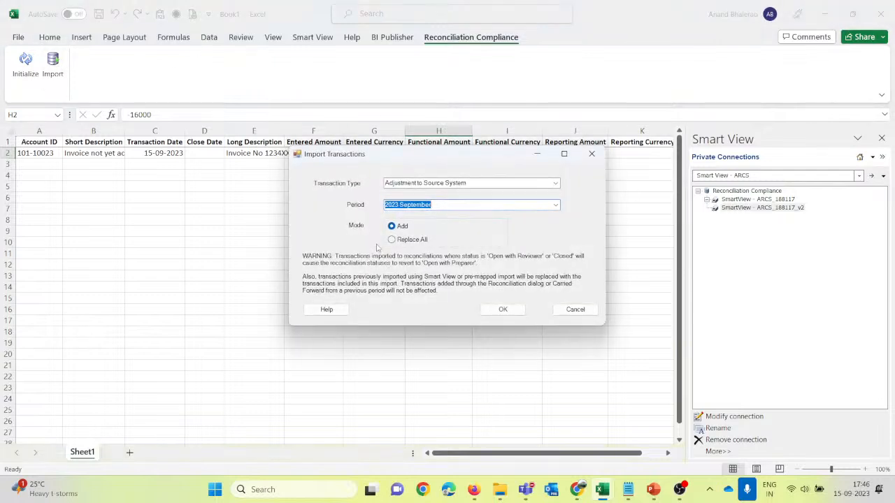
click(555, 204)
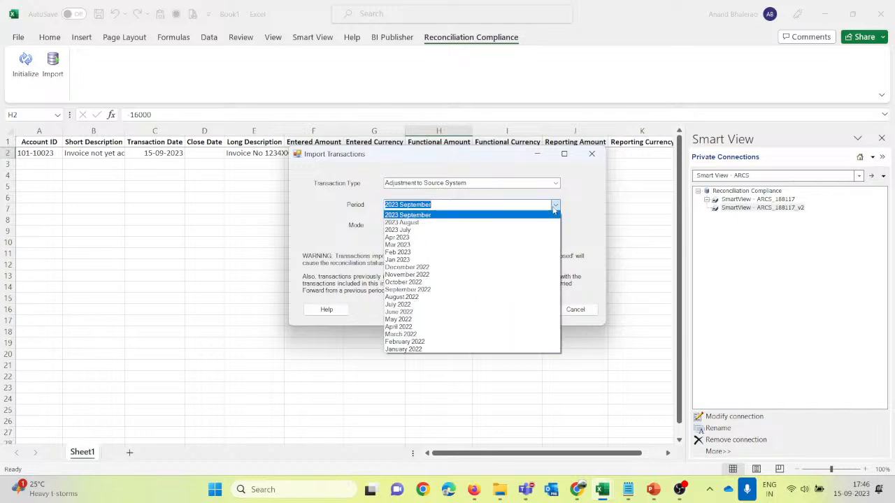
click(409, 319)
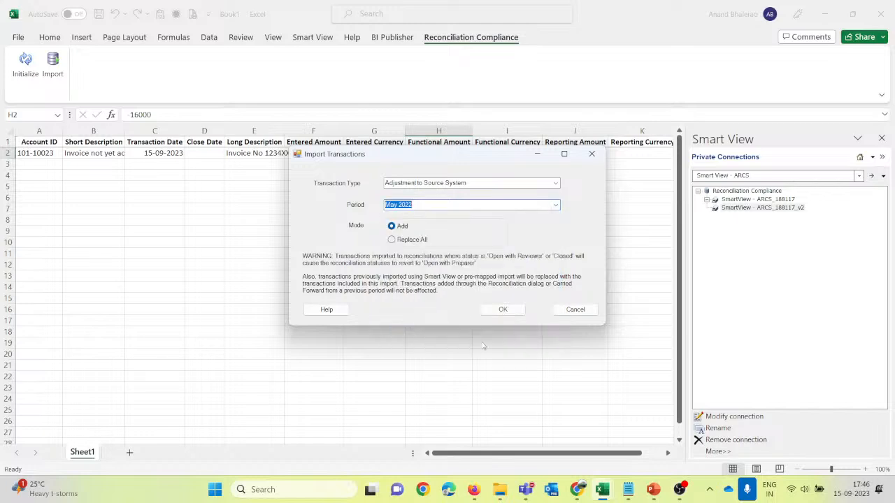
click(409, 240)
click(501, 310)
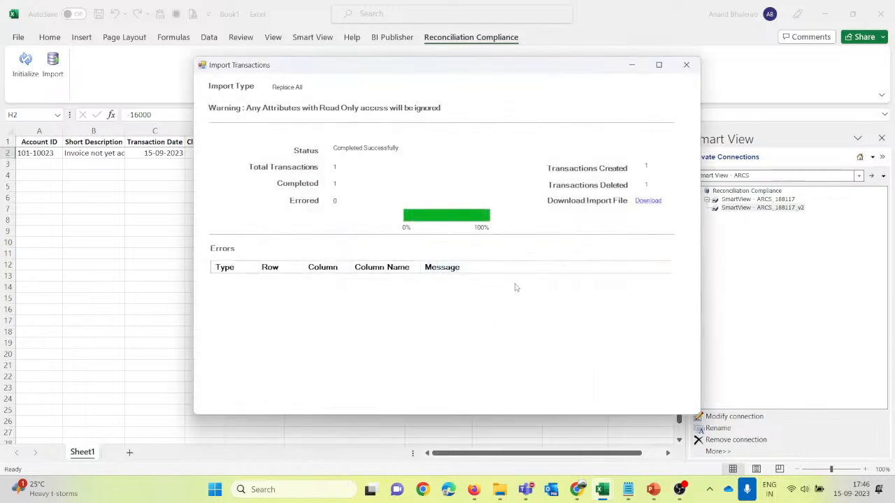
click(686, 64)
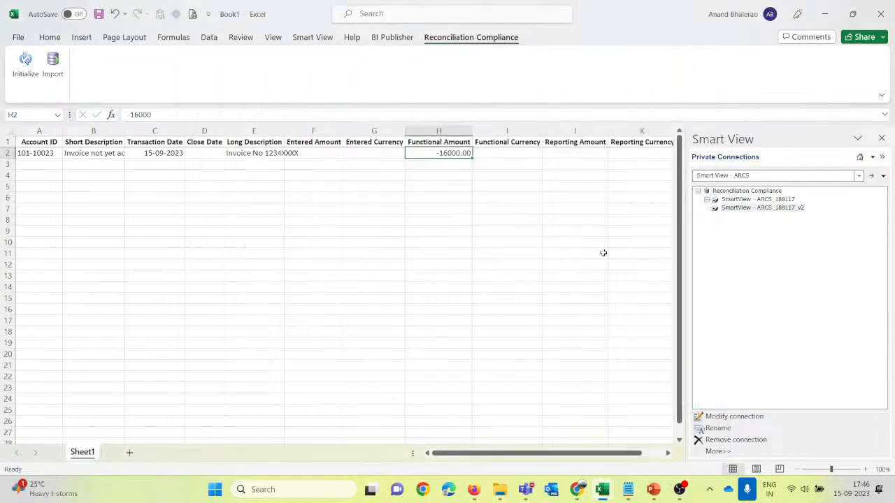
Step: Go to the Reconciliations list in Firefox and refresh it to recheck the unexplained difference of 101-10023 after the second import
mouse_move(472, 493)
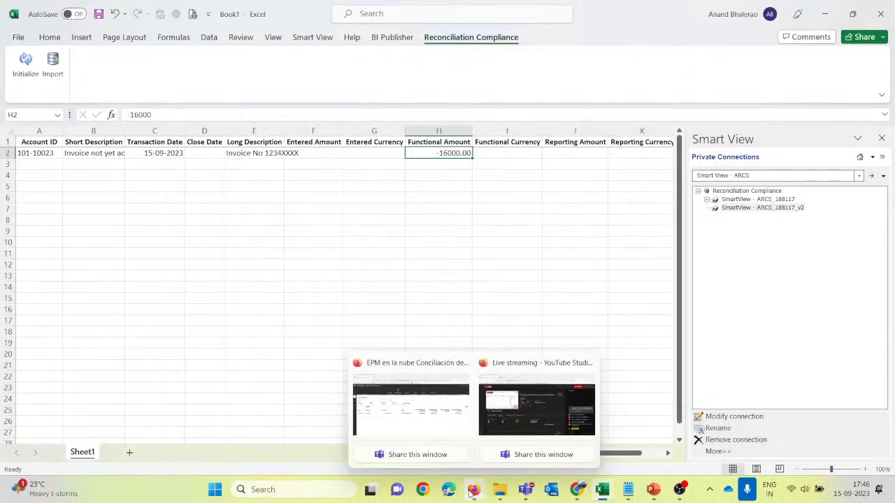
click(421, 410)
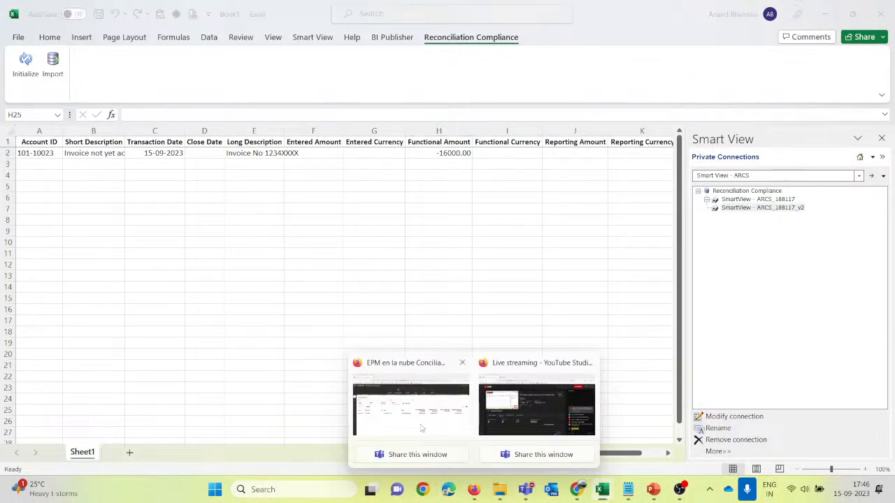
click(422, 413)
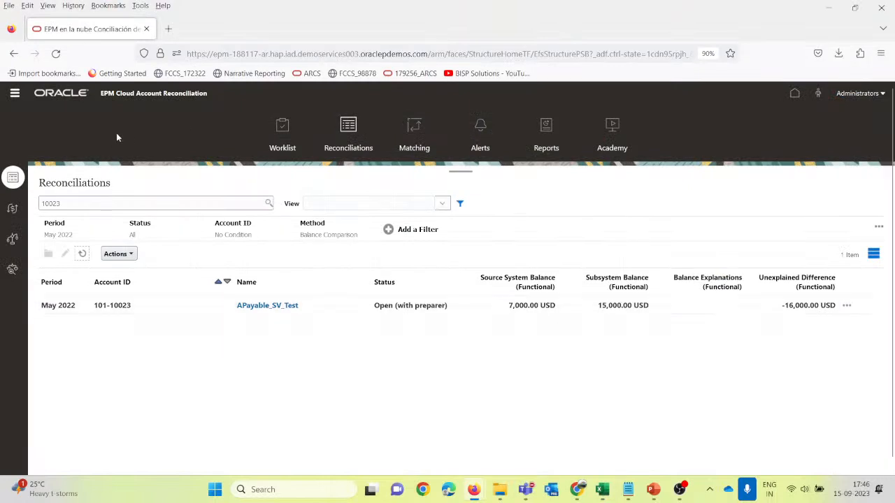
click(84, 255)
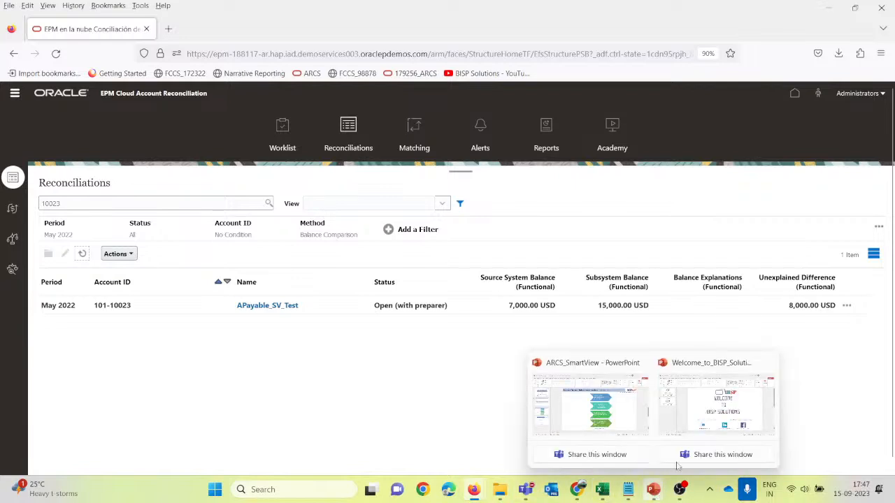
Step: In Chrome, compare the 101-10023 balance summary with the transaction listed under Adjustments to AP GL
mouse_move(578, 492)
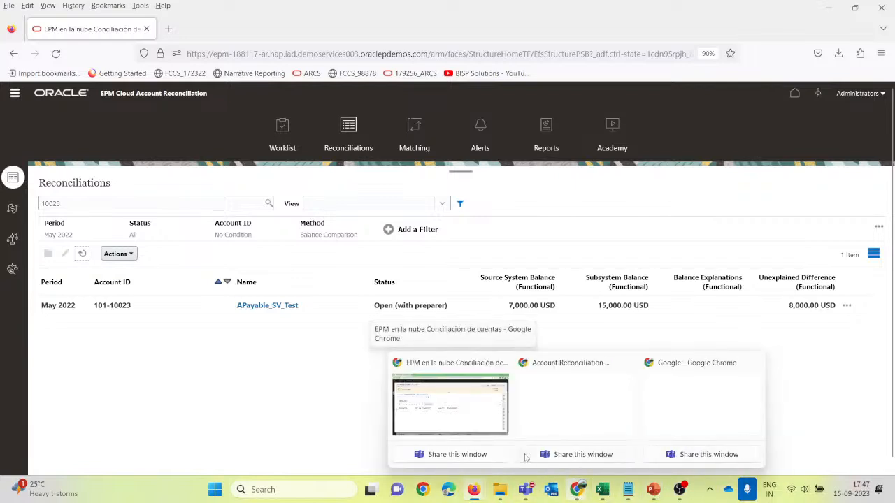
click(450, 404)
click(53, 159)
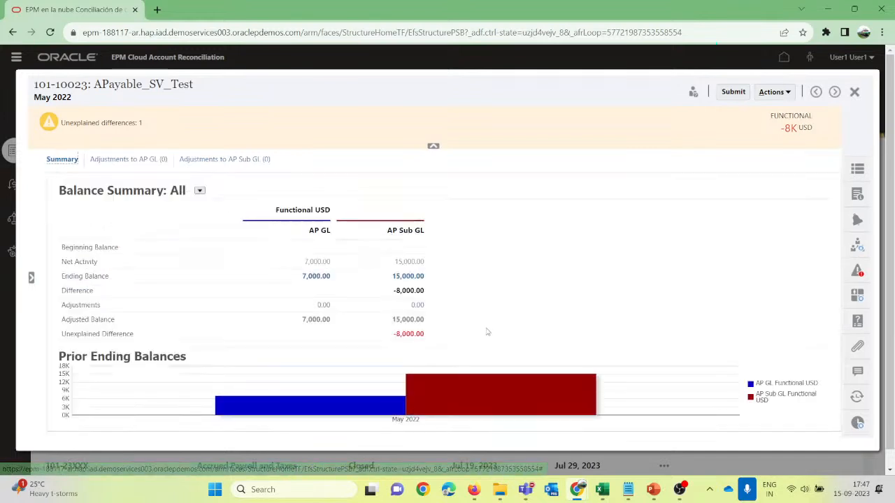
click(133, 159)
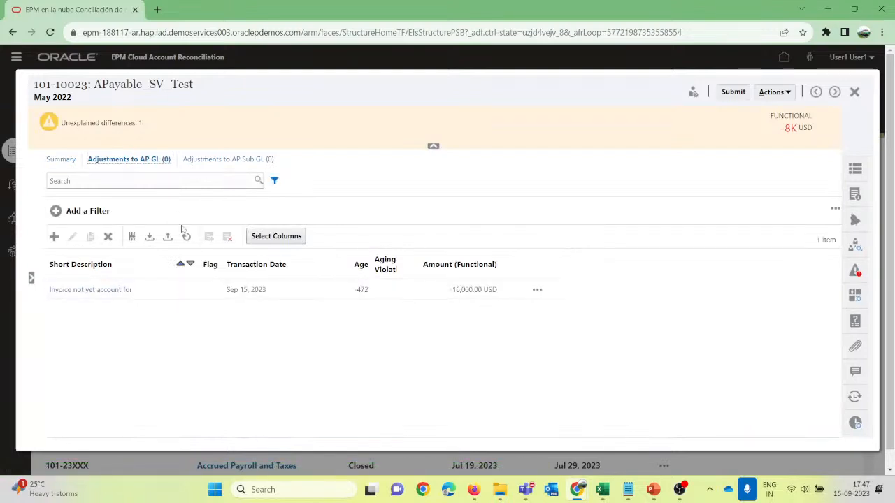
click(61, 160)
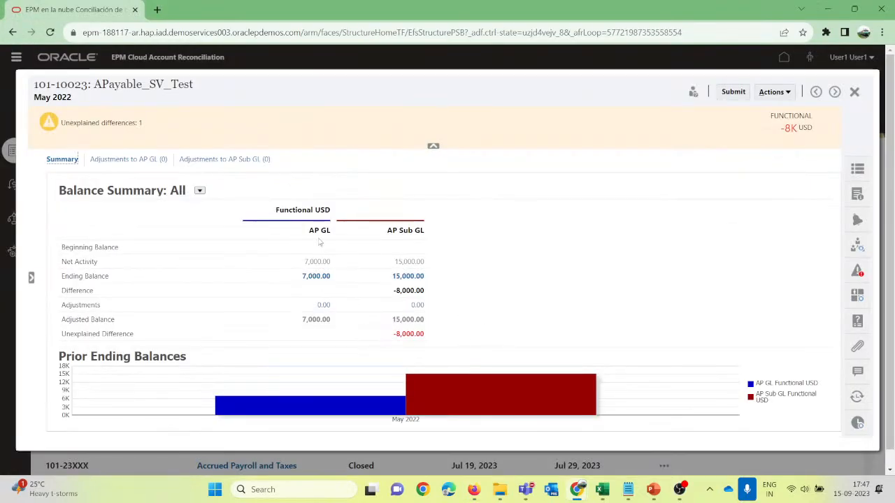
Step: Switch to Book1 in Excel and set the transaction's Functional Amount in H2 to 8000, checking it against the balance summary in Chrome
key(alt+Tab)
mouse_move(602, 493)
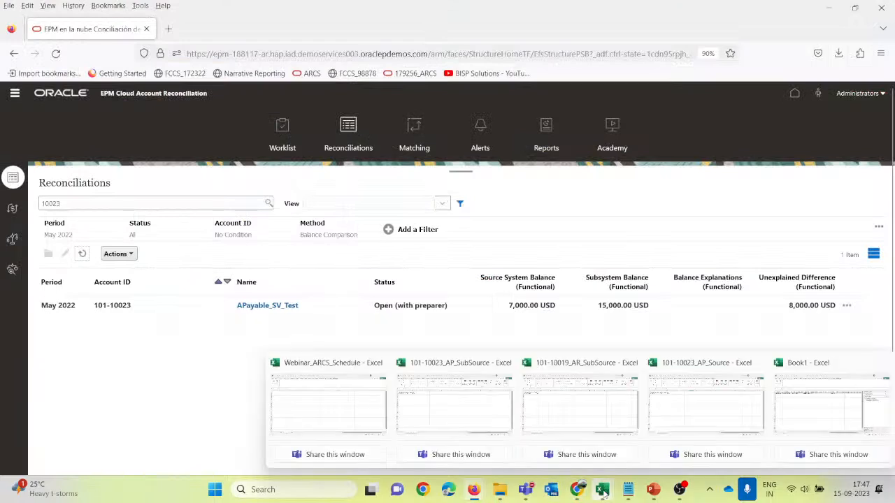
click(816, 420)
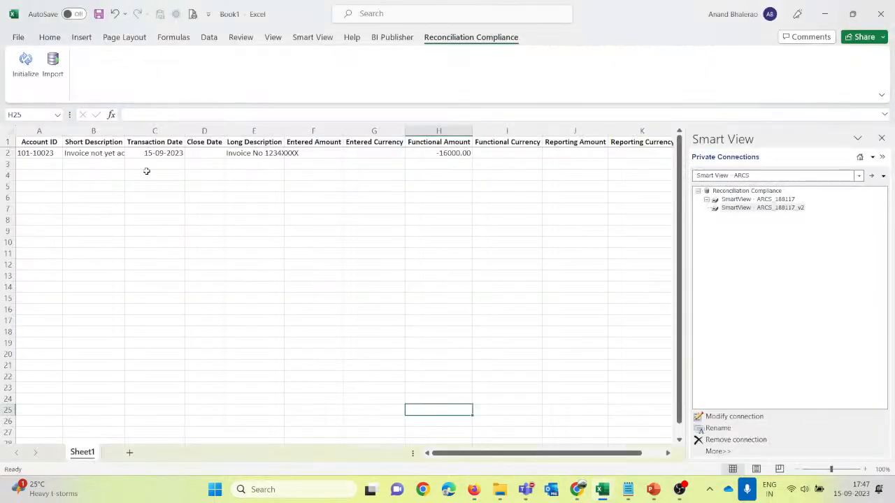
click(98, 152)
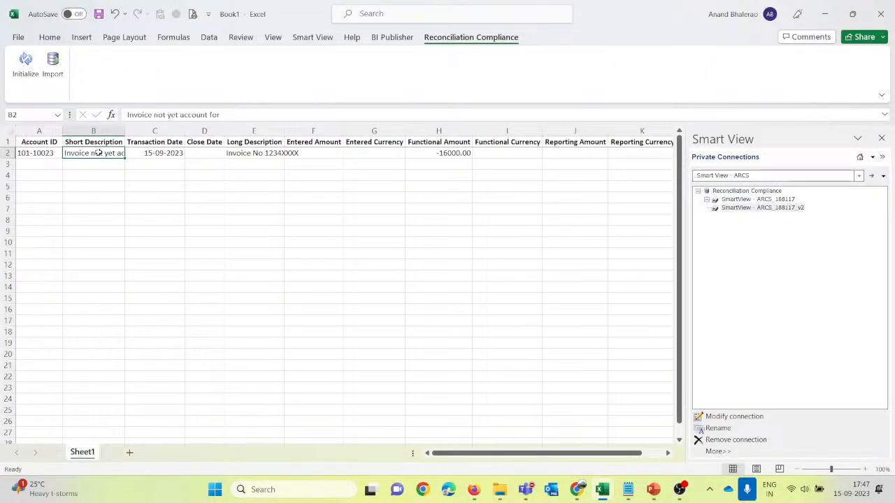
key(Right)
key(Right)
key(Right)
key(Right)
key(Right)
key(Right)
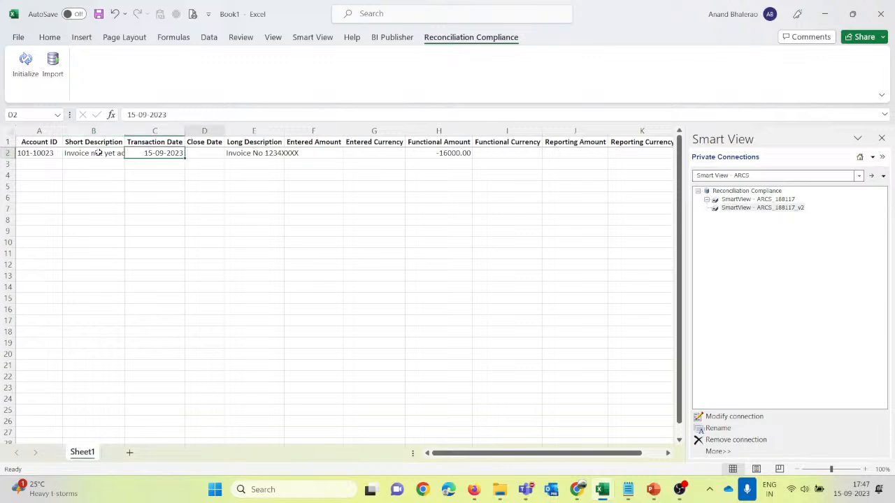
key(alt+Tab)
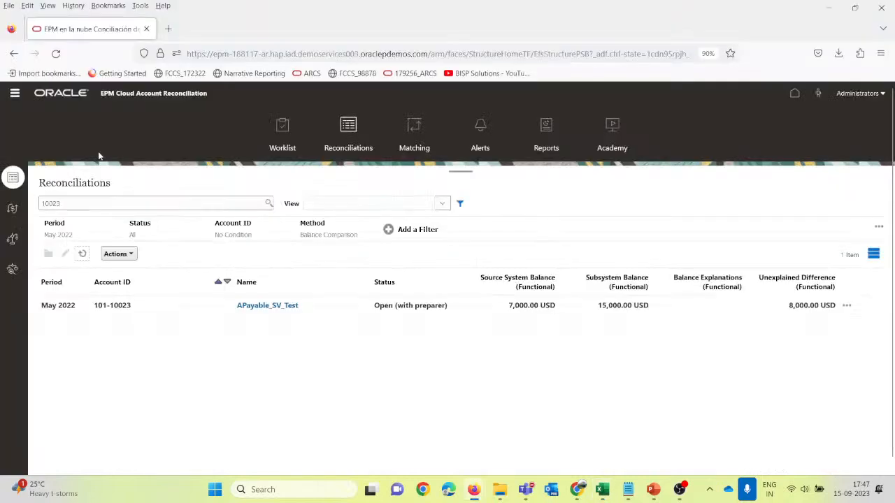
key(alt+Tab)
key(alt+Tab)
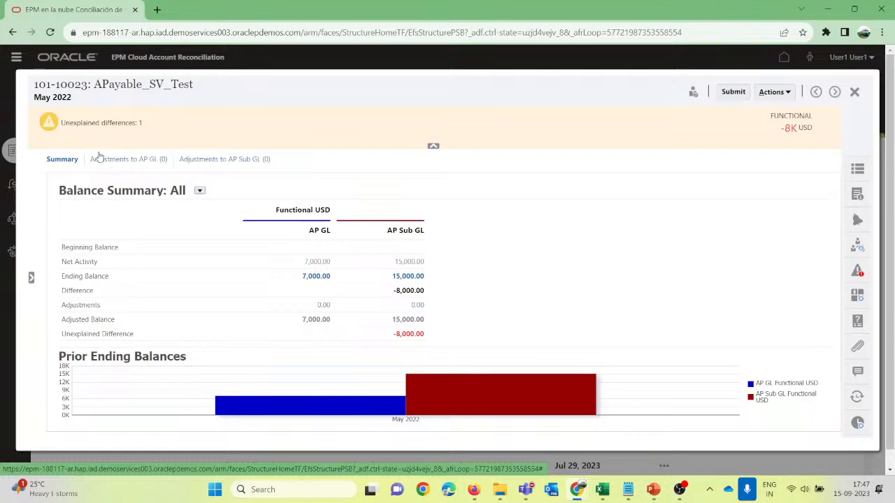
key(alt+Tab)
key(alt+Tab)
key(Tab)
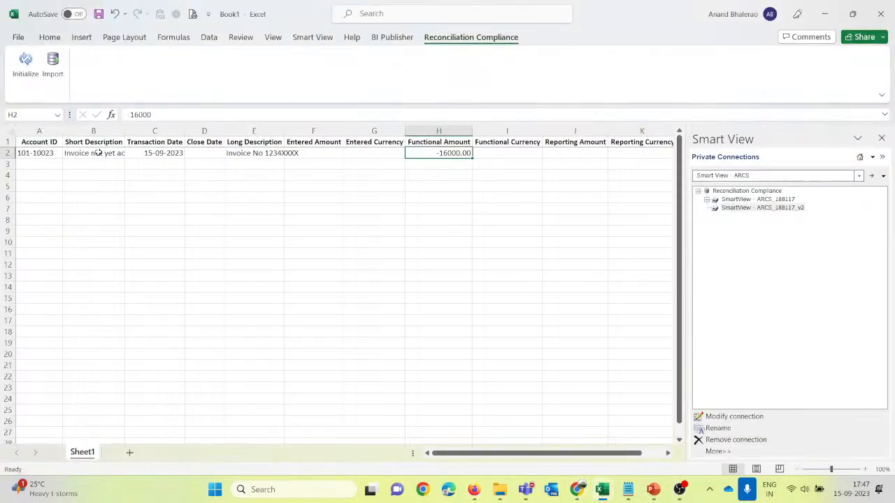
text(8000)
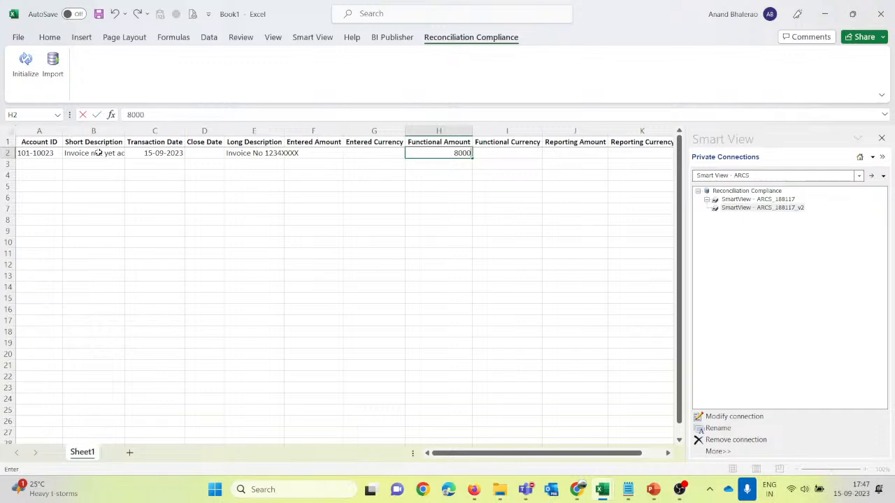
key(Return)
Step: Compare the 101-10023 balances in the Firefox Reconciliations list with the balance summary in Chrome
key(alt+Tab)
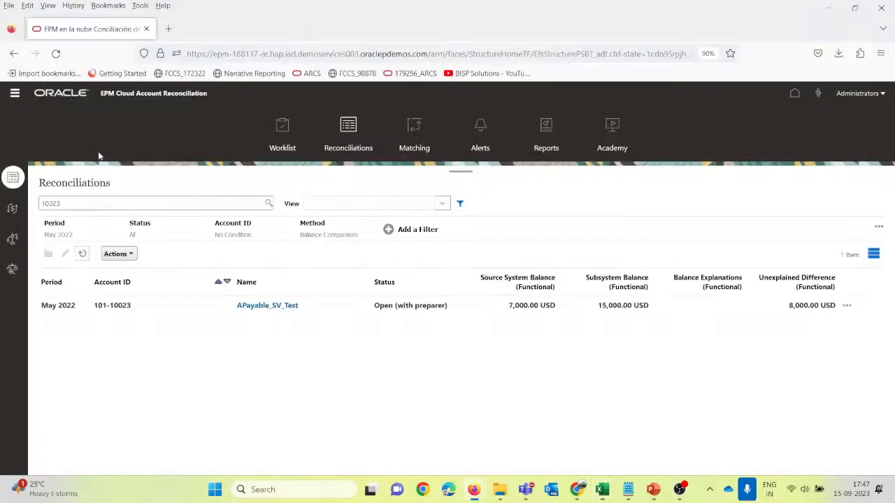
key(alt+Tab)
key(Tab)
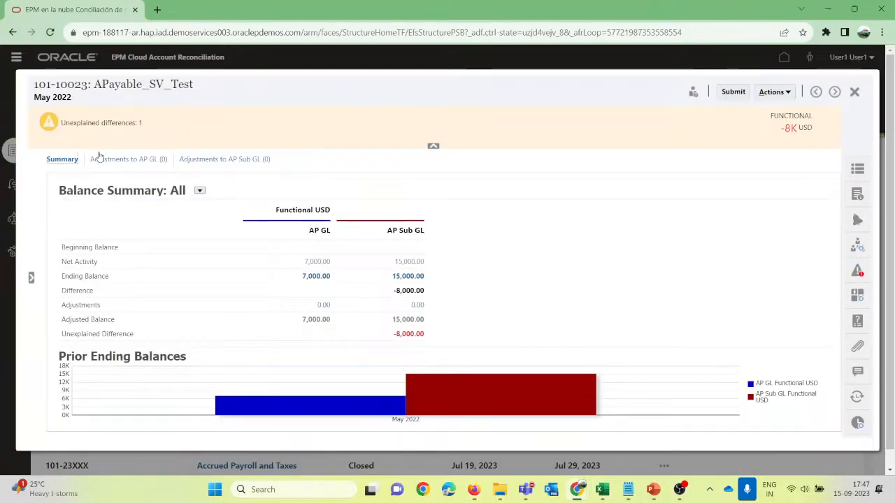
key(alt+Tab)
key(alt+Tab)
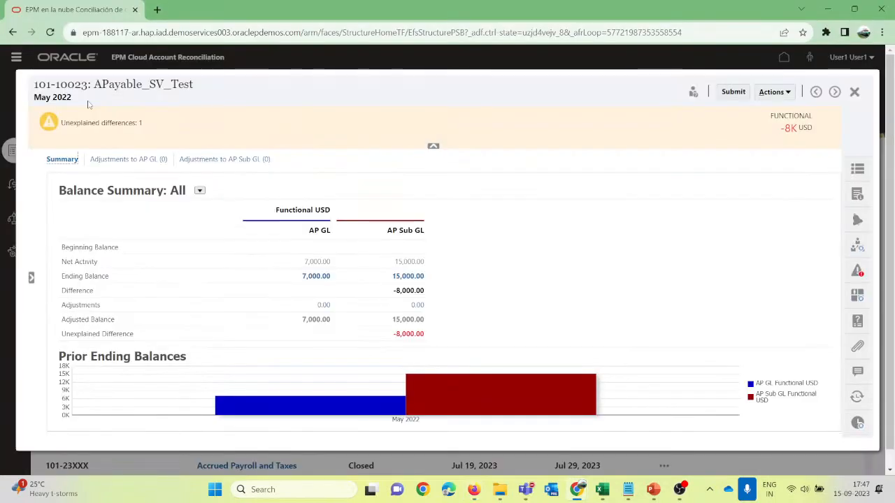
key(alt+Tab)
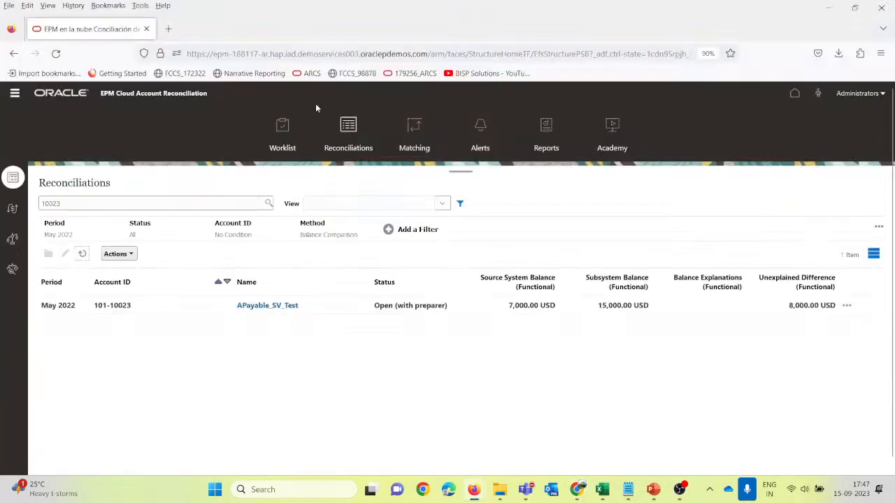
key(alt+Tab)
key(alt+Tab)
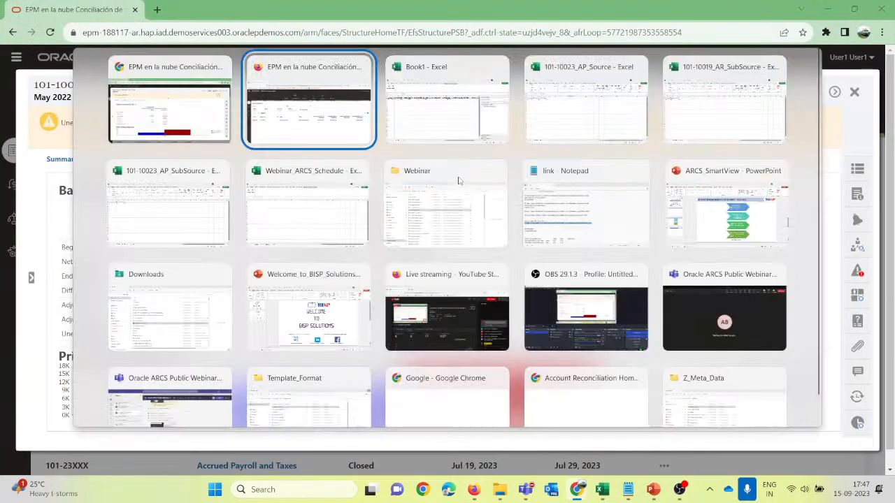
Step: Return to Book1 in Excel, import the transaction as Adjustment to Subsystem for May 2022 in Replace All mode, and close the import results
key(Tab)
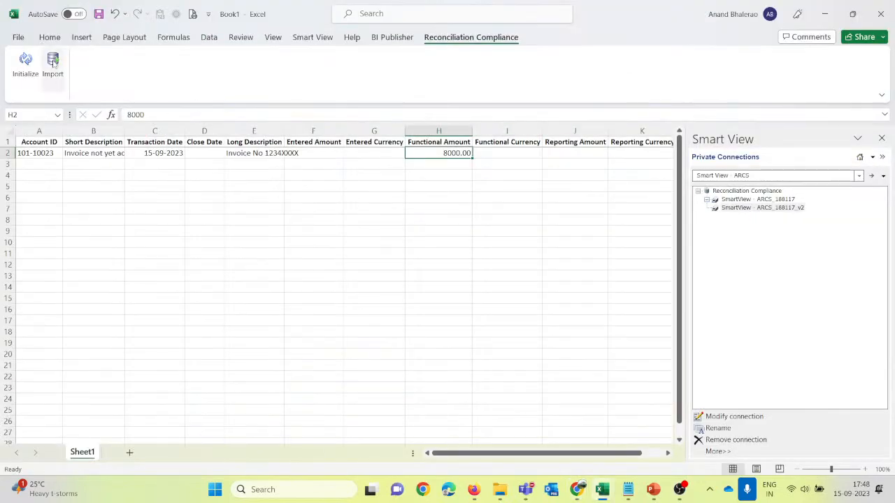
click(53, 63)
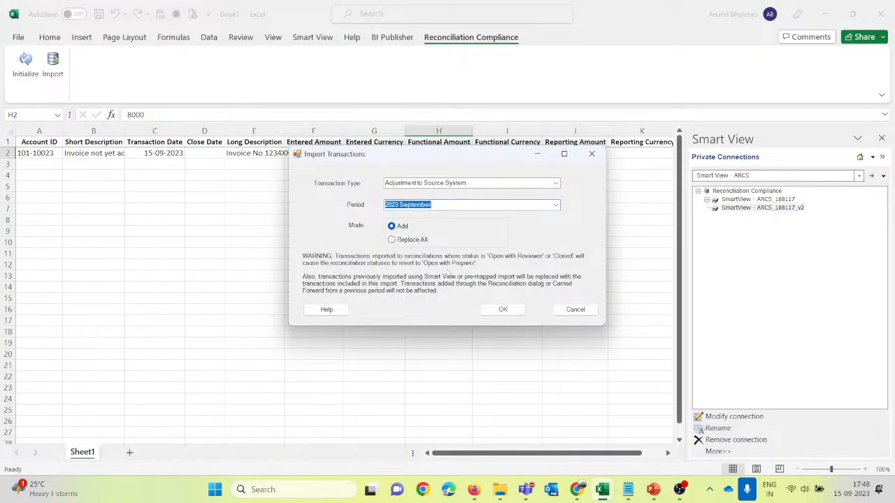
click(553, 207)
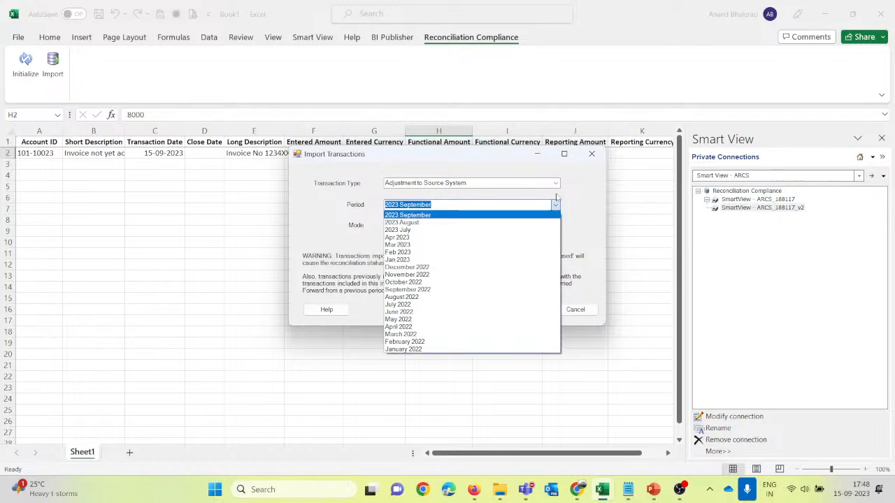
click(556, 184)
click(555, 184)
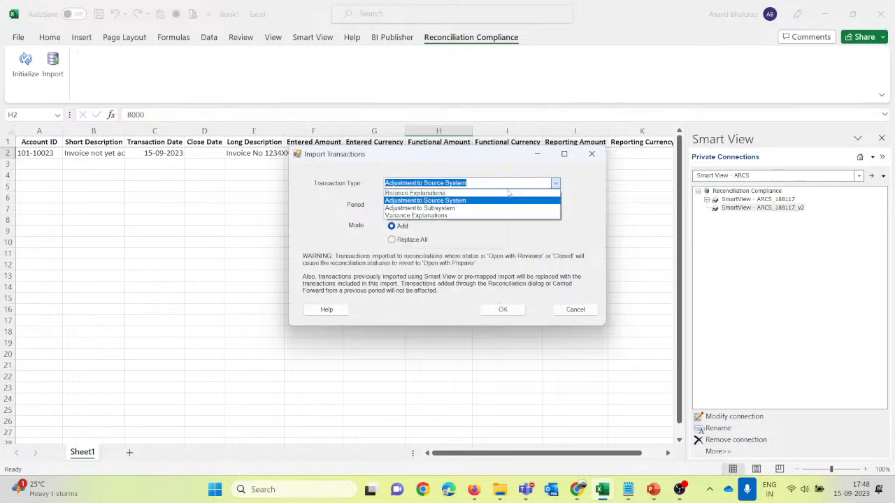
click(480, 207)
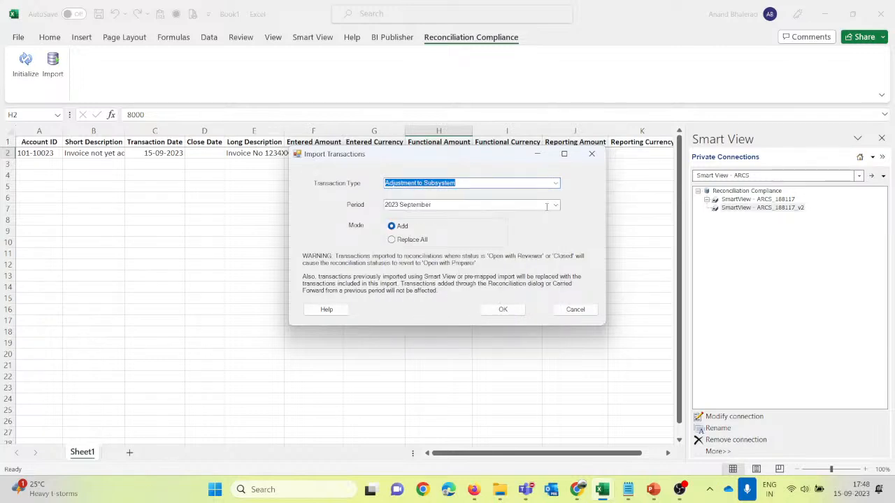
click(547, 206)
click(555, 206)
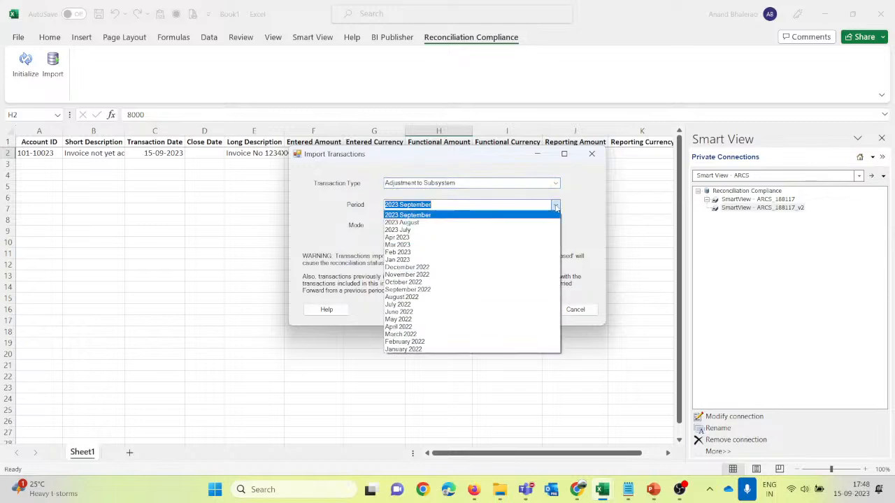
click(452, 321)
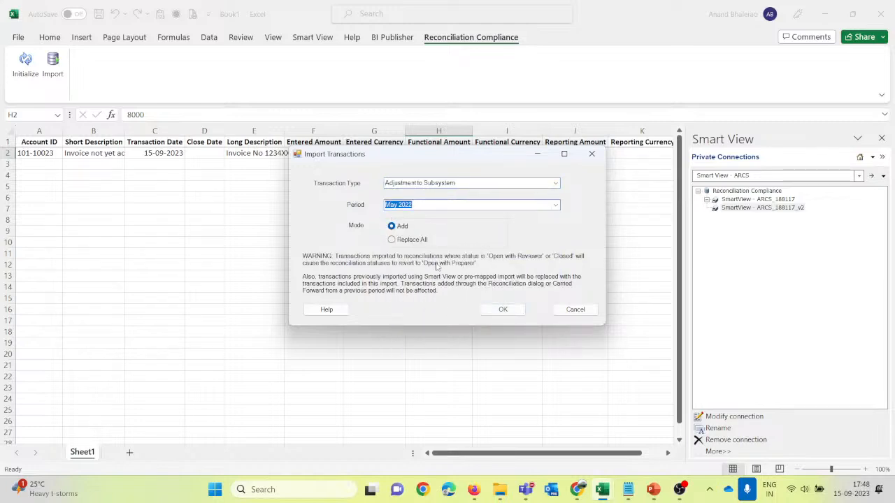
click(405, 240)
click(501, 311)
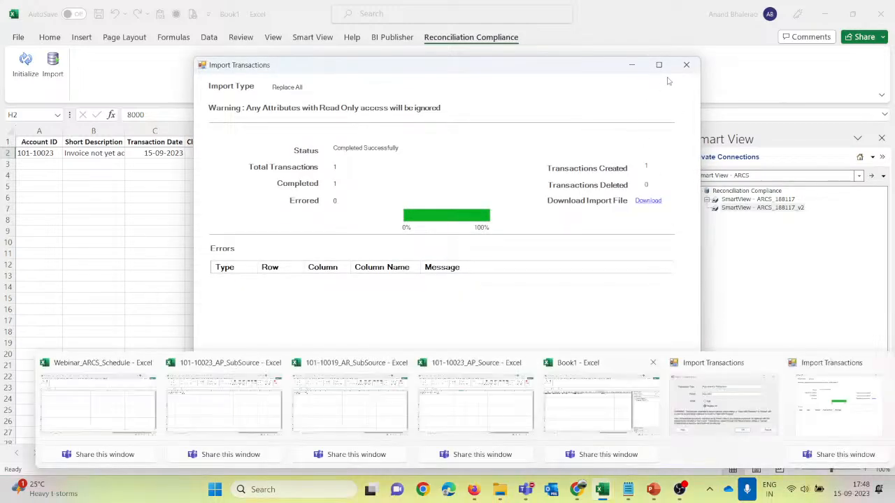
click(686, 64)
Step: In Chrome, check the 101-10023 Adjustments to AP GL and the balance summary after the subsystem import
mouse_move(579, 489)
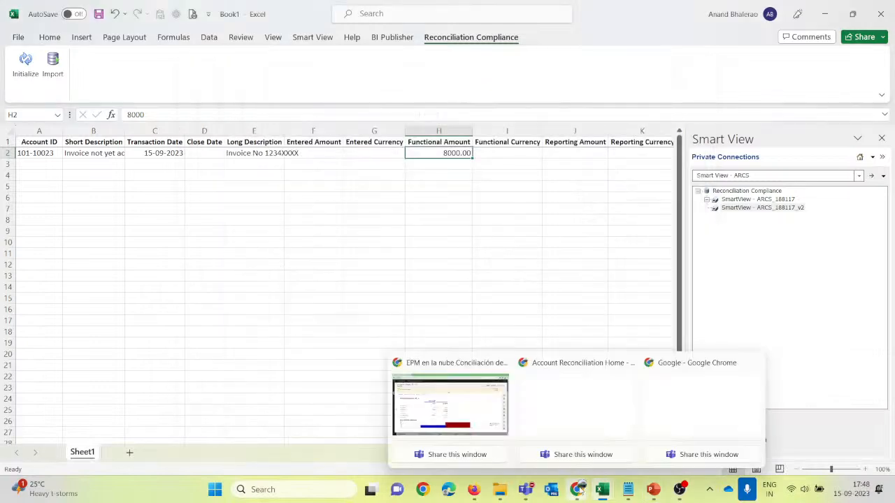
click(450, 399)
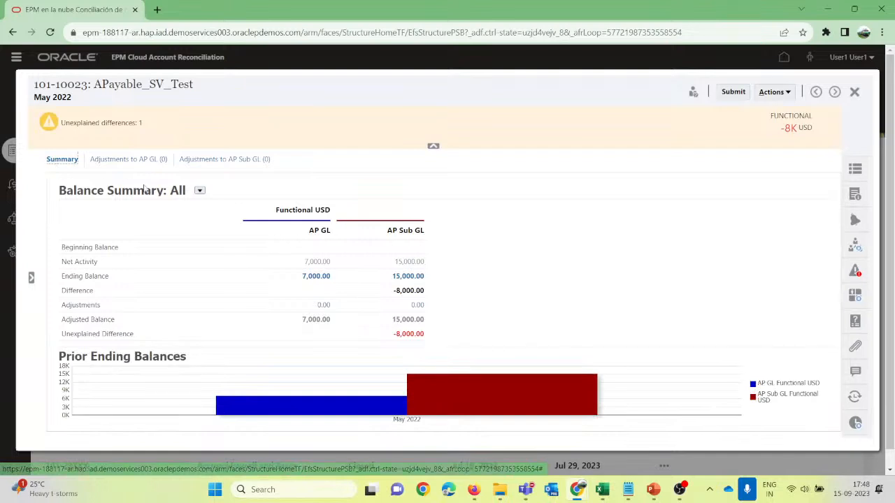
click(111, 159)
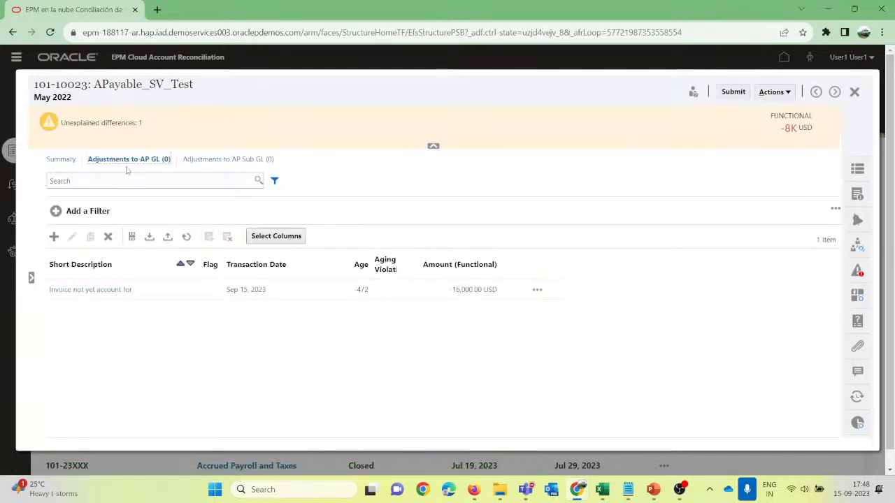
click(69, 159)
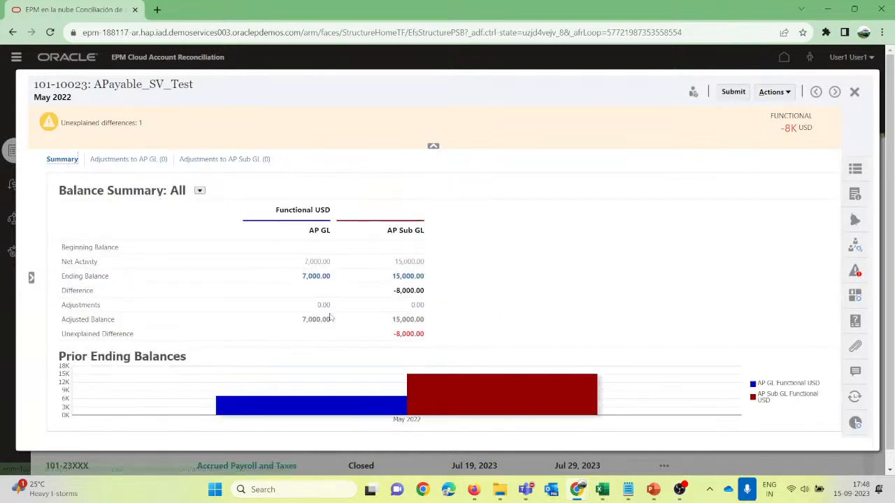
Step: Go to the Reconciliations list in Firefox and refresh it to recheck the unexplained difference of 101-10023
key(alt+Tab)
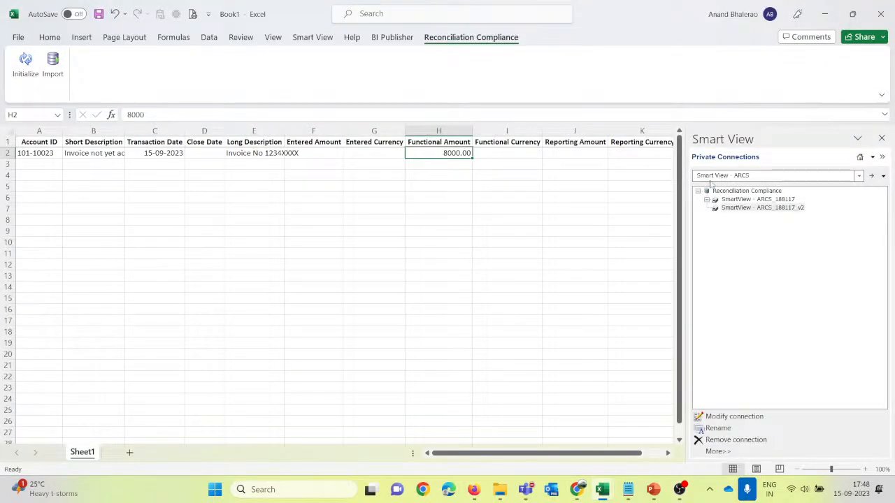
click(602, 490)
click(602, 490)
mouse_move(474, 490)
click(437, 419)
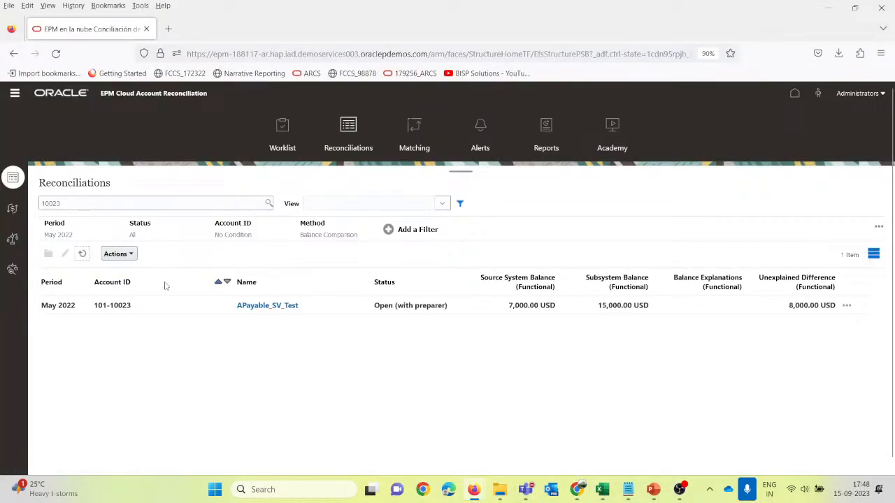
click(84, 256)
Step: Switch back to Chrome and examine the transactions under Adjustments to AP GL and Adjustments to AP Sub GL
key(alt+Tab)
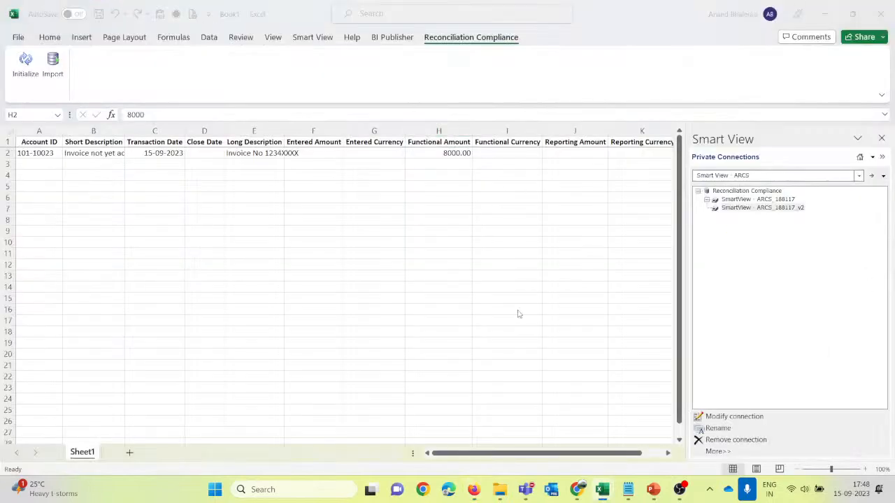
key(alt+Tab)
key(alt+Tab)
key(alt+Tab)
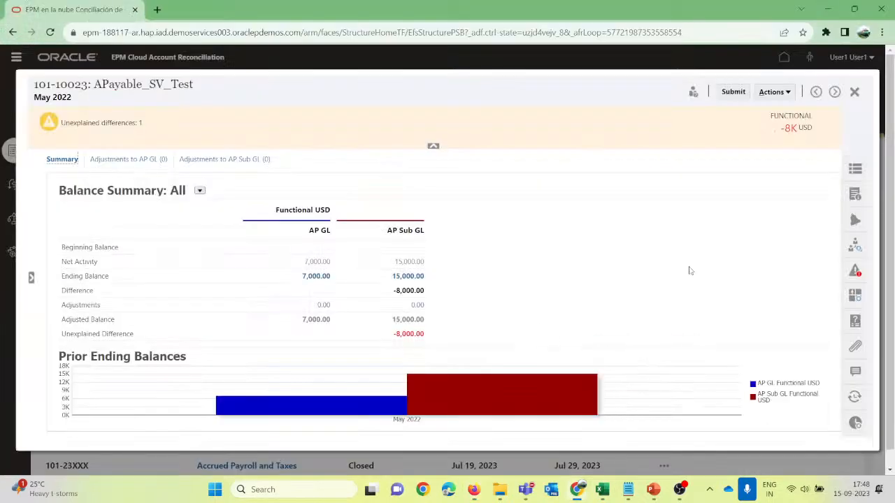
click(119, 158)
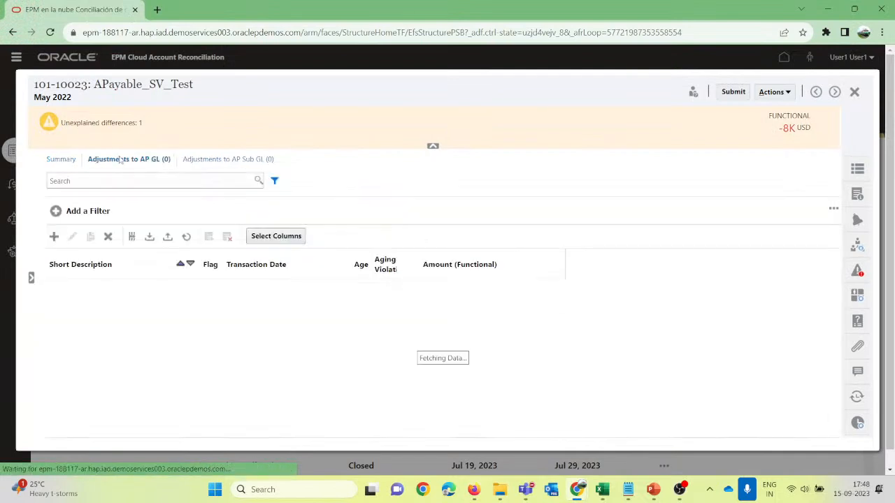
click(199, 160)
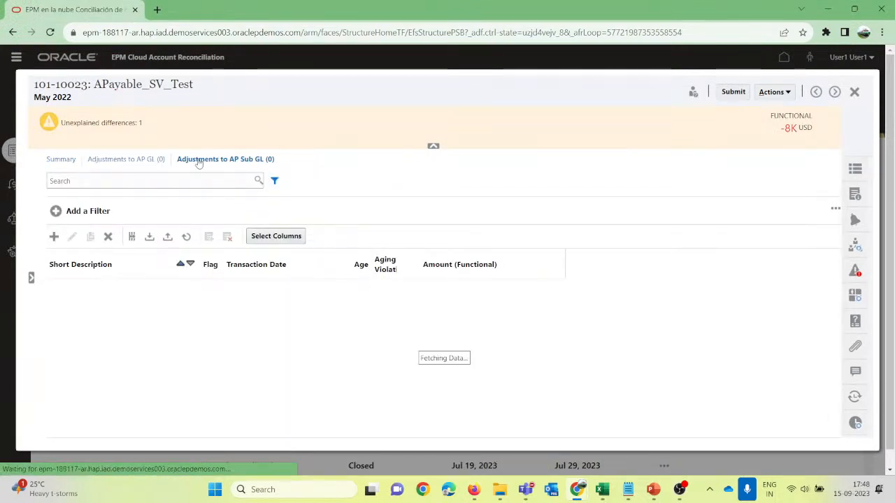
click(110, 161)
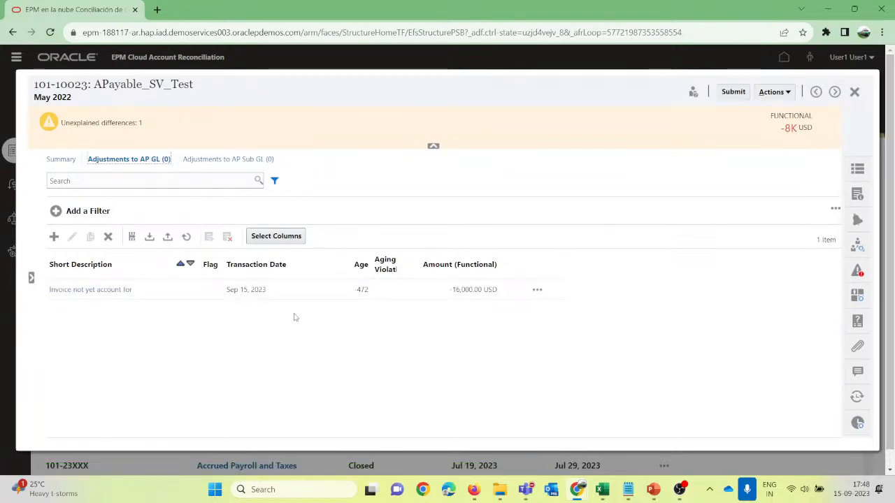
Step: Set the AP GL adjustment "Invoice not yet account for" to 16,000.00, save it and check the balance summary
click(102, 287)
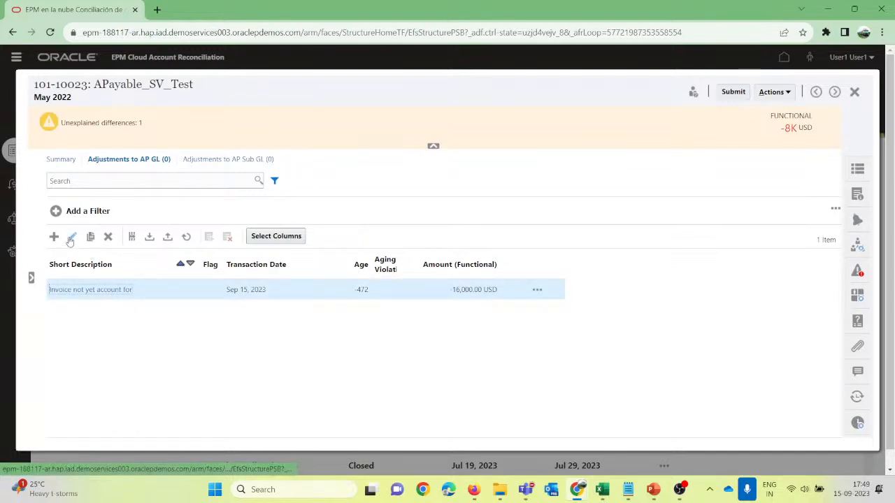
click(73, 238)
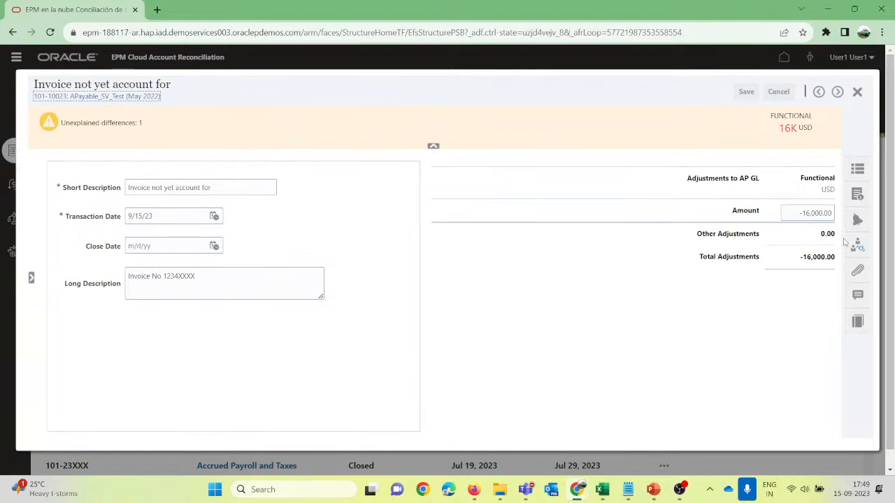
click(808, 214)
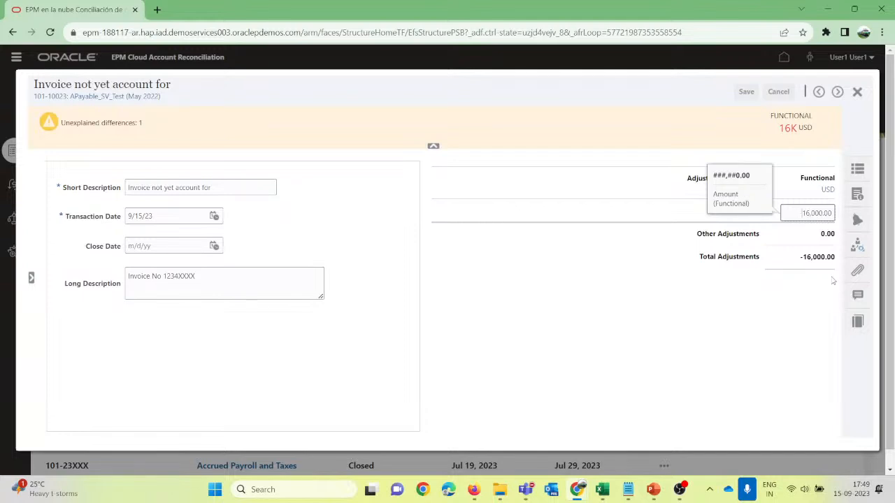
click(738, 308)
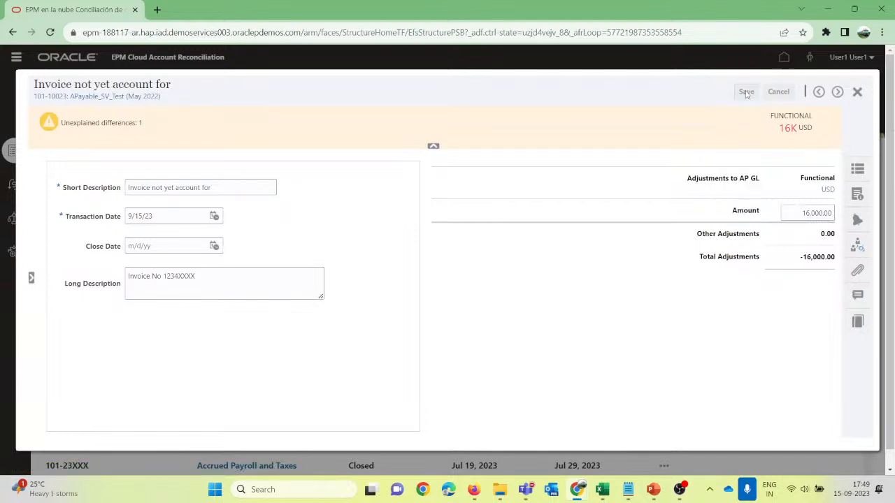
click(746, 93)
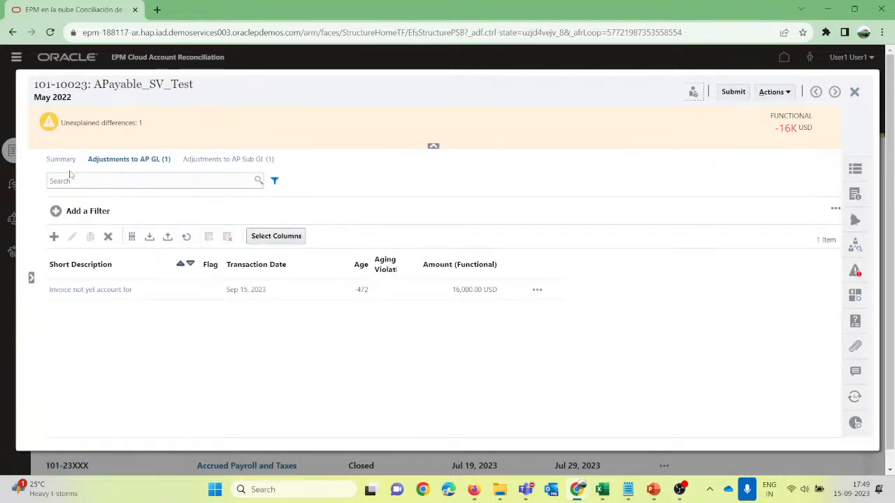
click(60, 160)
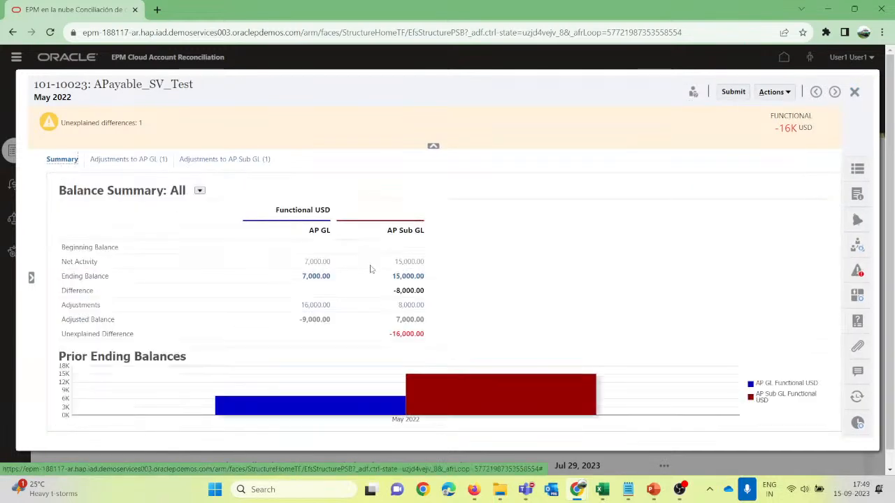
Step: Set the AP GL adjustment's amount to -16,000.00, save it, close the transaction and check the balance summary
click(128, 159)
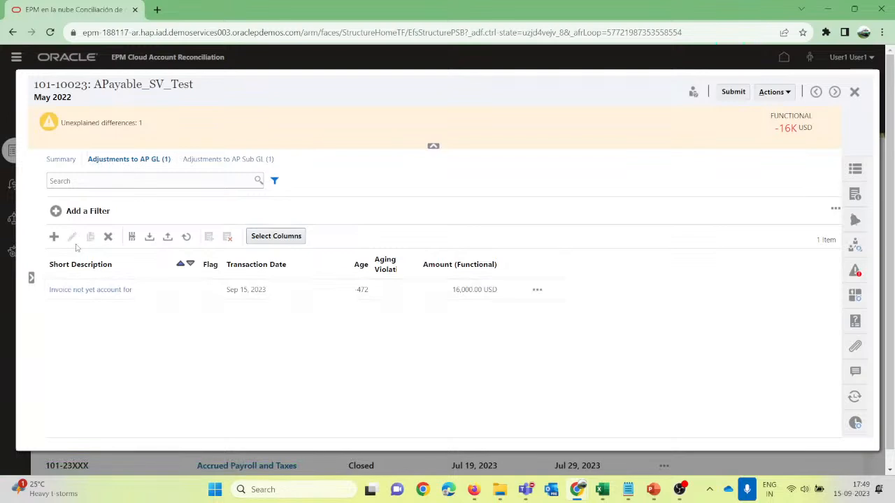
click(137, 291)
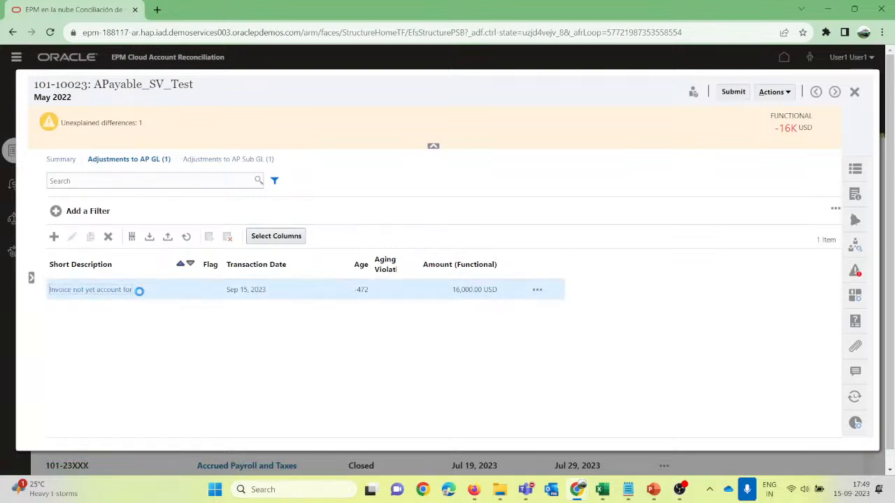
click(73, 238)
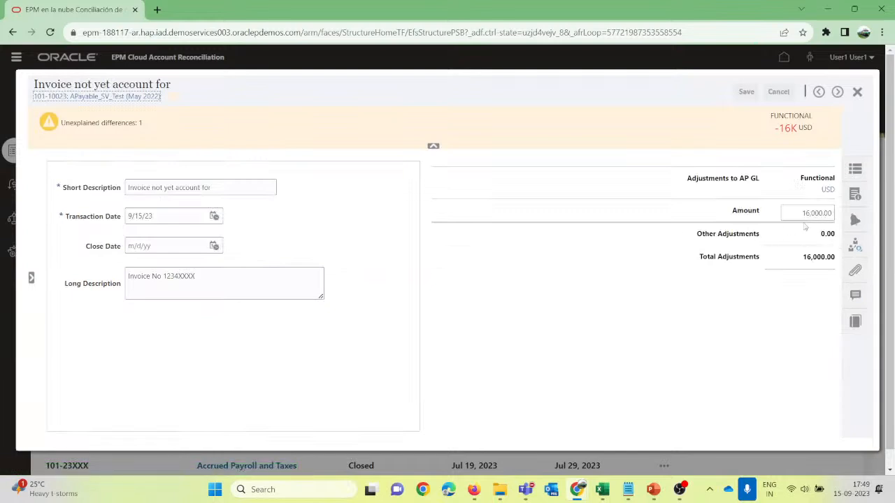
click(801, 215)
text(-)
key(Tab)
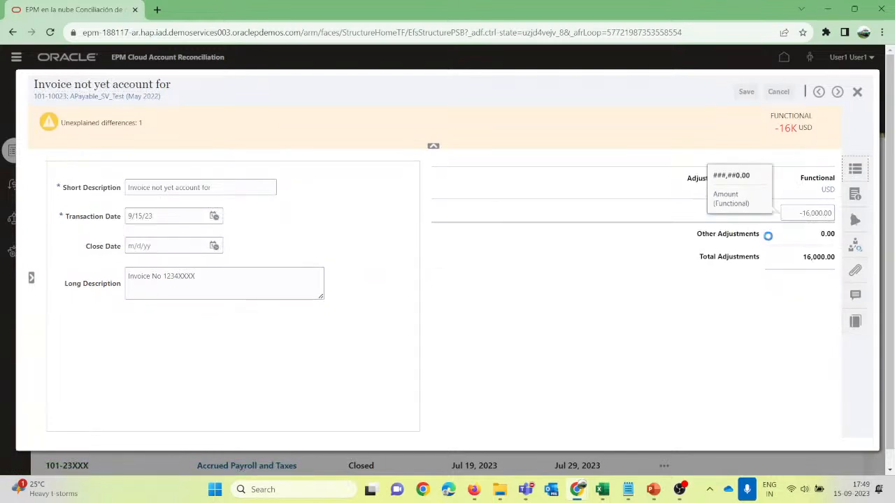
click(741, 94)
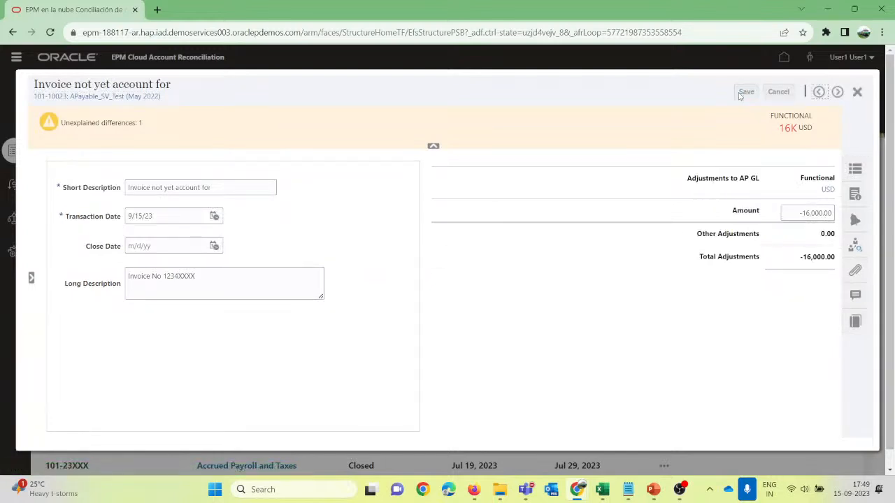
click(857, 92)
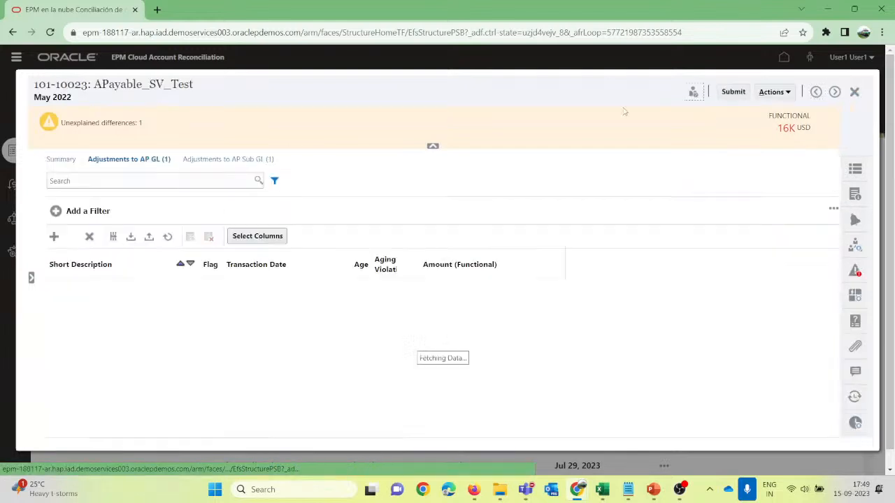
click(62, 160)
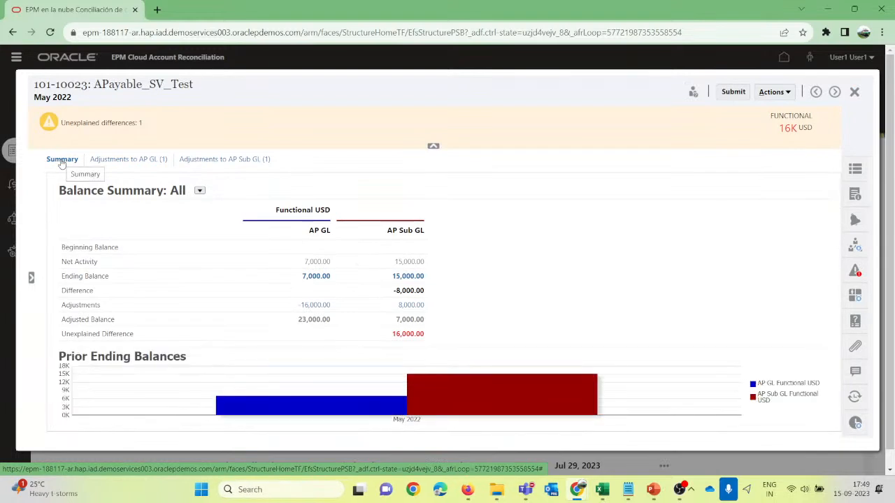
Step: Submit the May 2022 reconciliation 101-10023, look over its AP GL adjustment, and close the reconciliation
click(733, 92)
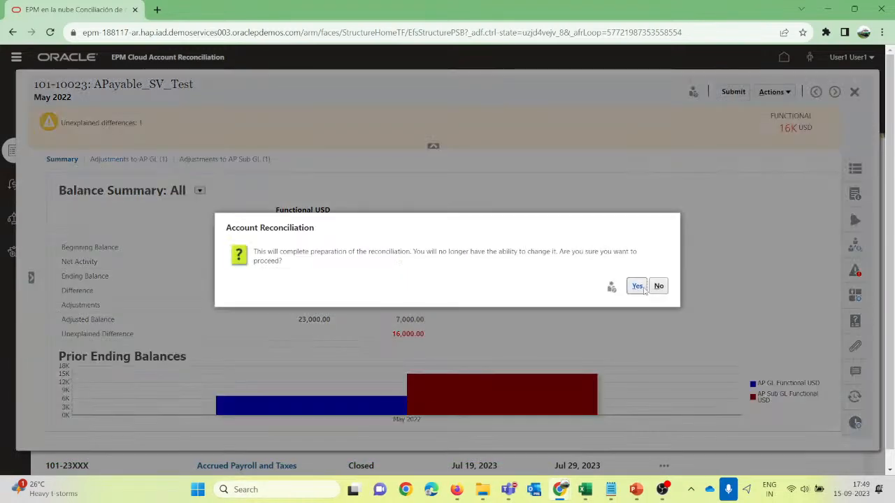
click(637, 286)
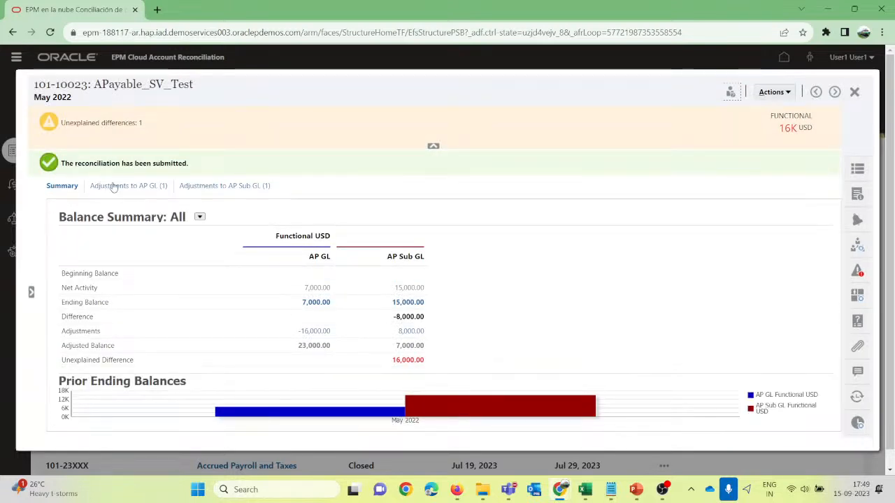
click(133, 186)
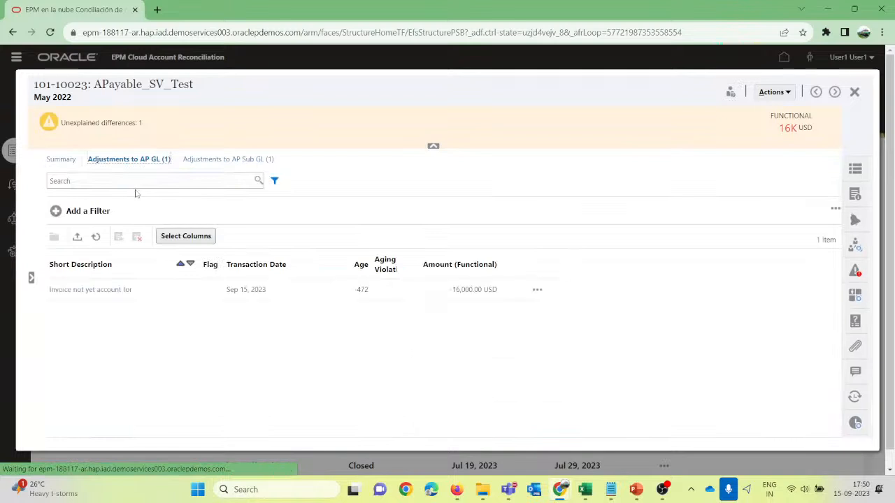
click(458, 289)
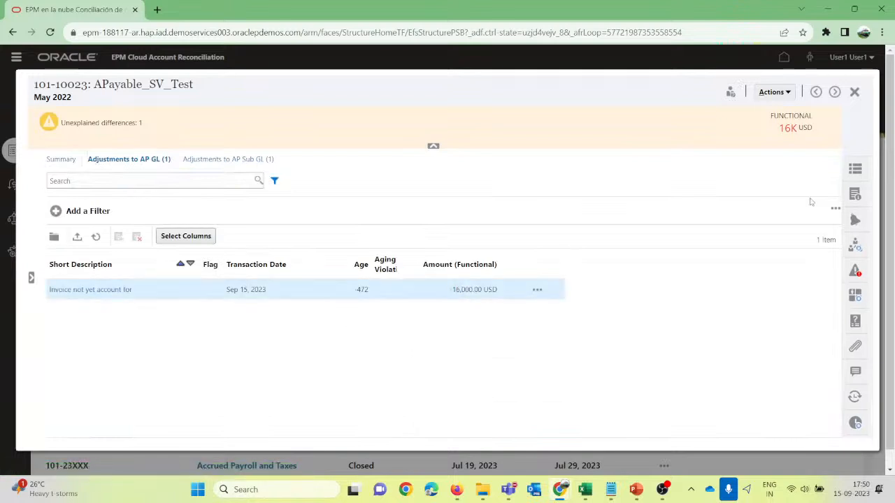
click(855, 91)
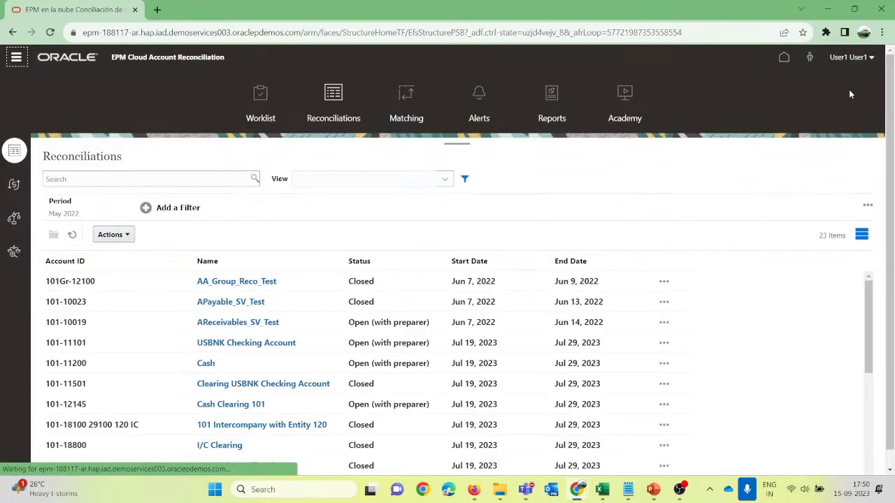
click(286, 305)
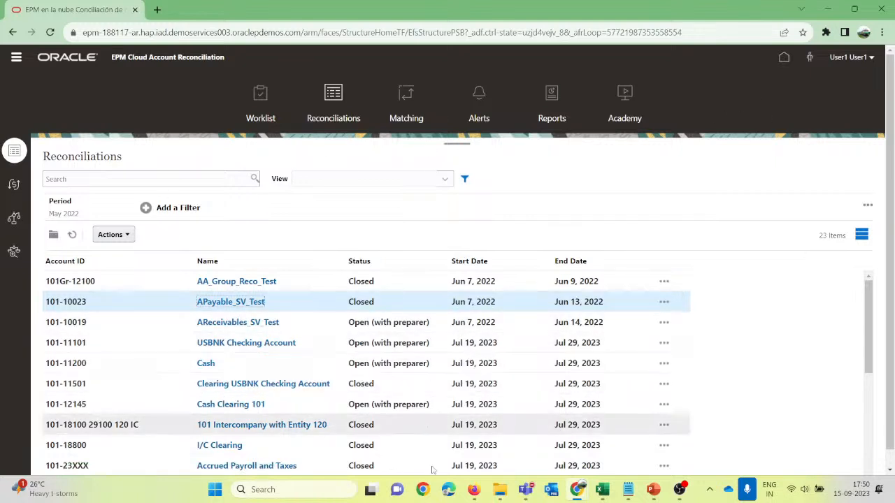
Step: Switch to Firefox, refresh the Reconciliations list to check the status of 101-10023, and open the reconciliation
mouse_move(474, 489)
click(401, 421)
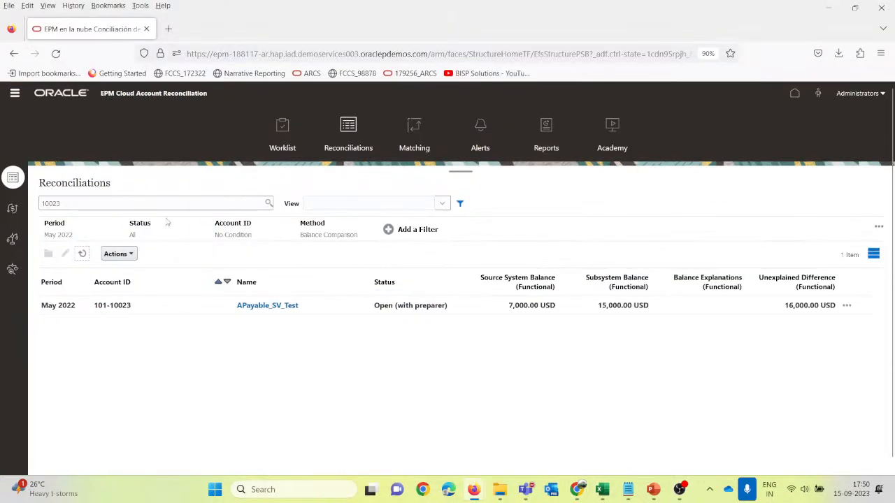
click(82, 253)
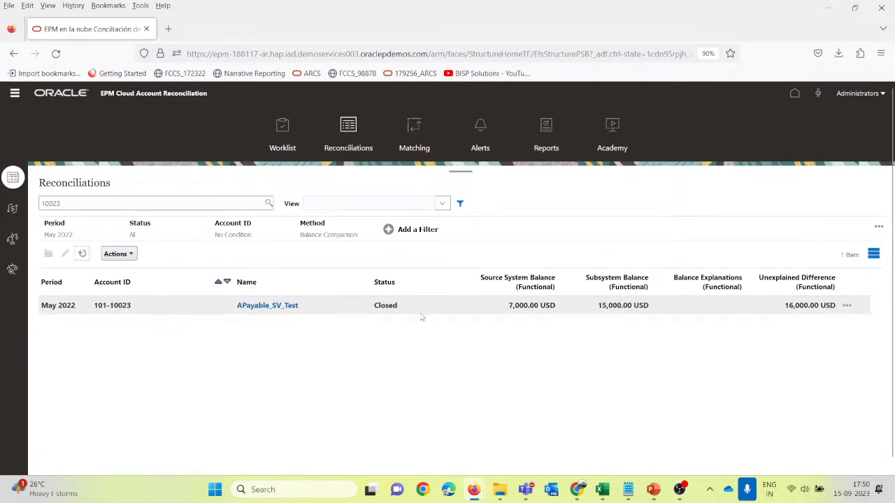
click(272, 306)
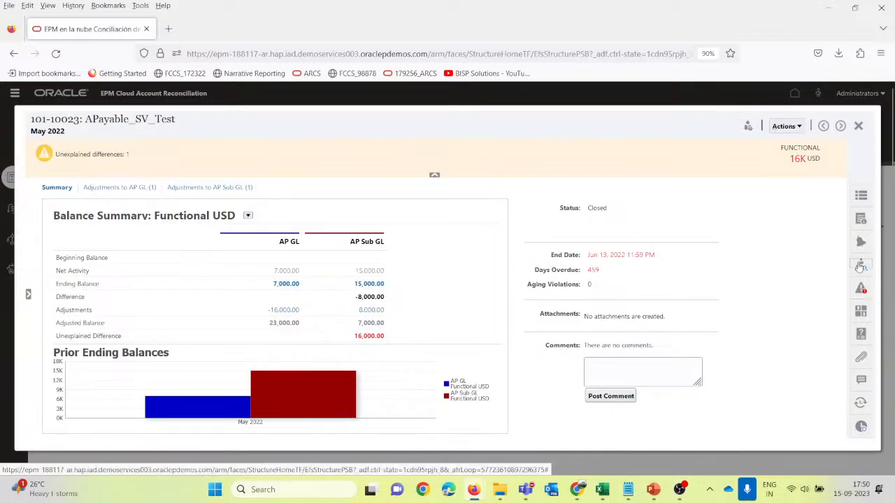
Step: Examine the workflow of 101-10023 and the user details of its assigned Reviewer 1, and close the reconciliation
click(861, 265)
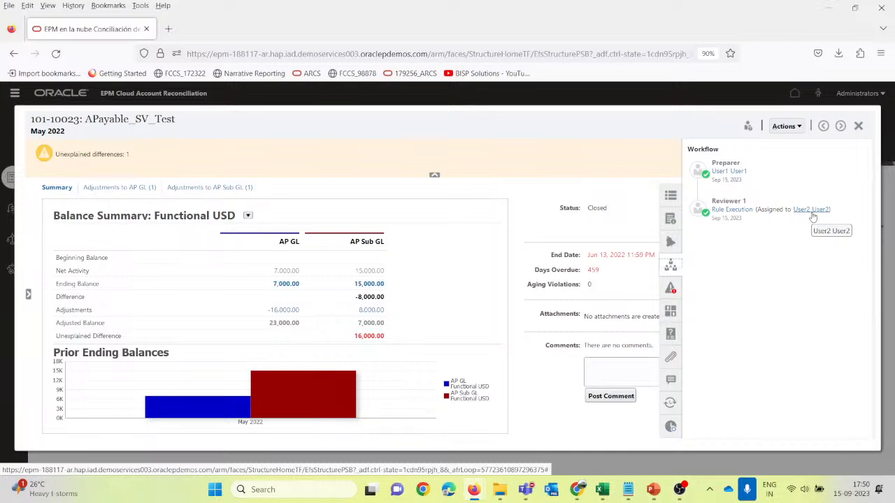
click(811, 209)
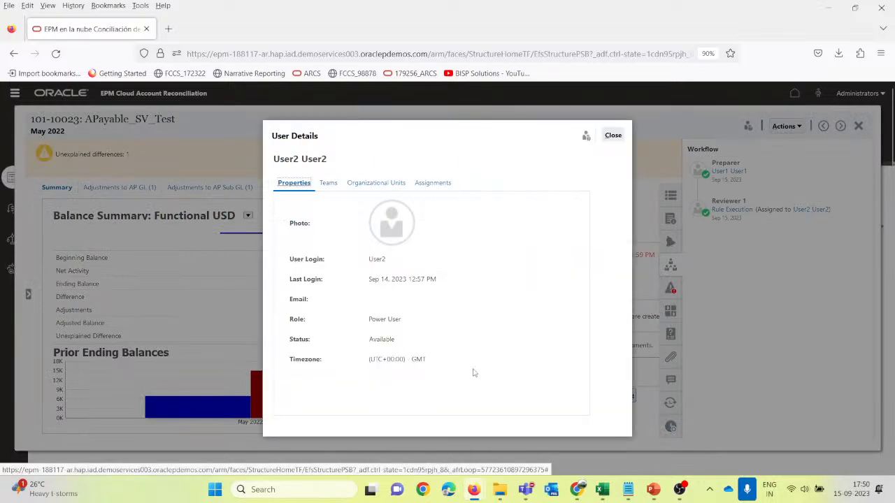
click(329, 184)
click(613, 135)
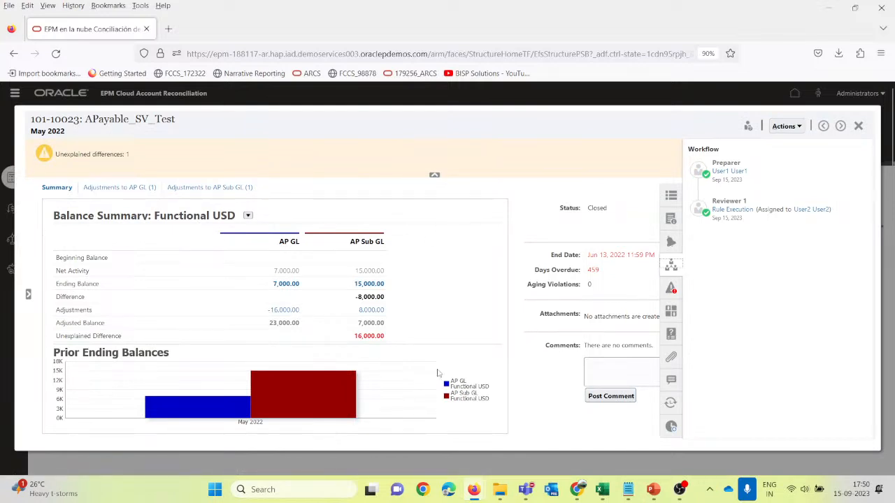
mouse_move(474, 489)
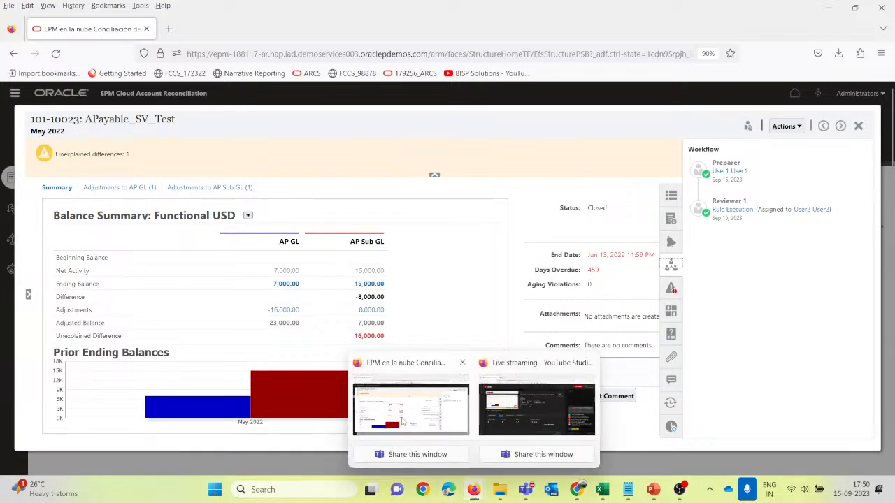
click(403, 421)
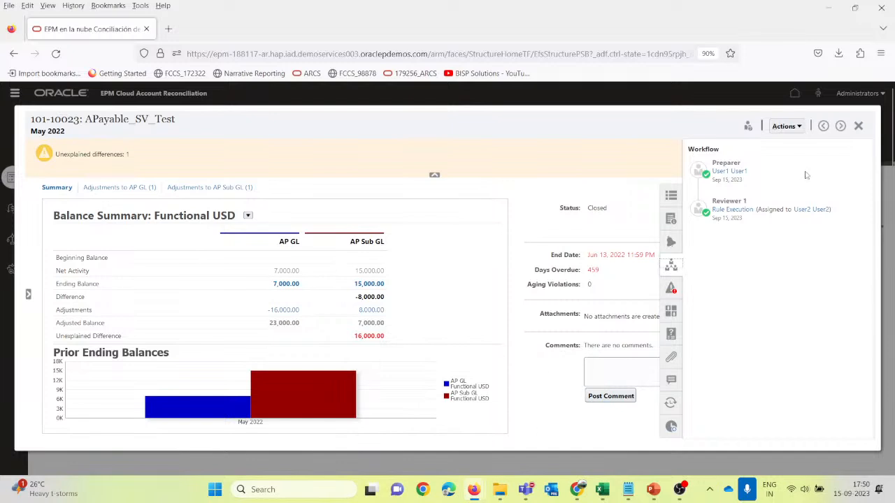
click(859, 125)
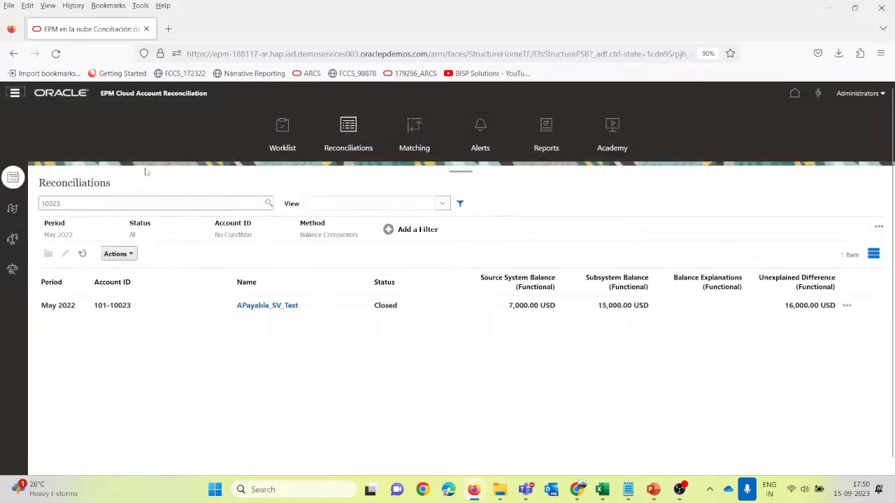
Step: Open the APayable_SV_Test profile (101-10023) from the application's Profiles and view its rules
click(14, 93)
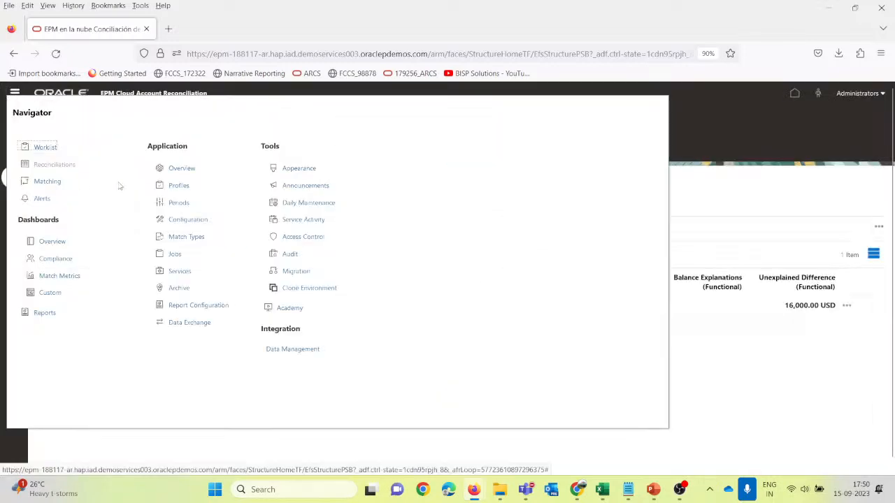
click(179, 186)
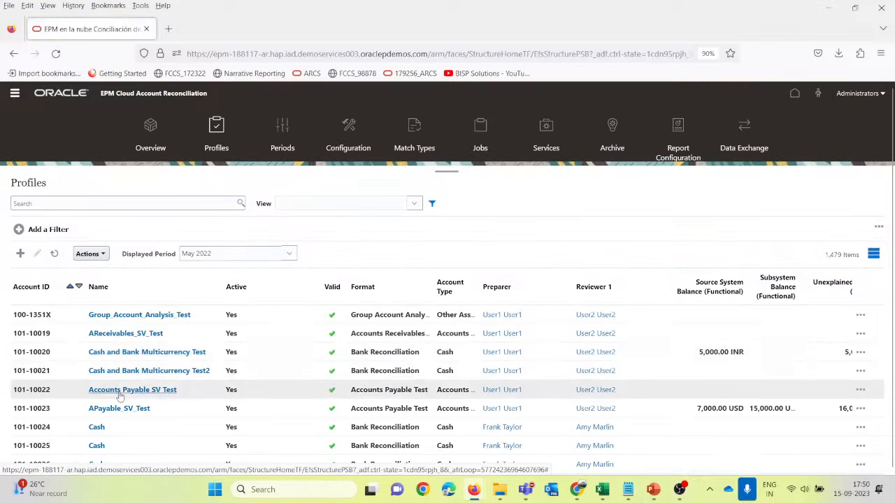
click(121, 410)
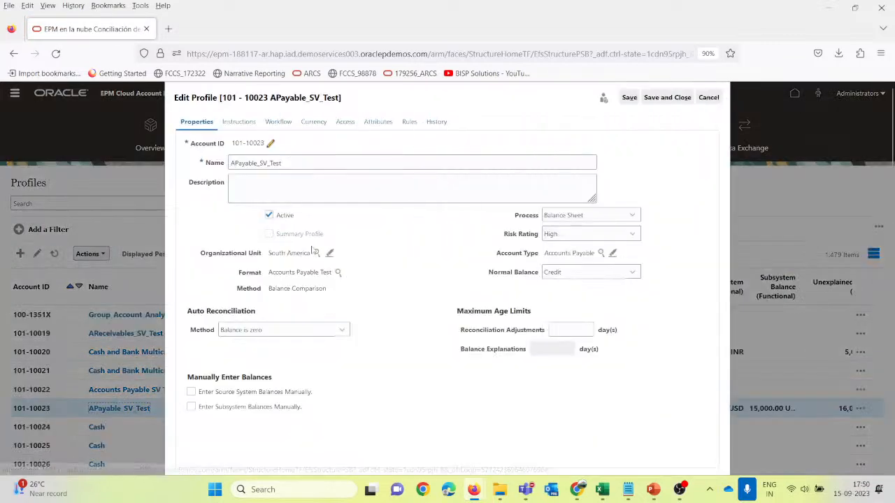
click(408, 123)
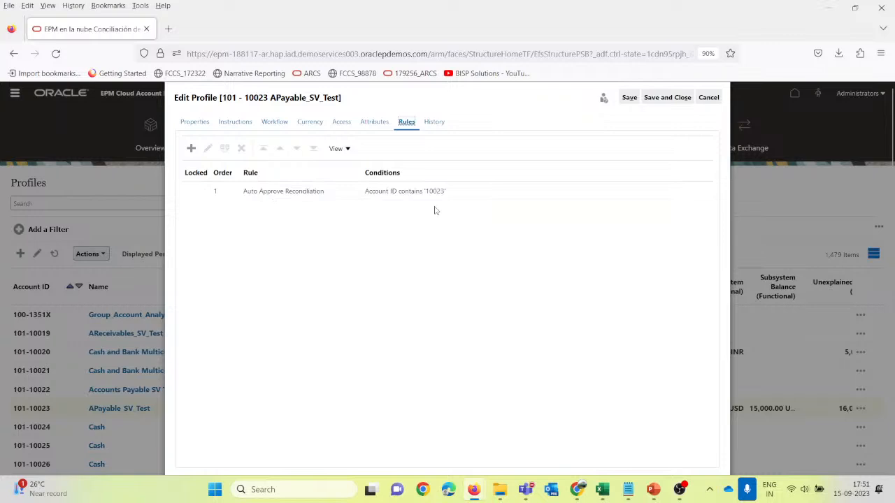
Step: Switch to the Book1 workbook in Excel that holds the adjustment transaction
key(alt+Tab)
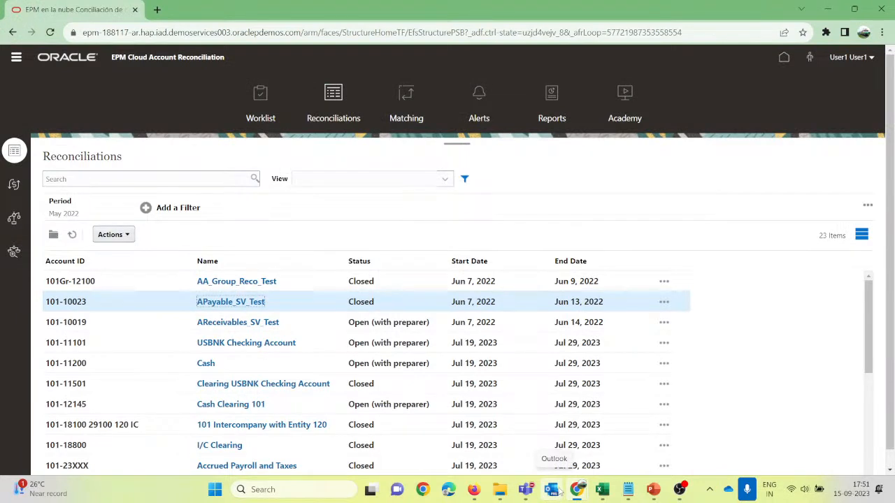
mouse_move(613, 493)
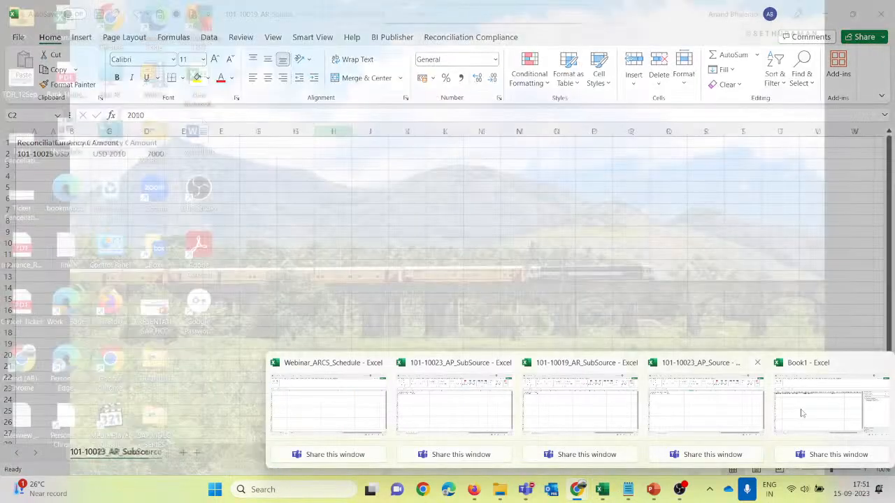
click(832, 406)
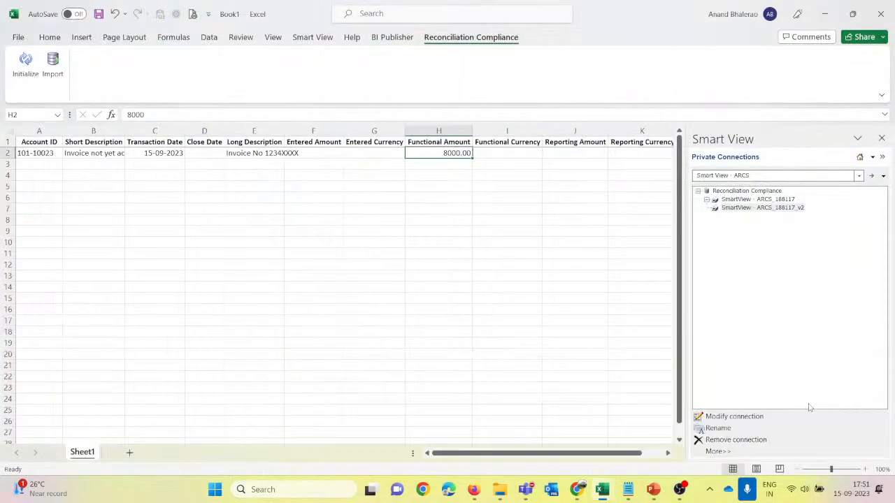
click(253, 154)
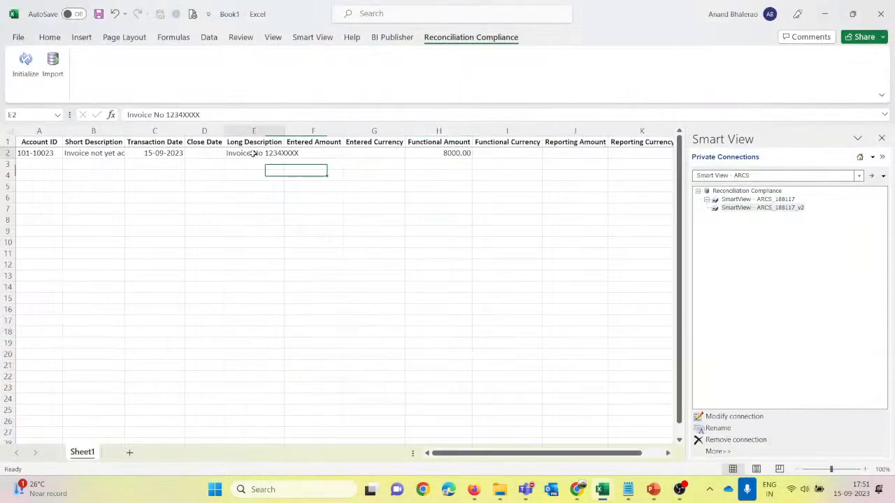
click(148, 153)
drag(148, 153, 151, 164)
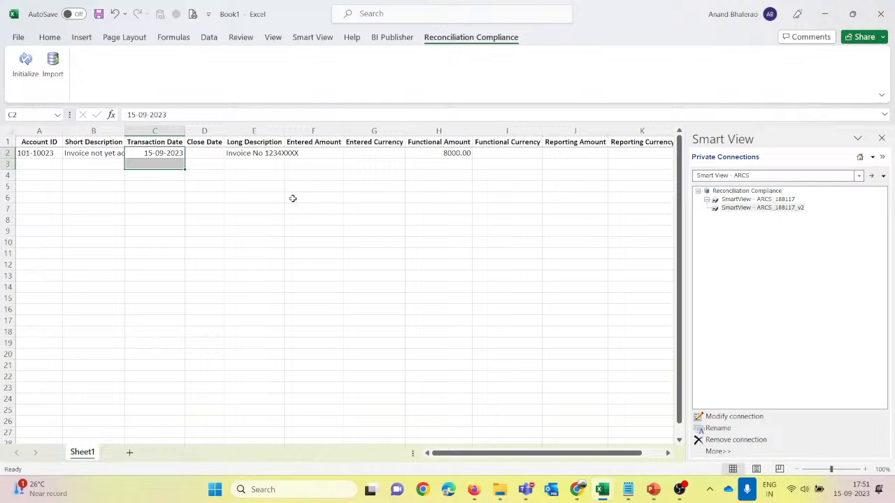
key(Left)
key(Left)
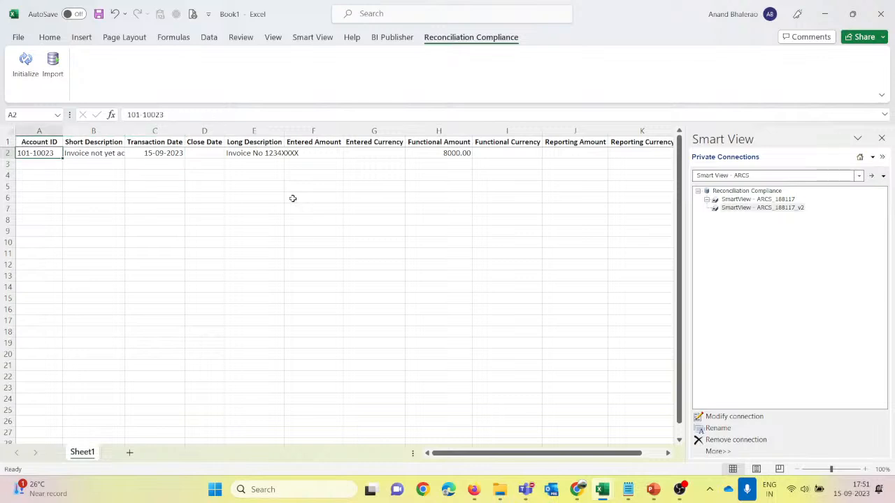
key(Up)
click(99, 14)
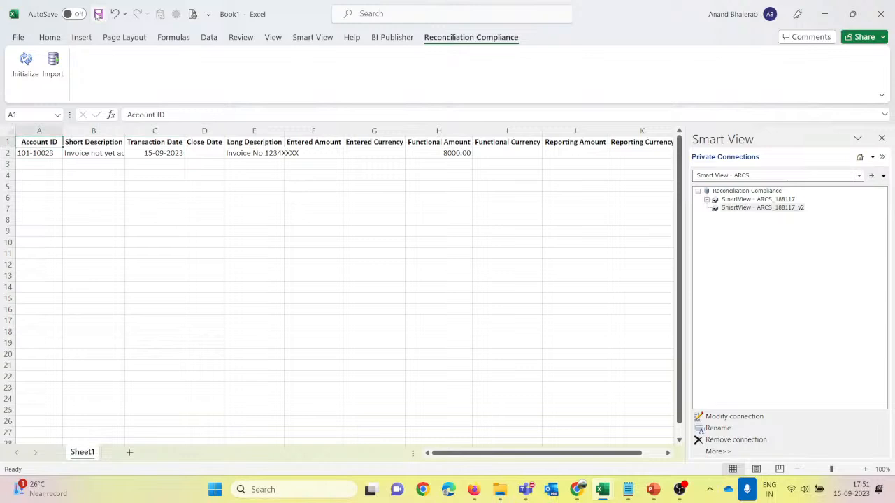
click(541, 336)
Step: Copy the 101-10023 transaction in A2:H2 into rows 3 to 7 of Sheet1
click(40, 155)
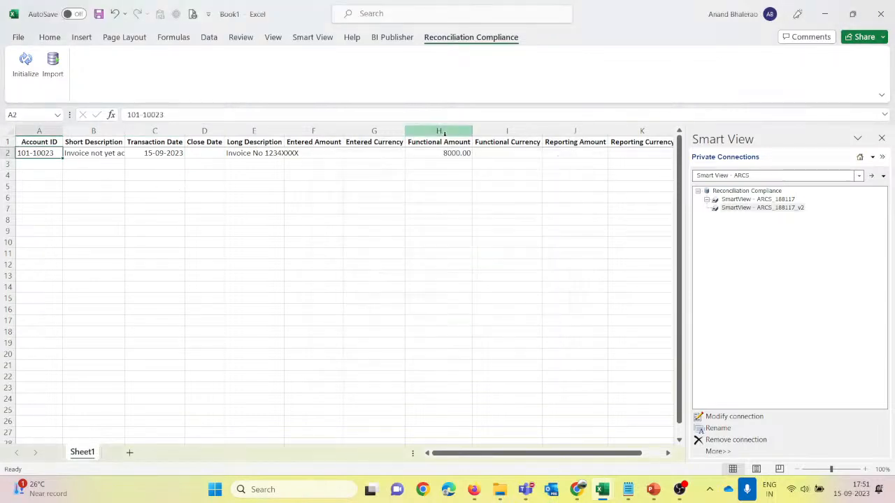
key(shift+Right)
key(shift+Right)
key(shift+Right)
key(shift+Right)
key(shift+Right)
key(shift+Right)
key(shift+Right)
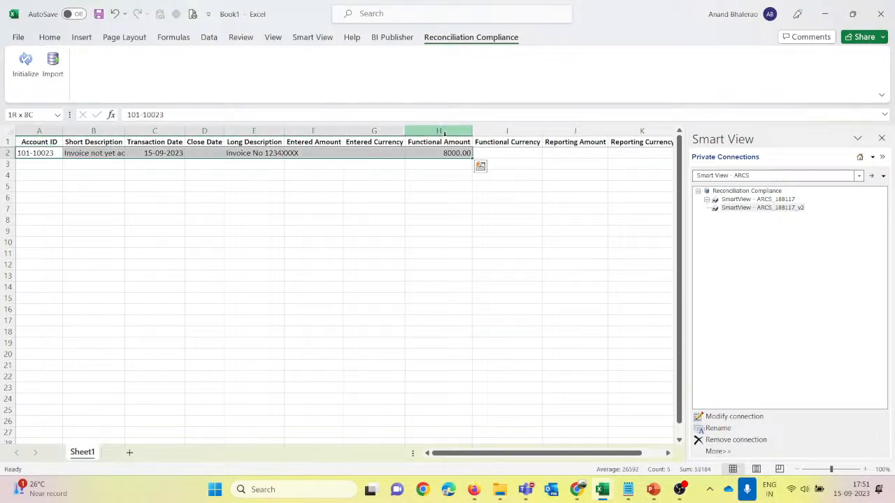
key(ctrl+c)
key(Down)
key(shift+Down)
key(shift+Down)
key(shift+Down)
key(shift+Down)
key(ctrl+v)
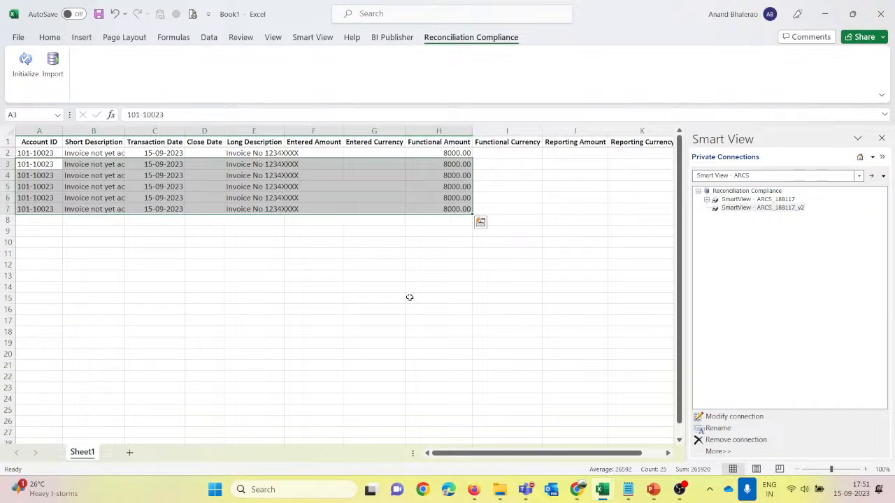
Step: Switch to Firefox, close the open profile, reopen APayable_SV_Test (101-10023) to view its properties, and close it
mouse_move(473, 490)
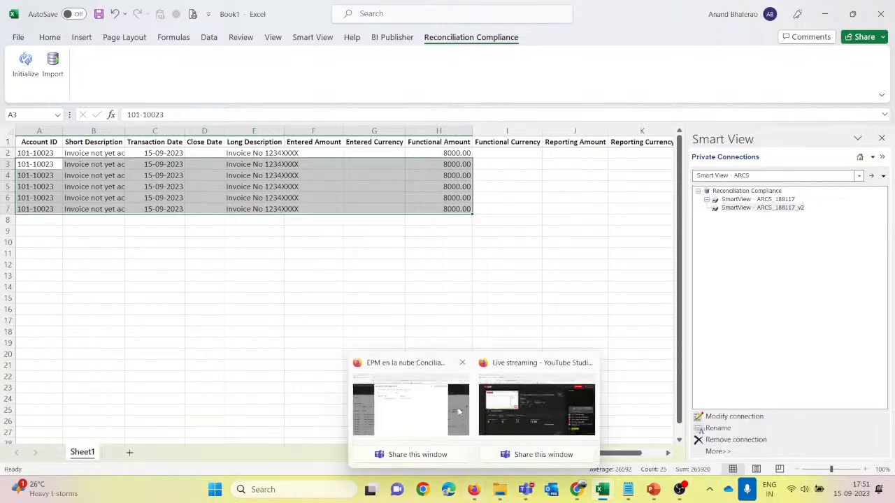
click(422, 407)
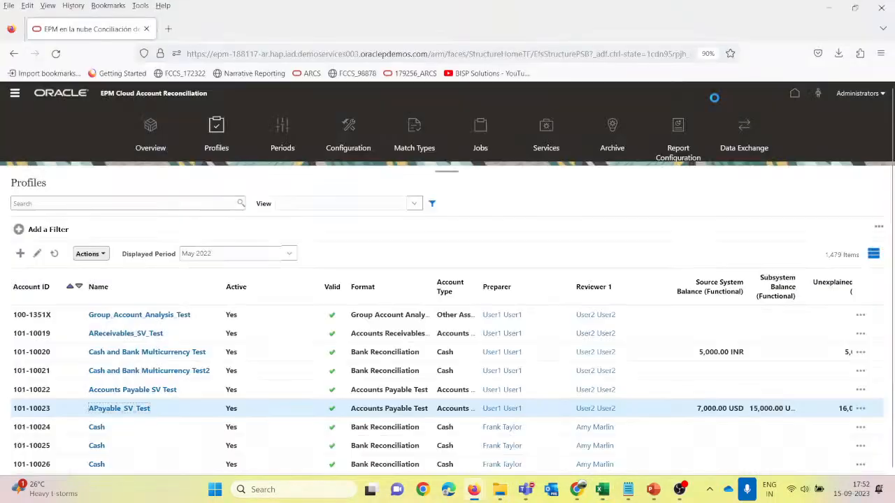
click(708, 98)
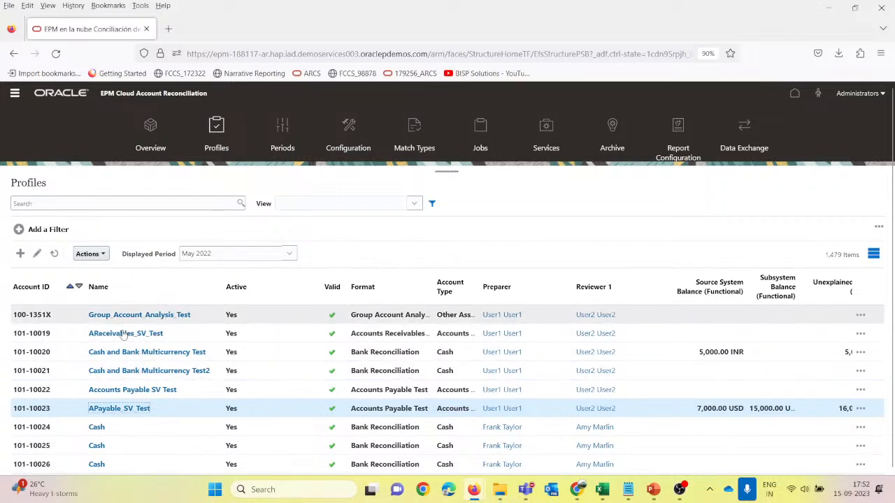
click(116, 409)
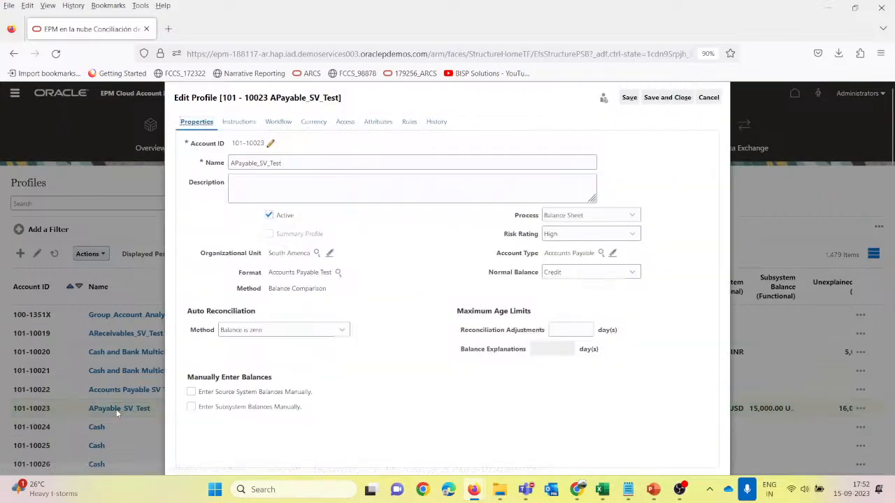
click(708, 98)
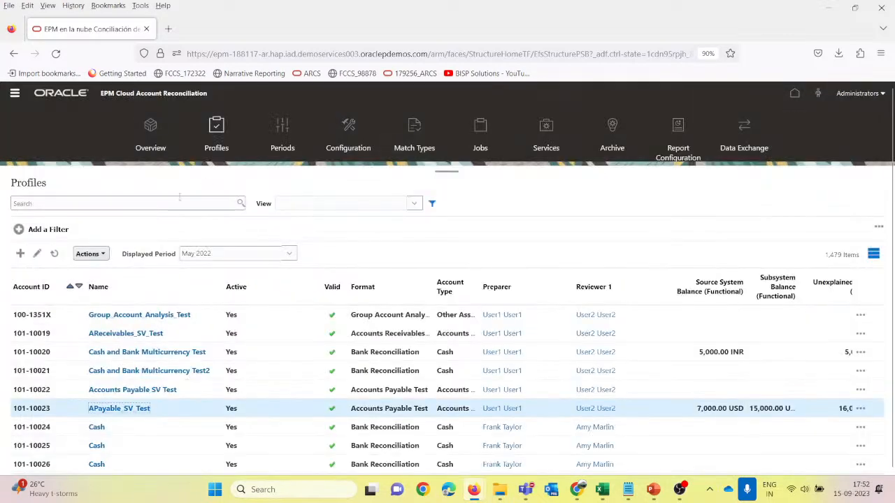
Step: Open the May 2022 reconciliation APayable_SV_Test from the Reconciliations list, view its adjustments to AP GL, and close it
click(14, 95)
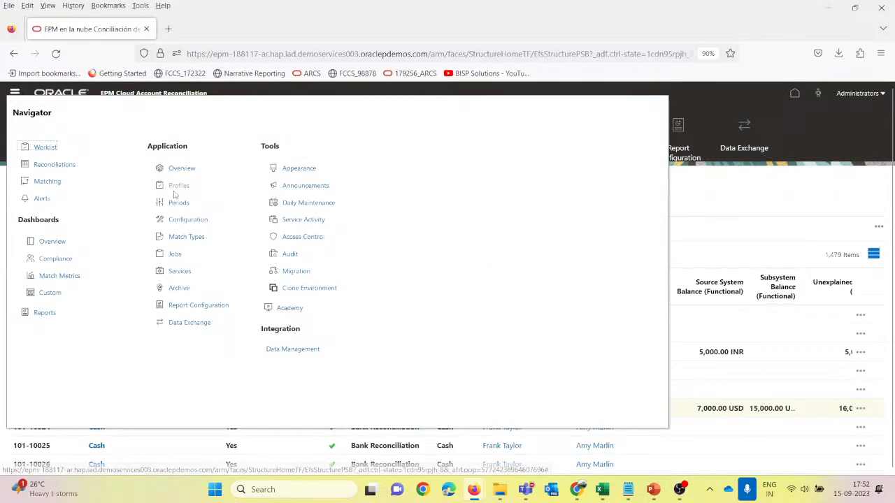
click(61, 166)
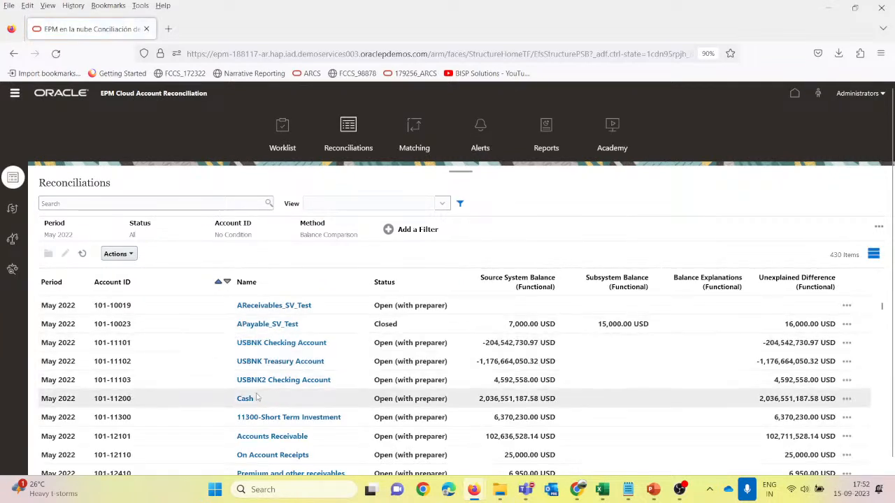
click(287, 324)
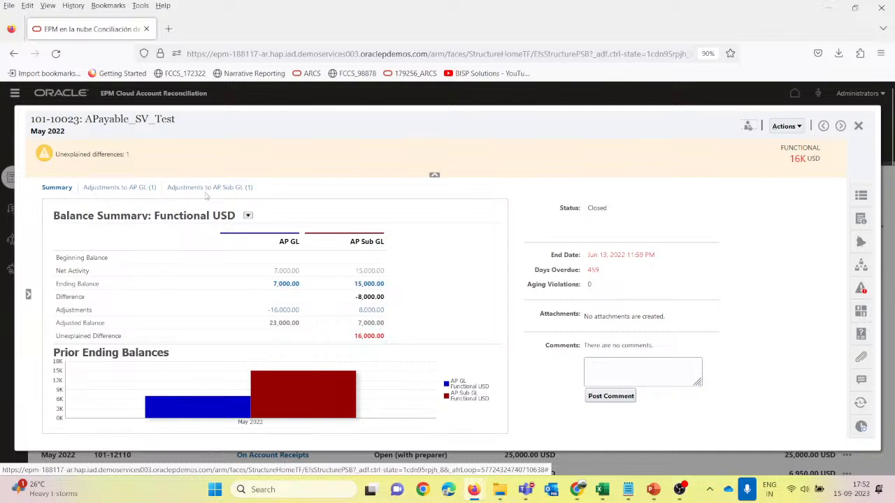
click(106, 189)
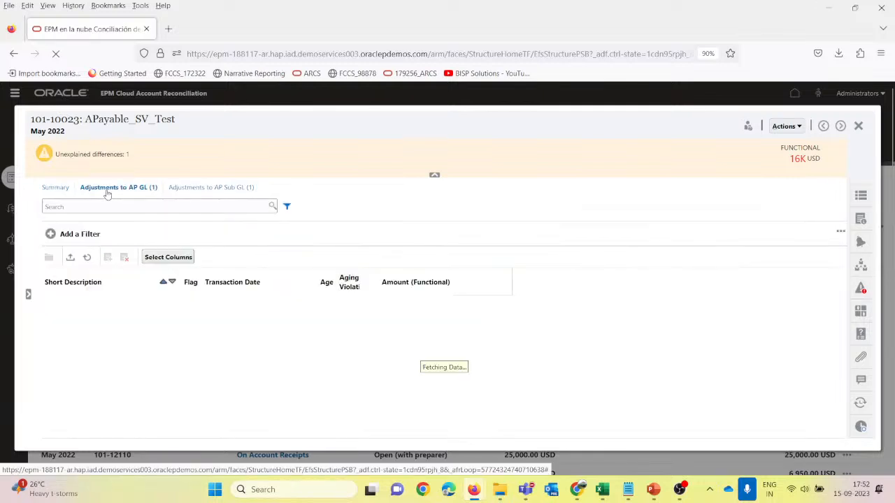
click(858, 126)
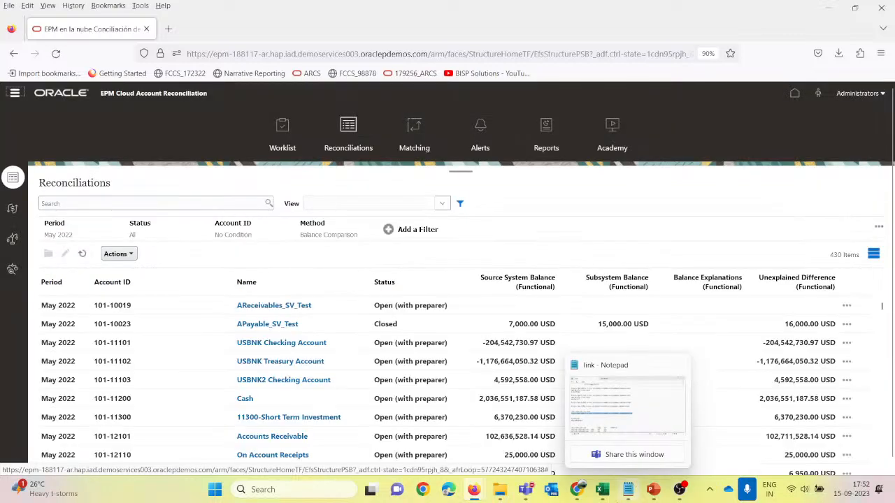
Step: Switch to the ARCS_SmartView presentation in PowerPoint
mouse_move(646, 495)
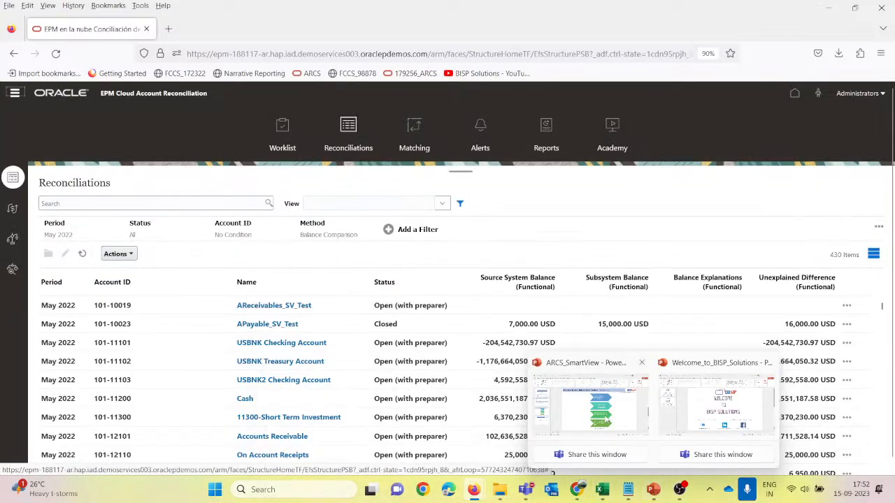
click(615, 428)
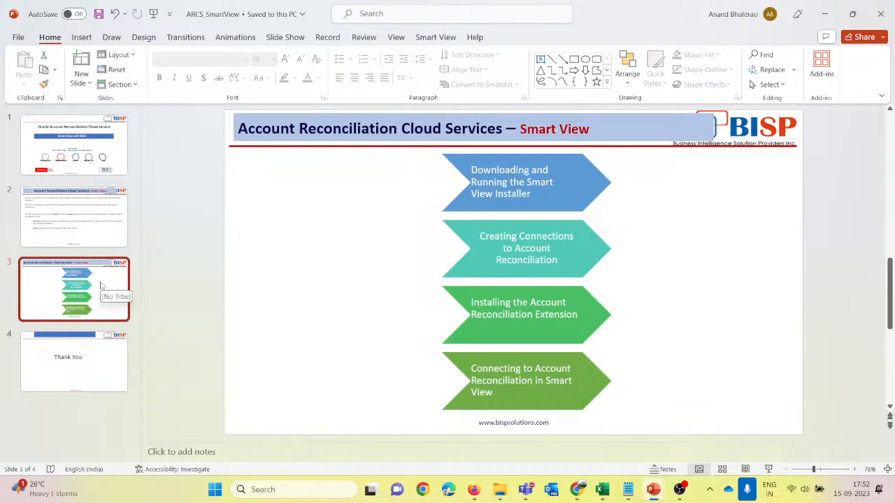